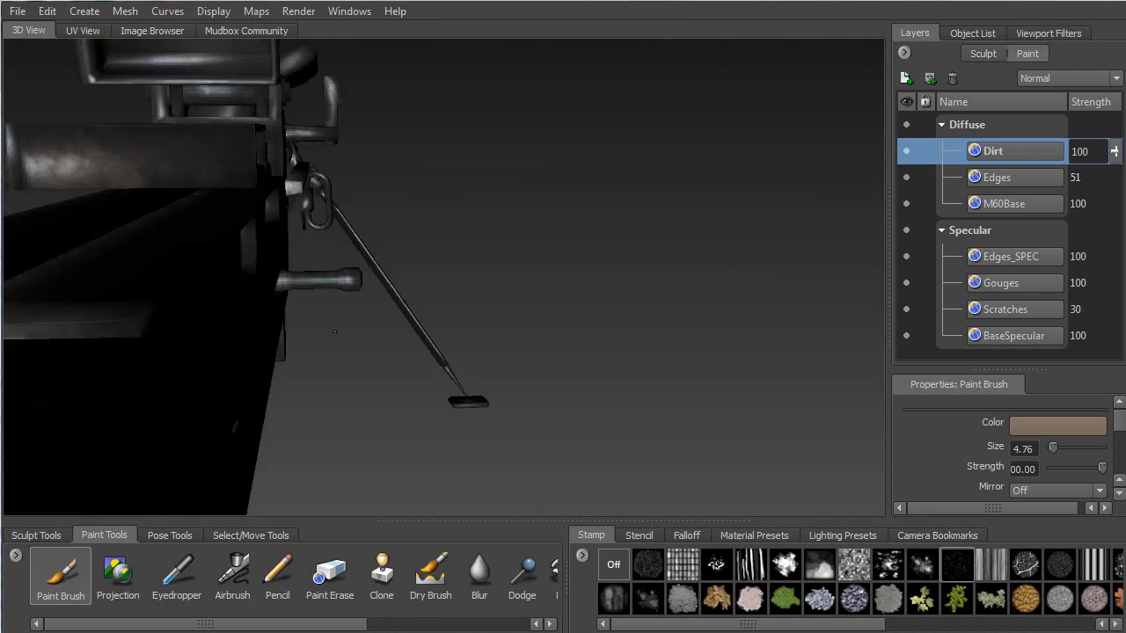
Select the faces of the ammunition box beneath the gun and hide them.
{"action": "right_click_drag", "start_coordinate": [553, 338], "coordinate": [488, 253], "text": "alt"}
{"action": "mouse_move", "coordinate": [488, 253]}
{"action": "left_mouse_down", "text": "alt"}
{"action": "mouse_move", "coordinate": [862, 269]}
{"action": "mouse_move", "coordinate": [418, 260]}
{"action": "mouse_move", "coordinate": [375, 271]}
{"action": "mouse_move", "coordinate": [343, 348]}
{"action": "mouse_move", "coordinate": [304, 283]}
{"action": "mouse_move", "coordinate": [354, 312]}
{"action": "mouse_move", "coordinate": [402, 291]}
{"action": "mouse_move", "coordinate": [392, 278]}
{"action": "mouse_move", "coordinate": [457, 295]}
{"action": "mouse_move", "coordinate": [708, 301]}
{"action": "left_mouse_up", "text": "alt"}
{"action": "left_click_drag", "start_coordinate": [581, 261], "coordinate": [503, 254], "text": "alt"}
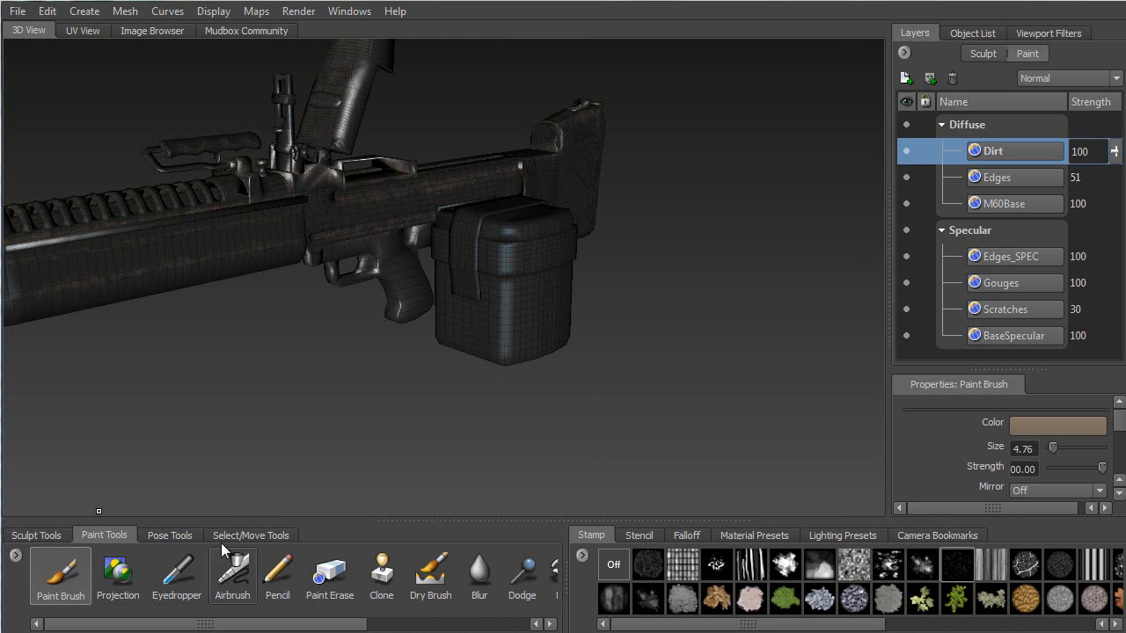
{"action": "left_click", "coordinate": [250, 535]}
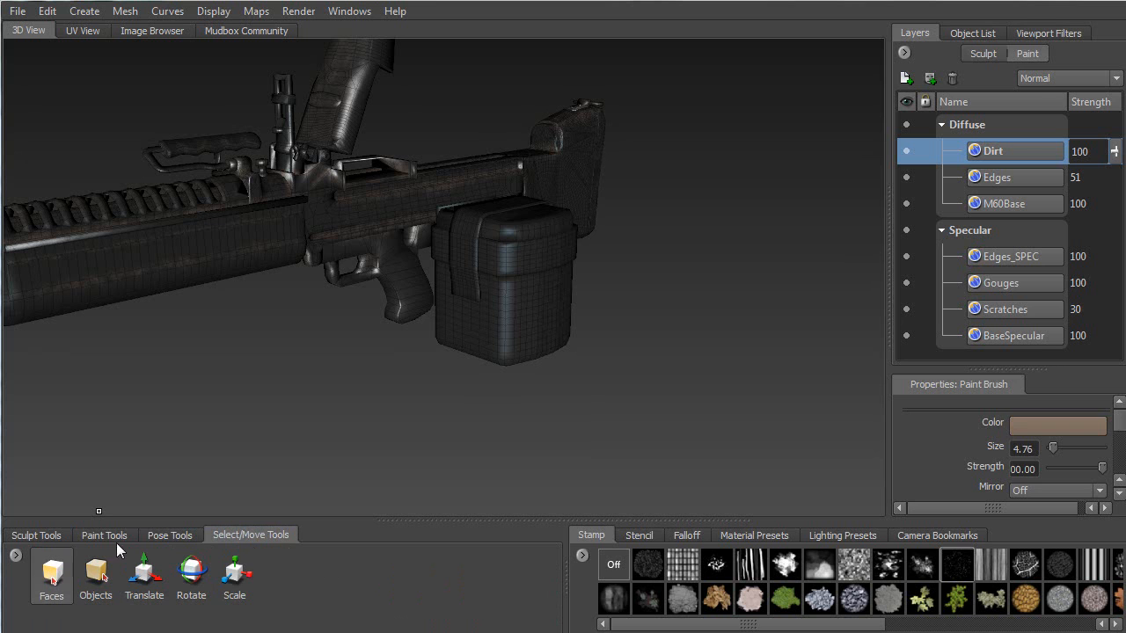
{"action": "left_click", "coordinate": [51, 573]}
{"action": "left_click_drag", "start_coordinate": [498, 272], "coordinate": [493, 283]}
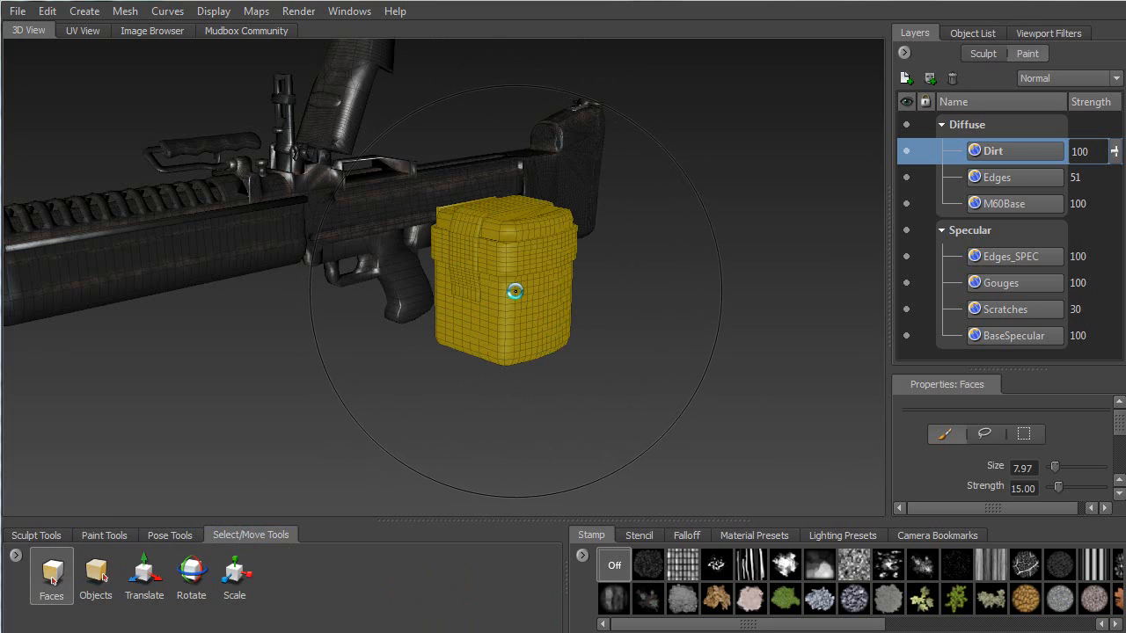
{"action": "key", "text": "h"}
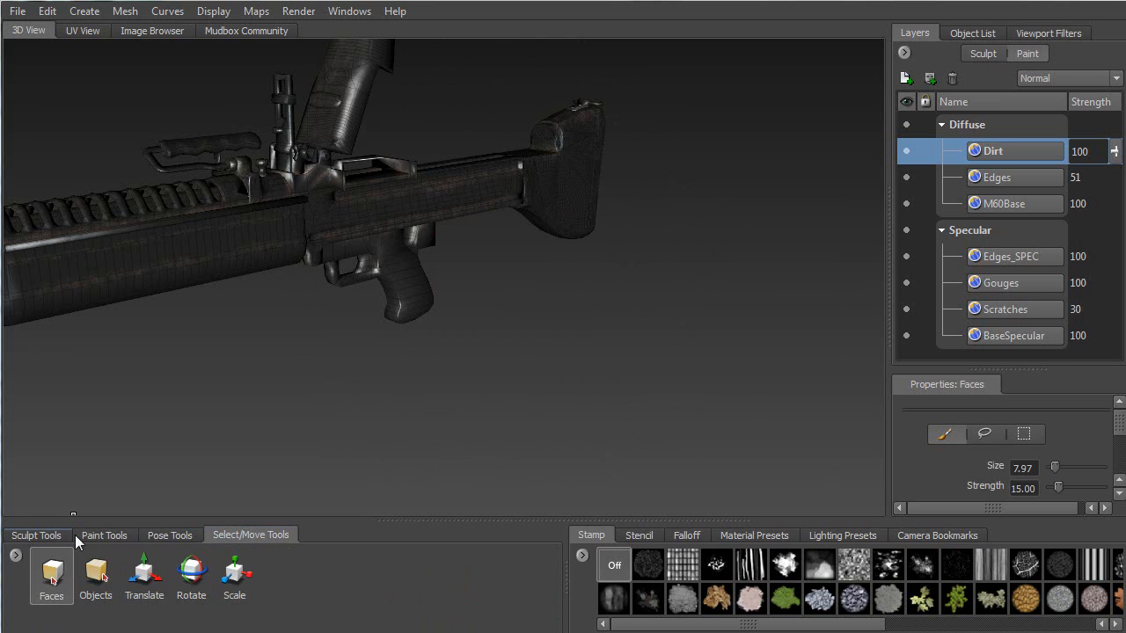
Switch back to the Paint Brush tool for painting the receiver above the trigger.
{"action": "left_click", "coordinate": [112, 536]}
{"action": "mouse_move", "coordinate": [350, 374]}
{"action": "left_mouse_down", "text": "alt"}
{"action": "mouse_move", "coordinate": [291, 361]}
{"action": "mouse_move", "coordinate": [382, 360]}
{"action": "left_mouse_up", "text": "alt"}
{"action": "left_click", "coordinate": [54, 572]}
{"action": "middle_click_drag", "start_coordinate": [382, 361], "coordinate": [281, 384], "text": "alt"}
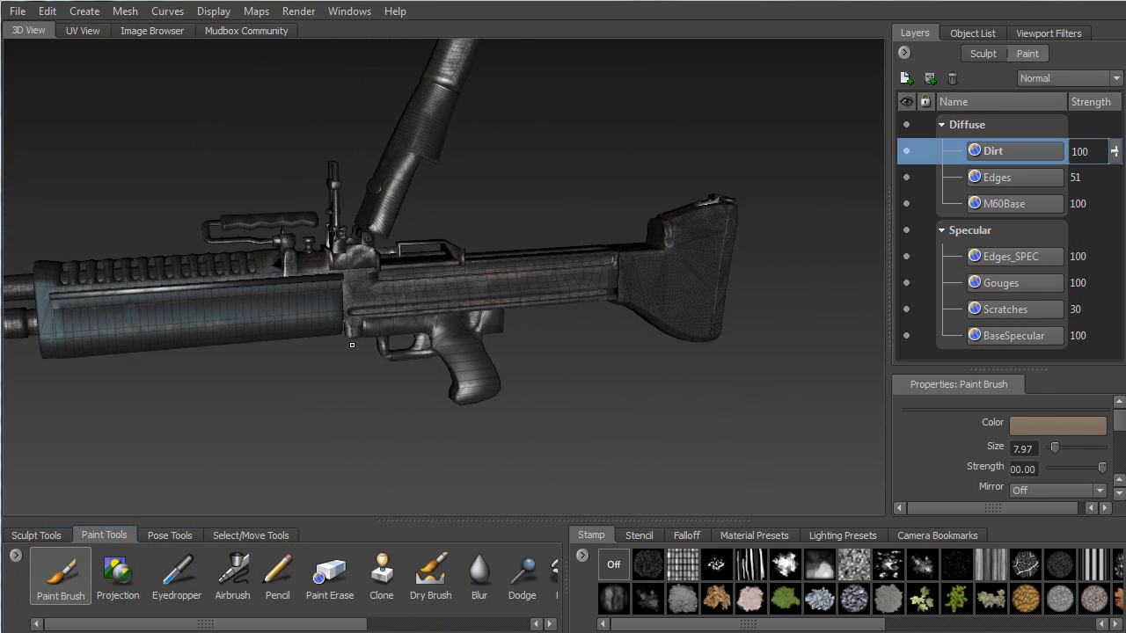
{"action": "right_click_drag", "start_coordinate": [281, 385], "coordinate": [359, 567], "text": "alt"}
{"action": "middle_click_drag", "start_coordinate": [568, 391], "coordinate": [465, 321], "text": "alt"}
{"action": "left_click_drag", "start_coordinate": [464, 321], "coordinate": [598, 339], "text": "alt"}
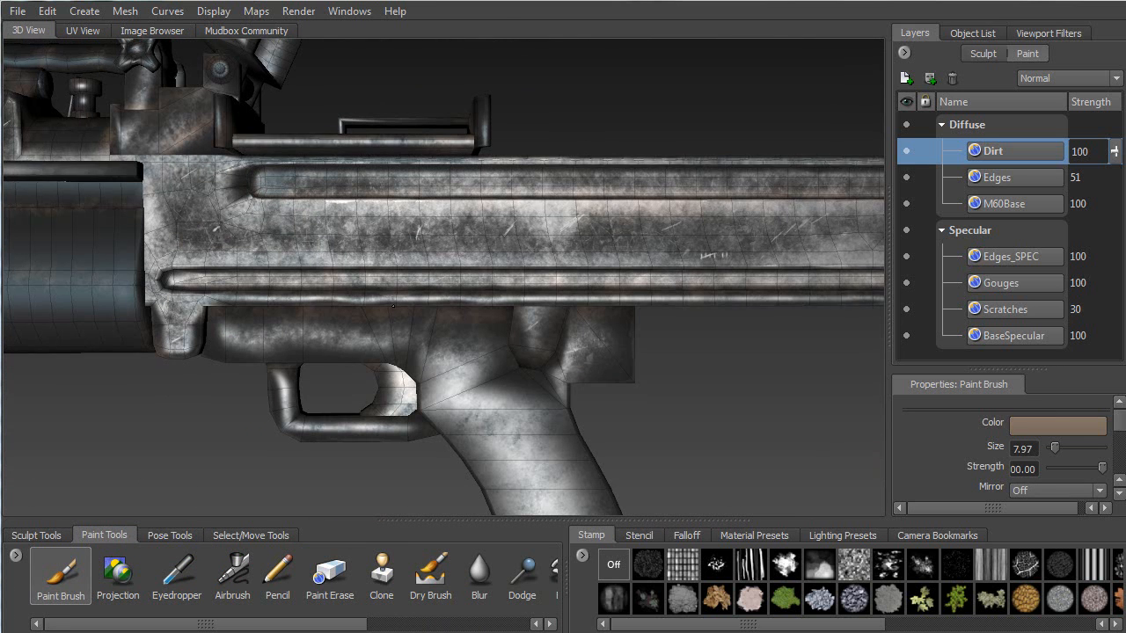
Create a 2048 paint layer named BumpBase in the Bump Map channel, saved as Targa [8 bit, RGBA].
{"action": "left_click", "coordinate": [942, 125]}
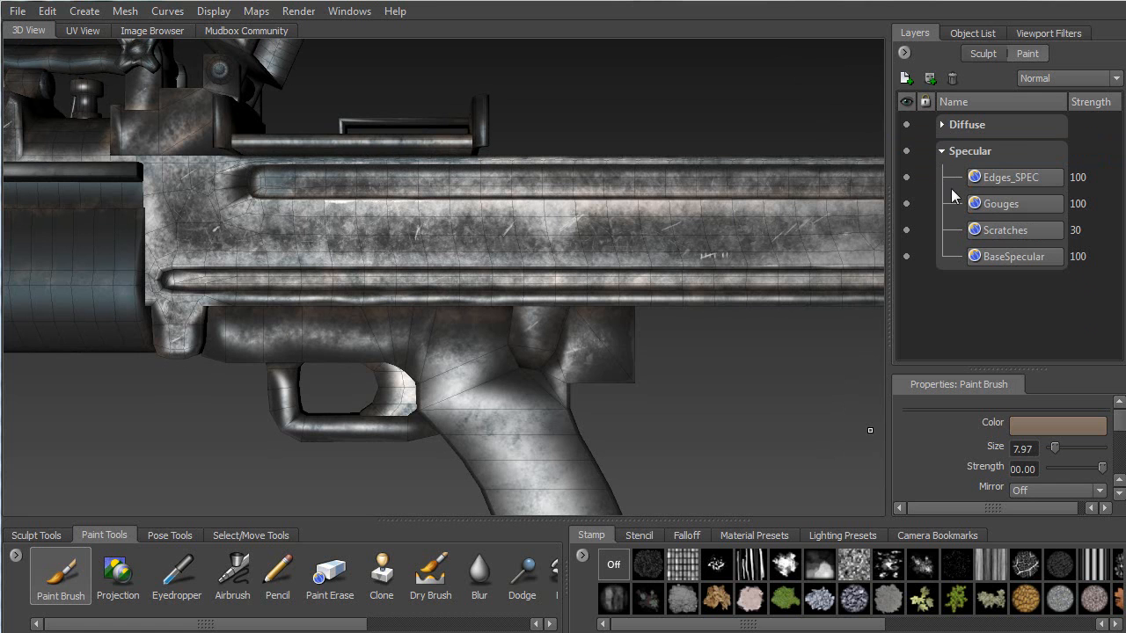
{"action": "left_click", "coordinate": [906, 79]}
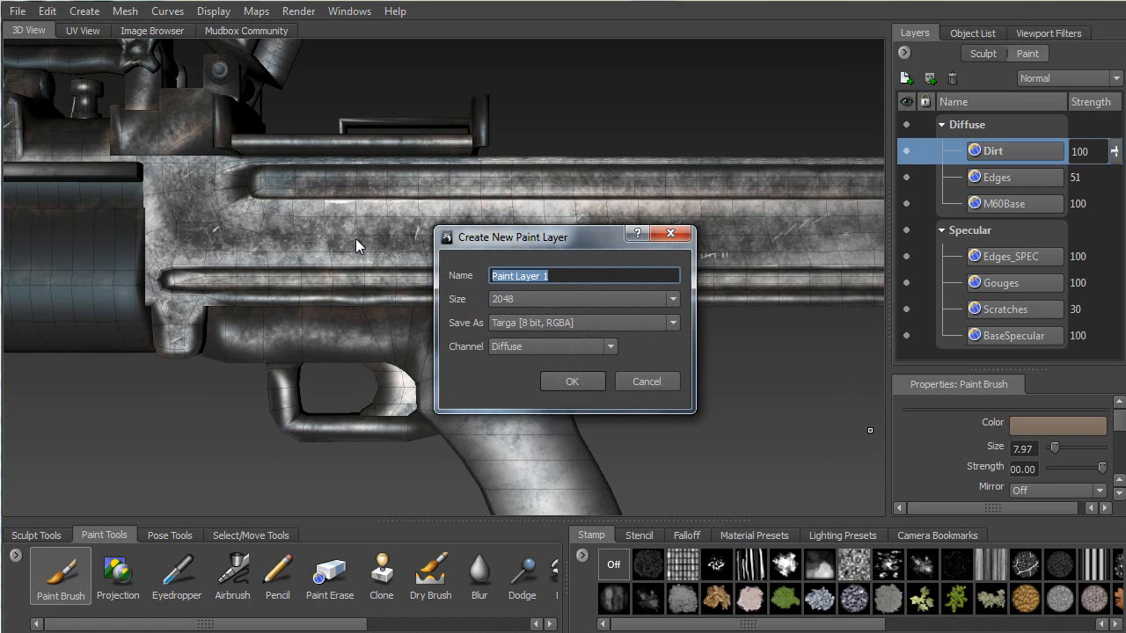
{"action": "type", "text": "BumpBase"}
{"action": "left_click", "coordinate": [522, 349]}
{"action": "left_click", "coordinate": [523, 431]}
{"action": "left_click", "coordinate": [572, 381]}
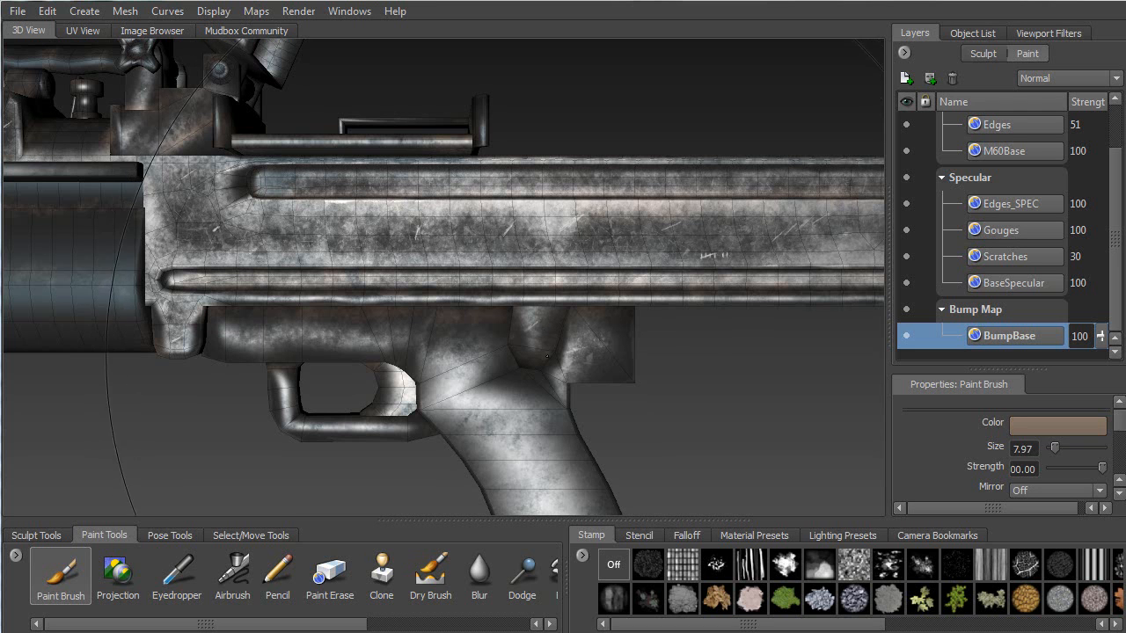
Set the Paint Brush color to black and its size to 0.32.
{"action": "mouse_move", "coordinate": [516, 321]}
{"action": "left_mouse_down", "text": "alt"}
{"action": "mouse_move", "coordinate": [566, 233]}
{"action": "mouse_move", "coordinate": [526, 299]}
{"action": "mouse_move", "coordinate": [498, 382]}
{"action": "left_mouse_up", "text": "alt"}
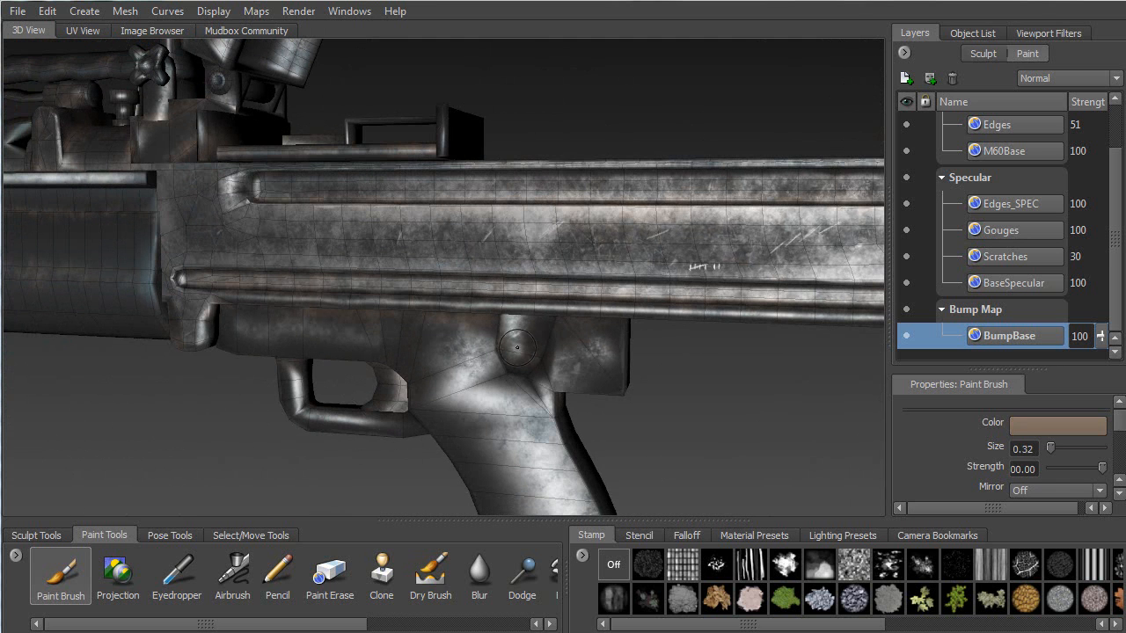
{"action": "left_click_drag", "start_coordinate": [568, 245], "coordinate": [589, 251], "text": "alt"}
{"action": "left_click", "coordinate": [1059, 425]}
{"action": "mouse_move", "coordinate": [662, 310]}
{"action": "left_mouse_down"}
{"action": "mouse_move", "coordinate": [665, 320]}
{"action": "mouse_move", "coordinate": [653, 299]}
{"action": "left_mouse_up"}
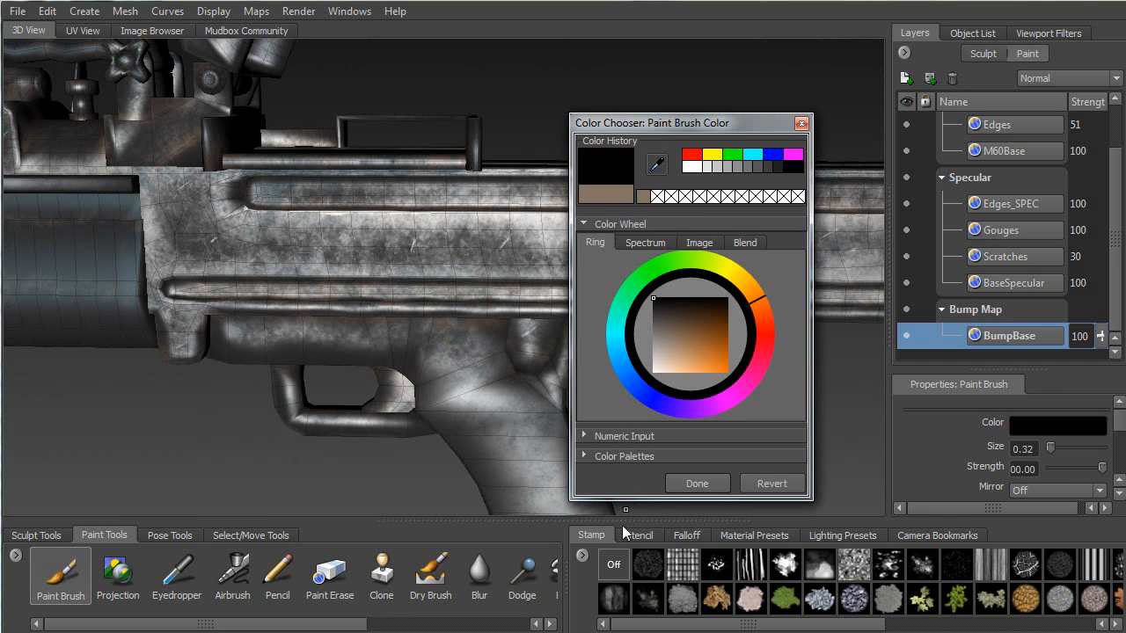
{"action": "left_click", "coordinate": [687, 484]}
{"action": "left_click_drag", "start_coordinate": [508, 299], "coordinate": [548, 247], "text": "alt"}
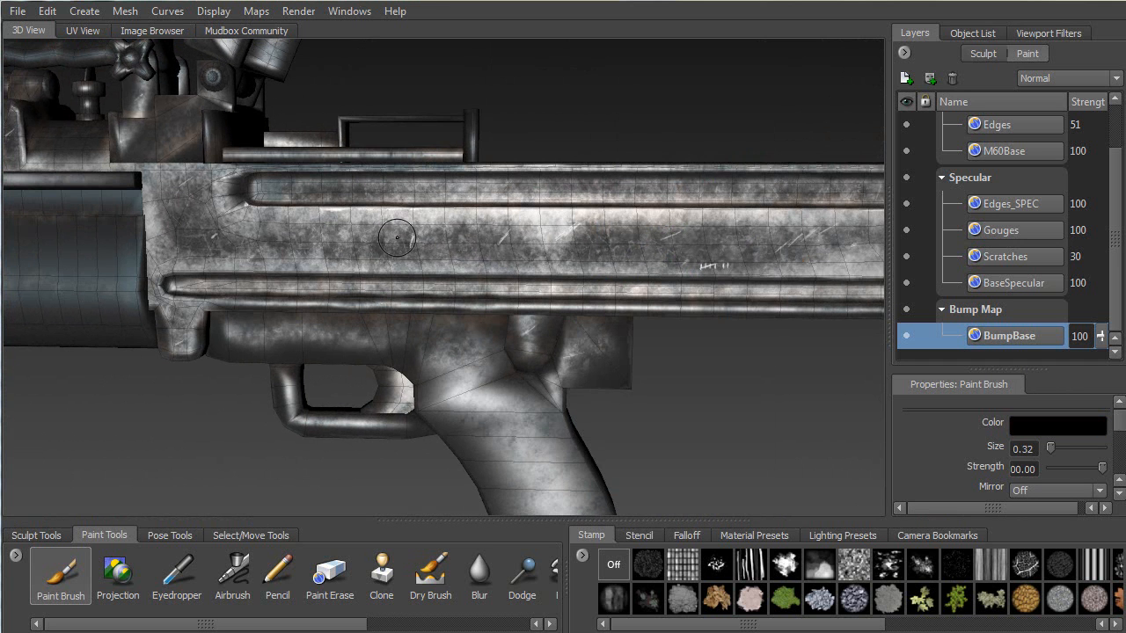
Reduce the Paint Brush size to 0.10 and undo the test stroke on the receiver.
{"action": "right_click_drag", "start_coordinate": [478, 235], "coordinate": [599, 238], "text": "alt"}
{"action": "middle_click_drag", "start_coordinate": [255, 173], "coordinate": [505, 255], "text": "alt"}
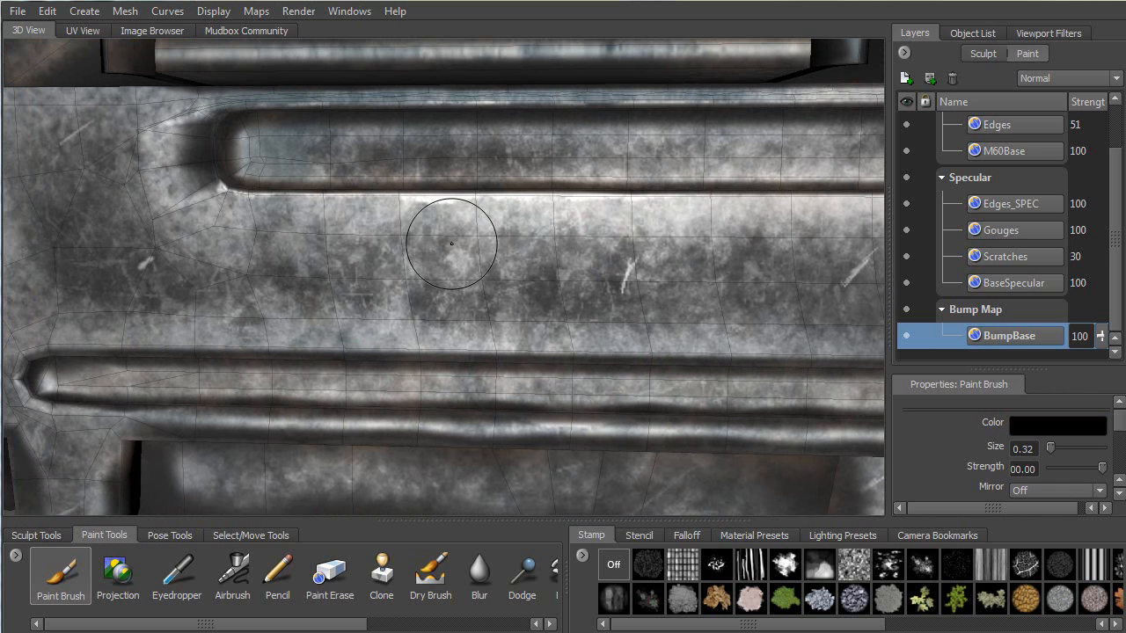
{"action": "key", "text": "b"}
{"action": "mouse_move", "coordinate": [443, 256]}
{"action": "left_mouse_down"}
{"action": "mouse_move", "coordinate": [413, 256]}
{"action": "mouse_move", "coordinate": [515, 274]}
{"action": "mouse_move", "coordinate": [591, 270]}
{"action": "mouse_move", "coordinate": [454, 265]}
{"action": "mouse_move", "coordinate": [466, 253]}
{"action": "left_mouse_up"}
{"action": "mouse_move", "coordinate": [466, 235]}
{"action": "right_mouse_down", "text": "alt"}
{"action": "mouse_move", "coordinate": [522, 264]}
{"action": "mouse_move", "coordinate": [535, 295]}
{"action": "right_mouse_up", "text": "alt"}
{"action": "middle_click_drag", "start_coordinate": [522, 301], "coordinate": [489, 294], "text": "alt"}
{"action": "mouse_move", "coordinate": [489, 293]}
{"action": "left_mouse_down", "text": "alt"}
{"action": "mouse_move", "coordinate": [431, 330]}
{"action": "mouse_move", "coordinate": [427, 352]}
{"action": "mouse_move", "coordinate": [526, 295]}
{"action": "left_mouse_up", "text": "alt"}
{"action": "key", "text": "ctrl+z"}
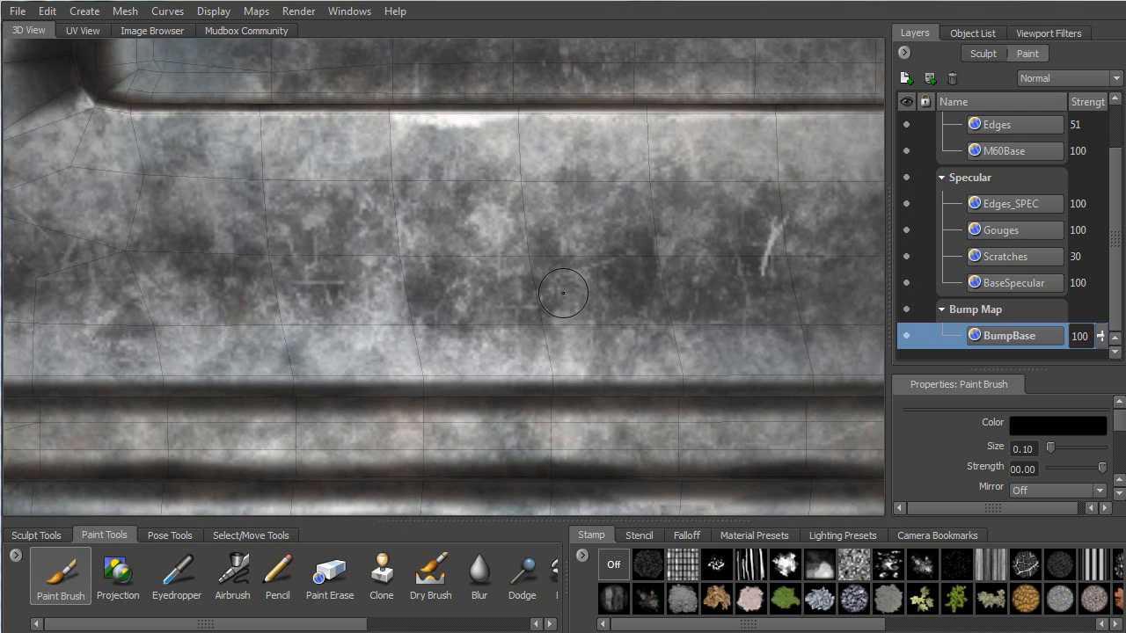
Turn off the stamp image for the Paint Brush and check its stamp spacing and pen pressure settings.
{"action": "left_click_drag", "start_coordinate": [1117, 417], "coordinate": [1117, 431]}
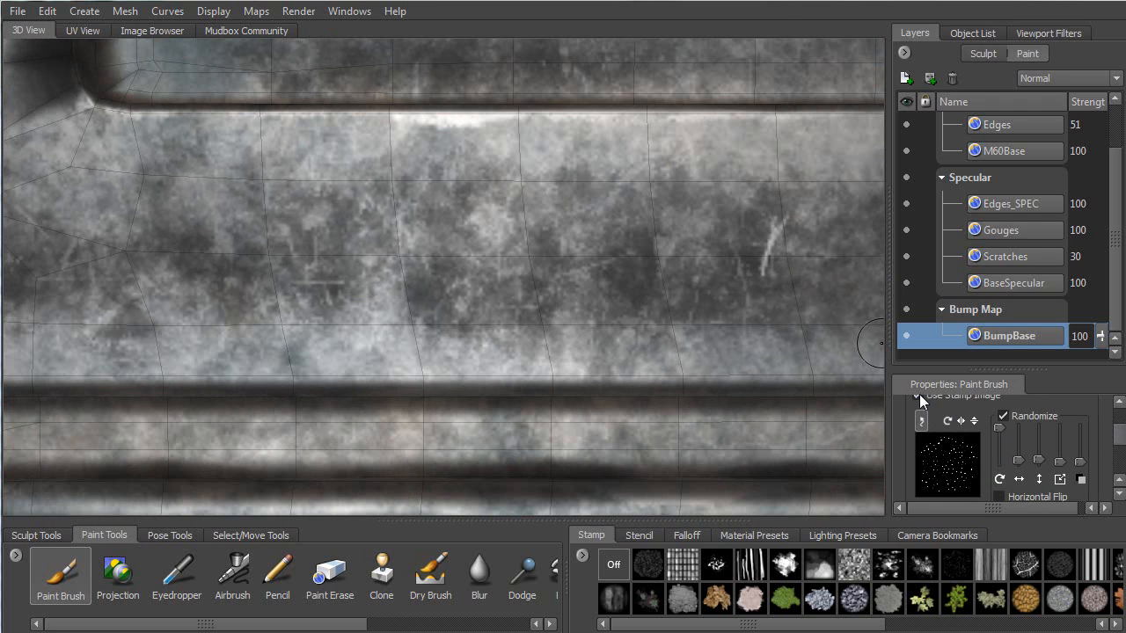
{"action": "left_click_drag", "start_coordinate": [1118, 454], "coordinate": [1118, 437]}
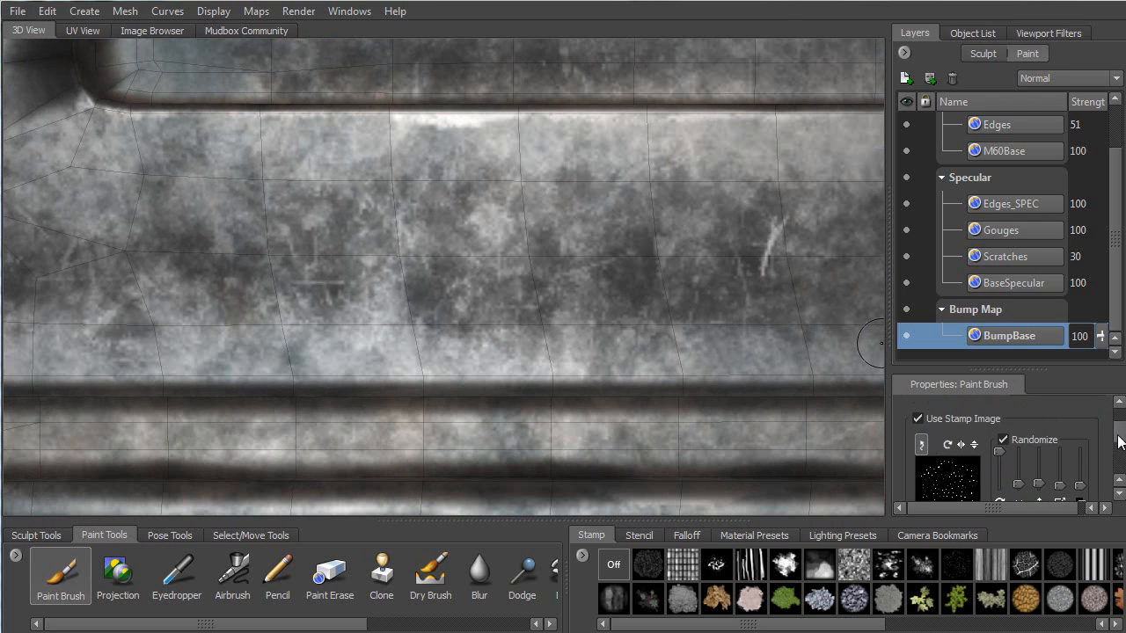
{"action": "left_click", "coordinate": [918, 419]}
{"action": "scroll", "coordinate": [1118, 429], "scroll_direction": "up", "scroll_amount": 3}
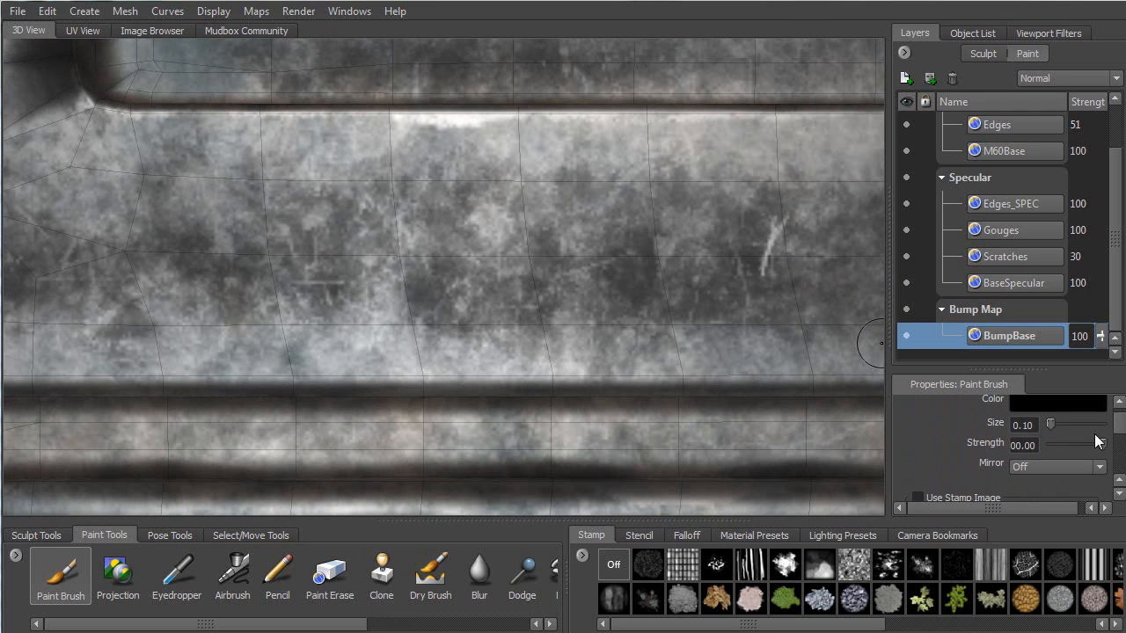
{"action": "left_click_drag", "start_coordinate": [1118, 434], "coordinate": [1096, 454]}
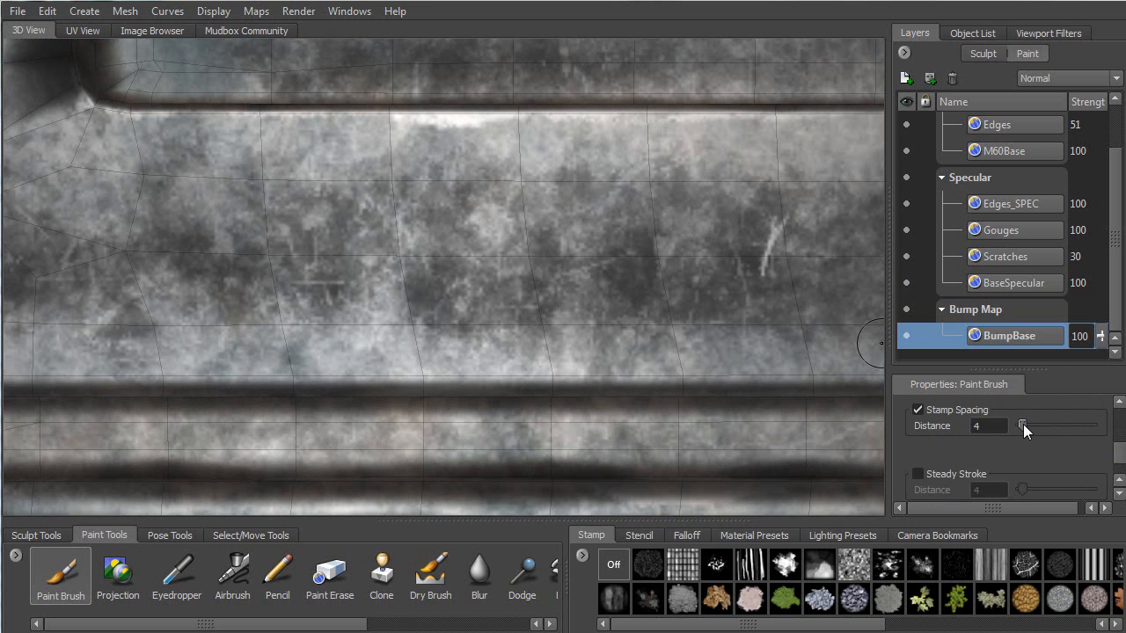
{"action": "left_click_drag", "start_coordinate": [1118, 449], "coordinate": [1121, 478]}
{"action": "left_click", "coordinate": [908, 482]}
Paint a small black nick on the lower edge of the receiver's upper recessed groove.
{"action": "left_click_drag", "start_coordinate": [525, 277], "coordinate": [447, 221], "text": "alt"}
{"action": "left_click_drag", "start_coordinate": [398, 250], "coordinate": [434, 256]}
{"action": "left_click_drag", "start_coordinate": [332, 352], "coordinate": [378, 304], "text": "alt"}
{"action": "right_click_drag", "start_coordinate": [378, 304], "coordinate": [334, 294], "text": "alt"}
{"action": "middle_click_drag", "start_coordinate": [334, 295], "coordinate": [550, 263], "text": "alt"}
{"action": "mouse_move", "coordinate": [550, 264]}
{"action": "left_mouse_down", "text": "alt"}
{"action": "mouse_move", "coordinate": [558, 170]}
{"action": "mouse_move", "coordinate": [588, 166]}
{"action": "left_mouse_up", "text": "alt"}
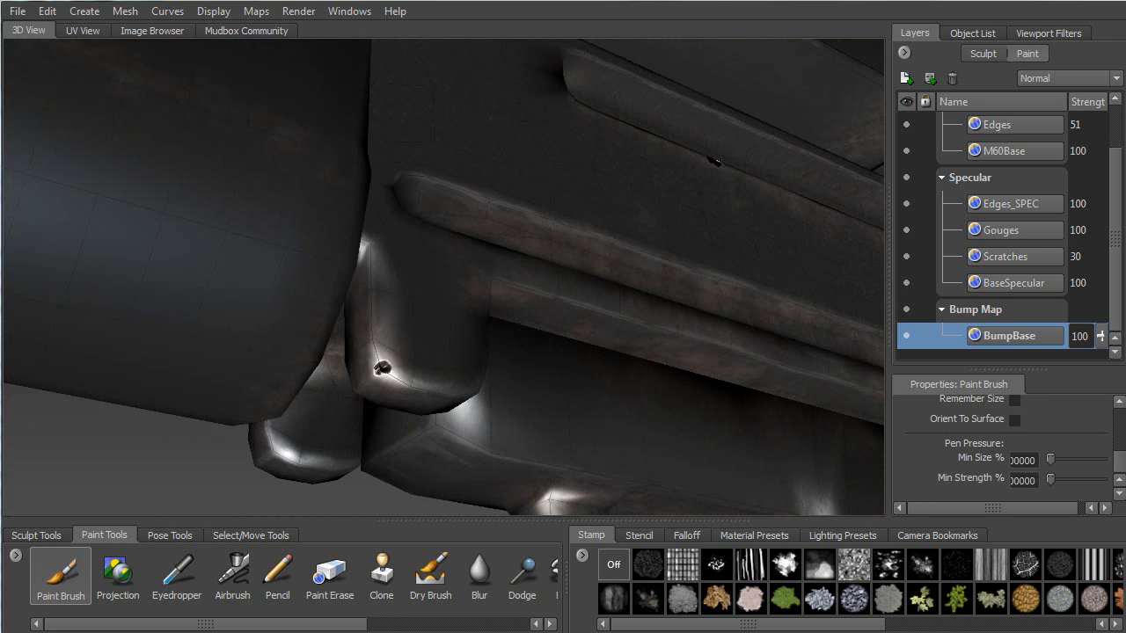
Paint black nicks on the lug's bottom corners and on the lower housing edge ahead of the trigger guard.
{"action": "left_click_drag", "start_coordinate": [380, 366], "coordinate": [519, 356], "text": "alt"}
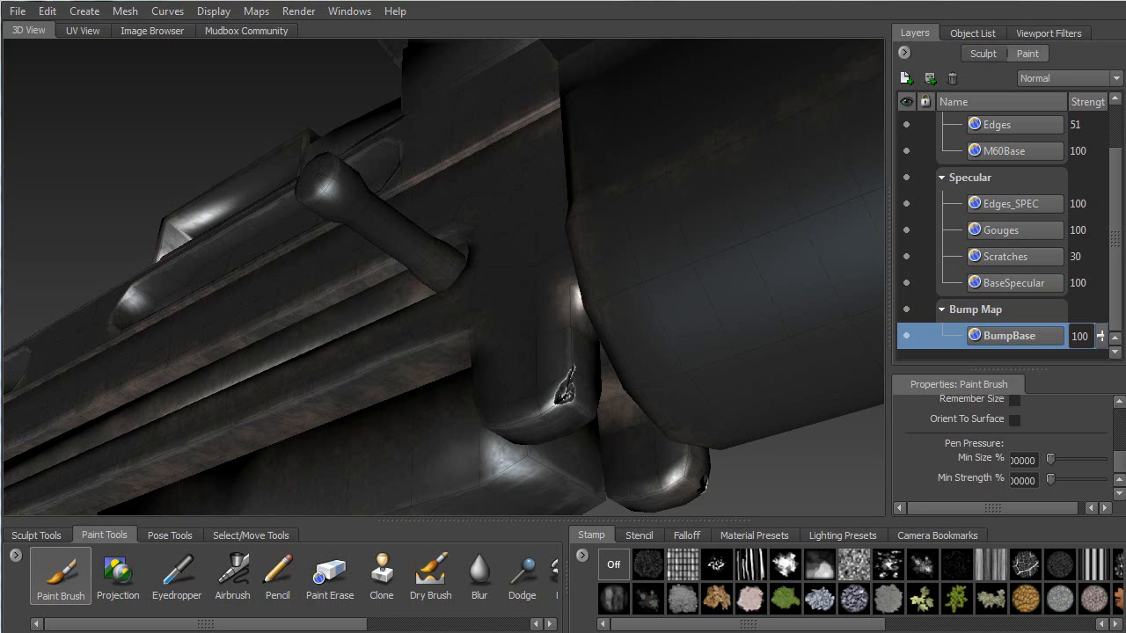
{"action": "left_click_drag", "start_coordinate": [552, 409], "coordinate": [465, 285], "text": "alt"}
{"action": "scroll", "coordinate": [365, 306], "scroll_direction": "up", "scroll_amount": 2}
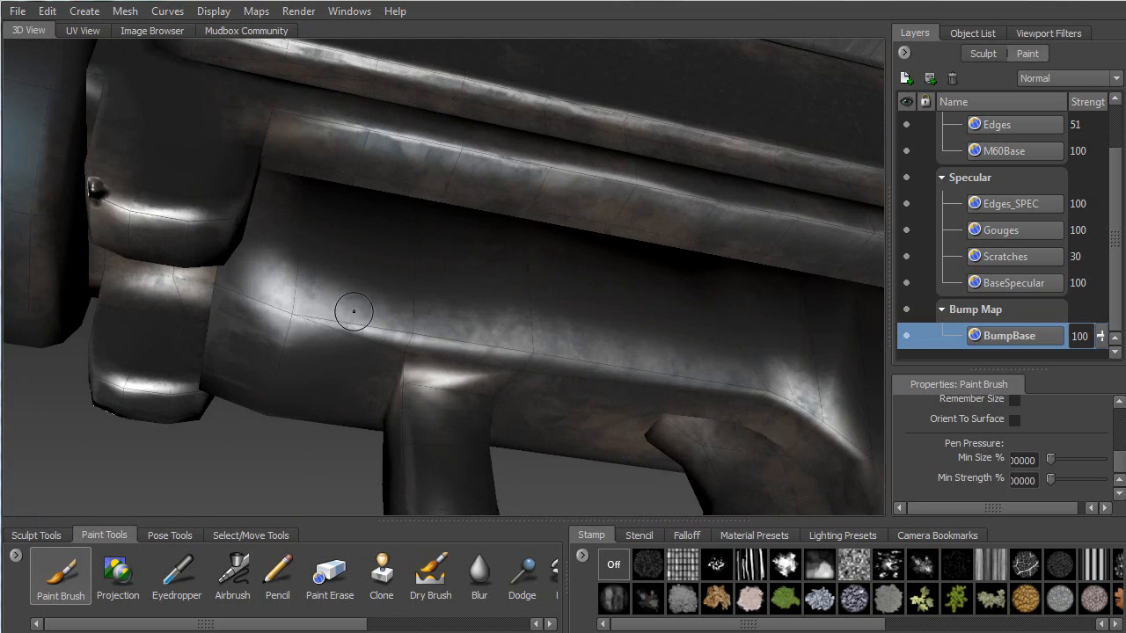
{"action": "left_click_drag", "start_coordinate": [347, 338], "coordinate": [388, 313]}
{"action": "left_click_drag", "start_coordinate": [383, 333], "coordinate": [409, 237], "text": "alt"}
{"action": "scroll", "coordinate": [410, 237], "scroll_direction": "down", "scroll_amount": 4}
{"action": "left_click_drag", "start_coordinate": [378, 330], "coordinate": [462, 358], "text": "alt"}
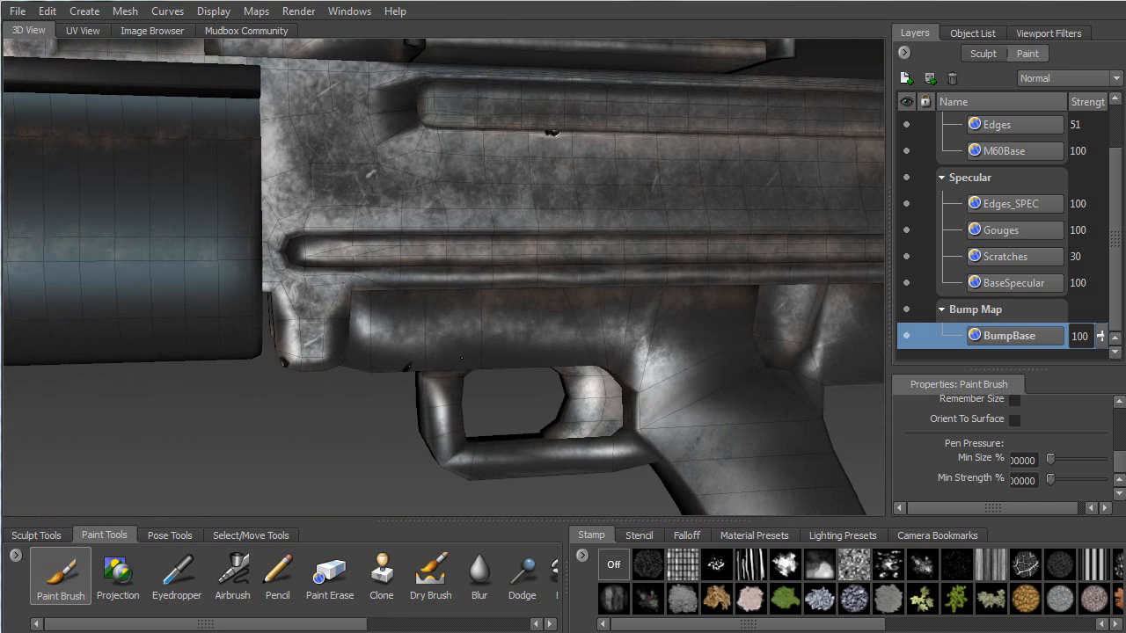
Duplicate the Gouges layer in the Specular channel.
{"action": "middle_click_drag", "start_coordinate": [462, 358], "coordinate": [289, 400], "text": "alt"}
{"action": "left_click_drag", "start_coordinate": [405, 439], "coordinate": [361, 466], "text": "alt"}
{"action": "scroll", "coordinate": [360, 466], "scroll_direction": "up", "scroll_amount": 5}
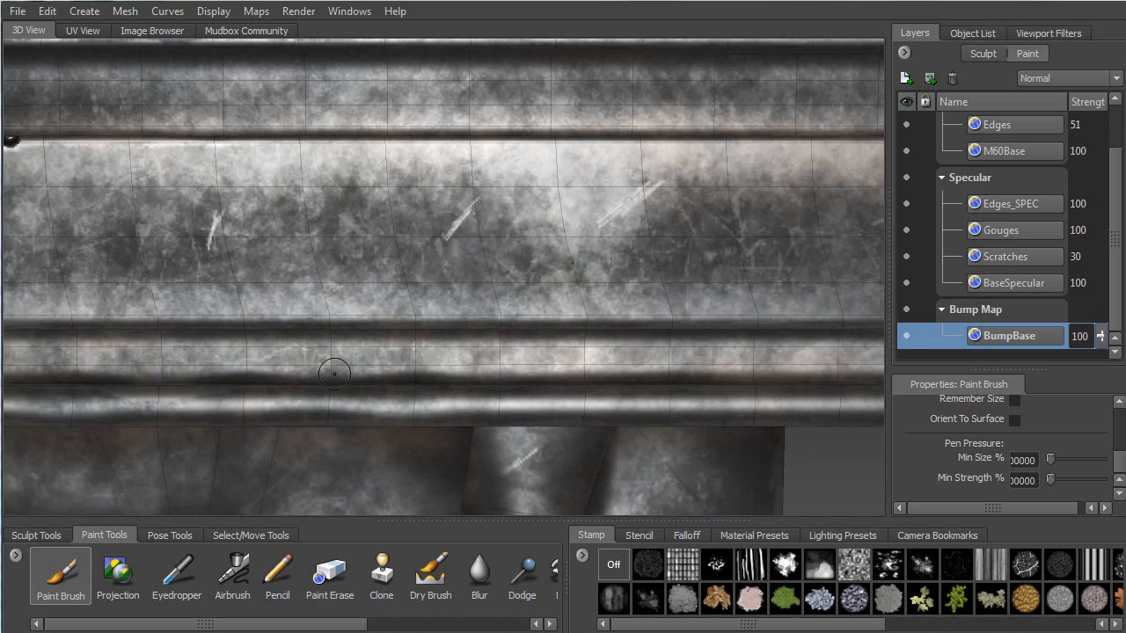
{"action": "middle_click_drag", "start_coordinate": [334, 374], "coordinate": [250, 387], "text": "alt"}
{"action": "mouse_move", "coordinate": [377, 243]}
{"action": "left_mouse_down", "text": "alt"}
{"action": "mouse_move", "coordinate": [330, 290]}
{"action": "mouse_move", "coordinate": [376, 243]}
{"action": "left_mouse_up", "text": "alt"}
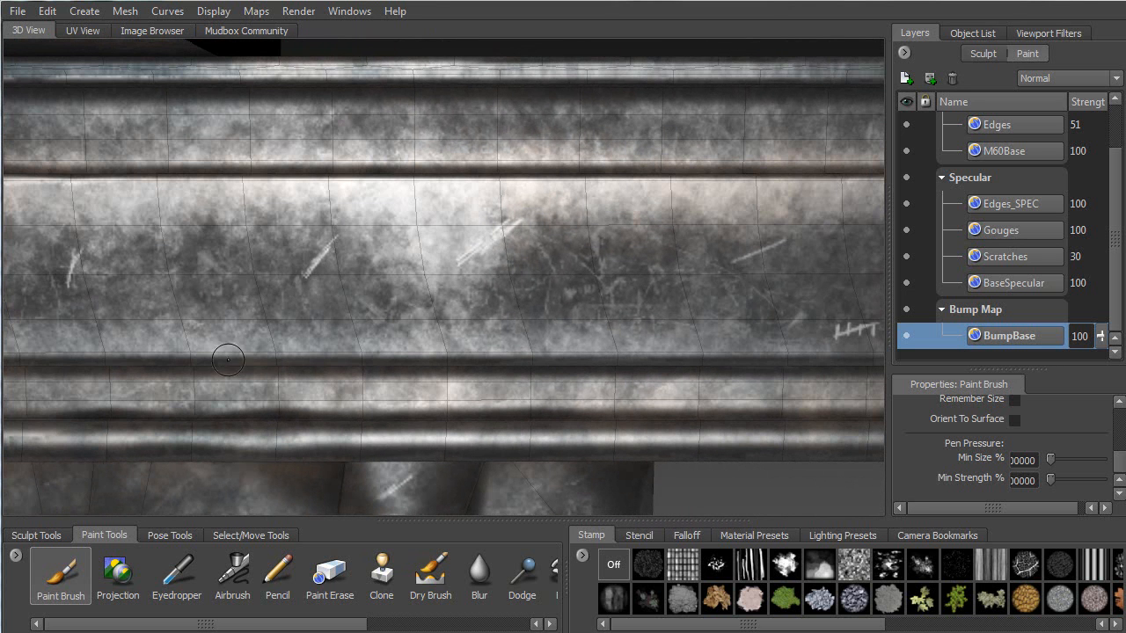
{"action": "left_click", "coordinate": [1002, 230]}
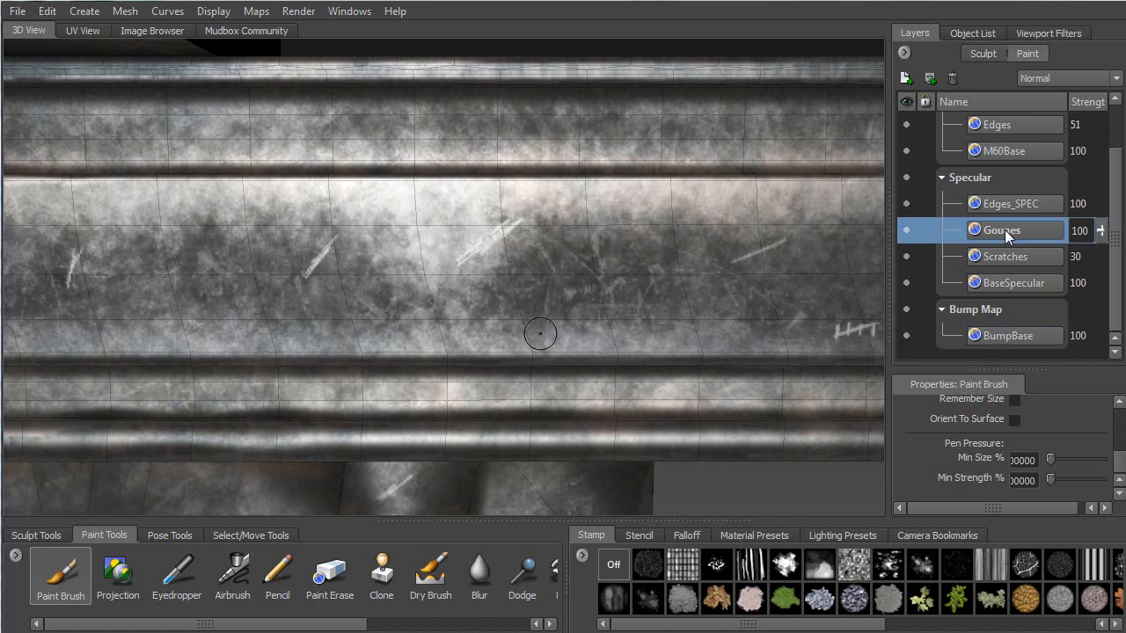
{"action": "right_click", "coordinate": [1005, 228]}
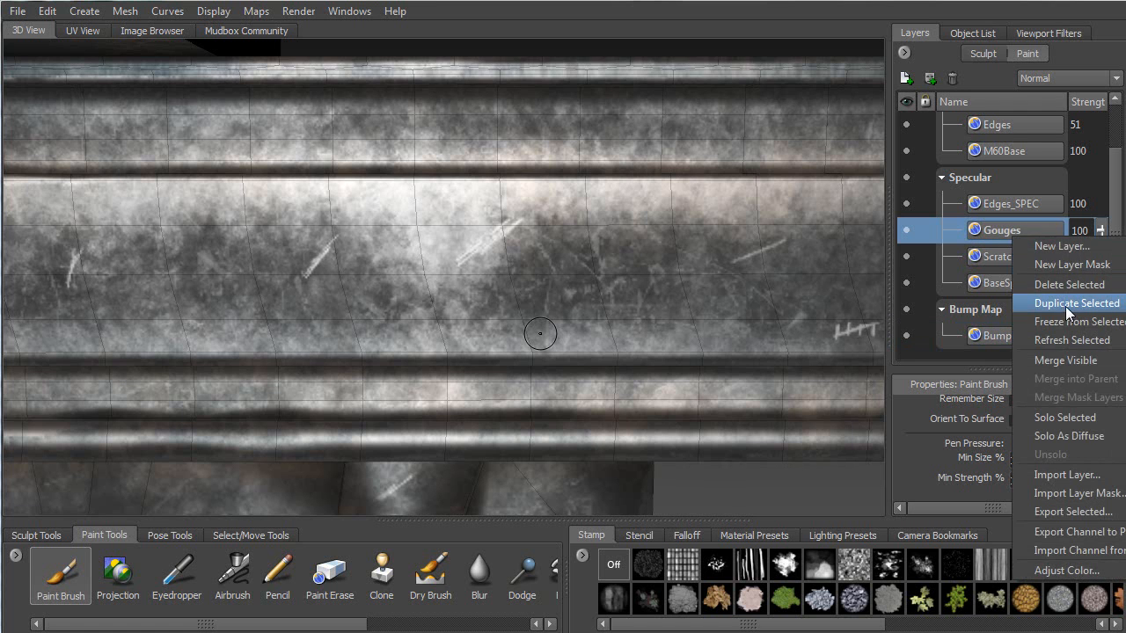
{"action": "left_click", "coordinate": [1064, 303]}
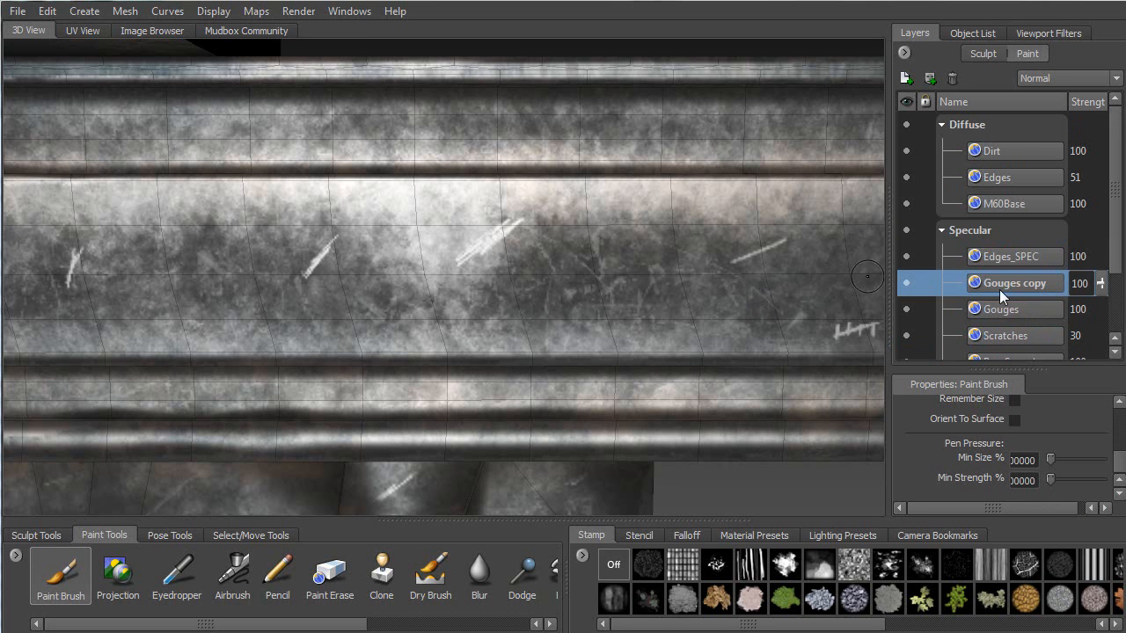
Rename the duplicated Gouges layer as Gouges_BUMP.
{"action": "double_click", "coordinate": [1026, 286]}
{"action": "double_click", "coordinate": [1033, 282]}
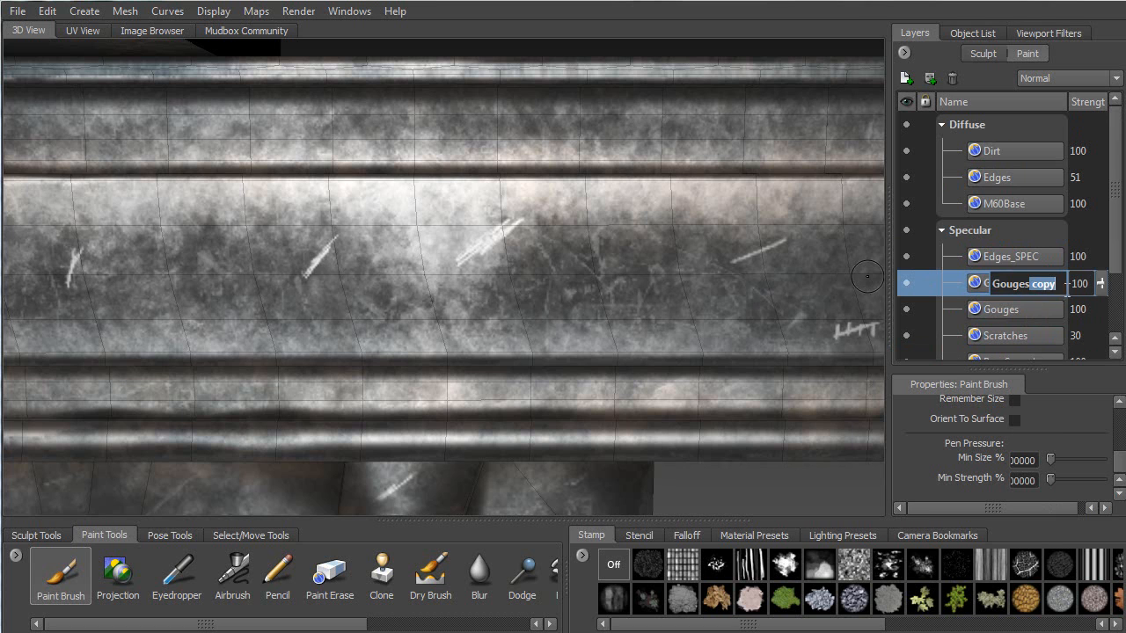
{"action": "type", "text": "_BUMP"}
{"action": "key", "text": "Return"}
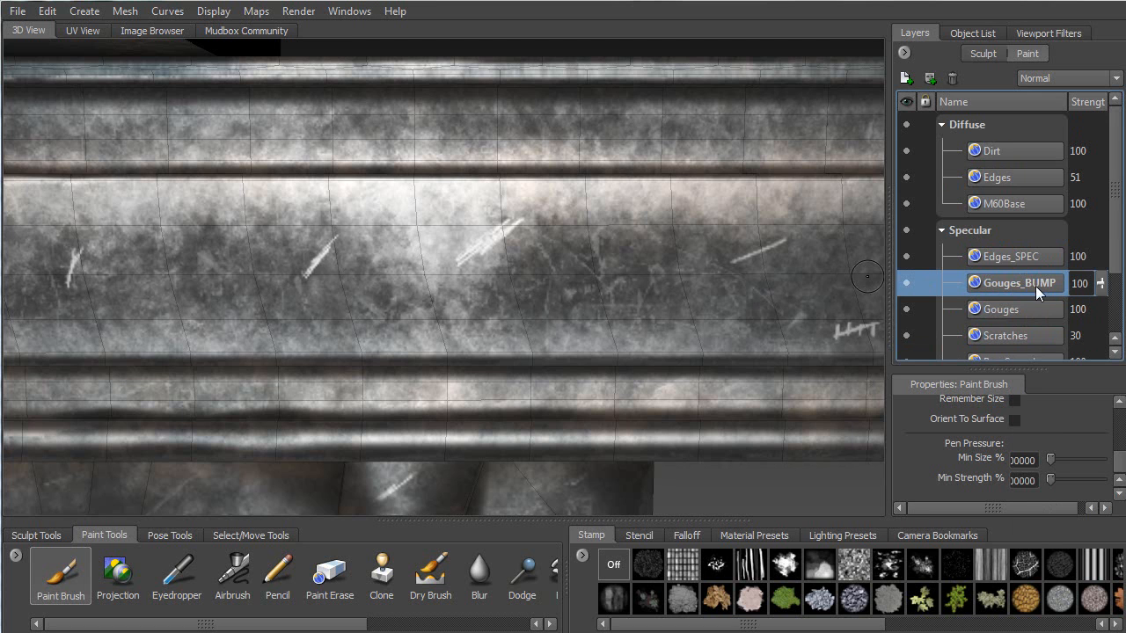
Move the Gouges_BUMP layer into the Bump Map channel above BumpBase and inspect the gouges on the receiver.
{"action": "left_click_drag", "start_coordinate": [1120, 243], "coordinate": [1108, 305]}
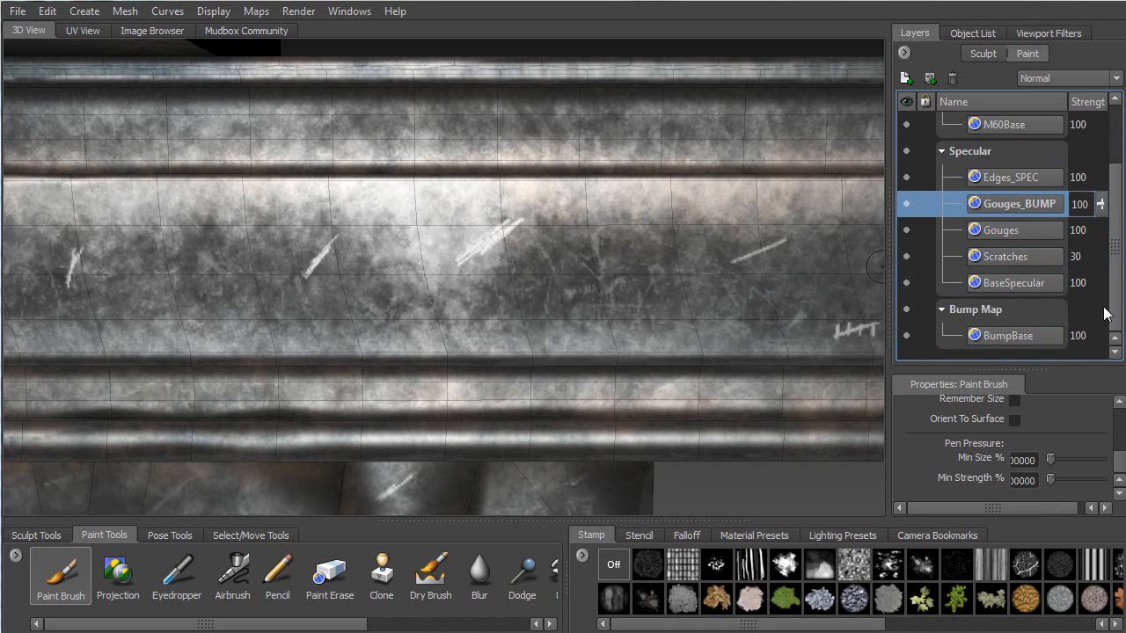
{"action": "left_click_drag", "start_coordinate": [1034, 207], "coordinate": [1008, 323]}
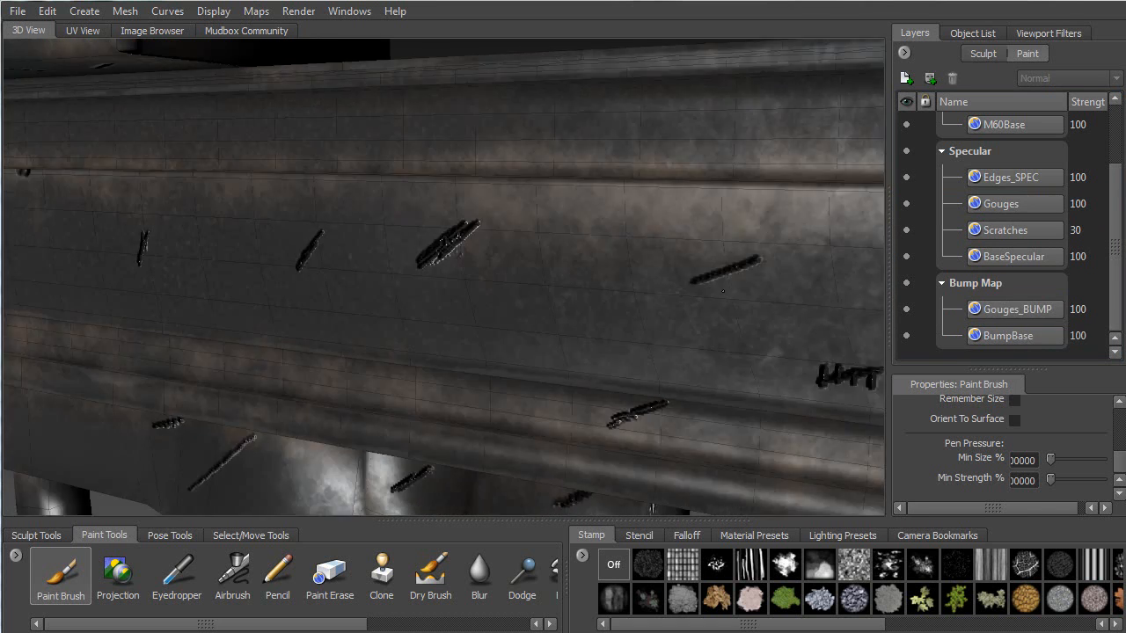
{"action": "left_click_drag", "start_coordinate": [723, 291], "coordinate": [781, 241], "text": "alt"}
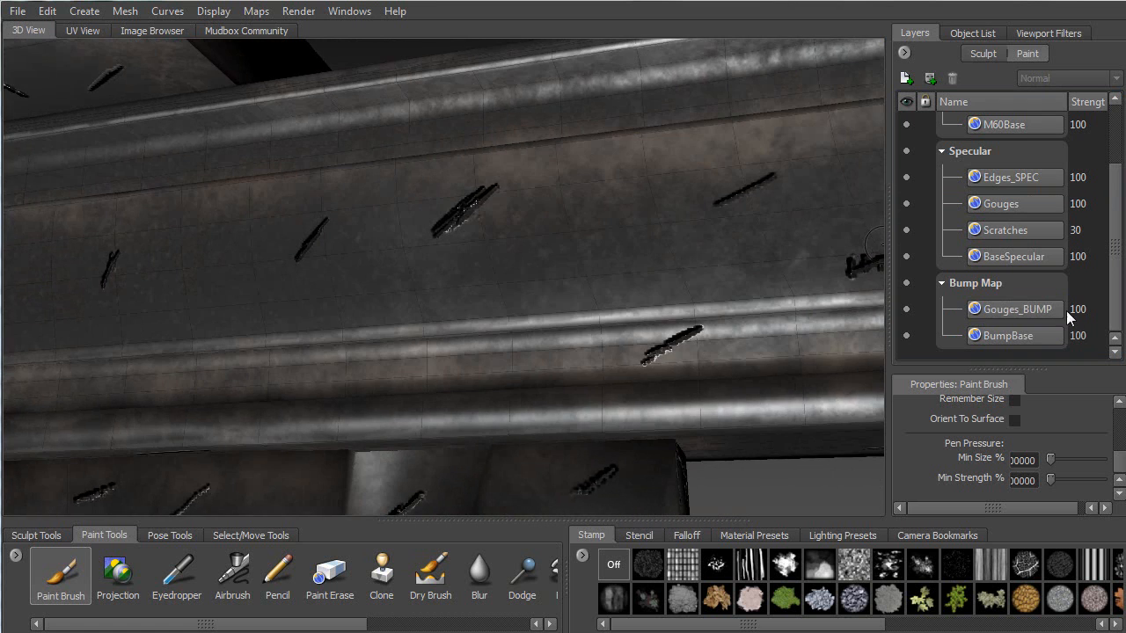
{"action": "left_click_drag", "start_coordinate": [620, 302], "coordinate": [673, 324], "text": "alt"}
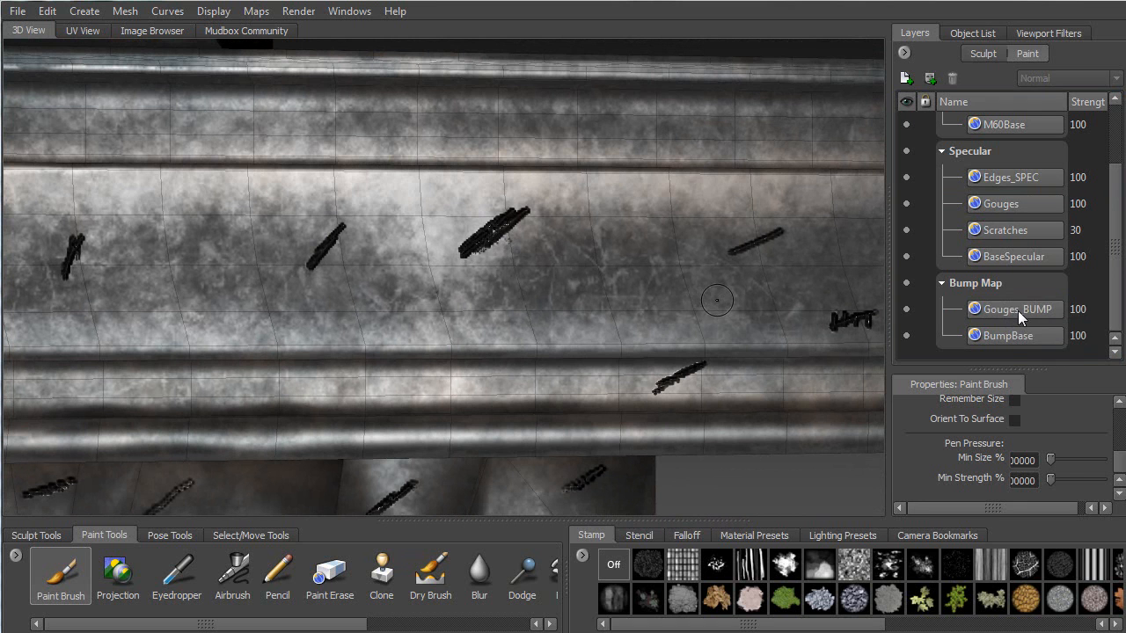
Turn the Gouges_BUMP layer fully black with Adjust Color by setting Value to -100.
{"action": "right_click", "coordinate": [1017, 311]}
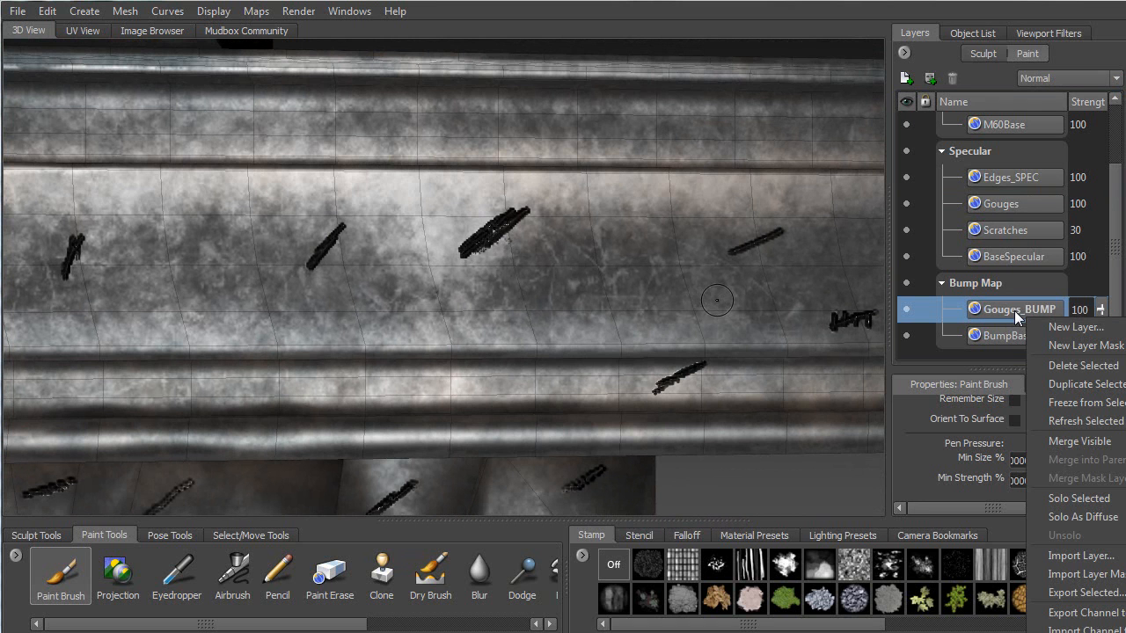
{"action": "left_click", "coordinate": [1115, 252]}
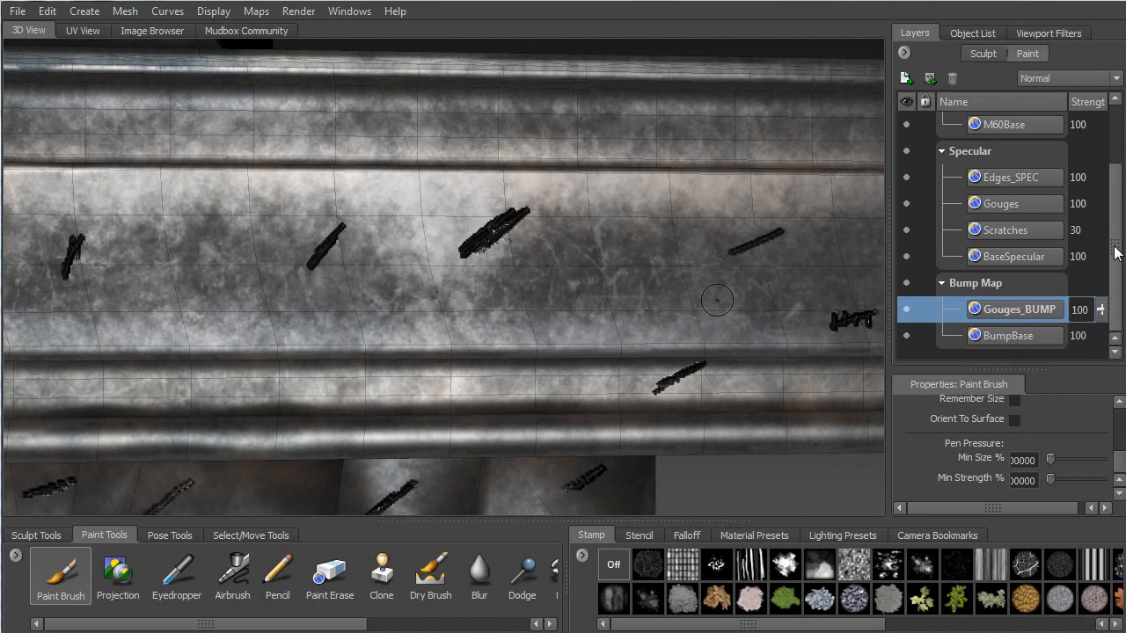
{"action": "left_click", "coordinate": [941, 152]}
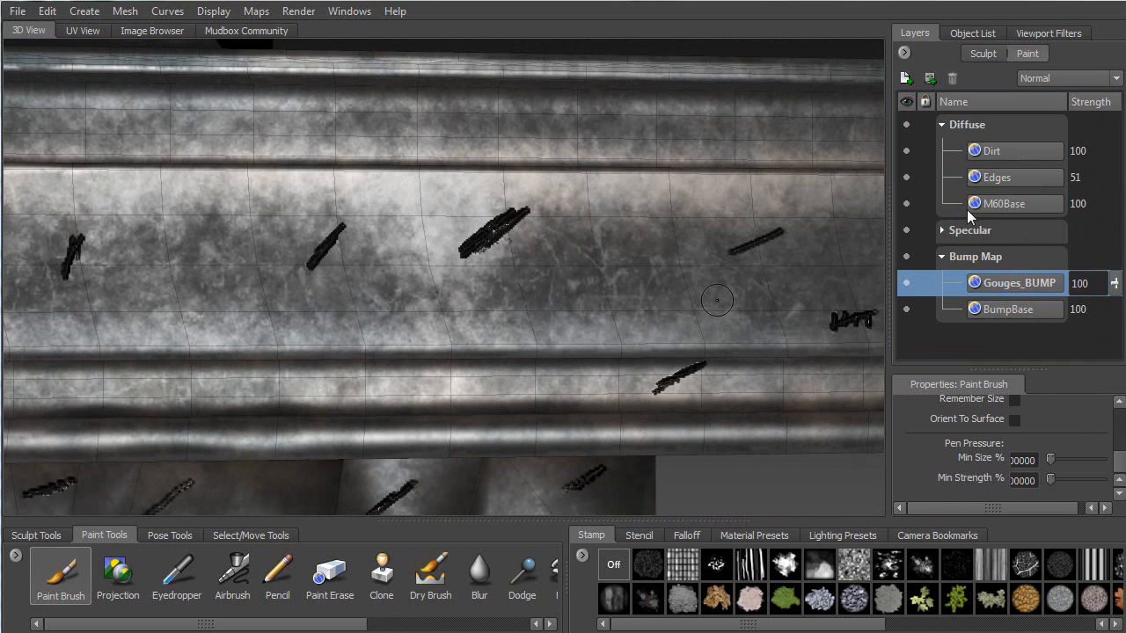
{"action": "right_click", "coordinate": [992, 282]}
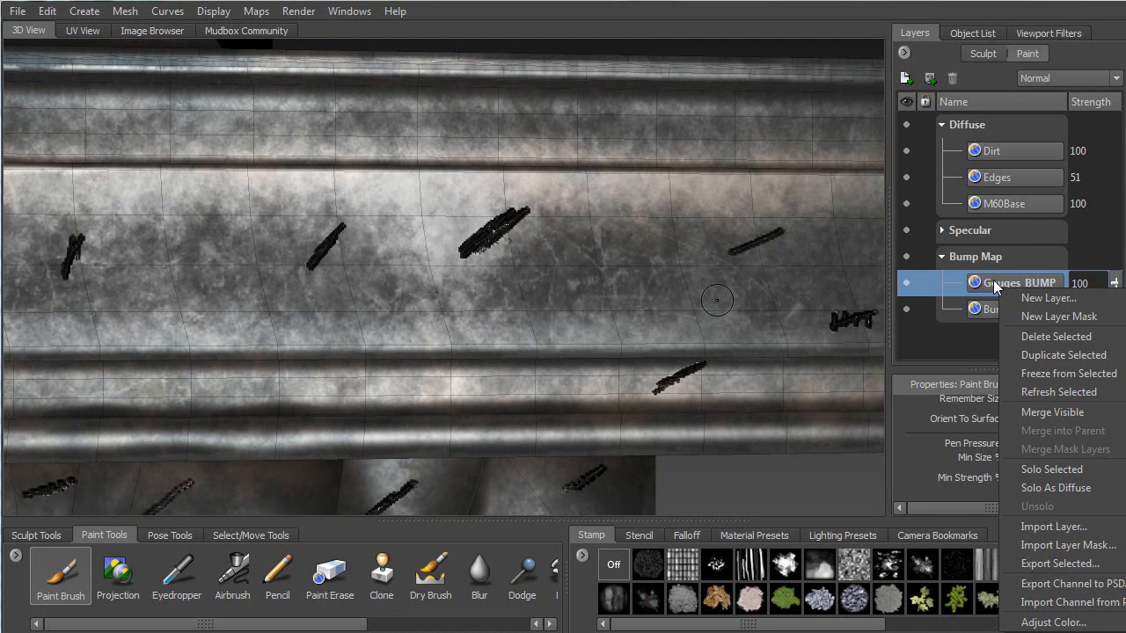
{"action": "left_click", "coordinate": [1052, 621]}
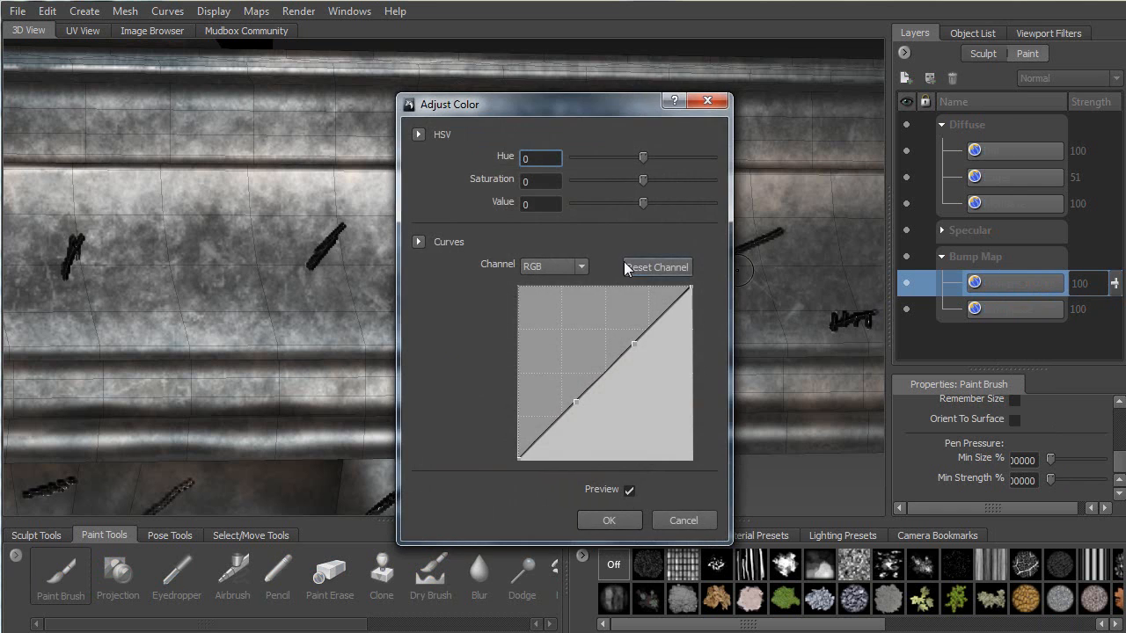
{"action": "left_click_drag", "start_coordinate": [650, 109], "coordinate": [901, 144]}
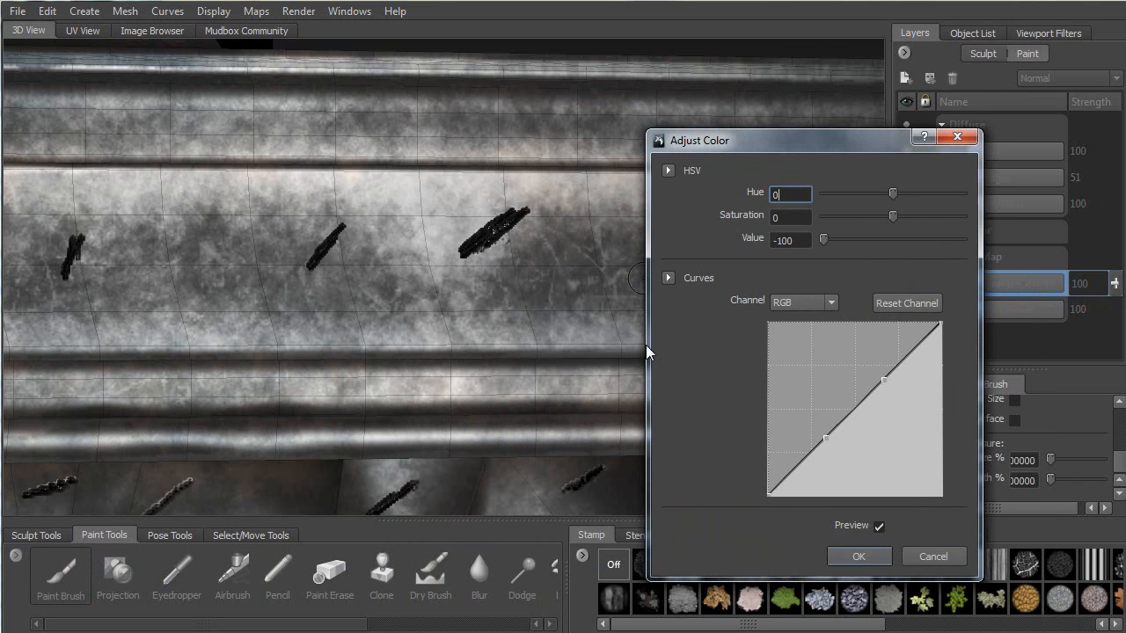
{"action": "key", "text": "Return"}
Try a Bump Depth of 0.50 on the default material while zoomed in on the large gouge, and return it to 1.00.
{"action": "mouse_move", "coordinate": [546, 296]}
{"action": "left_mouse_down", "text": "alt"}
{"action": "mouse_move", "coordinate": [492, 207]}
{"action": "mouse_move", "coordinate": [506, 251]}
{"action": "left_mouse_up", "text": "alt"}
{"action": "right_click_drag", "start_coordinate": [506, 250], "coordinate": [500, 432], "text": "alt"}
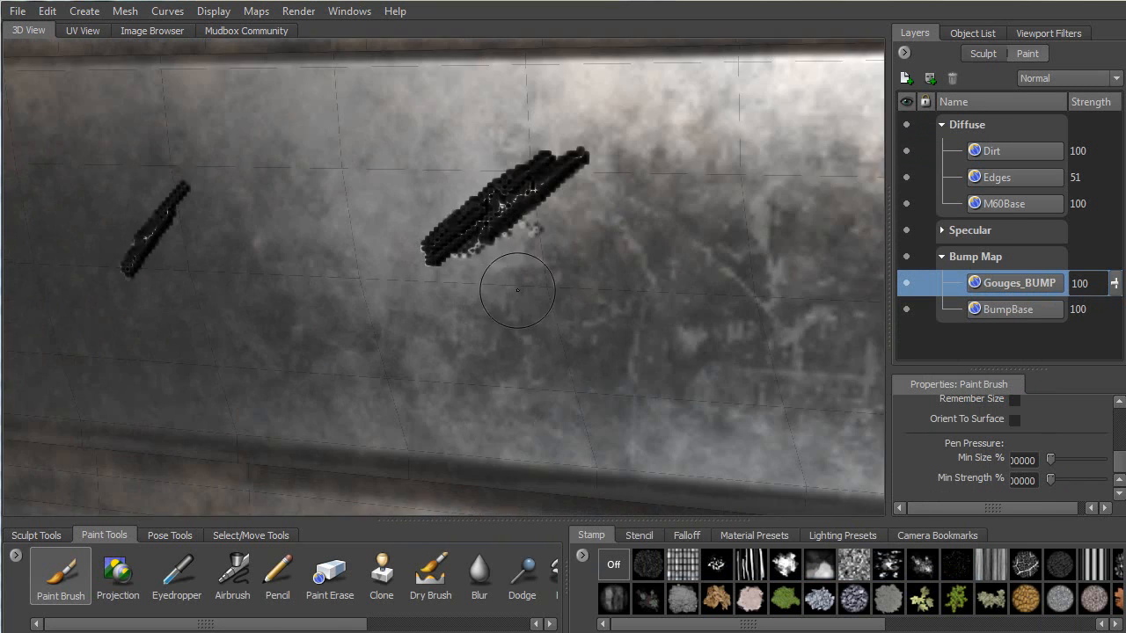
{"action": "right_click_drag", "start_coordinate": [515, 291], "coordinate": [504, 318], "text": "alt"}
{"action": "mouse_move", "coordinate": [504, 317]}
{"action": "left_mouse_down", "text": "alt"}
{"action": "mouse_move", "coordinate": [483, 344]}
{"action": "mouse_move", "coordinate": [570, 318]}
{"action": "mouse_move", "coordinate": [537, 304]}
{"action": "left_mouse_up", "text": "alt"}
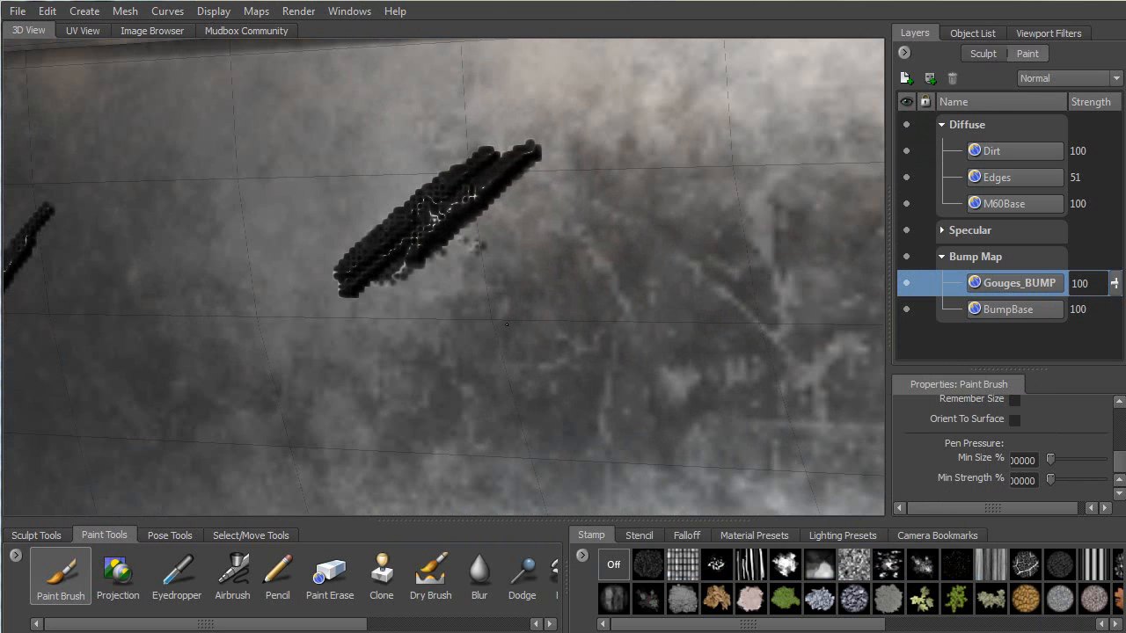
{"action": "left_click", "coordinate": [973, 37]}
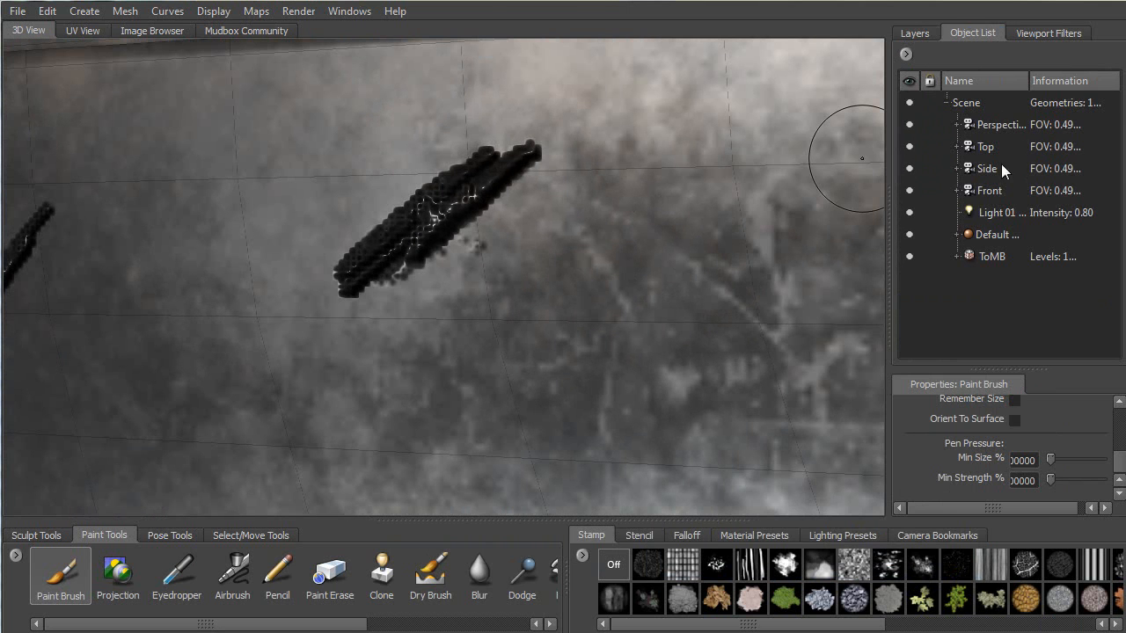
{"action": "left_click", "coordinate": [989, 239]}
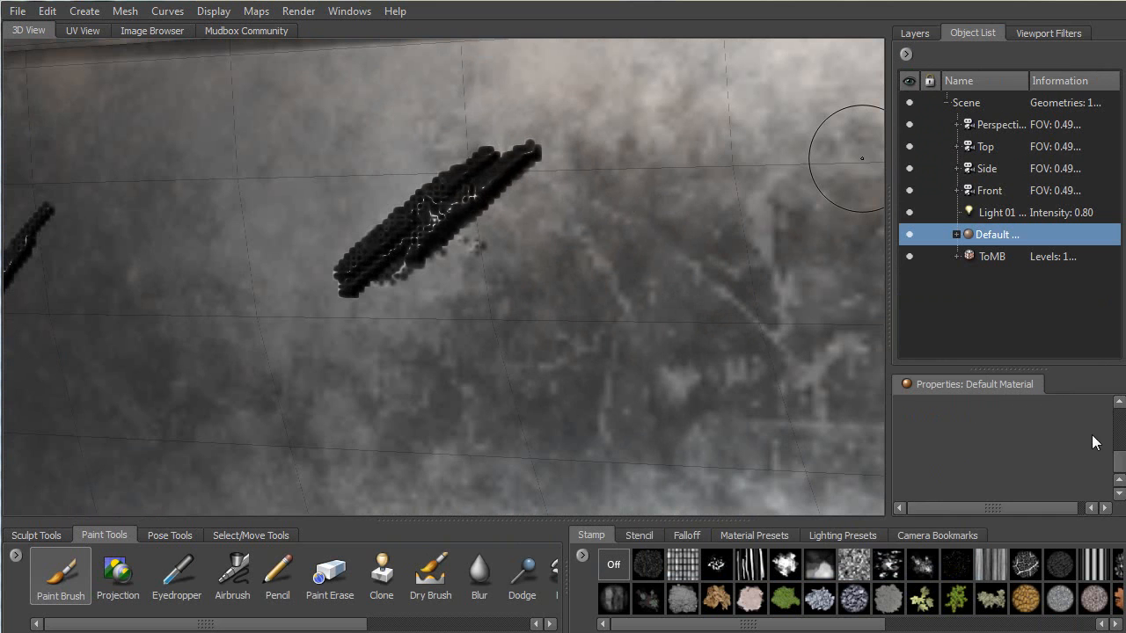
{"action": "scroll", "coordinate": [1121, 440], "scroll_direction": "down", "scroll_amount": 5}
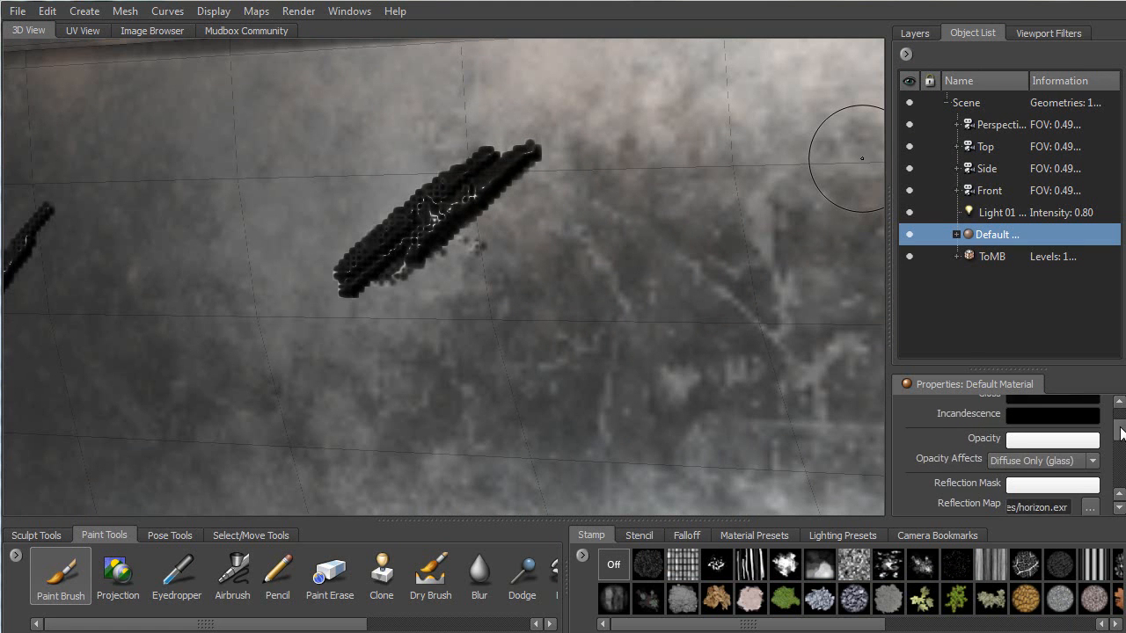
{"action": "scroll", "coordinate": [1119, 444], "scroll_direction": "down", "scroll_amount": 3}
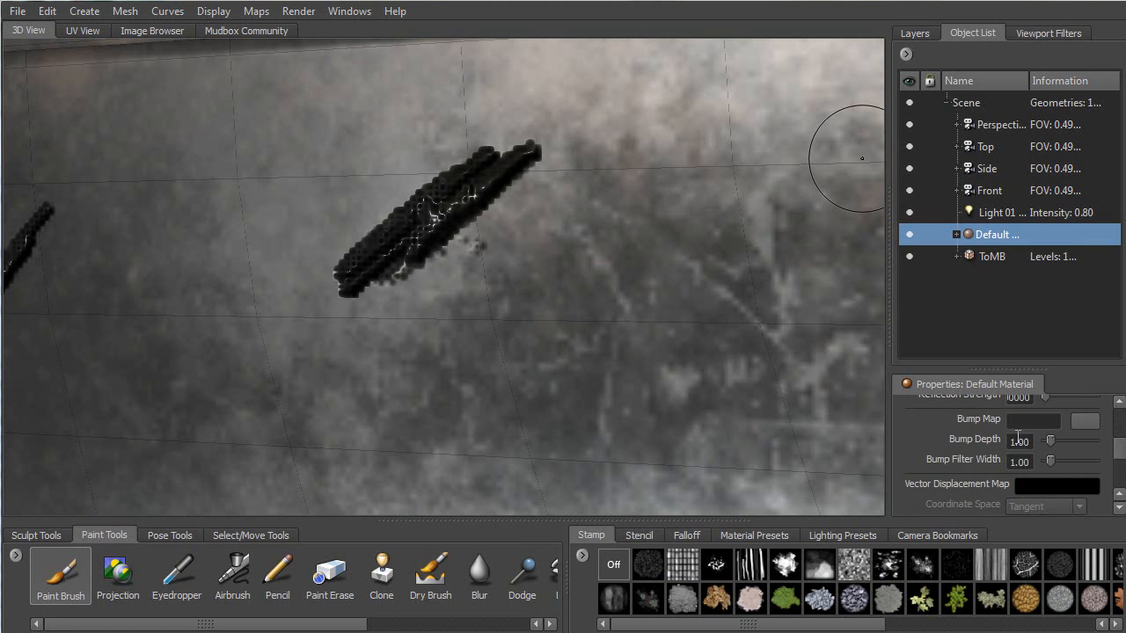
{"action": "type", "text": "0.50"}
{"action": "key", "text": "Return"}
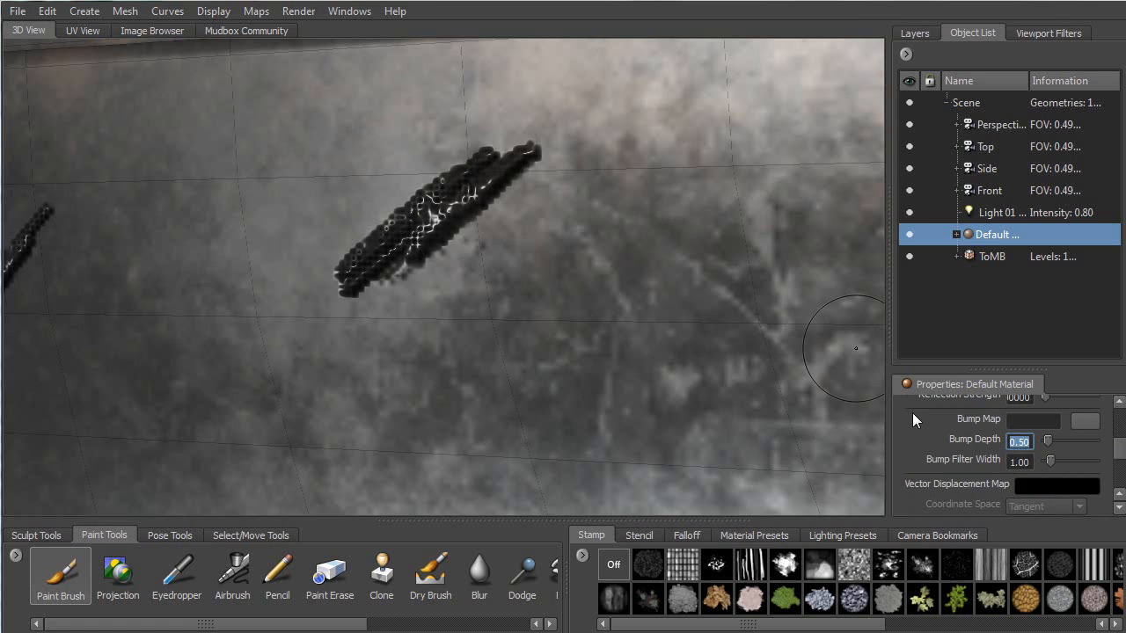
{"action": "type", "text": "1.00"}
{"action": "key", "text": "Return"}
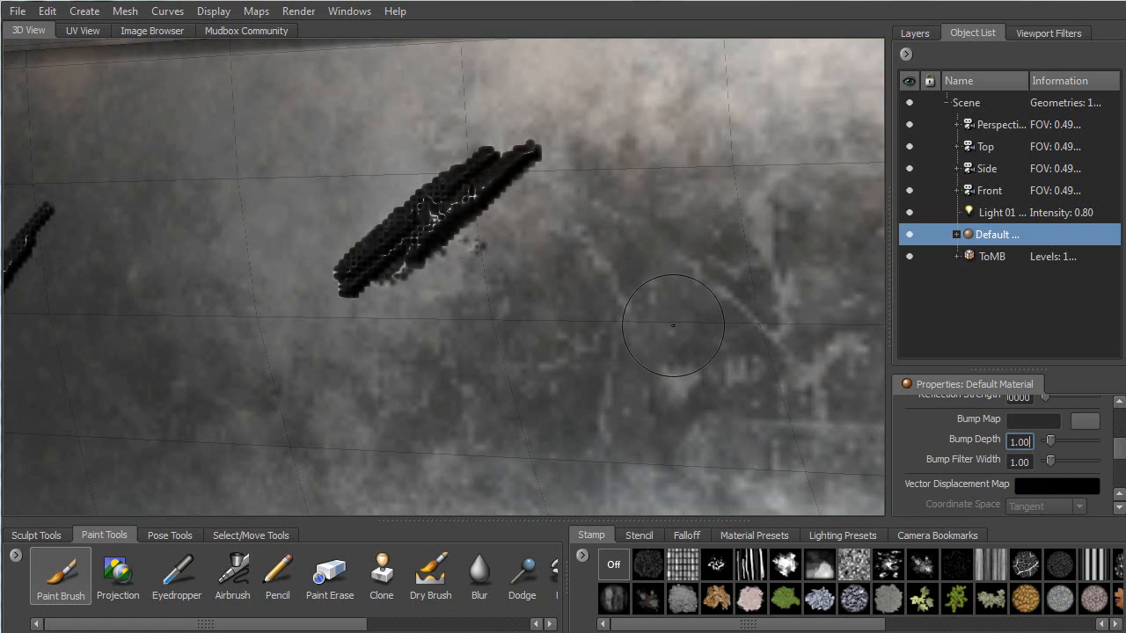
Reduce the strength of the Gouges_BUMP layer to 3.
{"action": "left_click", "coordinate": [926, 35]}
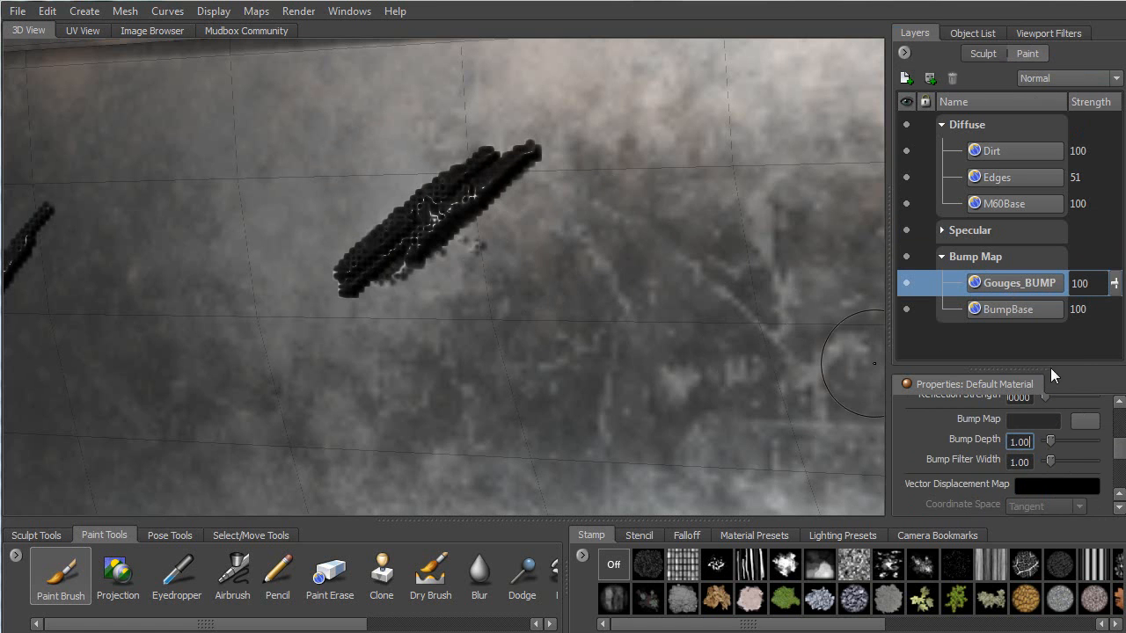
{"action": "left_click", "coordinate": [1020, 310]}
{"action": "left_click", "coordinate": [1028, 280]}
{"action": "left_click", "coordinate": [80, 572]}
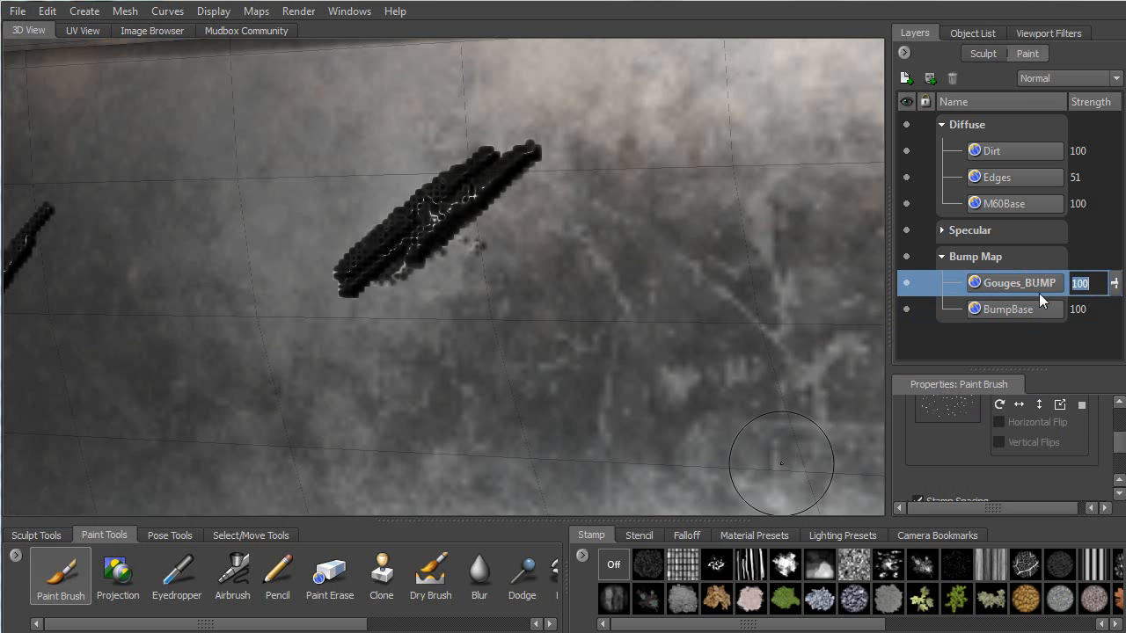
{"action": "left_click", "coordinate": [1115, 283]}
{"action": "left_click_drag", "start_coordinate": [1114, 308], "coordinate": [1108, 382]}
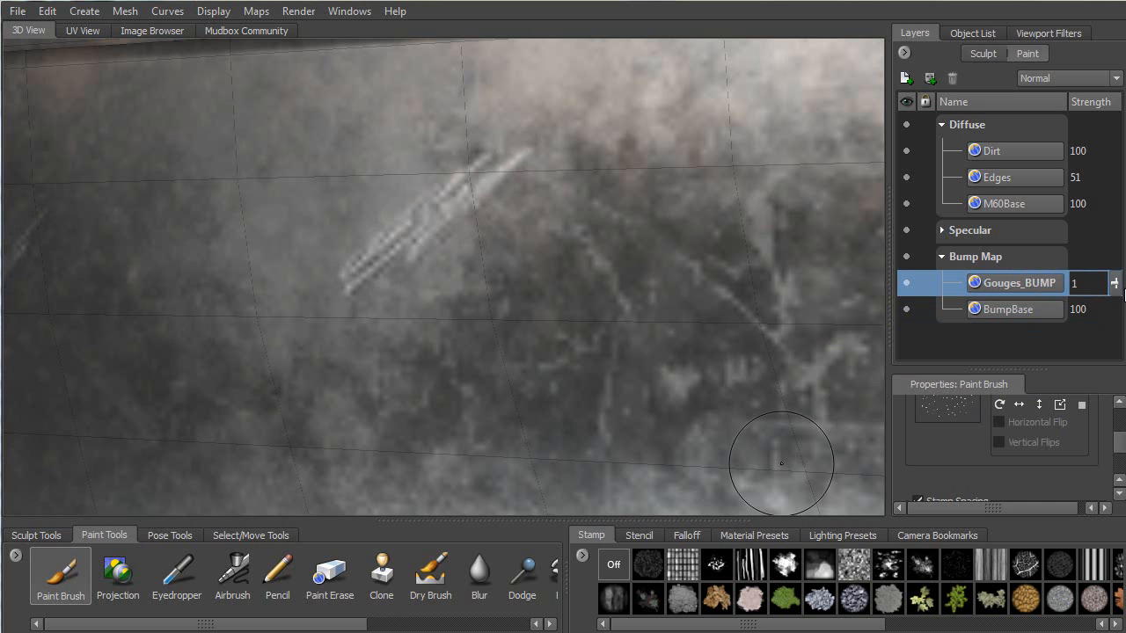
{"action": "type", "text": "3"}
{"action": "key", "text": "Return"}
Examine the bumped gouges and tally marks along the receiver from close up and at several angles.
{"action": "left_click_drag", "start_coordinate": [373, 302], "coordinate": [448, 292], "text": "alt"}
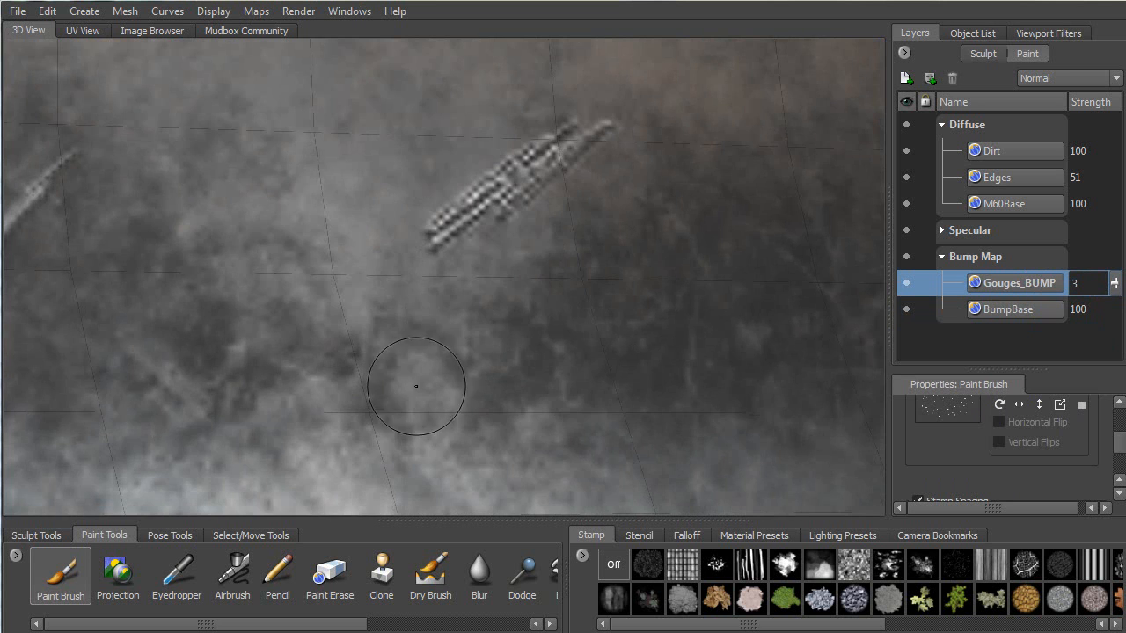
{"action": "right_click_drag", "start_coordinate": [416, 390], "coordinate": [299, 351], "text": "alt"}
{"action": "left_click_drag", "start_coordinate": [431, 307], "coordinate": [483, 281], "text": "alt"}
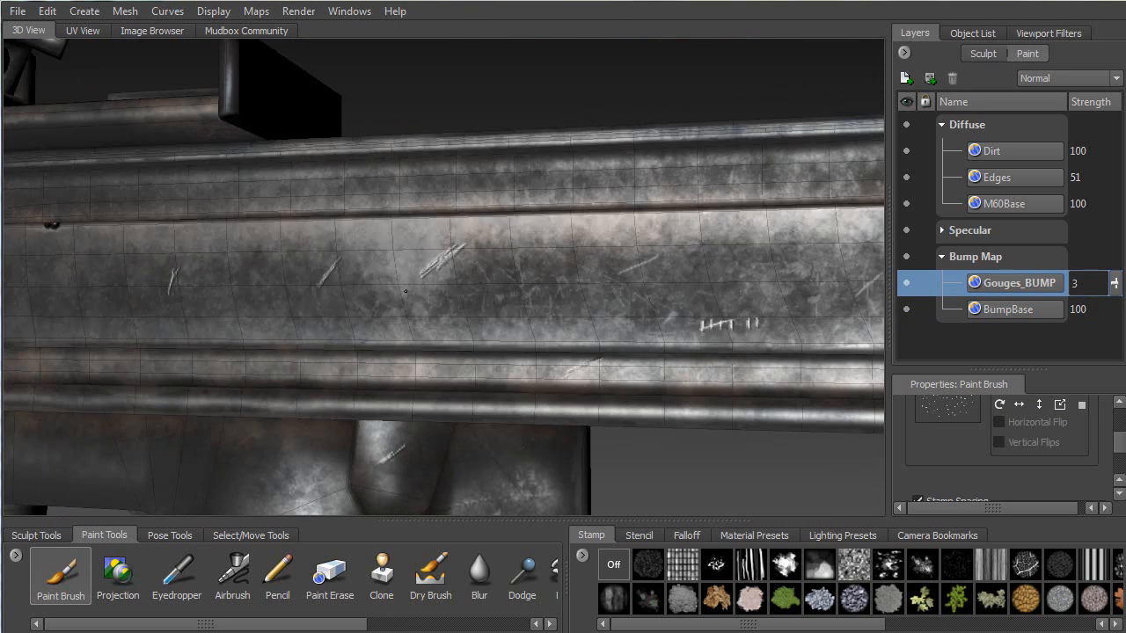
{"action": "middle_click_drag", "start_coordinate": [484, 282], "coordinate": [241, 262], "text": "alt"}
{"action": "left_click_drag", "start_coordinate": [241, 262], "coordinate": [141, 272], "text": "alt"}
{"action": "right_click_drag", "start_coordinate": [299, 370], "coordinate": [445, 439], "text": "alt"}
{"action": "left_click_drag", "start_coordinate": [445, 352], "coordinate": [516, 345], "text": "alt"}
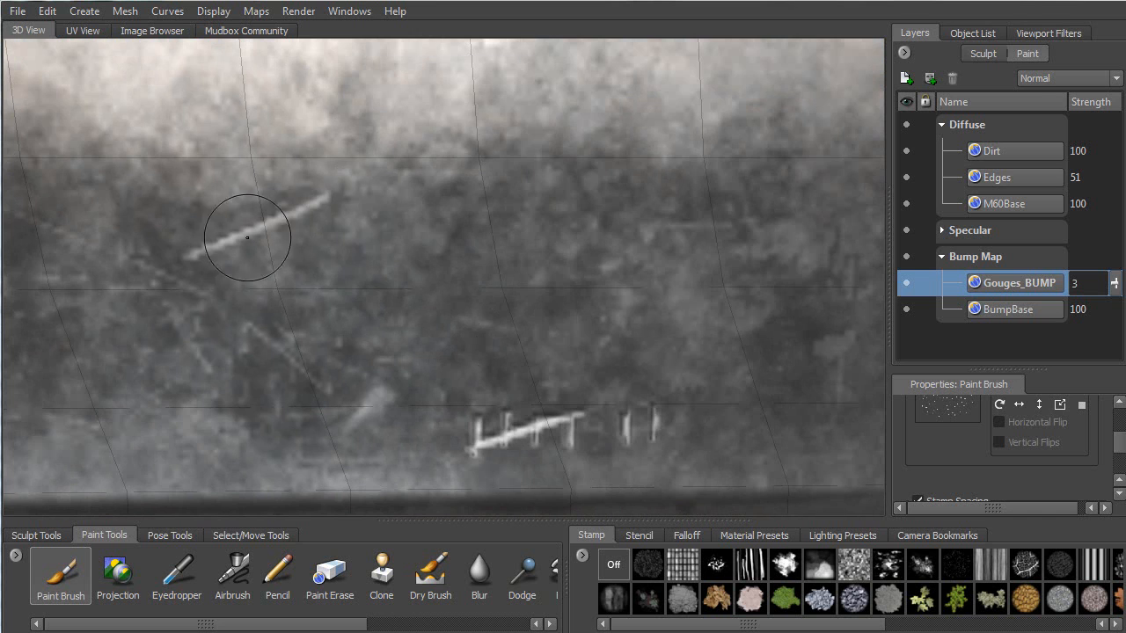
{"action": "left_click_drag", "start_coordinate": [336, 229], "coordinate": [372, 255], "text": "alt"}
{"action": "right_click_drag", "start_coordinate": [372, 255], "coordinate": [528, 115], "text": "alt"}
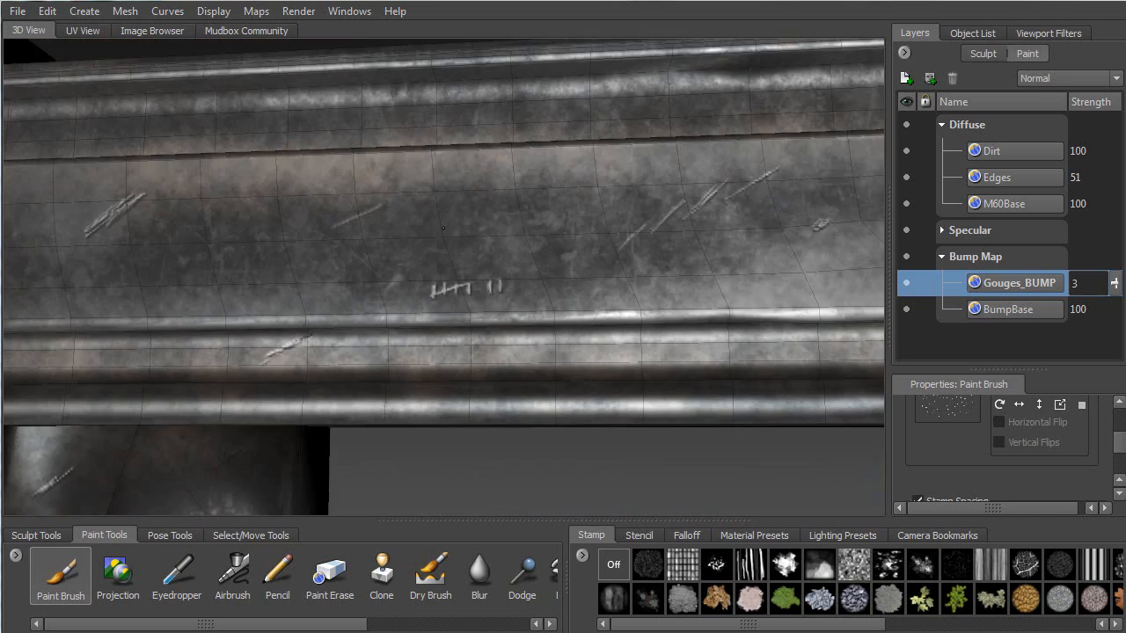
{"action": "middle_click_drag", "start_coordinate": [593, 206], "coordinate": [352, 270], "text": "alt"}
{"action": "left_click_drag", "start_coordinate": [352, 270], "coordinate": [423, 315], "text": "alt"}
Duplicate the Scratches layer in the Specular channel.
{"action": "left_click", "coordinate": [942, 231]}
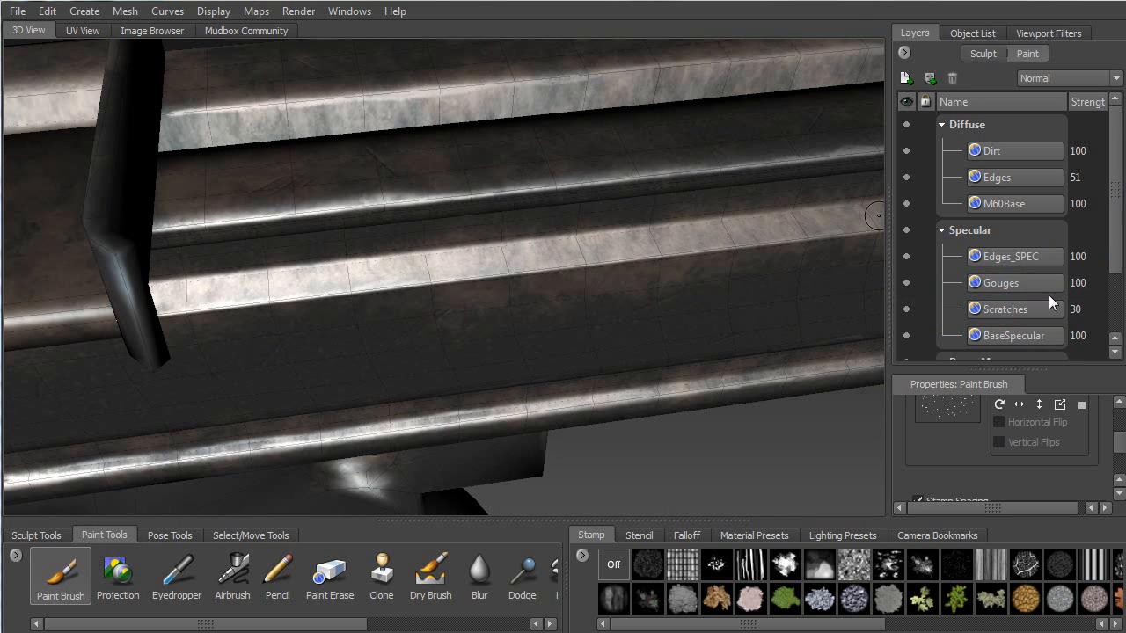
{"action": "left_click", "coordinate": [992, 309]}
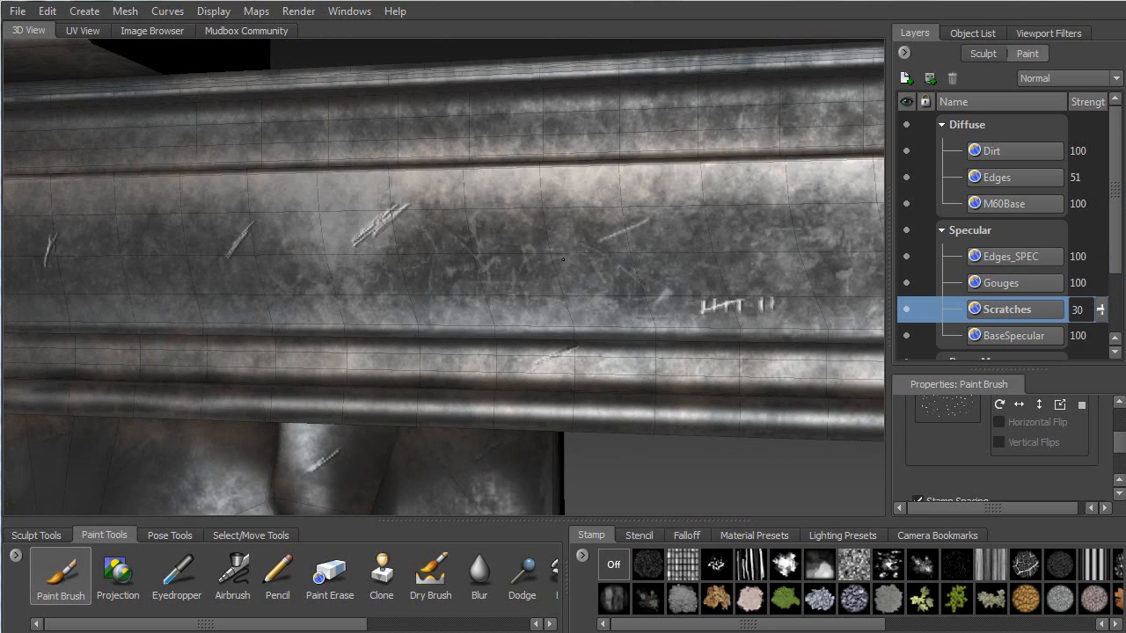
{"action": "left_click_drag", "start_coordinate": [563, 258], "coordinate": [519, 247], "text": "alt"}
{"action": "right_click_drag", "start_coordinate": [522, 235], "coordinate": [532, 352], "text": "alt"}
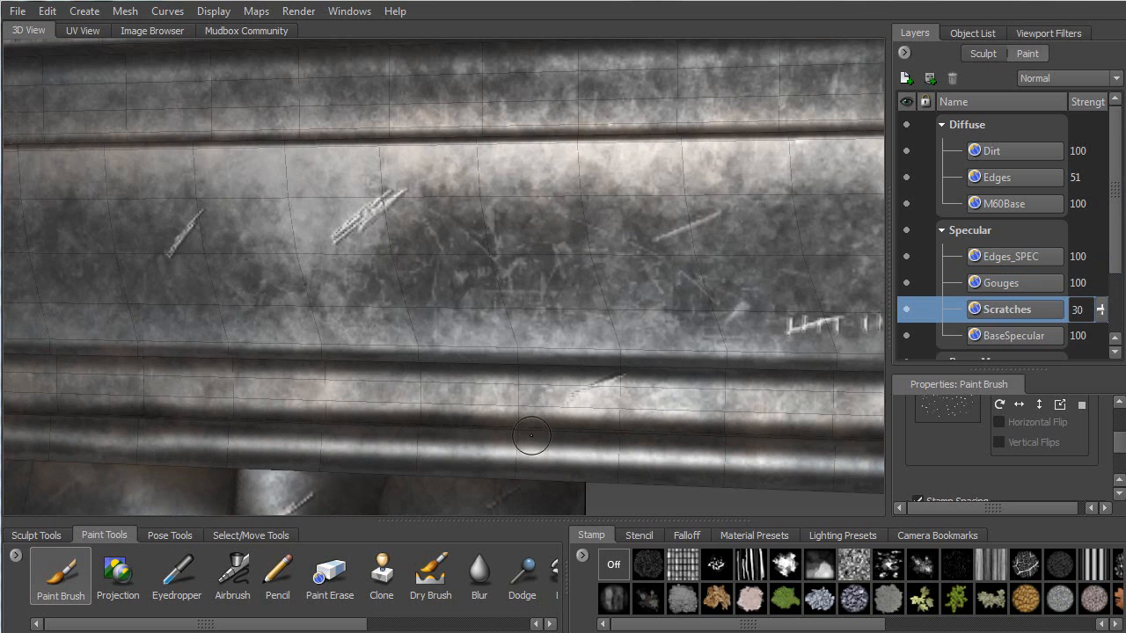
{"action": "mouse_move", "coordinate": [600, 274]}
{"action": "right_mouse_down", "text": "alt"}
{"action": "mouse_move", "coordinate": [561, 335]}
{"action": "mouse_move", "coordinate": [567, 365]}
{"action": "right_mouse_up", "text": "alt"}
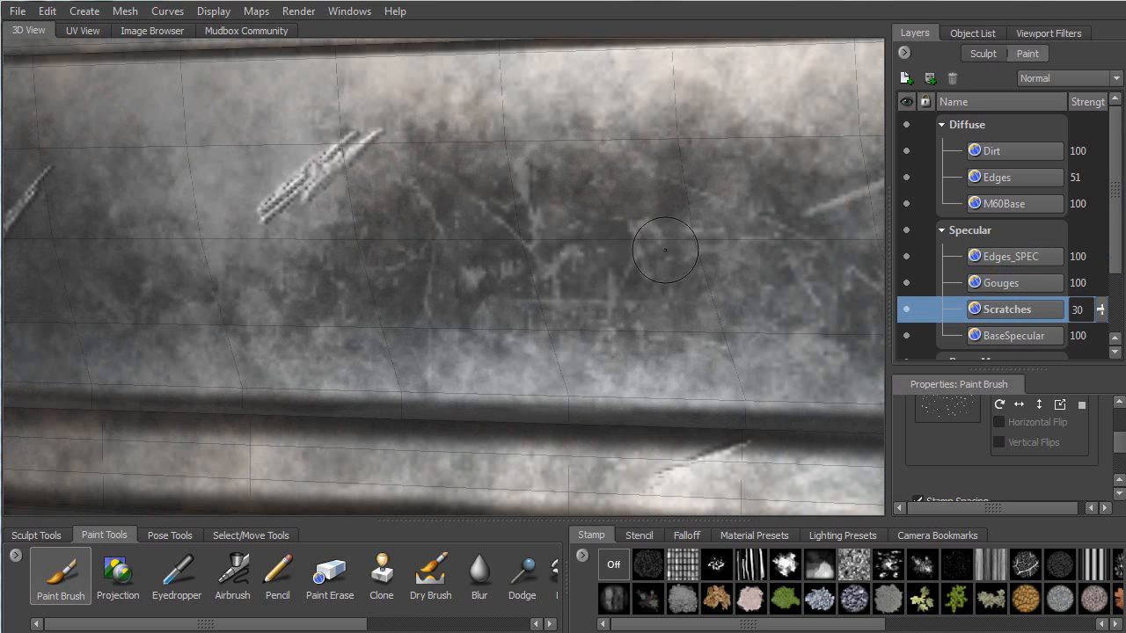
{"action": "right_click", "coordinate": [1020, 310]}
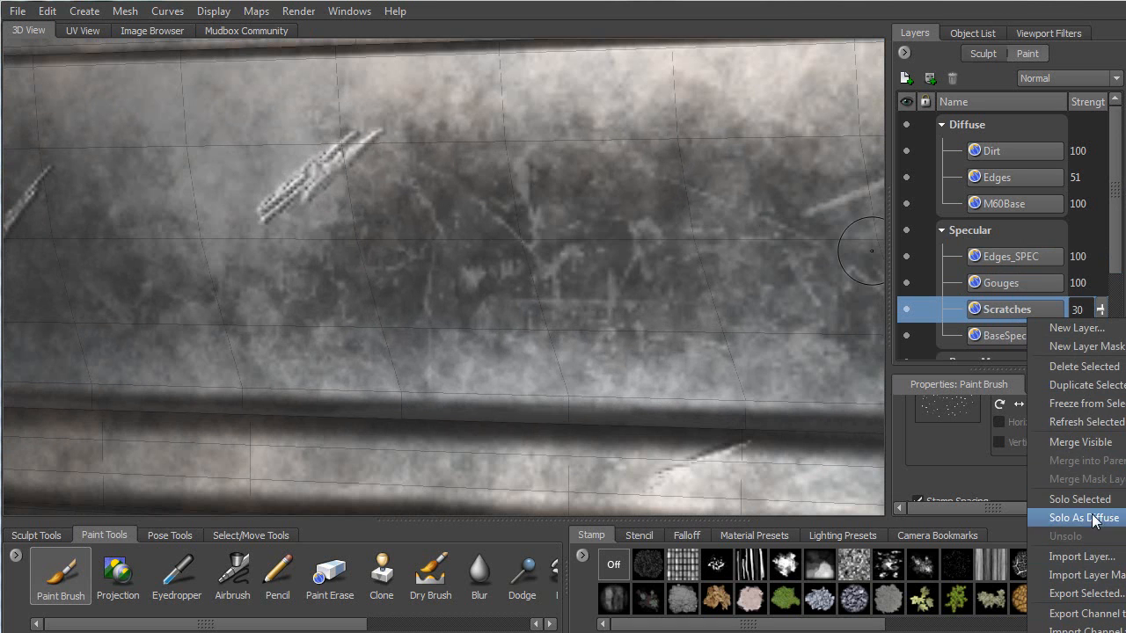
{"action": "left_click", "coordinate": [1091, 385]}
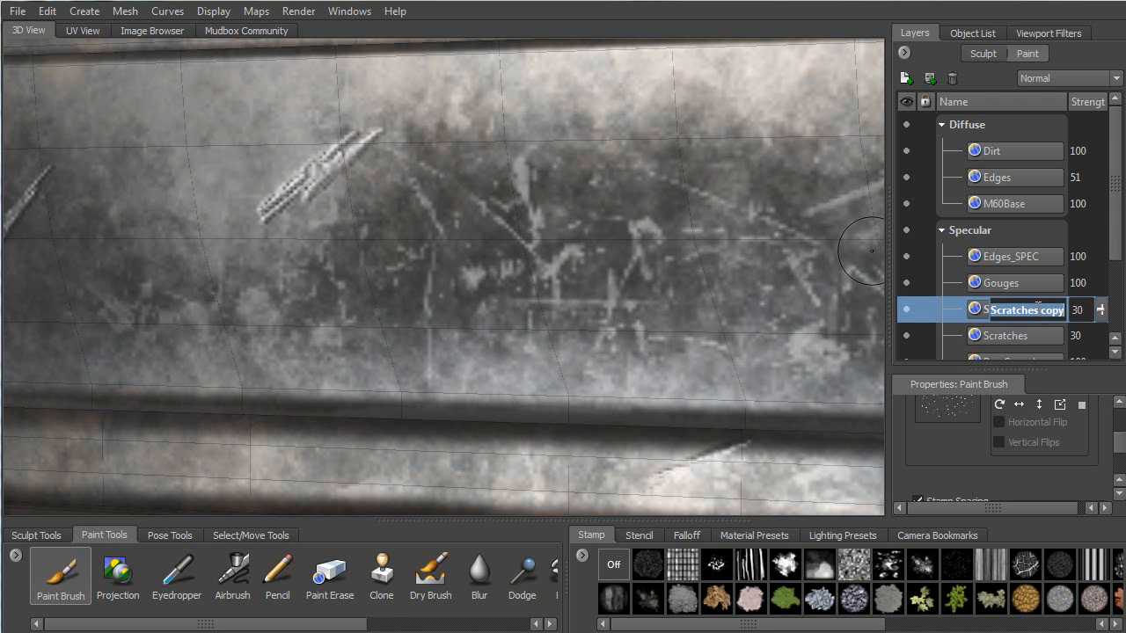
Rename the duplicated Scratches layer as Scratches_BUMP and move it into the Bump Map channel above Gouges_BUMP.
{"action": "double_click", "coordinate": [1039, 308]}
{"action": "type", "text": "_BUMP"}
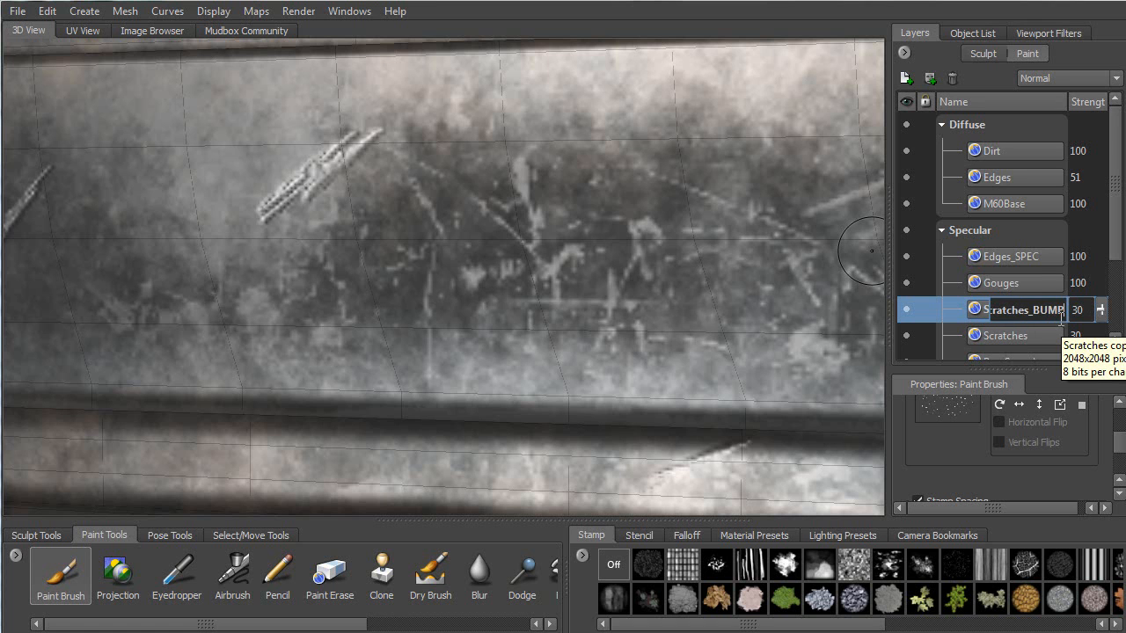
{"action": "key", "text": "Return"}
{"action": "left_click_drag", "start_coordinate": [1114, 199], "coordinate": [1101, 297]}
{"action": "mouse_move", "coordinate": [1023, 215]}
{"action": "left_mouse_down"}
{"action": "mouse_move", "coordinate": [996, 302]}
{"action": "mouse_move", "coordinate": [639, 297]}
{"action": "mouse_move", "coordinate": [553, 257]}
{"action": "mouse_move", "coordinate": [542, 275]}
{"action": "mouse_move", "coordinate": [519, 242]}
{"action": "mouse_move", "coordinate": [448, 257]}
{"action": "mouse_move", "coordinate": [510, 236]}
{"action": "left_mouse_up"}
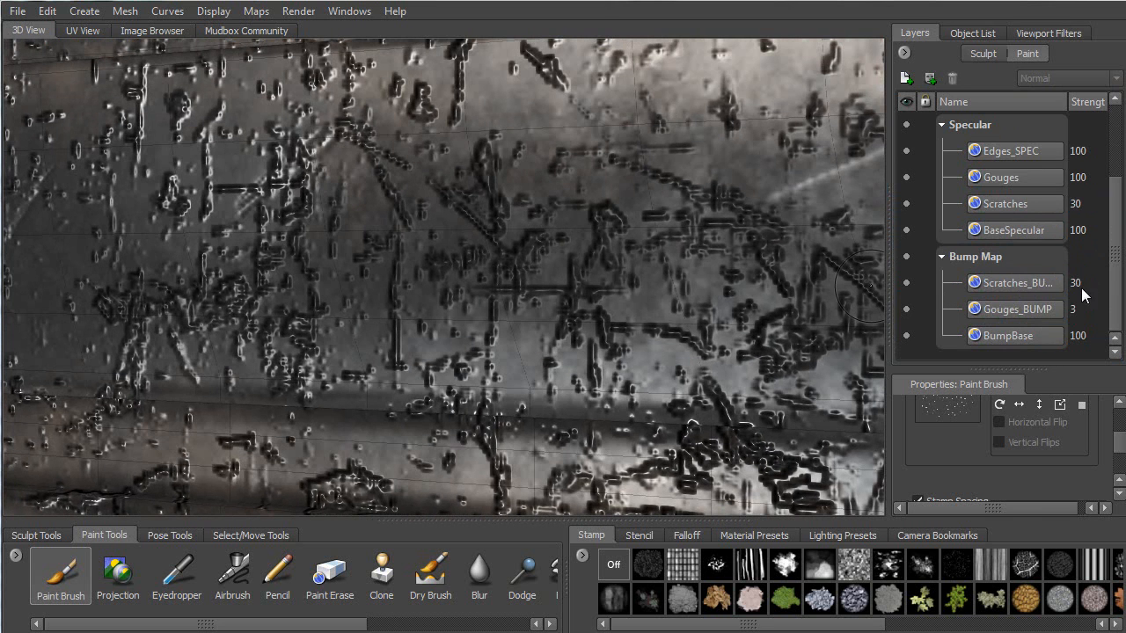
Set the strength of the Scratches_BUMP layer to 100 and inspect the scratches on the receiver.
{"action": "left_click", "coordinate": [1050, 284]}
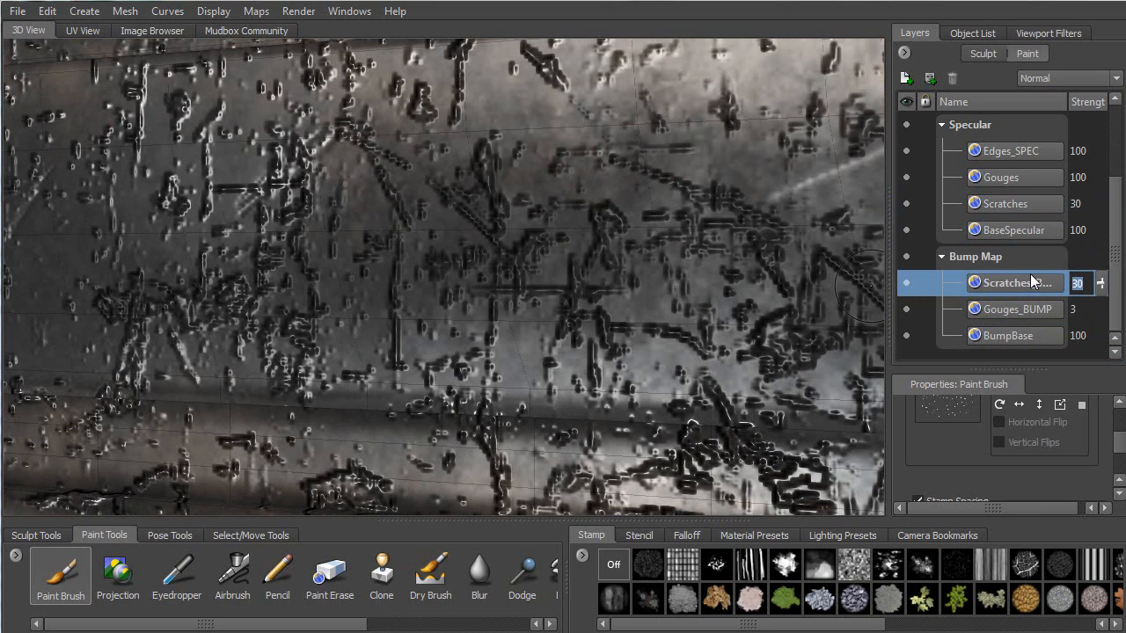
{"action": "type", "text": "100"}
{"action": "key", "text": "Return"}
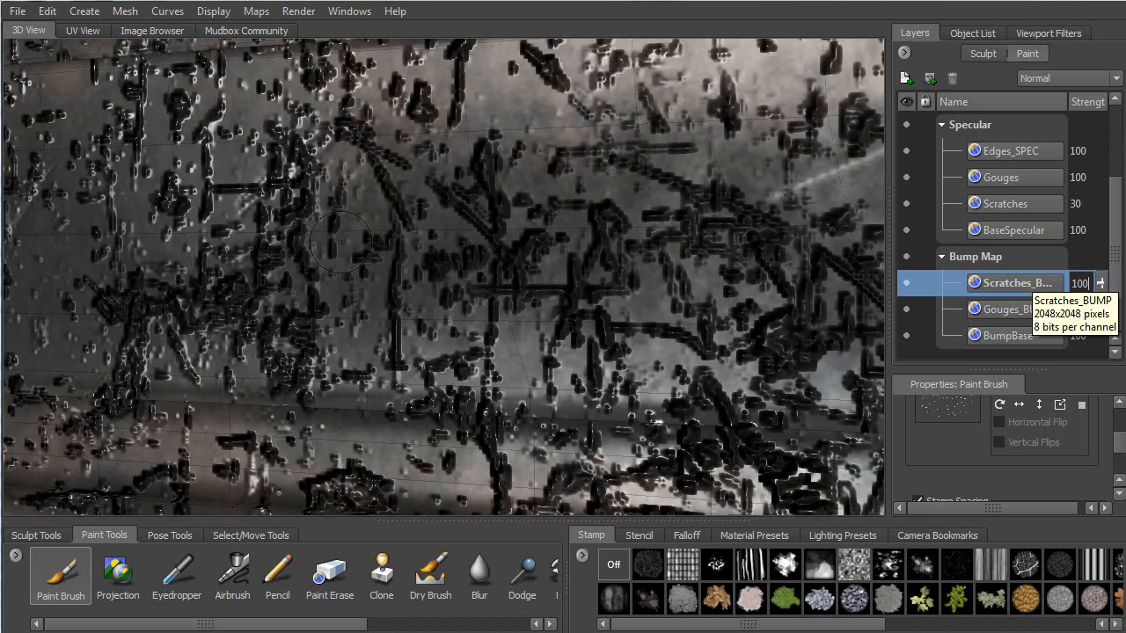
{"action": "mouse_move", "coordinate": [358, 263]}
{"action": "left_mouse_down", "text": "alt"}
{"action": "mouse_move", "coordinate": [410, 273]}
{"action": "mouse_move", "coordinate": [356, 306]}
{"action": "mouse_move", "coordinate": [387, 348]}
{"action": "mouse_move", "coordinate": [417, 431]}
{"action": "mouse_move", "coordinate": [373, 320]}
{"action": "mouse_move", "coordinate": [375, 217]}
{"action": "left_mouse_up", "text": "alt"}
{"action": "left_click_drag", "start_coordinate": [353, 253], "coordinate": [366, 213], "text": "alt"}
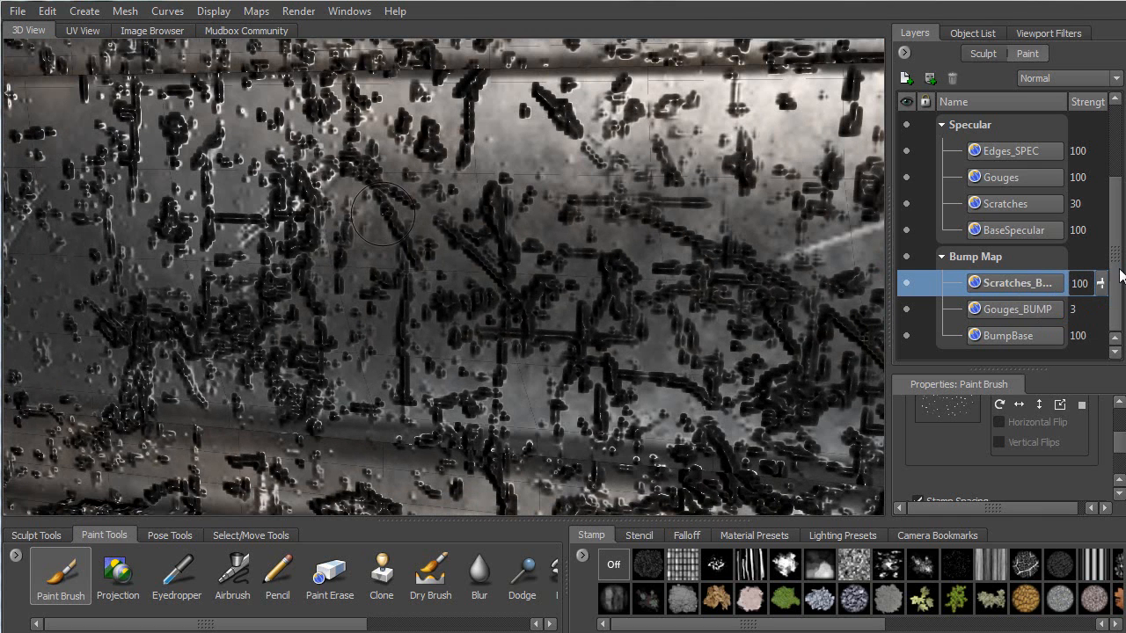
Collapse the Specular and Diffuse channels, and apply a colour adjustment with a Value of -100 to the Scratches_BUMP layer.
{"action": "left_click", "coordinate": [940, 125]}
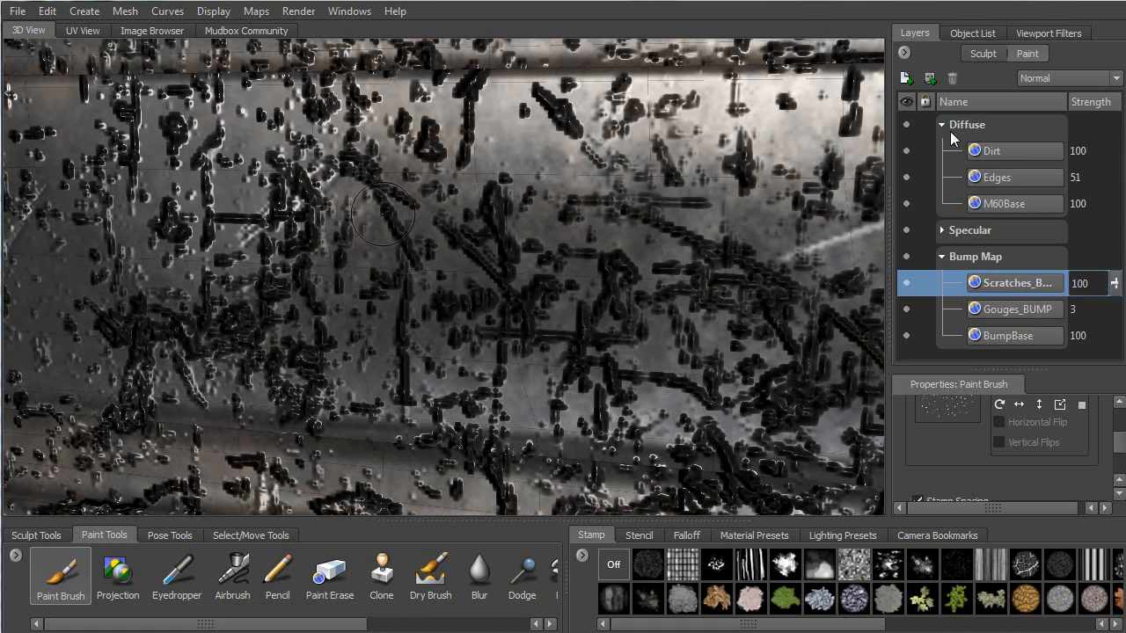
{"action": "left_click", "coordinate": [941, 125]}
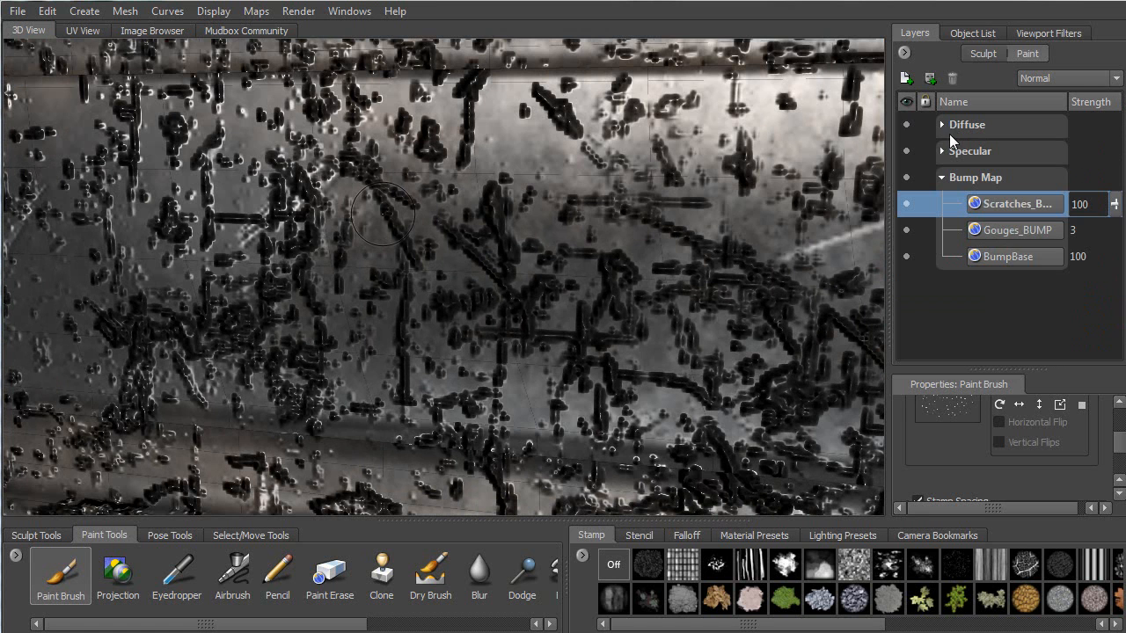
{"action": "right_click", "coordinate": [989, 204]}
{"action": "left_click", "coordinate": [1033, 540]}
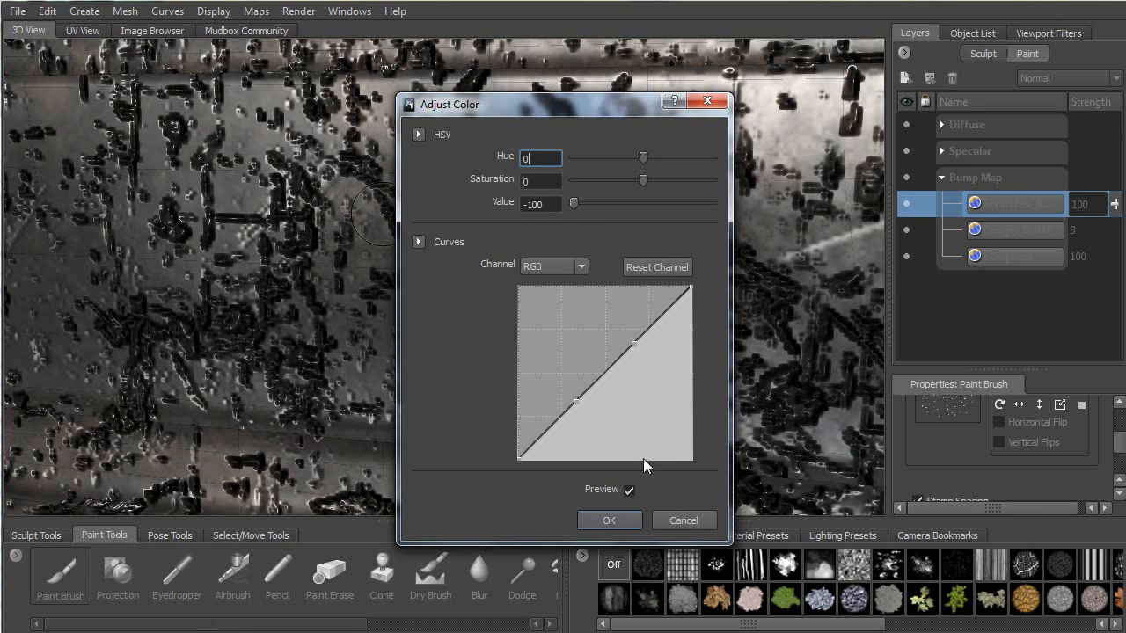
{"action": "key", "text": "Return"}
{"action": "left_click_drag", "start_coordinate": [653, 415], "coordinate": [998, 289], "text": "alt"}
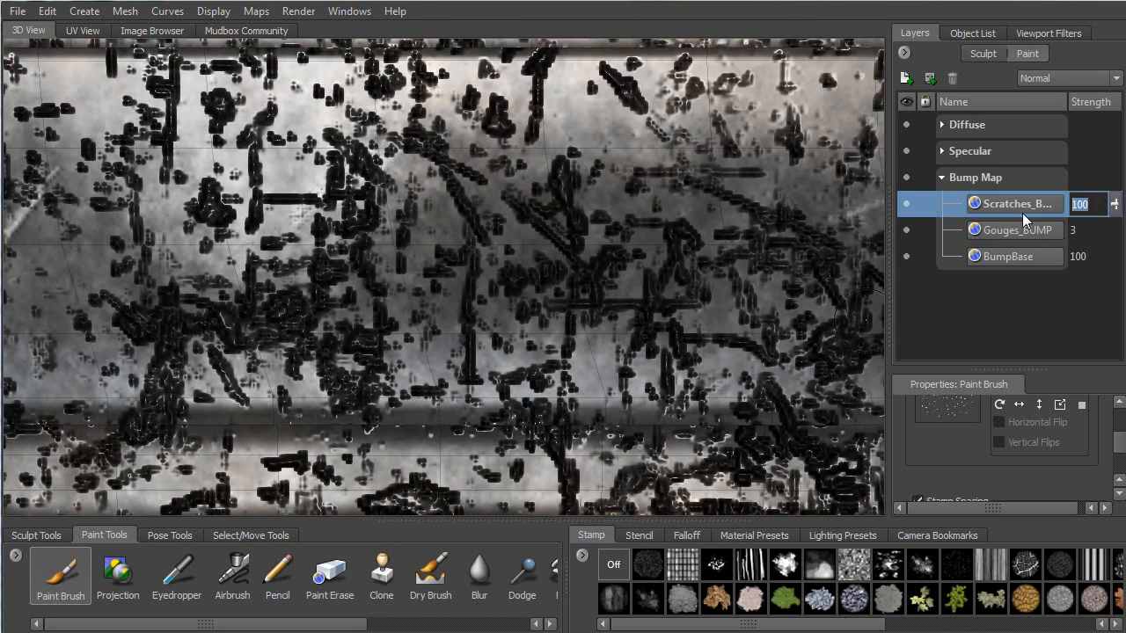
Try a strength of 1 on the Scratches_BUMP layer and inspect the receiver from several angles.
{"action": "type", "text": "1"}
{"action": "mouse_move", "coordinate": [537, 328]}
{"action": "left_mouse_down", "text": "alt"}
{"action": "mouse_move", "coordinate": [444, 303]}
{"action": "mouse_move", "coordinate": [475, 330]}
{"action": "mouse_move", "coordinate": [500, 318]}
{"action": "mouse_move", "coordinate": [480, 304]}
{"action": "mouse_move", "coordinate": [505, 336]}
{"action": "mouse_move", "coordinate": [525, 296]}
{"action": "left_mouse_up", "text": "alt"}
{"action": "right_click_drag", "start_coordinate": [366, 317], "coordinate": [320, 298], "text": "alt"}
{"action": "left_click_drag", "start_coordinate": [320, 297], "coordinate": [464, 303], "text": "alt"}
{"action": "right_click_drag", "start_coordinate": [464, 303], "coordinate": [508, 372], "text": "alt"}
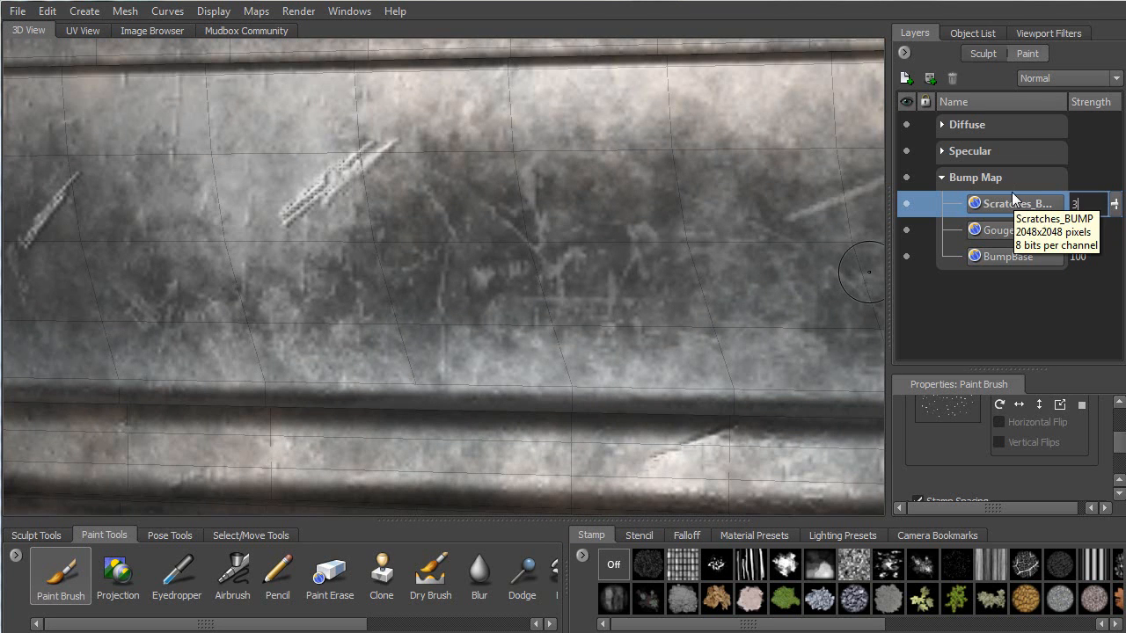
Try strengths of 3 and 2 on the Scratches_BUMP layer and compare the relief on the receiver.
{"action": "type", "text": "3"}
{"action": "mouse_move", "coordinate": [426, 285]}
{"action": "left_mouse_down", "text": "alt"}
{"action": "mouse_move", "coordinate": [457, 239]}
{"action": "mouse_move", "coordinate": [479, 230]}
{"action": "mouse_move", "coordinate": [426, 290]}
{"action": "left_mouse_up", "text": "alt"}
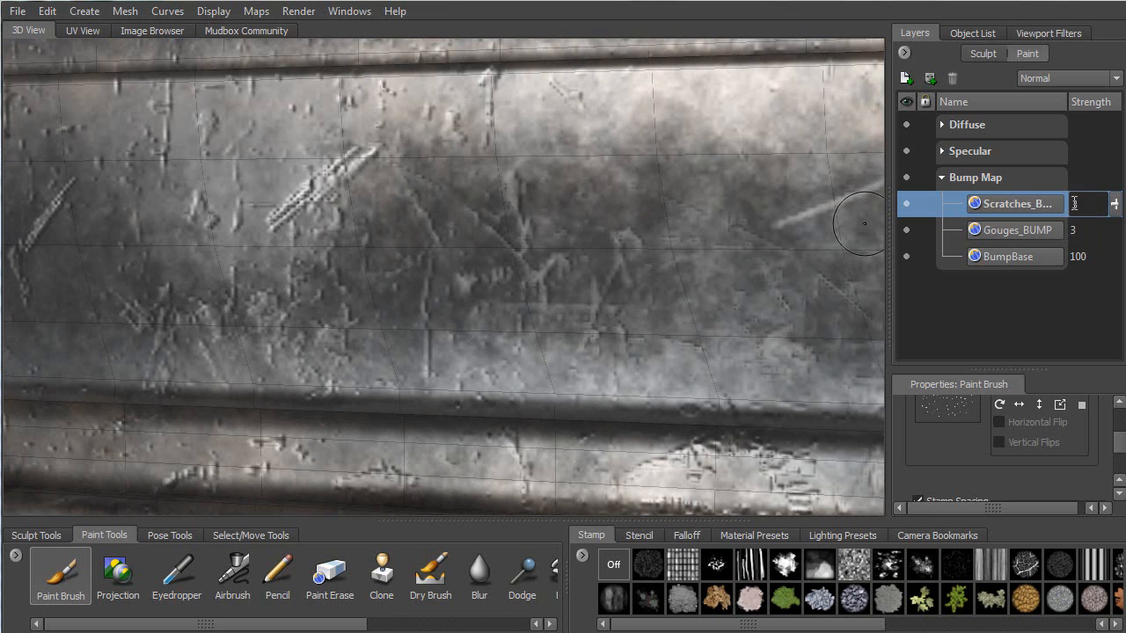
{"action": "type", "text": "2"}
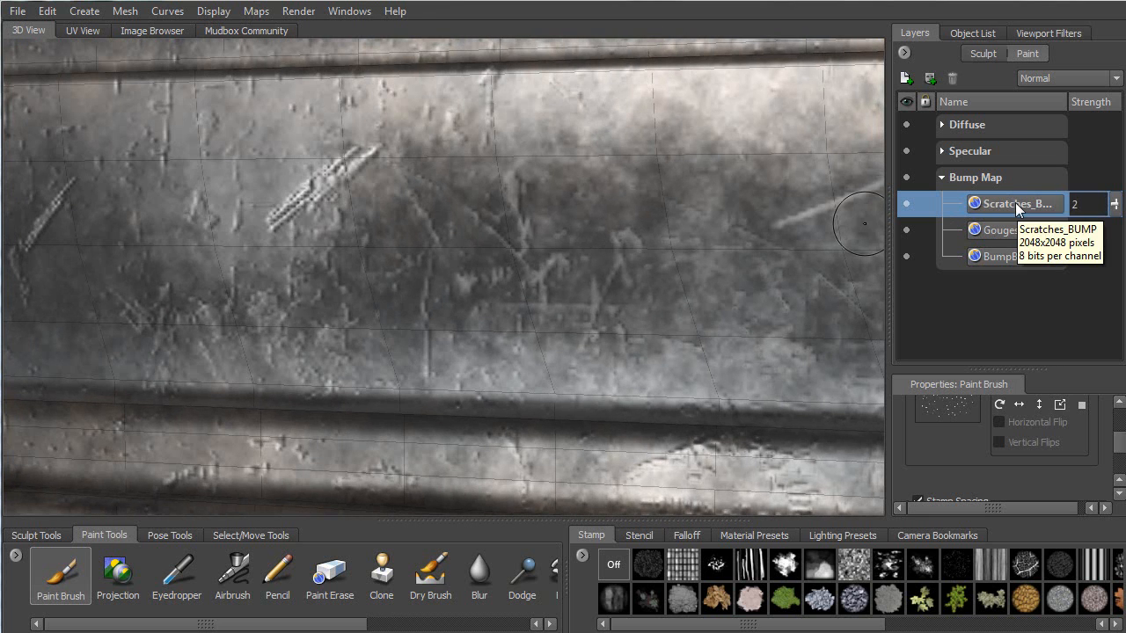
{"action": "mouse_move", "coordinate": [307, 239]}
{"action": "left_mouse_down", "text": "alt"}
{"action": "mouse_move", "coordinate": [357, 215]}
{"action": "mouse_move", "coordinate": [286, 222]}
{"action": "mouse_move", "coordinate": [268, 258]}
{"action": "mouse_move", "coordinate": [241, 222]}
{"action": "left_mouse_up", "text": "alt"}
{"action": "right_click_drag", "start_coordinate": [356, 309], "coordinate": [303, 255], "text": "alt"}
{"action": "mouse_move", "coordinate": [335, 242]}
{"action": "left_mouse_down", "text": "alt"}
{"action": "mouse_move", "coordinate": [423, 224]}
{"action": "mouse_move", "coordinate": [373, 204]}
{"action": "left_mouse_up", "text": "alt"}
Set the strength of the Scratches_BUMP layer to 1 and check the fine scratches close up.
{"action": "type", "text": "1"}
{"action": "left_click_drag", "start_coordinate": [452, 267], "coordinate": [374, 239], "text": "alt"}
{"action": "right_click_drag", "start_coordinate": [308, 220], "coordinate": [368, 251], "text": "alt"}
{"action": "mouse_move", "coordinate": [422, 246]}
{"action": "left_mouse_down", "text": "alt"}
{"action": "mouse_move", "coordinate": [519, 255]}
{"action": "mouse_move", "coordinate": [497, 241]}
{"action": "mouse_move", "coordinate": [392, 275]}
{"action": "mouse_move", "coordinate": [428, 278]}
{"action": "mouse_move", "coordinate": [455, 218]}
{"action": "mouse_move", "coordinate": [396, 226]}
{"action": "mouse_move", "coordinate": [420, 213]}
{"action": "mouse_move", "coordinate": [446, 242]}
{"action": "left_mouse_up", "text": "alt"}
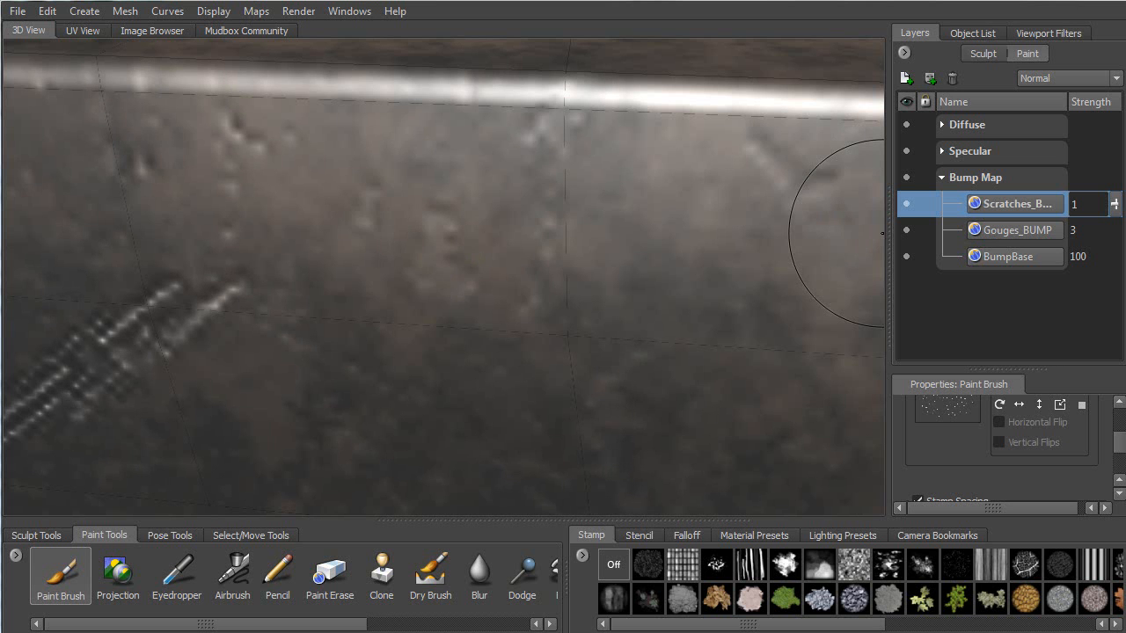
Examine the combined scratch and gouge bumps along the receiver and rails from close up, farther away and different angles.
{"action": "mouse_move", "coordinate": [374, 267]}
{"action": "left_mouse_down", "text": "alt"}
{"action": "mouse_move", "coordinate": [379, 247]}
{"action": "mouse_move", "coordinate": [359, 227]}
{"action": "mouse_move", "coordinate": [383, 245]}
{"action": "mouse_move", "coordinate": [383, 314]}
{"action": "left_mouse_up", "text": "alt"}
{"action": "right_click_drag", "start_coordinate": [383, 319], "coordinate": [389, 187], "text": "alt"}
{"action": "left_click_drag", "start_coordinate": [314, 257], "coordinate": [406, 214], "text": "alt"}
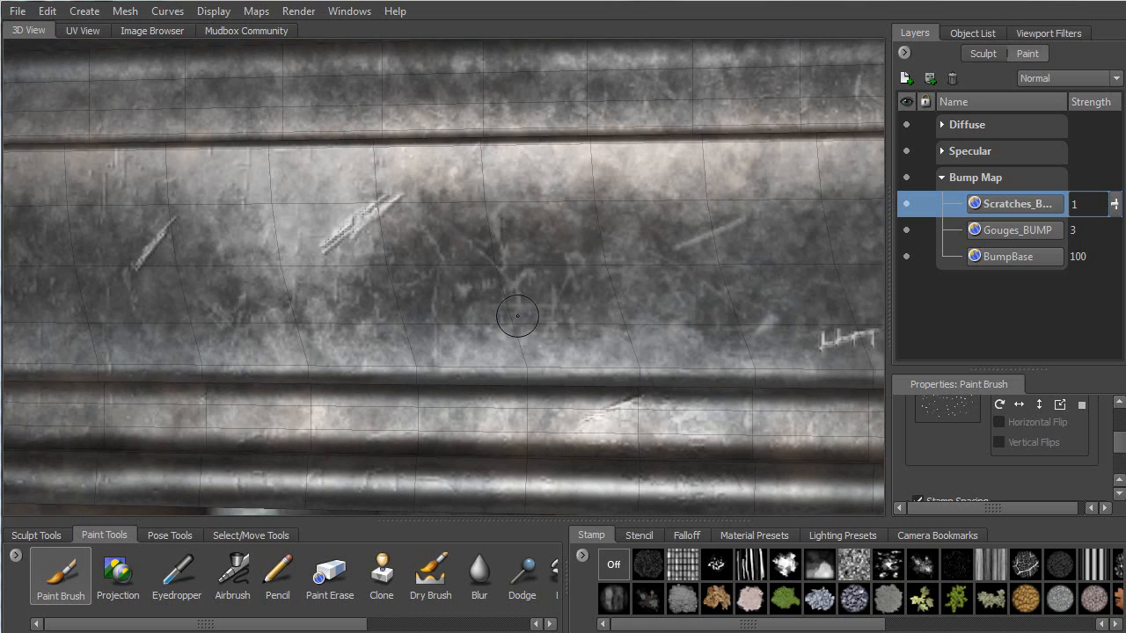
{"action": "mouse_move", "coordinate": [540, 311]}
{"action": "left_mouse_down", "text": "alt"}
{"action": "mouse_move", "coordinate": [484, 332]}
{"action": "mouse_move", "coordinate": [549, 295]}
{"action": "mouse_move", "coordinate": [548, 308]}
{"action": "left_mouse_up", "text": "alt"}
{"action": "left_click_drag", "start_coordinate": [529, 271], "coordinate": [497, 260], "text": "alt"}
{"action": "right_click_drag", "start_coordinate": [497, 259], "coordinate": [486, 411], "text": "alt"}
{"action": "mouse_move", "coordinate": [486, 410]}
{"action": "left_mouse_down", "text": "alt"}
{"action": "mouse_move", "coordinate": [545, 311]}
{"action": "mouse_move", "coordinate": [395, 156]}
{"action": "left_mouse_up", "text": "alt"}
{"action": "left_click_drag", "start_coordinate": [486, 301], "coordinate": [490, 231], "text": "alt"}
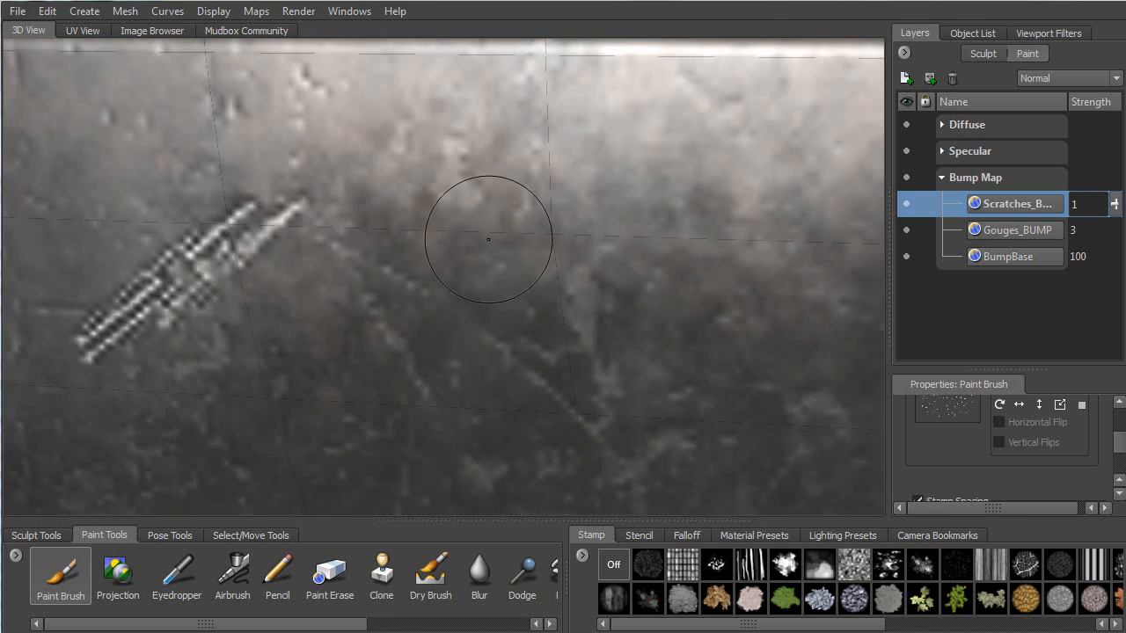
{"action": "left_click_drag", "start_coordinate": [329, 155], "coordinate": [342, 190], "text": "alt"}
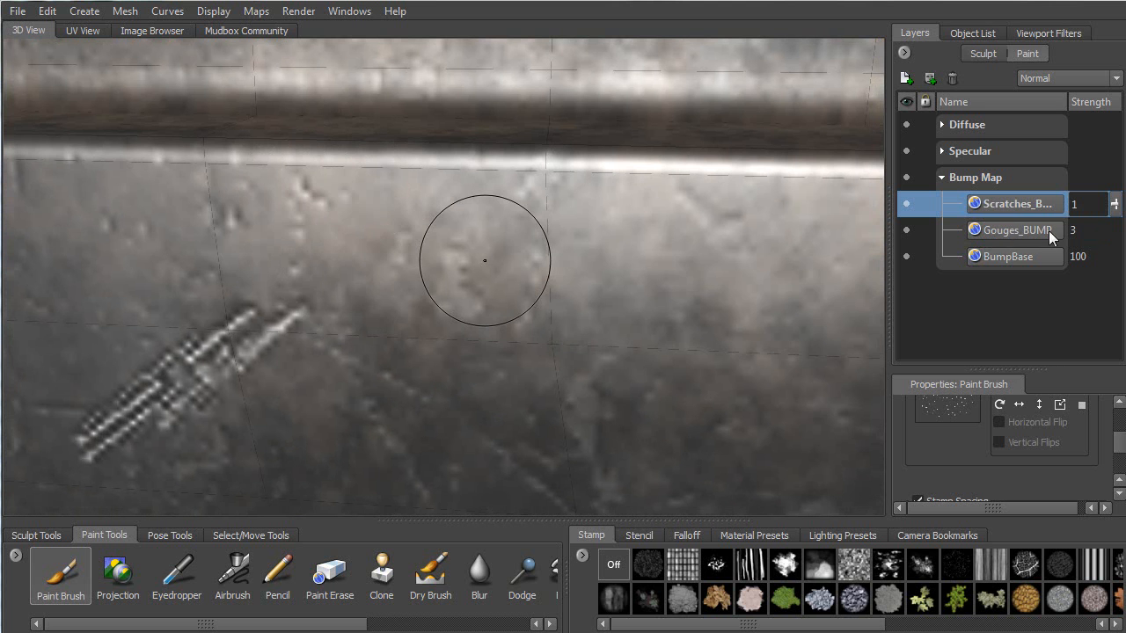
{"action": "left_click_drag", "start_coordinate": [611, 351], "coordinate": [644, 343], "text": "alt"}
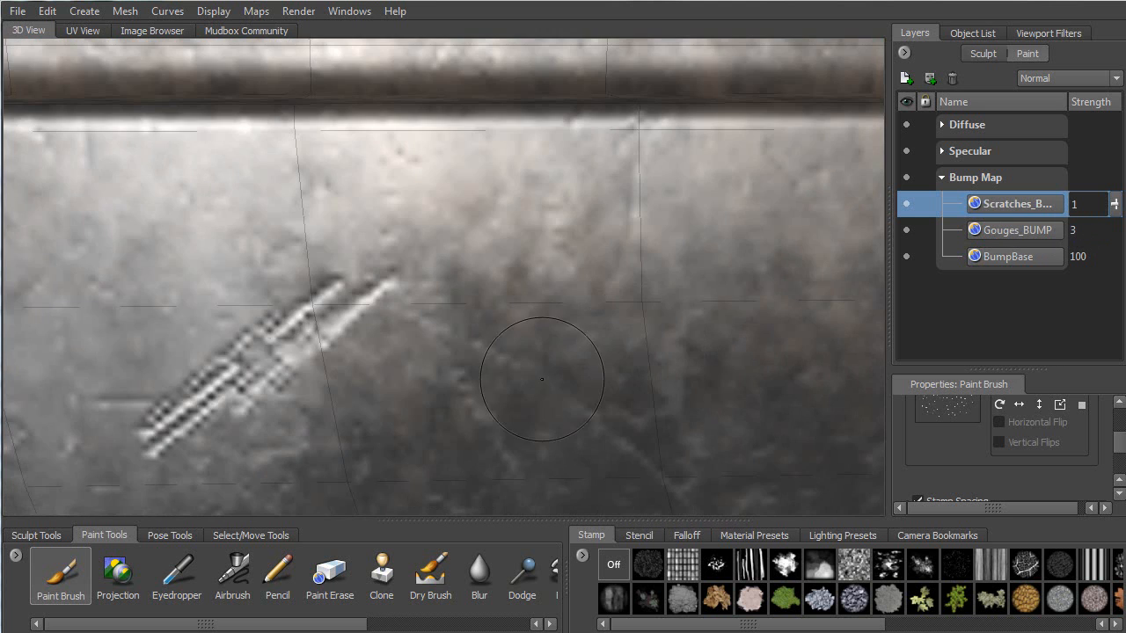
{"action": "scroll", "coordinate": [542, 380], "scroll_direction": "down", "scroll_amount": 3}
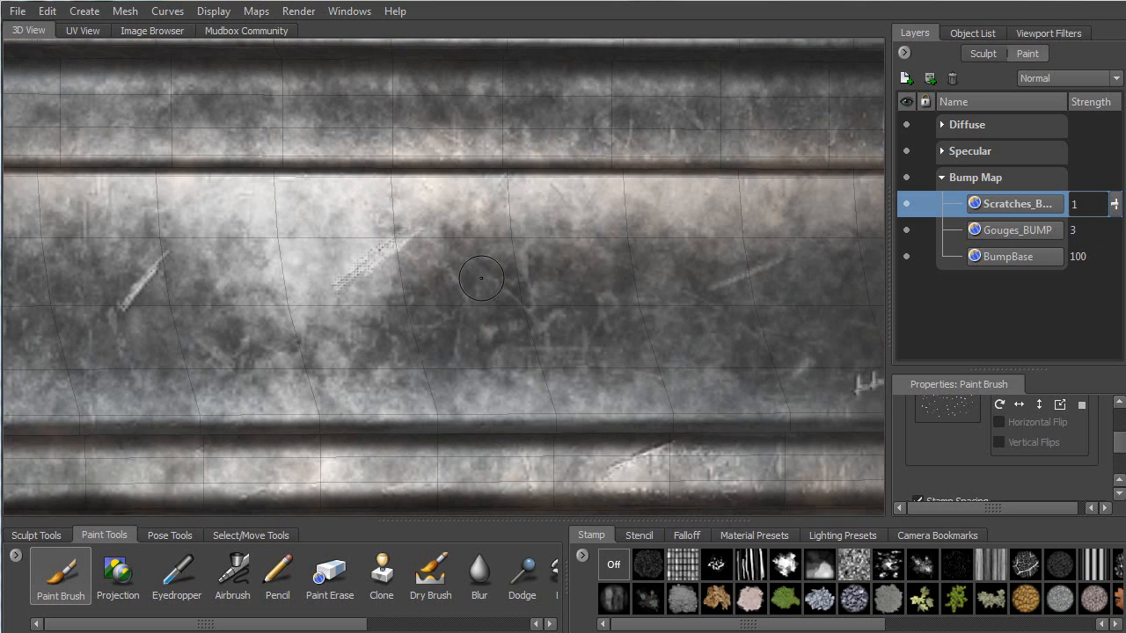
{"action": "left_click_drag", "start_coordinate": [443, 228], "coordinate": [515, 151], "text": "alt"}
{"action": "middle_click_drag", "start_coordinate": [515, 152], "coordinate": [415, 183], "text": "alt"}
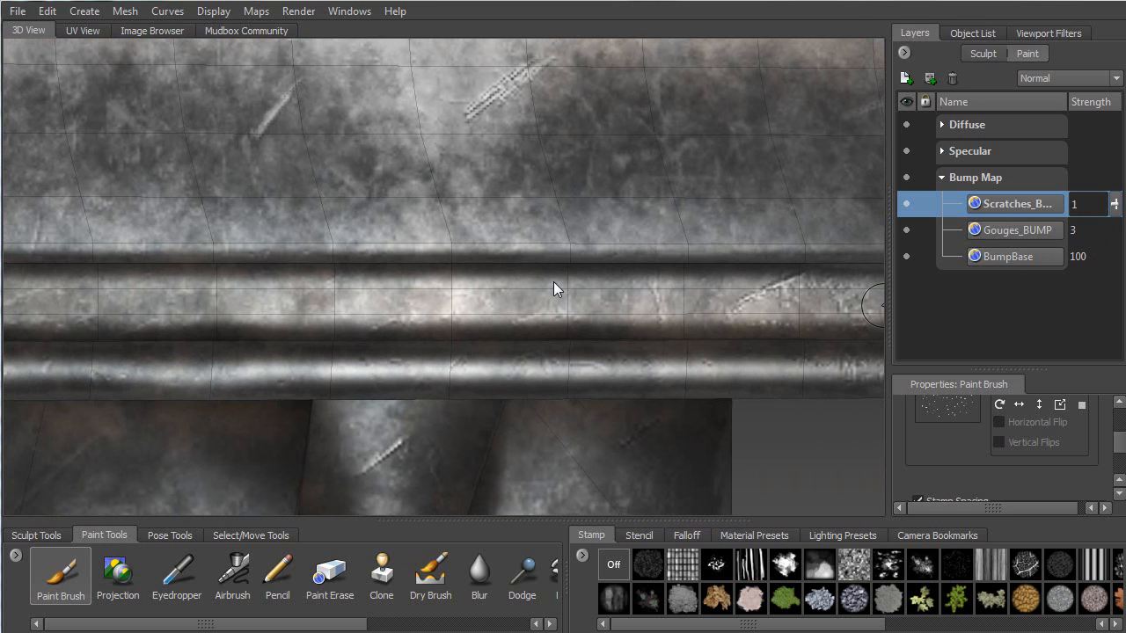
Paint a black gouge on the receiver's lower rail in the BumpBase layer and set that layer's strength to 50.
{"action": "left_click", "coordinate": [1012, 256]}
{"action": "left_click_drag", "start_coordinate": [390, 293], "coordinate": [541, 255], "text": "alt"}
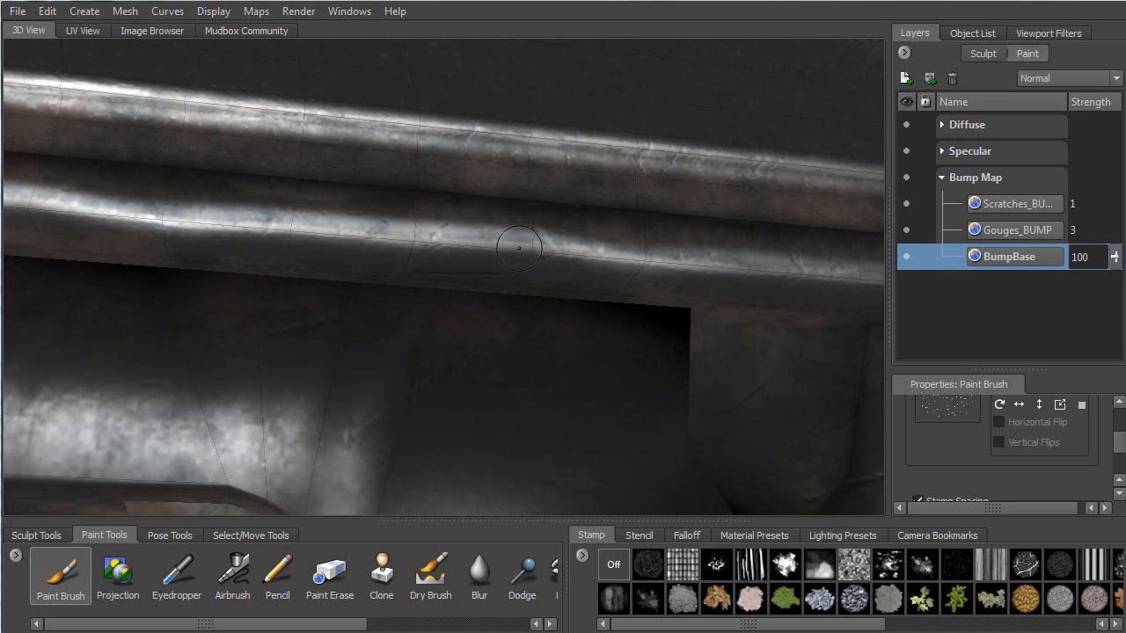
{"action": "left_click_drag", "start_coordinate": [599, 250], "coordinate": [641, 278], "text": "alt"}
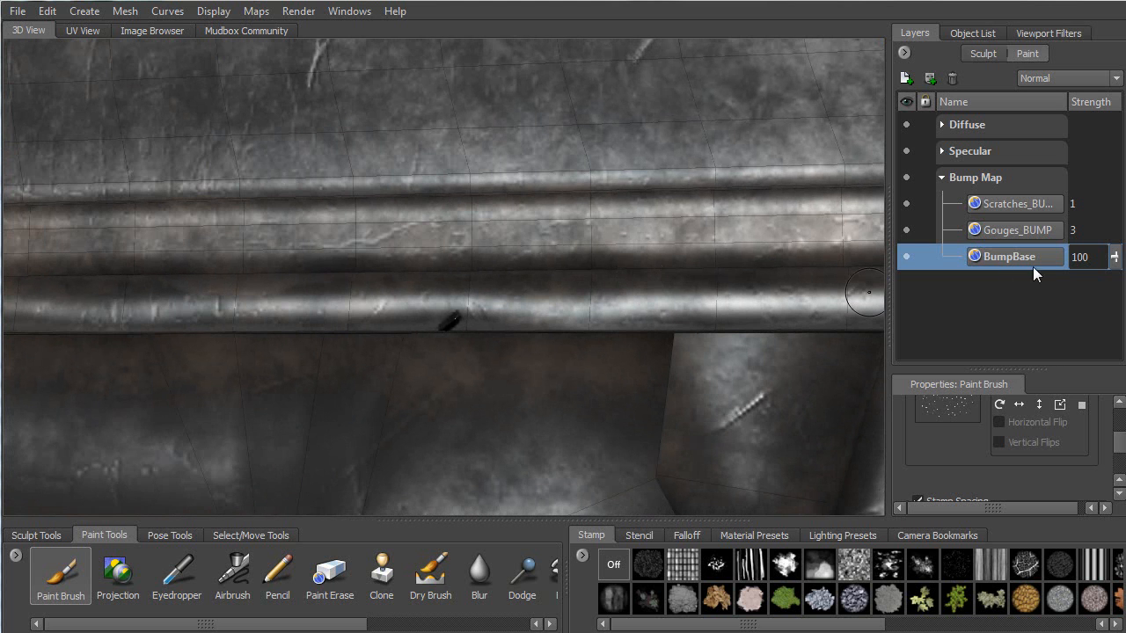
{"action": "double_click", "coordinate": [1091, 257]}
{"action": "type", "text": "50"}
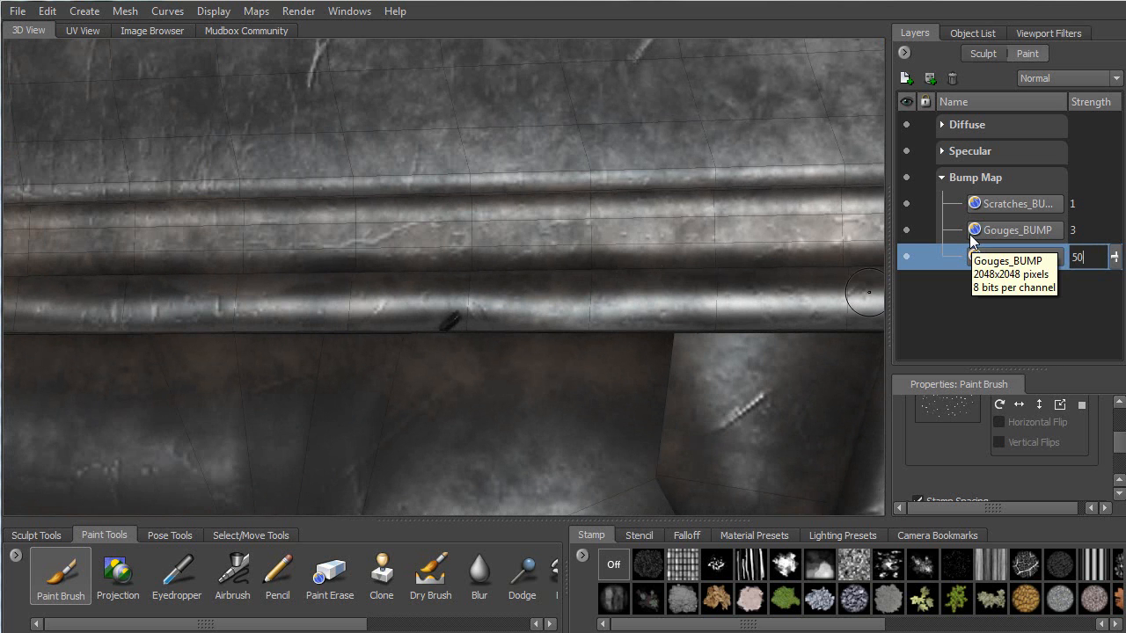
Paint more gouges along the lower rail's edge in BumpBase, setting the paint brush strength to 5.10.
{"action": "left_click_drag", "start_coordinate": [259, 301], "coordinate": [513, 238], "text": "alt"}
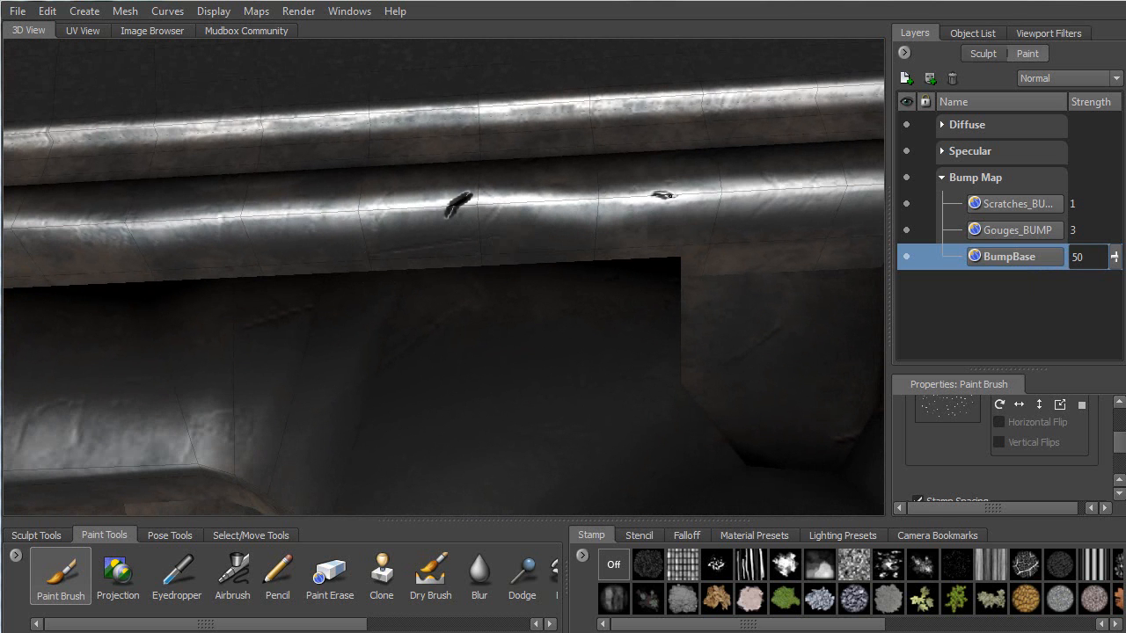
{"action": "left_click_drag", "start_coordinate": [688, 195], "coordinate": [651, 191]}
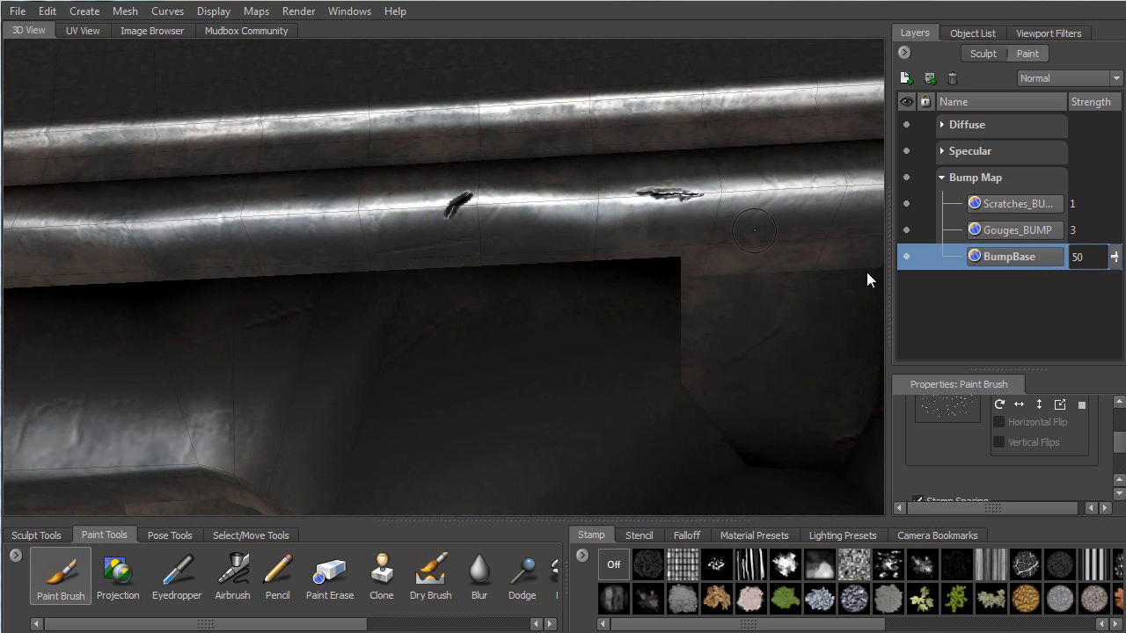
{"action": "left_click_drag", "start_coordinate": [1119, 436], "coordinate": [1119, 420]}
{"action": "left_click_drag", "start_coordinate": [1061, 468], "coordinate": [1053, 469]}
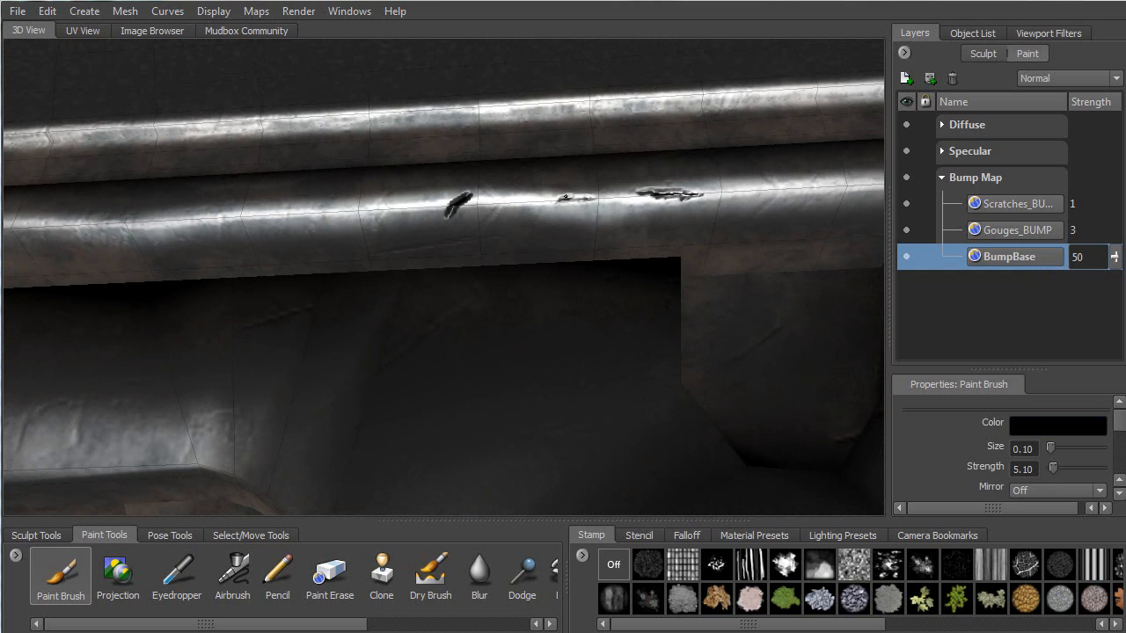
{"action": "mouse_move", "coordinate": [531, 202]}
{"action": "left_mouse_down", "text": "alt"}
{"action": "mouse_move", "coordinate": [505, 224]}
{"action": "mouse_move", "coordinate": [498, 251]}
{"action": "mouse_move", "coordinate": [532, 263]}
{"action": "mouse_move", "coordinate": [564, 246]}
{"action": "left_mouse_up", "text": "alt"}
Paint small black nicks on the underside of the trigger guard and on the receiver's lower and groove edges.
{"action": "mouse_move", "coordinate": [475, 264]}
{"action": "left_mouse_down", "text": "alt"}
{"action": "mouse_move", "coordinate": [487, 251]}
{"action": "mouse_move", "coordinate": [302, 231]}
{"action": "mouse_move", "coordinate": [319, 271]}
{"action": "mouse_move", "coordinate": [300, 251]}
{"action": "mouse_move", "coordinate": [364, 219]}
{"action": "mouse_move", "coordinate": [537, 187]}
{"action": "left_mouse_up", "text": "alt"}
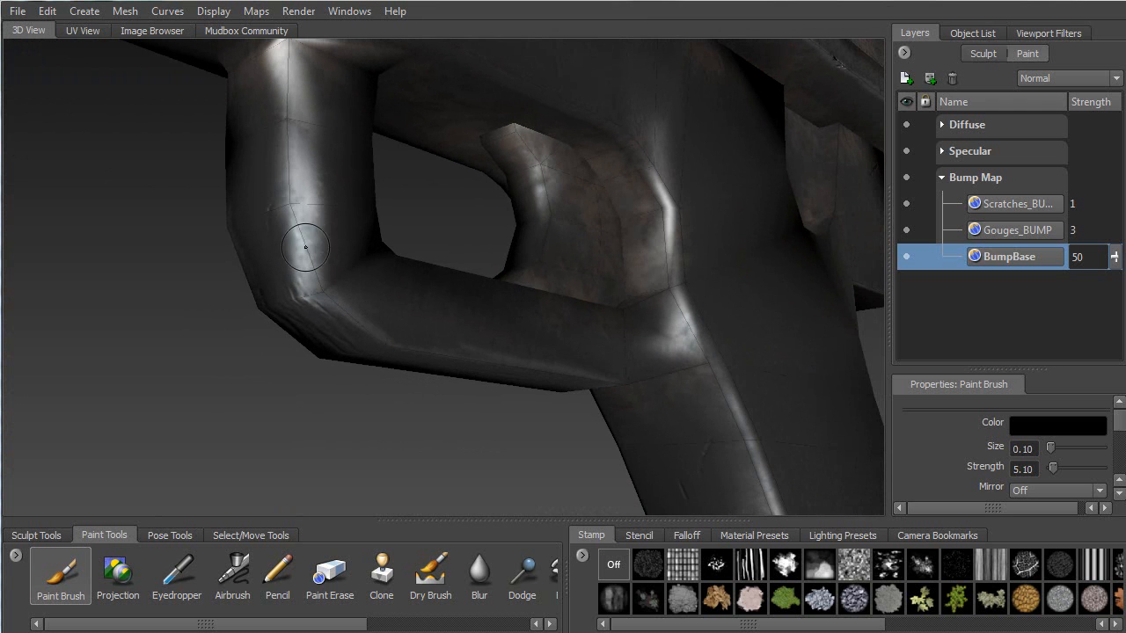
{"action": "mouse_move", "coordinate": [449, 332]}
{"action": "left_mouse_down", "text": "alt"}
{"action": "mouse_move", "coordinate": [475, 323]}
{"action": "mouse_move", "coordinate": [472, 344]}
{"action": "mouse_move", "coordinate": [494, 322]}
{"action": "mouse_move", "coordinate": [524, 319]}
{"action": "mouse_move", "coordinate": [494, 315]}
{"action": "mouse_move", "coordinate": [508, 313]}
{"action": "mouse_move", "coordinate": [478, 329]}
{"action": "mouse_move", "coordinate": [498, 323]}
{"action": "mouse_move", "coordinate": [572, 361]}
{"action": "left_mouse_up", "text": "alt"}
{"action": "right_click_drag", "start_coordinate": [572, 360], "coordinate": [403, 191], "text": "alt"}
{"action": "middle_click_drag", "start_coordinate": [403, 191], "coordinate": [428, 262], "text": "alt"}
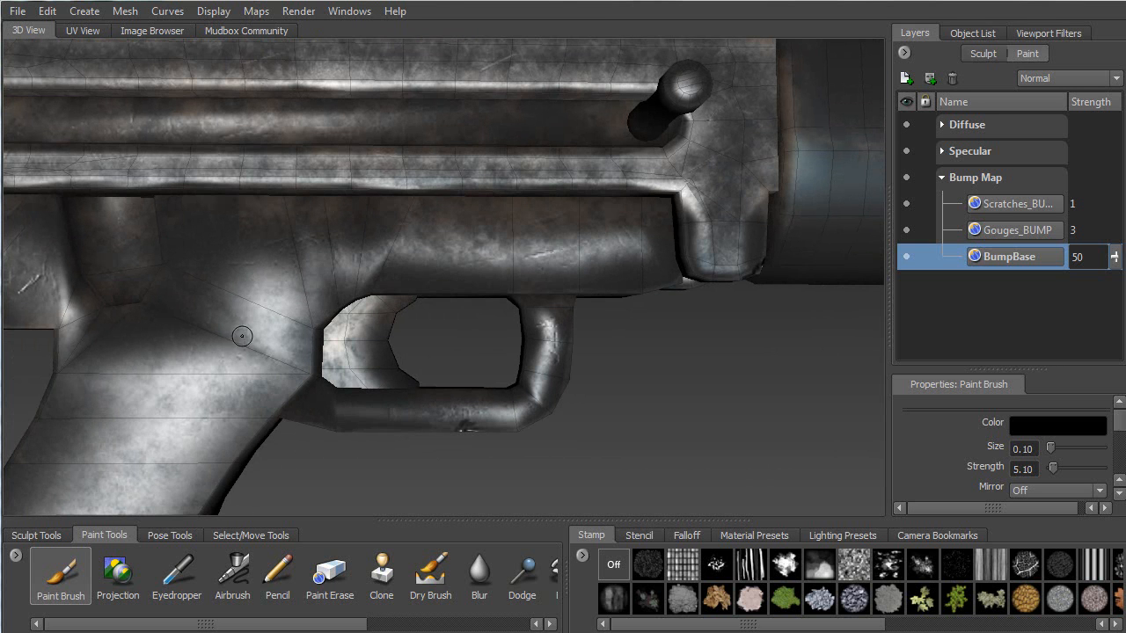
{"action": "mouse_move", "coordinate": [275, 273]}
{"action": "left_mouse_down", "text": "alt"}
{"action": "mouse_move", "coordinate": [482, 296]}
{"action": "mouse_move", "coordinate": [387, 286]}
{"action": "left_mouse_up", "text": "alt"}
{"action": "left_click_drag", "start_coordinate": [668, 274], "coordinate": [467, 239], "text": "alt"}
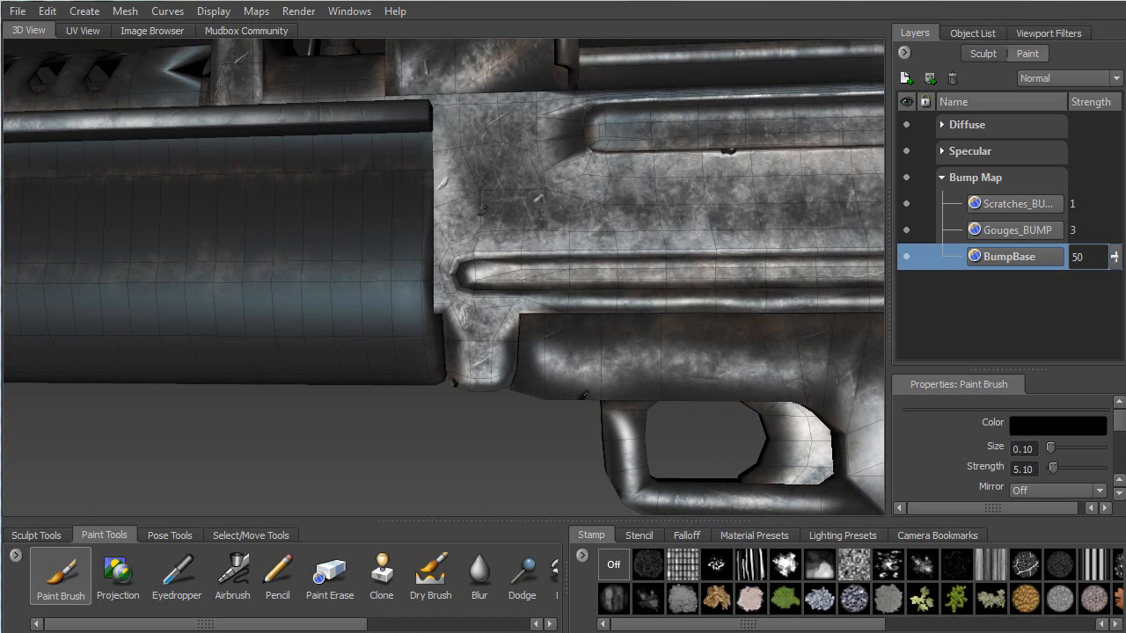
Paint small black gouges around the front end of the receiver, including the end of its lower groove.
{"action": "left_click_drag", "start_coordinate": [478, 232], "coordinate": [457, 266], "text": "alt"}
{"action": "right_click_drag", "start_coordinate": [290, 295], "coordinate": [340, 319], "text": "alt"}
{"action": "middle_click_drag", "start_coordinate": [339, 318], "coordinate": [234, 288], "text": "alt"}
{"action": "left_click_drag", "start_coordinate": [234, 289], "coordinate": [283, 215], "text": "alt"}
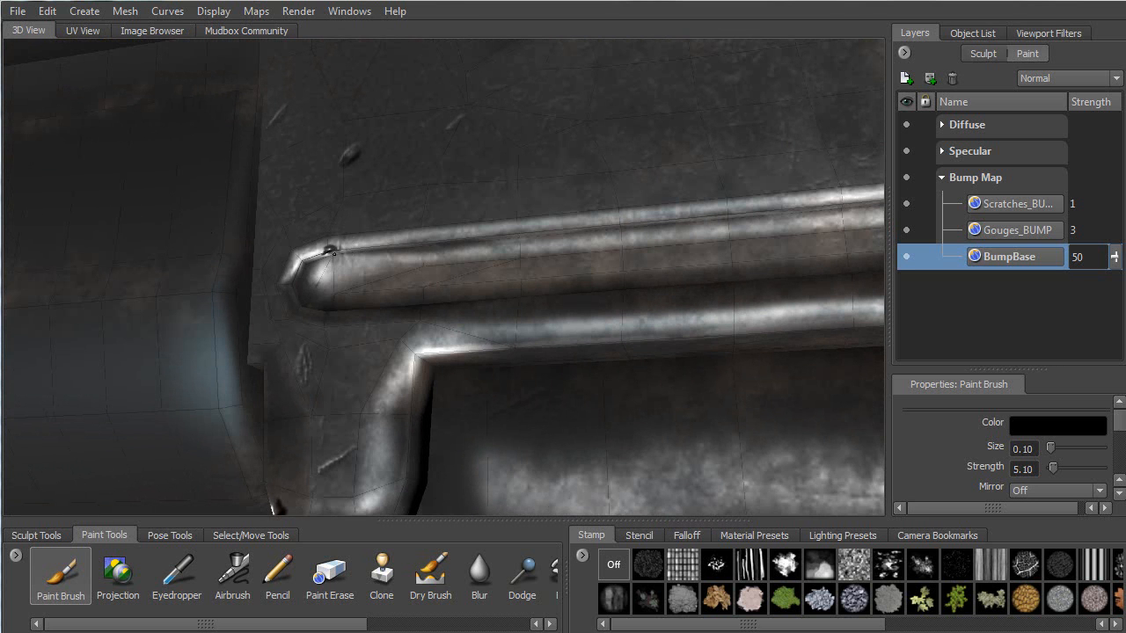
{"action": "left_click_drag", "start_coordinate": [338, 251], "coordinate": [581, 92], "text": "alt"}
{"action": "middle_click_drag", "start_coordinate": [581, 92], "coordinate": [378, 225], "text": "alt"}
{"action": "left_click_drag", "start_coordinate": [432, 207], "coordinate": [424, 215]}
{"action": "middle_click_drag", "start_coordinate": [380, 228], "coordinate": [319, 254], "text": "alt"}
{"action": "left_click_drag", "start_coordinate": [320, 255], "coordinate": [323, 275], "text": "alt"}
{"action": "middle_click_drag", "start_coordinate": [301, 276], "coordinate": [314, 433], "text": "alt"}
{"action": "left_click_drag", "start_coordinate": [315, 434], "coordinate": [333, 324], "text": "alt"}
{"action": "left_click_drag", "start_coordinate": [482, 283], "coordinate": [545, 254]}
Paint nicks on the corner of the handle bracket and along the front edge of the top cover.
{"action": "middle_click_drag", "start_coordinate": [739, 279], "coordinate": [370, 290], "text": "alt"}
{"action": "left_click_drag", "start_coordinate": [369, 289], "coordinate": [550, 186], "text": "alt"}
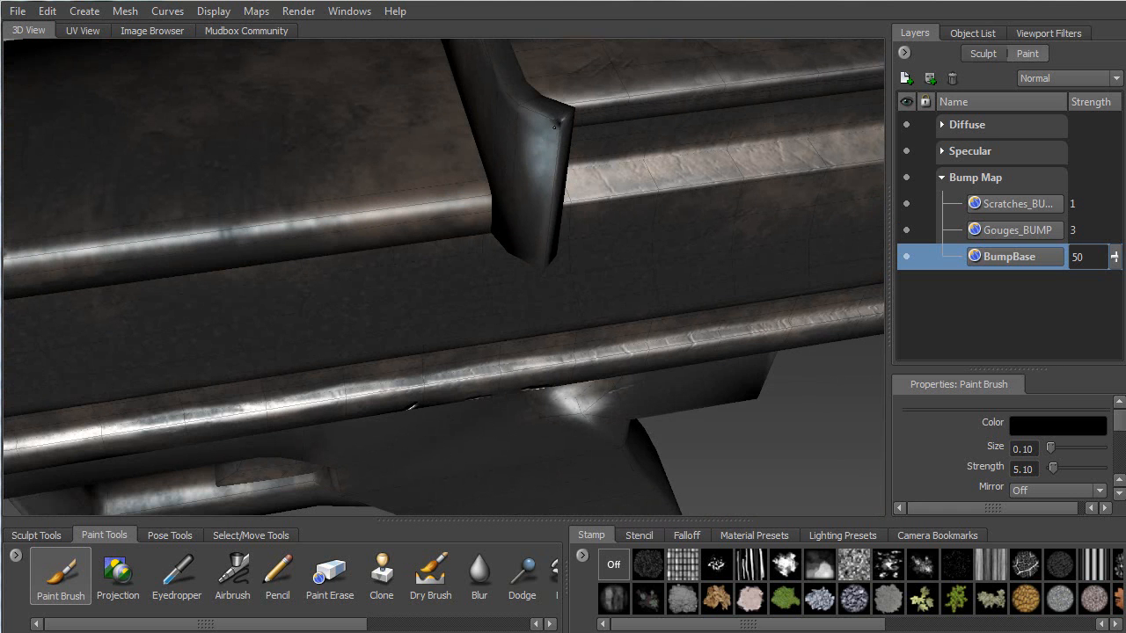
{"action": "left_click_drag", "start_coordinate": [486, 193], "coordinate": [400, 157], "text": "alt"}
{"action": "middle_click_drag", "start_coordinate": [400, 163], "coordinate": [555, 177], "text": "alt"}
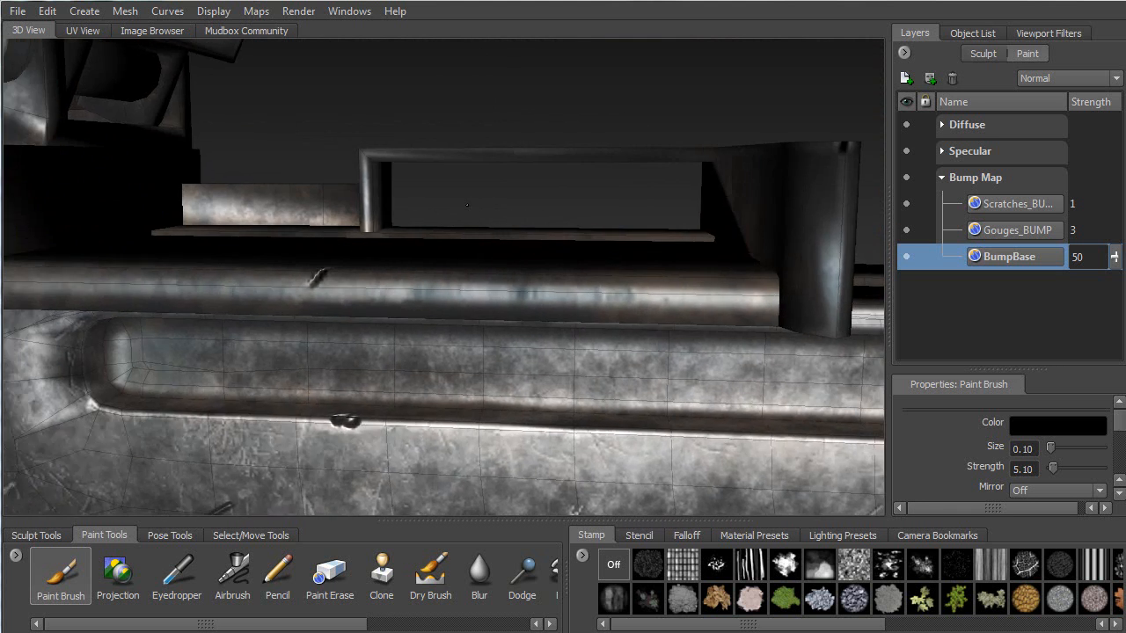
{"action": "left_click_drag", "start_coordinate": [473, 206], "coordinate": [464, 213], "text": "alt"}
{"action": "left_click_drag", "start_coordinate": [563, 129], "coordinate": [621, 118], "text": "alt"}
{"action": "right_click", "coordinate": [618, 116]}
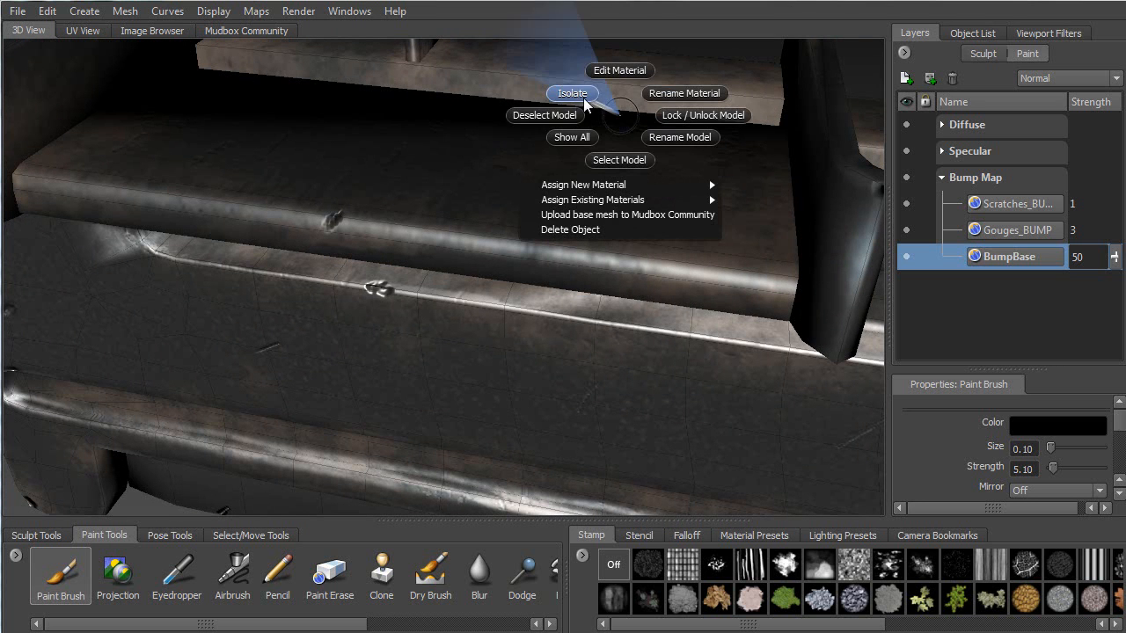
{"action": "middle_click_drag", "start_coordinate": [620, 115], "coordinate": [418, 227], "text": "alt"}
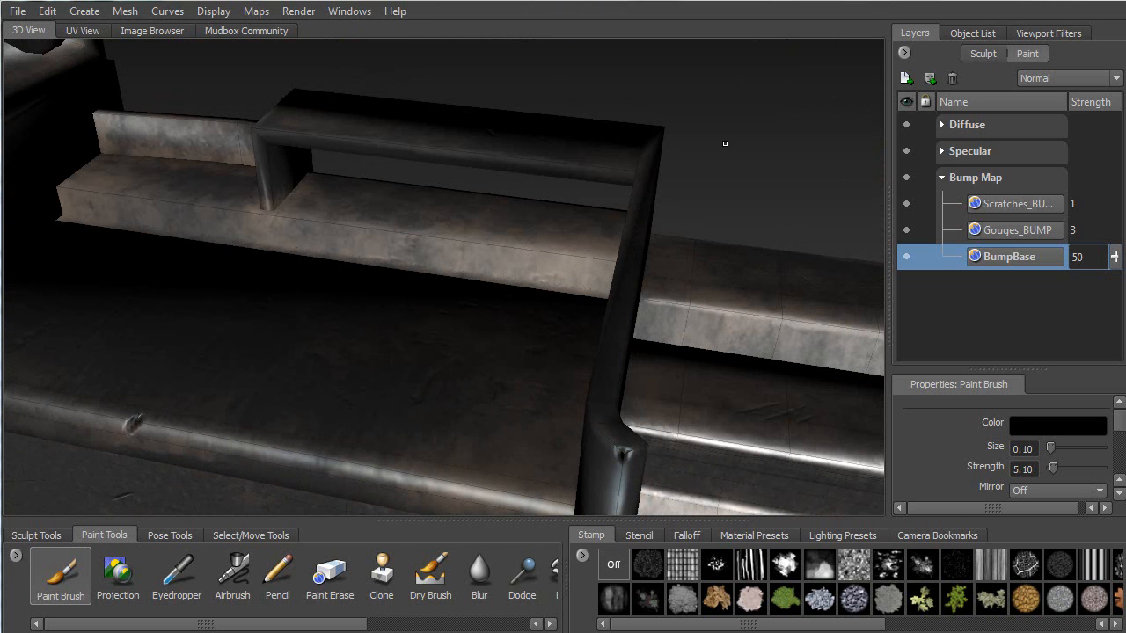
{"action": "mouse_move", "coordinate": [736, 143]}
{"action": "right_mouse_down"}
{"action": "mouse_move", "coordinate": [695, 123]}
{"action": "mouse_move", "coordinate": [736, 138]}
{"action": "right_mouse_up"}
{"action": "left_click_drag", "start_coordinate": [466, 204], "coordinate": [490, 193], "text": "alt"}
{"action": "middle_click_drag", "start_coordinate": [457, 209], "coordinate": [562, 158], "text": "alt"}
{"action": "left_click_drag", "start_coordinate": [493, 194], "coordinate": [541, 193], "text": "alt"}
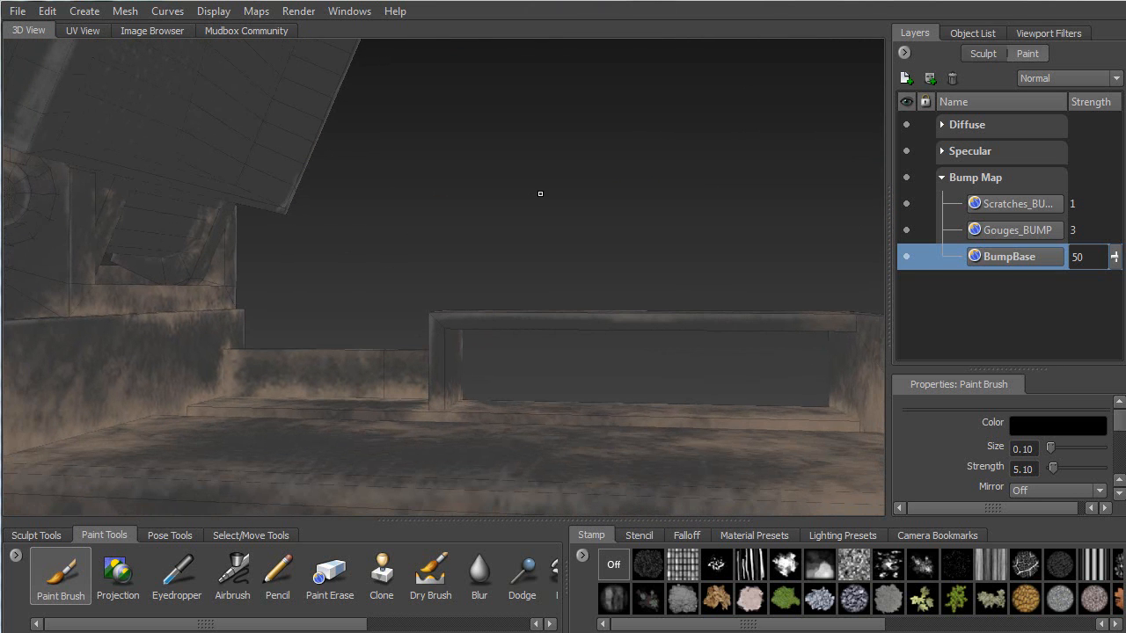
{"action": "mouse_move", "coordinate": [539, 188]}
{"action": "right_mouse_down"}
{"action": "mouse_move", "coordinate": [504, 165]}
{"action": "mouse_move", "coordinate": [620, 155]}
{"action": "right_mouse_up"}
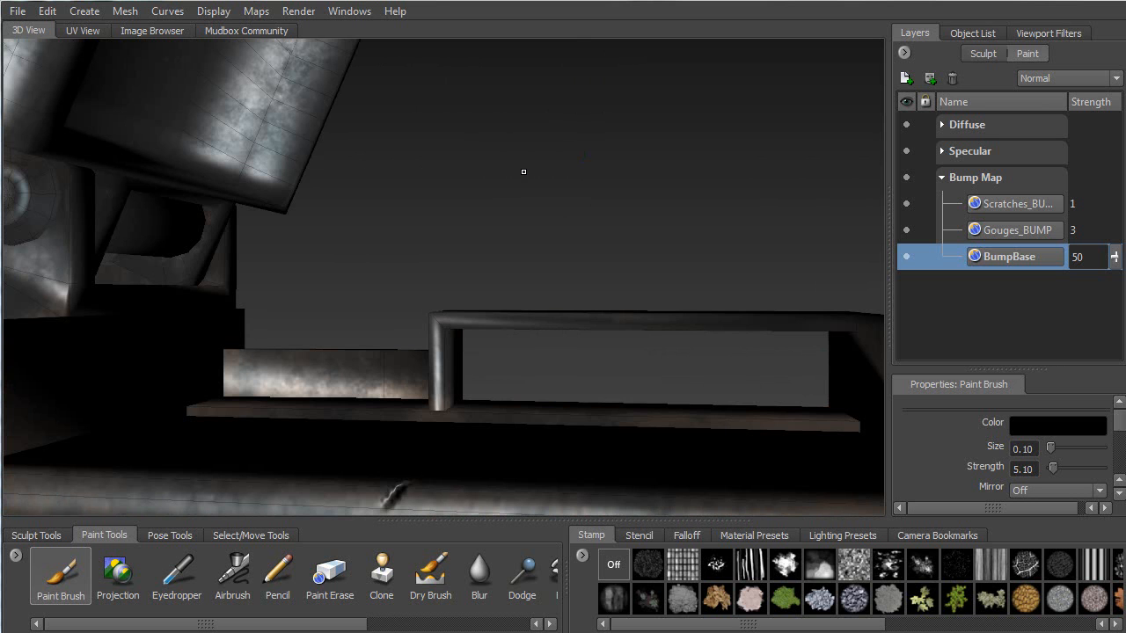
Paint slanted black gouges across the upper surface and along the outer edge of the top cover in BumpBase.
{"action": "left_click_drag", "start_coordinate": [524, 171], "coordinate": [417, 349], "text": "alt"}
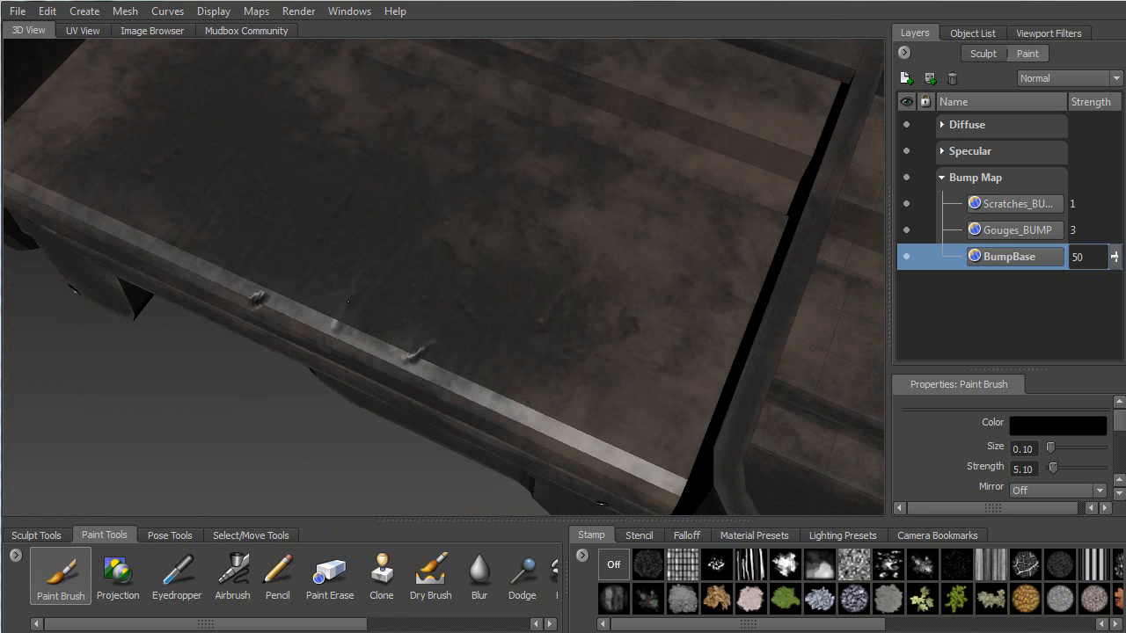
{"action": "left_click_drag", "start_coordinate": [384, 273], "coordinate": [460, 229], "text": "alt"}
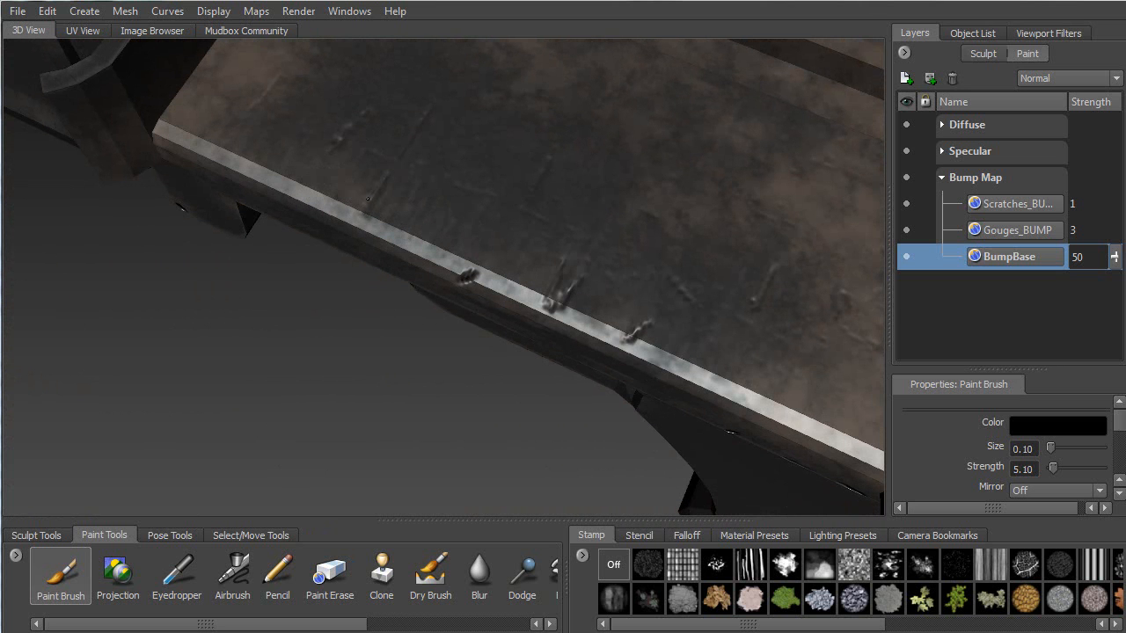
{"action": "left_click_drag", "start_coordinate": [453, 208], "coordinate": [492, 319], "text": "alt"}
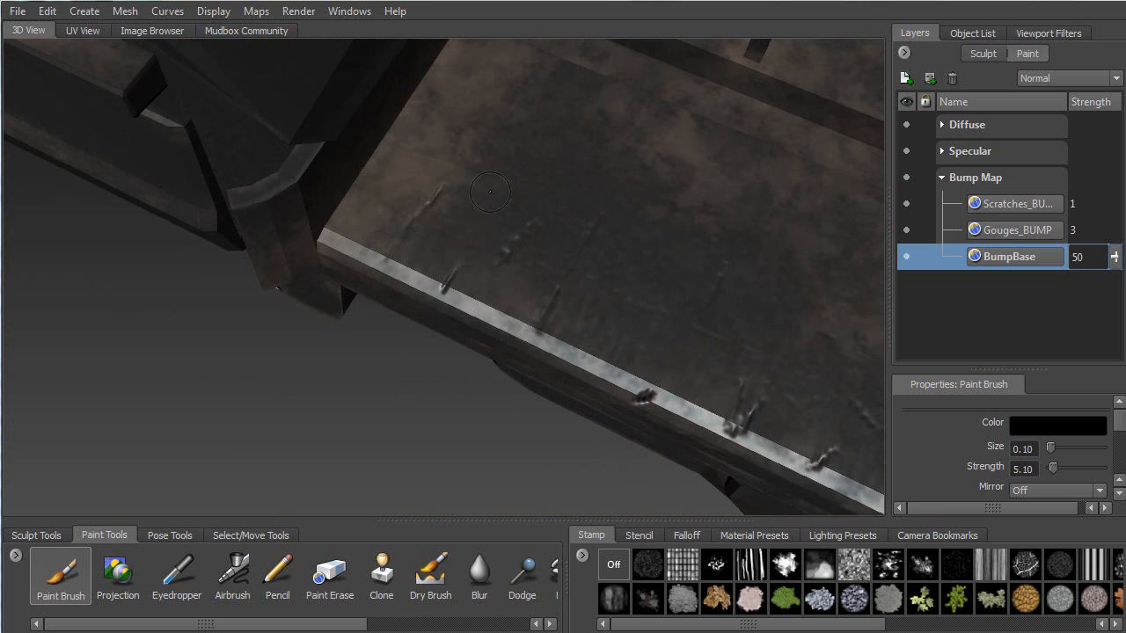
{"action": "middle_click_drag", "start_coordinate": [485, 191], "coordinate": [338, 207], "text": "alt"}
{"action": "left_click_drag", "start_coordinate": [475, 279], "coordinate": [486, 326], "text": "alt"}
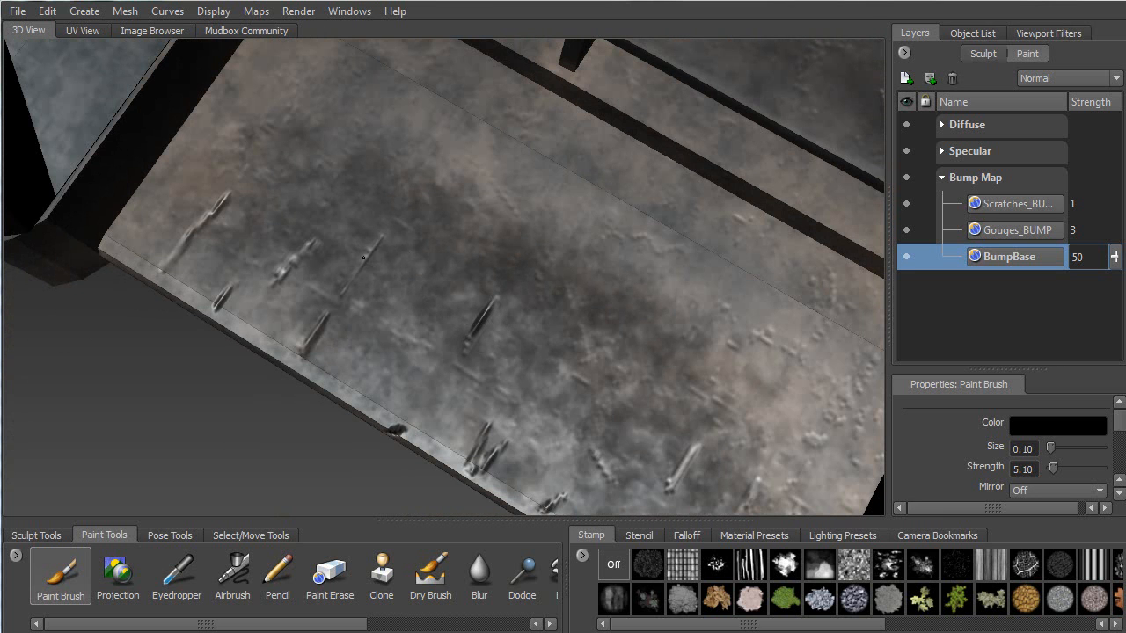
{"action": "left_click_drag", "start_coordinate": [344, 283], "coordinate": [435, 235], "text": "alt"}
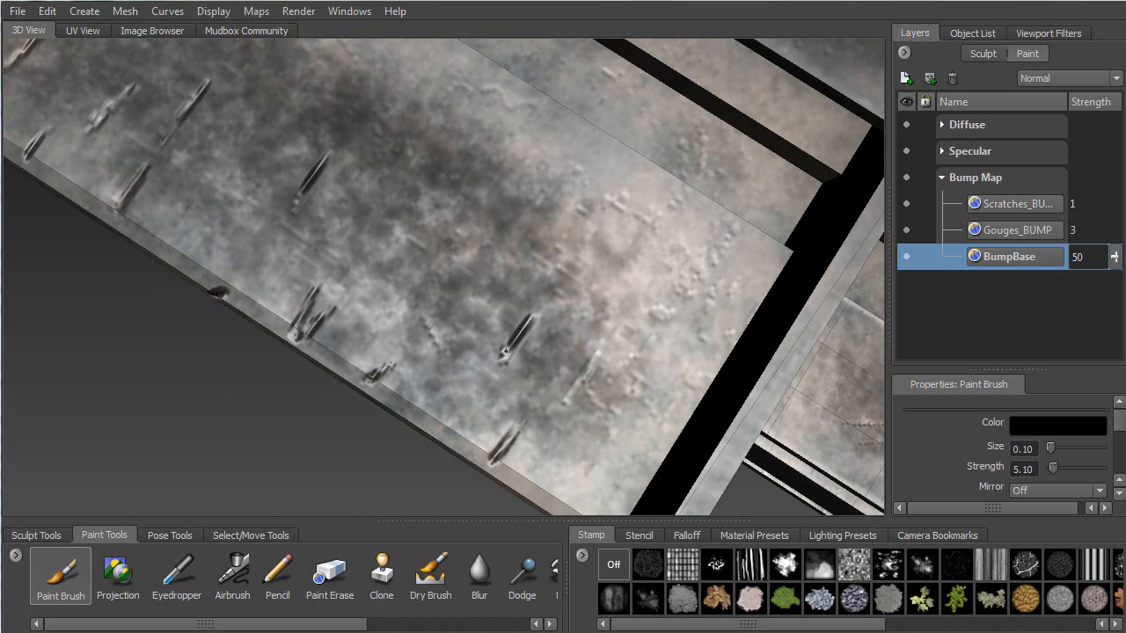
Paint a cluster of horizontal black gouges along the bottom edge of the receiver's lower groove, above the trigger guard.
{"action": "mouse_move", "coordinate": [540, 414]}
{"action": "left_mouse_down", "text": "alt"}
{"action": "mouse_move", "coordinate": [554, 322]}
{"action": "mouse_move", "coordinate": [533, 347]}
{"action": "mouse_move", "coordinate": [633, 362]}
{"action": "left_mouse_up", "text": "alt"}
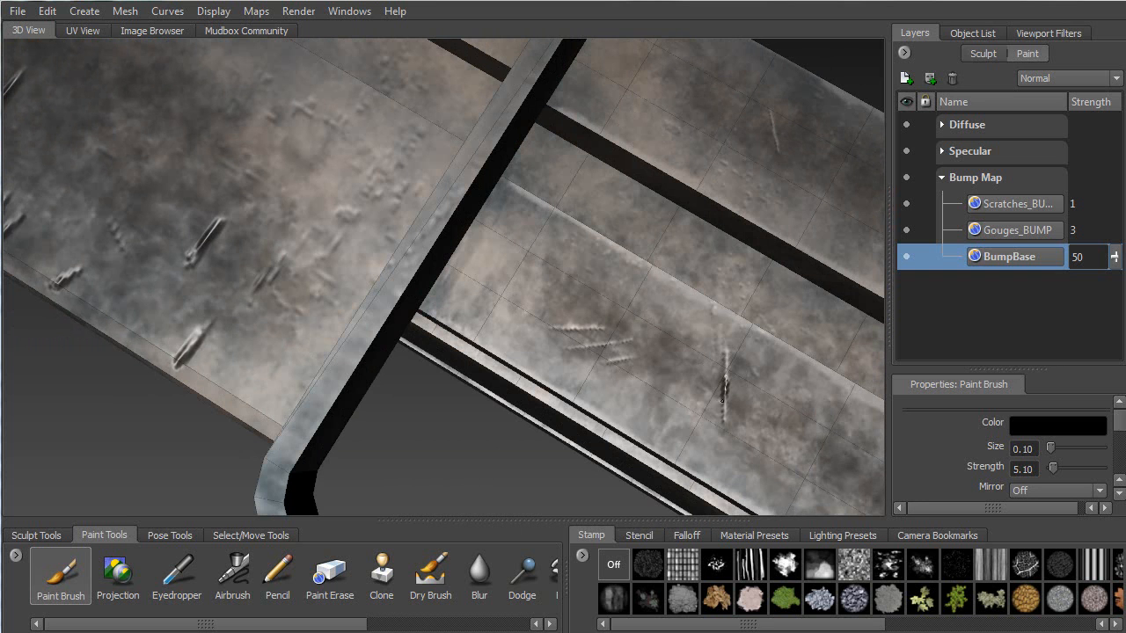
{"action": "mouse_move", "coordinate": [728, 371]}
{"action": "left_mouse_down", "text": "alt"}
{"action": "mouse_move", "coordinate": [655, 290]}
{"action": "mouse_move", "coordinate": [711, 373]}
{"action": "left_mouse_up", "text": "alt"}
{"action": "middle_click_drag", "start_coordinate": [711, 373], "coordinate": [489, 295], "text": "alt"}
{"action": "right_click_drag", "start_coordinate": [489, 295], "coordinate": [392, 353], "text": "alt"}
{"action": "left_click_drag", "start_coordinate": [392, 353], "coordinate": [483, 197], "text": "alt"}
{"action": "middle_click_drag", "start_coordinate": [483, 196], "coordinate": [425, 226], "text": "alt"}
{"action": "left_click_drag", "start_coordinate": [425, 226], "coordinate": [358, 253], "text": "alt"}
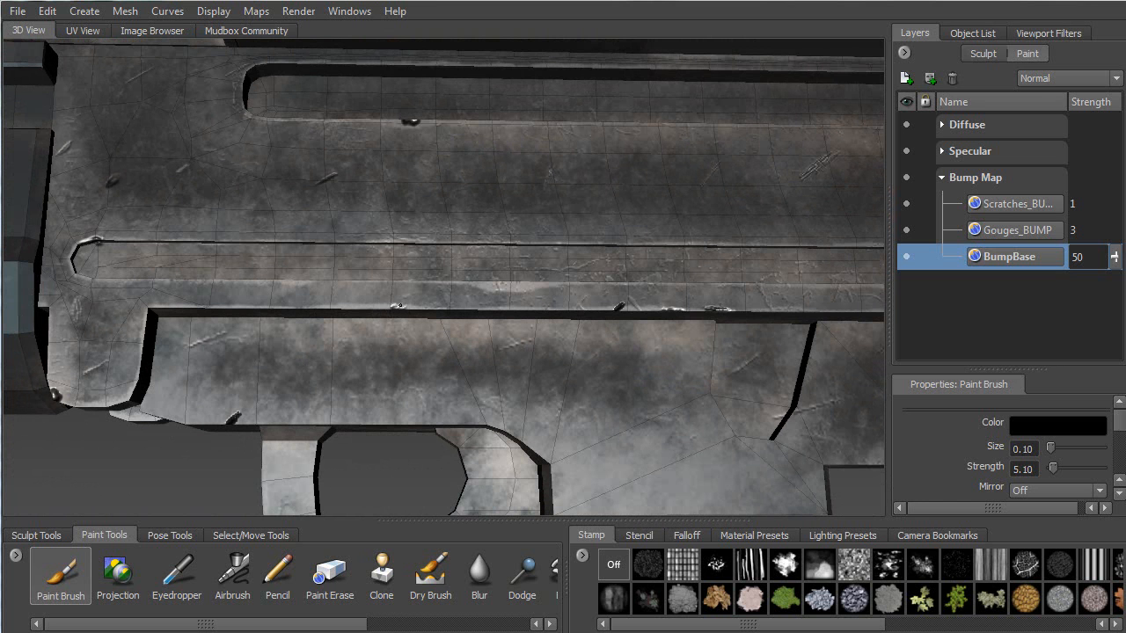
{"action": "left_click_drag", "start_coordinate": [409, 303], "coordinate": [486, 268], "text": "alt"}
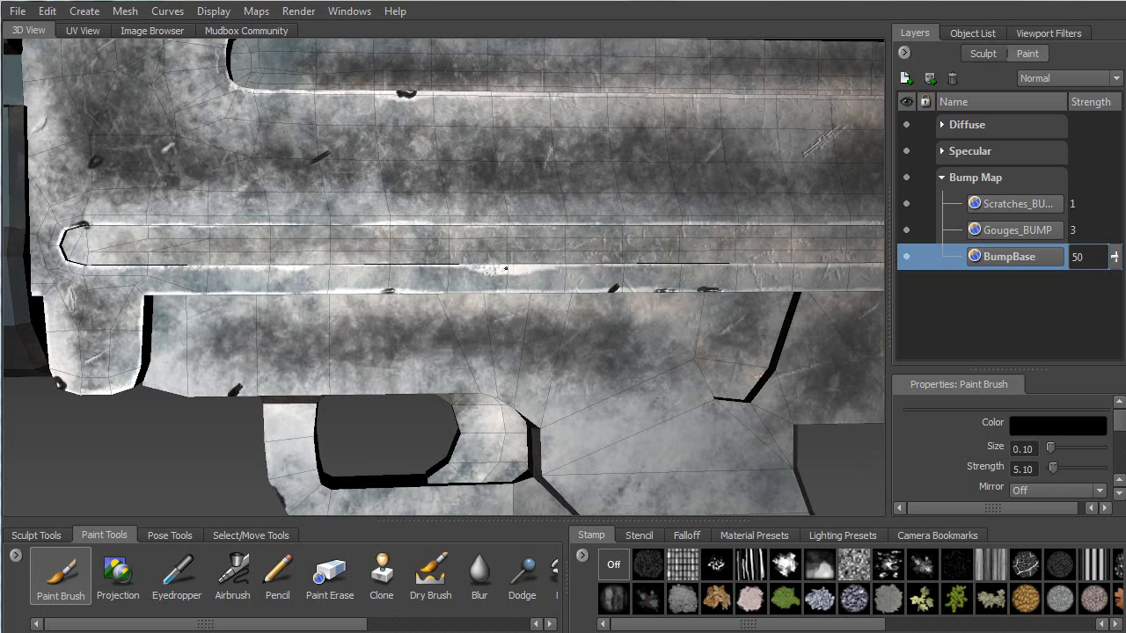
{"action": "scroll", "coordinate": [520, 270], "scroll_direction": "up", "scroll_amount": 5}
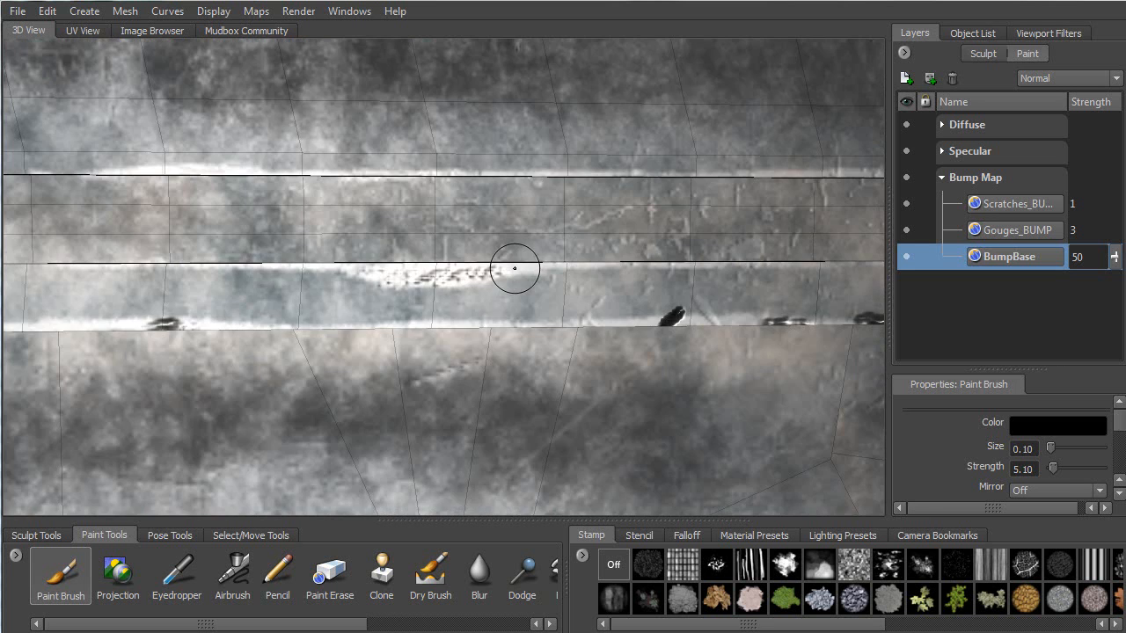
{"action": "left_click_drag", "start_coordinate": [512, 269], "coordinate": [515, 309], "text": "alt"}
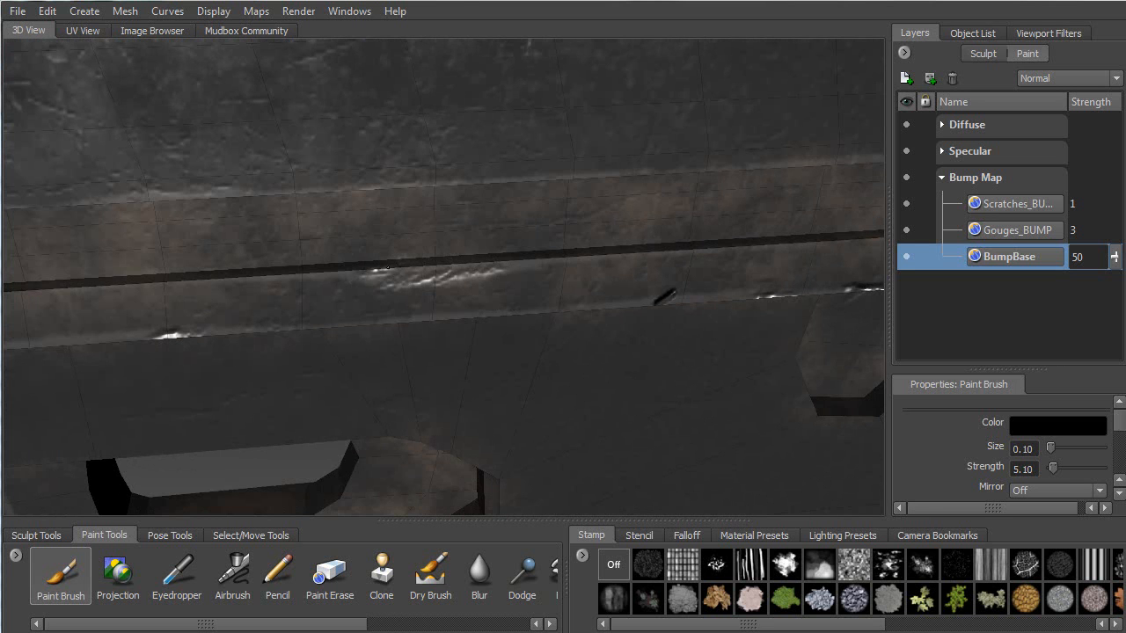
{"action": "left_click_drag", "start_coordinate": [459, 266], "coordinate": [531, 265]}
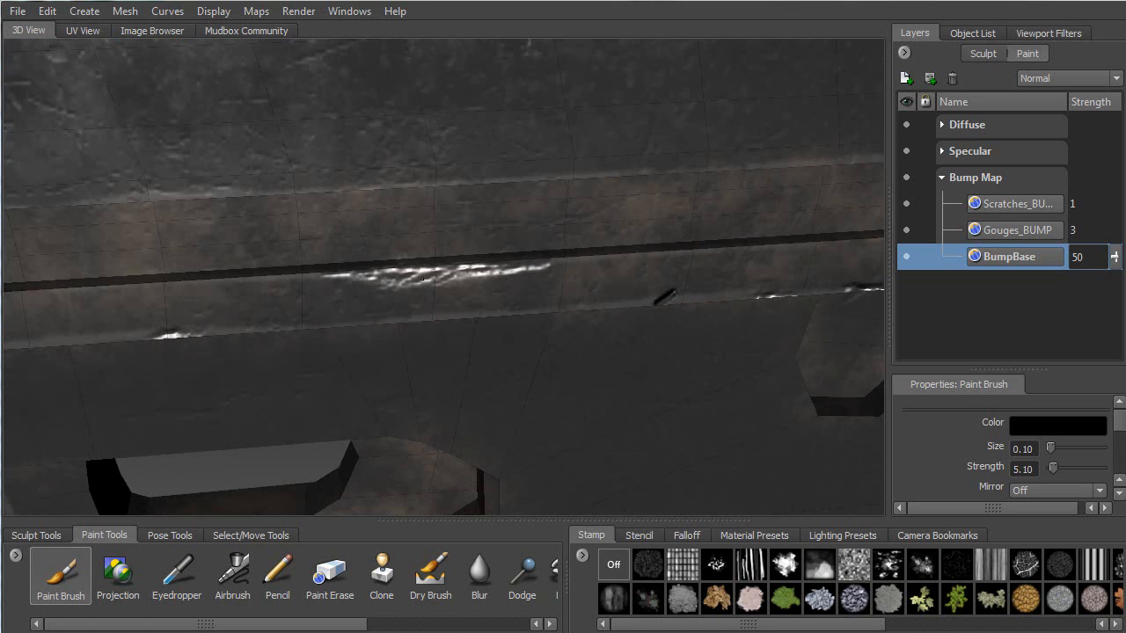
{"action": "mouse_move", "coordinate": [489, 276]}
{"action": "left_mouse_down", "text": "alt"}
{"action": "mouse_move", "coordinate": [495, 294]}
{"action": "mouse_move", "coordinate": [352, 219]}
{"action": "left_mouse_up", "text": "alt"}
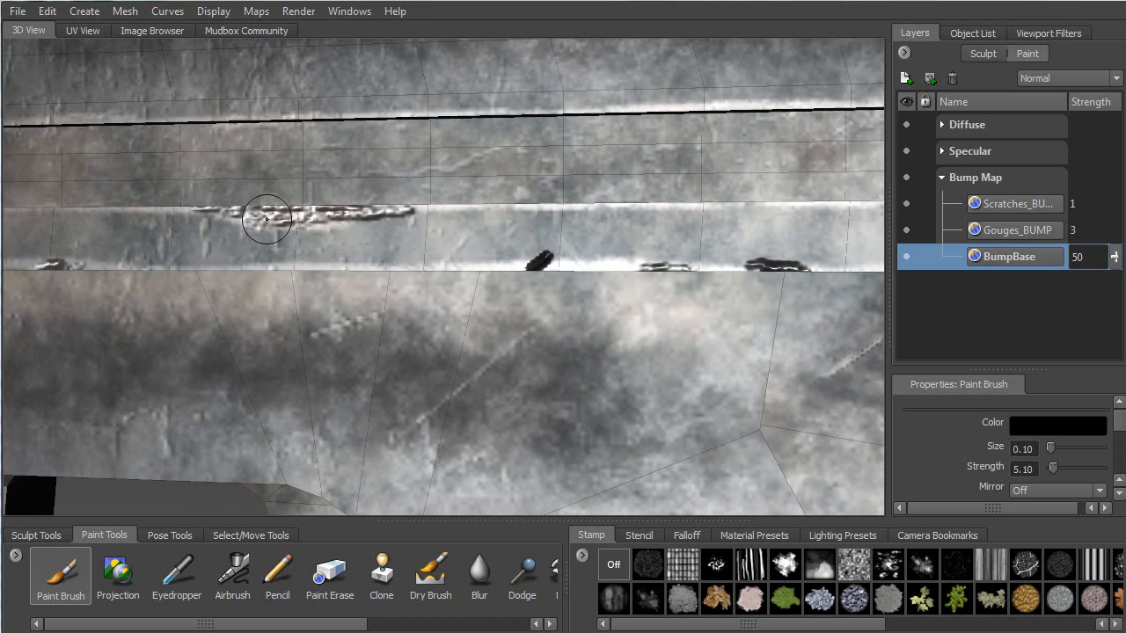
Set the brush size to 0.18 and paint a small round dent on the flat side above the trigger guard.
{"action": "left_click_drag", "start_coordinate": [370, 302], "coordinate": [490, 259], "text": "alt"}
{"action": "key", "text": "b"}
{"action": "mouse_move", "coordinate": [448, 316]}
{"action": "left_mouse_down"}
{"action": "mouse_move", "coordinate": [447, 297]}
{"action": "mouse_move", "coordinate": [432, 306]}
{"action": "mouse_move", "coordinate": [482, 294]}
{"action": "mouse_move", "coordinate": [466, 255]}
{"action": "mouse_move", "coordinate": [421, 262]}
{"action": "mouse_move", "coordinate": [425, 286]}
{"action": "mouse_move", "coordinate": [475, 250]}
{"action": "mouse_move", "coordinate": [414, 249]}
{"action": "mouse_move", "coordinate": [405, 263]}
{"action": "mouse_move", "coordinate": [441, 262]}
{"action": "mouse_move", "coordinate": [453, 324]}
{"action": "mouse_move", "coordinate": [501, 359]}
{"action": "mouse_move", "coordinate": [485, 334]}
{"action": "mouse_move", "coordinate": [532, 313]}
{"action": "mouse_move", "coordinate": [514, 262]}
{"action": "mouse_move", "coordinate": [491, 253]}
{"action": "left_mouse_up"}
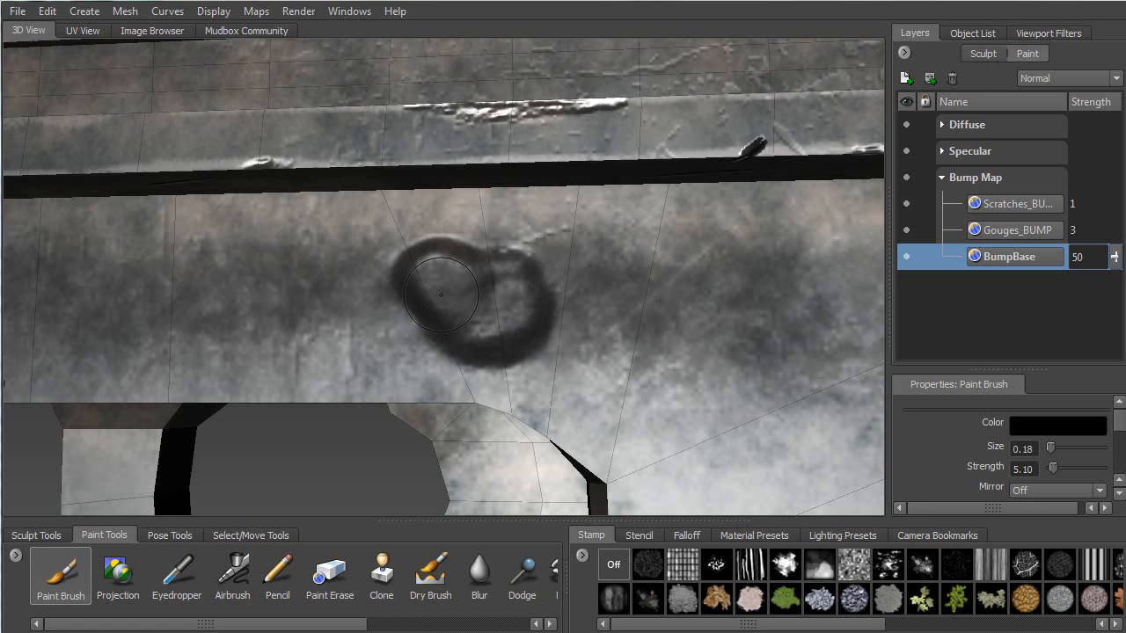
{"action": "key", "text": "ctrl+z"}
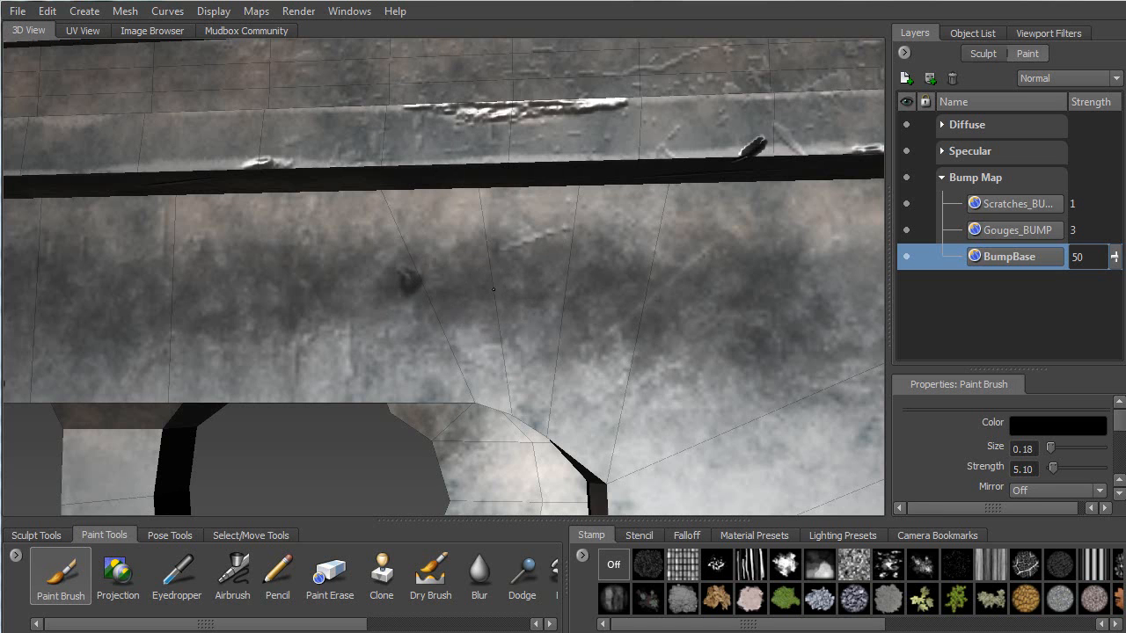
{"action": "mouse_move", "coordinate": [519, 311]}
{"action": "left_mouse_down"}
{"action": "mouse_move", "coordinate": [507, 317]}
{"action": "mouse_move", "coordinate": [523, 319]}
{"action": "mouse_move", "coordinate": [527, 303]}
{"action": "left_mouse_up"}
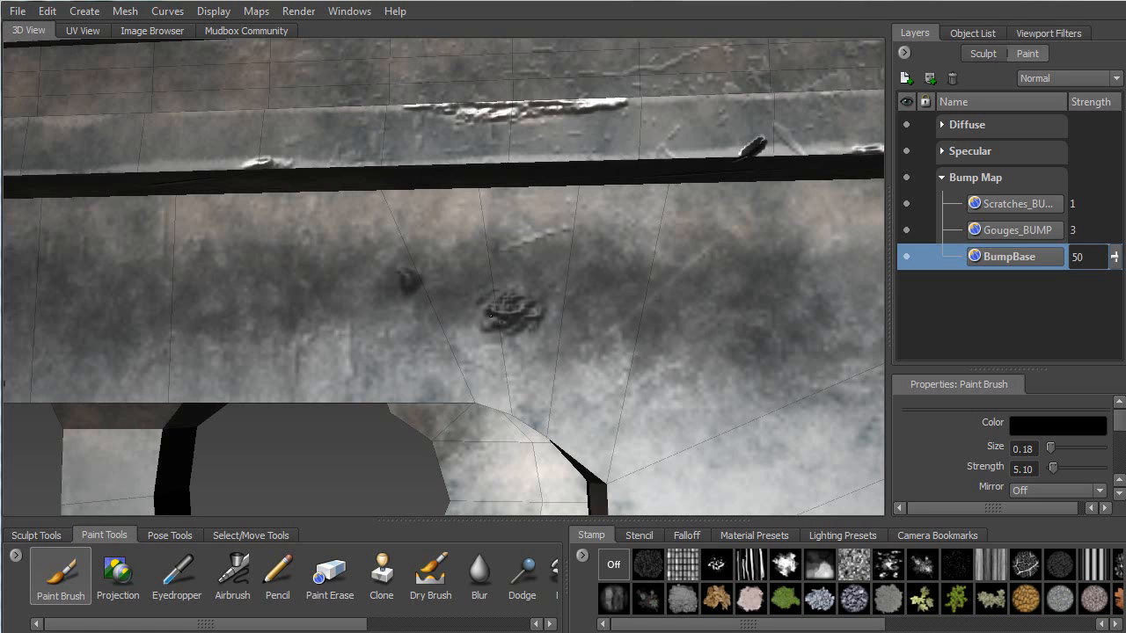
{"action": "mouse_move", "coordinate": [502, 320]}
{"action": "left_mouse_down"}
{"action": "mouse_move", "coordinate": [545, 303]}
{"action": "mouse_move", "coordinate": [499, 290]}
{"action": "mouse_move", "coordinate": [468, 335]}
{"action": "mouse_move", "coordinate": [506, 349]}
{"action": "mouse_move", "coordinate": [559, 308]}
{"action": "left_mouse_up"}
Paint black gouges at the bend of the panel edge above the grip and at the inner corner behind the grip.
{"action": "mouse_move", "coordinate": [666, 338]}
{"action": "left_mouse_down", "text": "alt"}
{"action": "mouse_move", "coordinate": [723, 351]}
{"action": "mouse_move", "coordinate": [626, 355]}
{"action": "left_mouse_up", "text": "alt"}
{"action": "mouse_move", "coordinate": [568, 326]}
{"action": "left_mouse_down", "text": "alt"}
{"action": "mouse_move", "coordinate": [373, 277]}
{"action": "mouse_move", "coordinate": [439, 290]}
{"action": "mouse_move", "coordinate": [510, 281]}
{"action": "left_mouse_up", "text": "alt"}
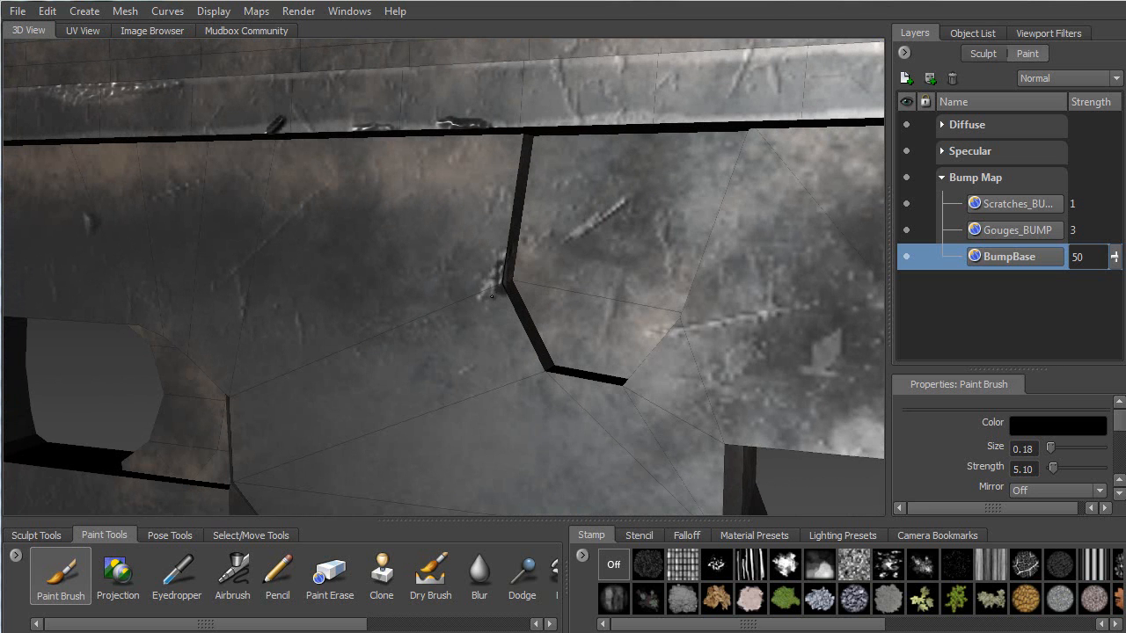
{"action": "mouse_move", "coordinate": [472, 340]}
{"action": "left_mouse_down", "text": "alt"}
{"action": "mouse_move", "coordinate": [519, 272]}
{"action": "mouse_move", "coordinate": [394, 288]}
{"action": "mouse_move", "coordinate": [400, 341]}
{"action": "left_mouse_up", "text": "alt"}
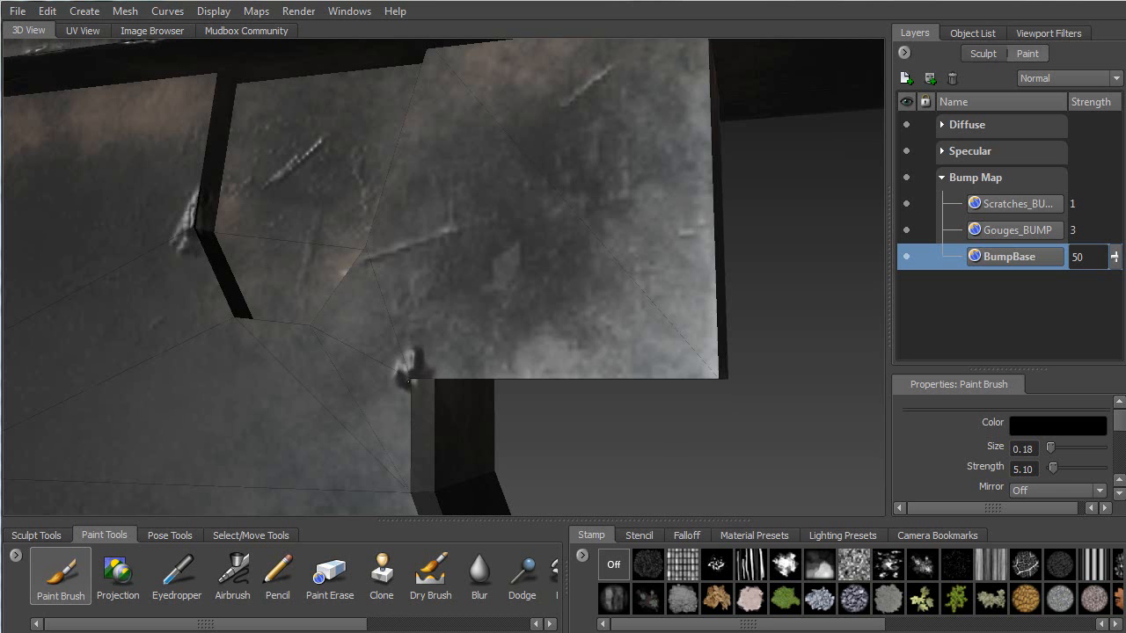
Paint a black gouge along the upper edge of the lower groove near the receiver's rear end.
{"action": "mouse_move", "coordinate": [464, 352]}
{"action": "left_mouse_down", "text": "alt"}
{"action": "mouse_move", "coordinate": [656, 334]}
{"action": "mouse_move", "coordinate": [688, 314]}
{"action": "mouse_move", "coordinate": [680, 257]}
{"action": "mouse_move", "coordinate": [435, 370]}
{"action": "mouse_move", "coordinate": [439, 327]}
{"action": "mouse_move", "coordinate": [594, 257]}
{"action": "mouse_move", "coordinate": [393, 227]}
{"action": "mouse_move", "coordinate": [496, 261]}
{"action": "mouse_move", "coordinate": [473, 256]}
{"action": "mouse_move", "coordinate": [502, 328]}
{"action": "mouse_move", "coordinate": [615, 254]}
{"action": "mouse_move", "coordinate": [603, 250]}
{"action": "left_mouse_up", "text": "alt"}
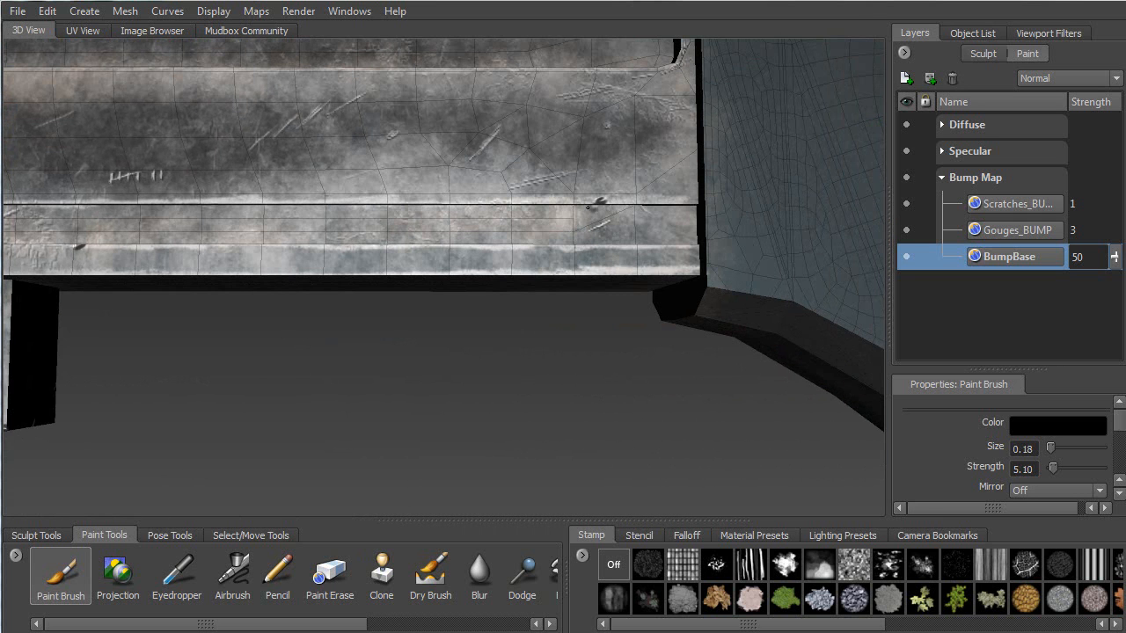
{"action": "right_click_drag", "start_coordinate": [597, 215], "coordinate": [726, 167], "text": "alt"}
{"action": "middle_click_drag", "start_coordinate": [725, 167], "coordinate": [490, 296], "text": "alt"}
{"action": "mouse_move", "coordinate": [489, 296]}
{"action": "left_mouse_down", "text": "alt"}
{"action": "mouse_move", "coordinate": [474, 242]}
{"action": "mouse_move", "coordinate": [494, 284]}
{"action": "left_mouse_up", "text": "alt"}
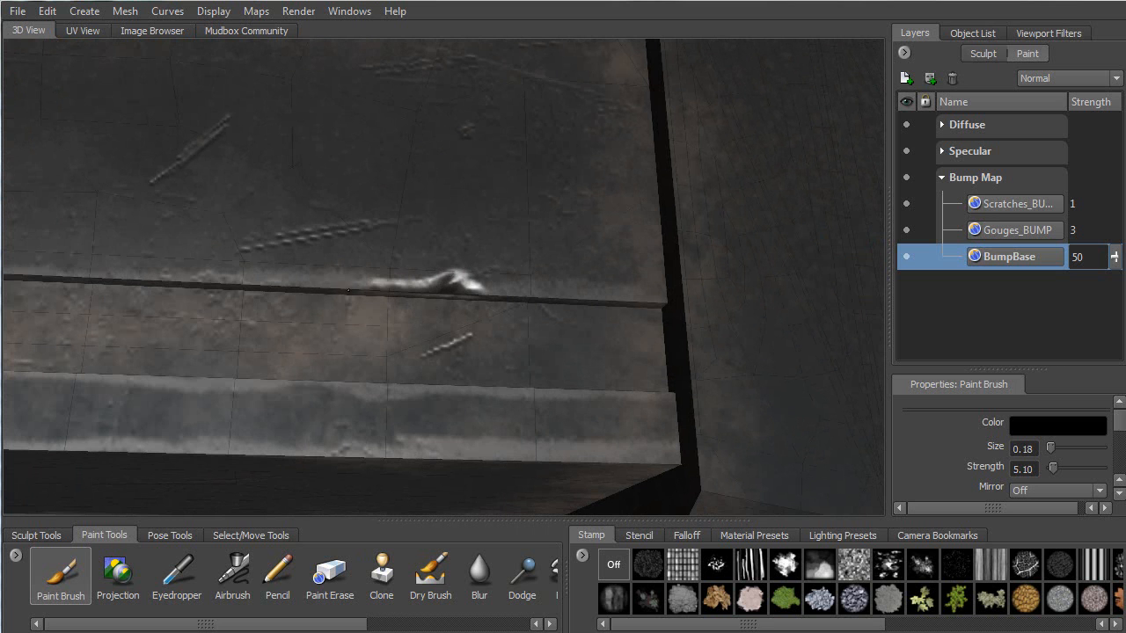
{"action": "left_click_drag", "start_coordinate": [355, 290], "coordinate": [411, 307], "text": "alt"}
Paint rough gouges on the lower edge and front bend of the trigger guard.
{"action": "mouse_move", "coordinate": [368, 270]}
{"action": "left_mouse_down", "text": "alt"}
{"action": "mouse_move", "coordinate": [387, 280]}
{"action": "mouse_move", "coordinate": [482, 266]}
{"action": "mouse_move", "coordinate": [417, 270]}
{"action": "mouse_move", "coordinate": [391, 291]}
{"action": "mouse_move", "coordinate": [405, 303]}
{"action": "left_mouse_up", "text": "alt"}
{"action": "left_click", "coordinate": [391, 355]}
{"action": "mouse_move", "coordinate": [410, 339]}
{"action": "left_mouse_down"}
{"action": "mouse_move", "coordinate": [345, 383]}
{"action": "mouse_move", "coordinate": [407, 334]}
{"action": "mouse_move", "coordinate": [355, 357]}
{"action": "left_mouse_up"}
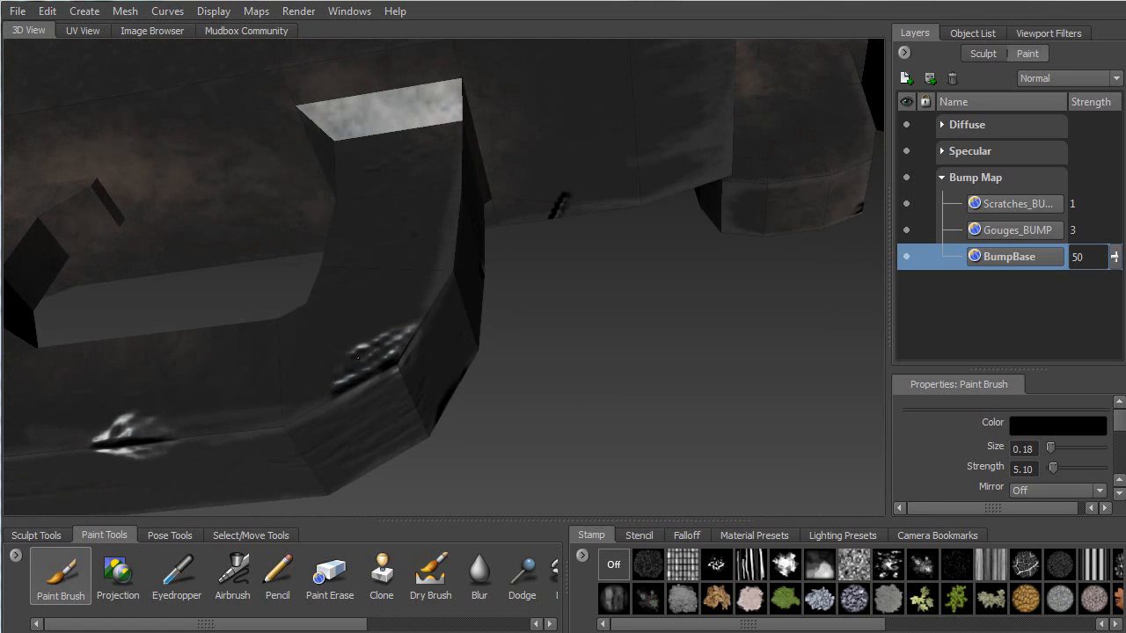
Paint a small dent above the oval slot on the opposite side of the receiver and set the brush size to 0.84.
{"action": "left_click_drag", "start_coordinate": [444, 320], "coordinate": [339, 410], "text": "alt"}
{"action": "right_click_drag", "start_coordinate": [338, 411], "coordinate": [203, 309], "text": "alt"}
{"action": "middle_click_drag", "start_coordinate": [203, 309], "coordinate": [572, 248], "text": "alt"}
{"action": "mouse_move", "coordinate": [571, 248]}
{"action": "left_mouse_down", "text": "alt"}
{"action": "mouse_move", "coordinate": [341, 313]}
{"action": "mouse_move", "coordinate": [329, 362]}
{"action": "left_mouse_up", "text": "alt"}
{"action": "right_click_drag", "start_coordinate": [329, 362], "coordinate": [425, 131], "text": "alt"}
{"action": "middle_click_drag", "start_coordinate": [425, 132], "coordinate": [563, 198], "text": "alt"}
{"action": "left_click_drag", "start_coordinate": [563, 198], "coordinate": [457, 249], "text": "alt"}
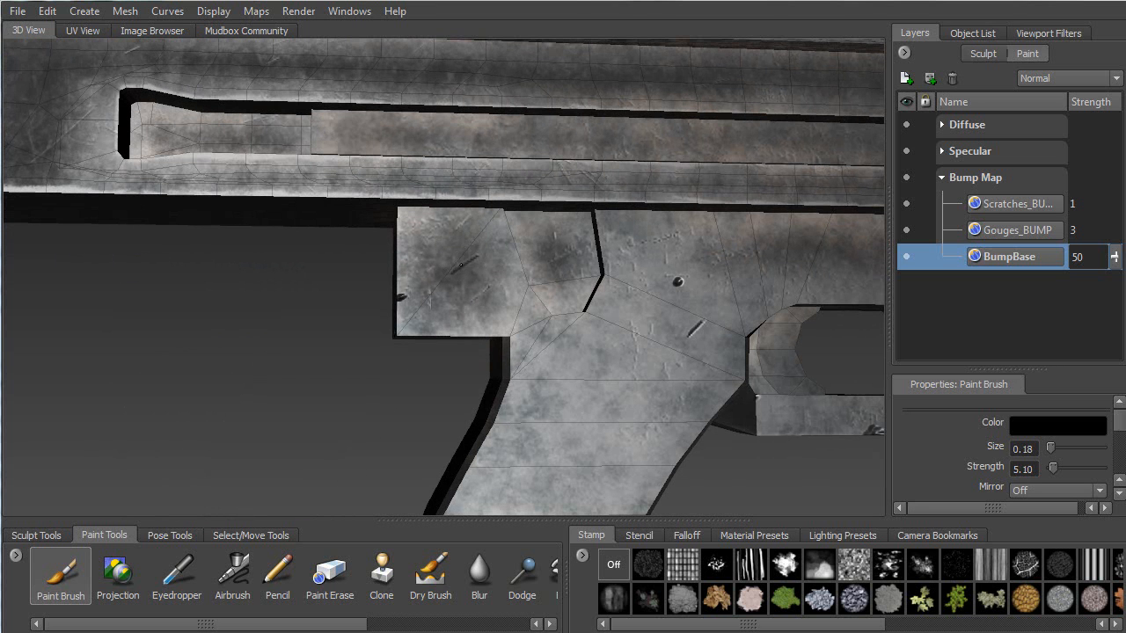
{"action": "left_click_drag", "start_coordinate": [459, 286], "coordinate": [443, 281], "text": "alt"}
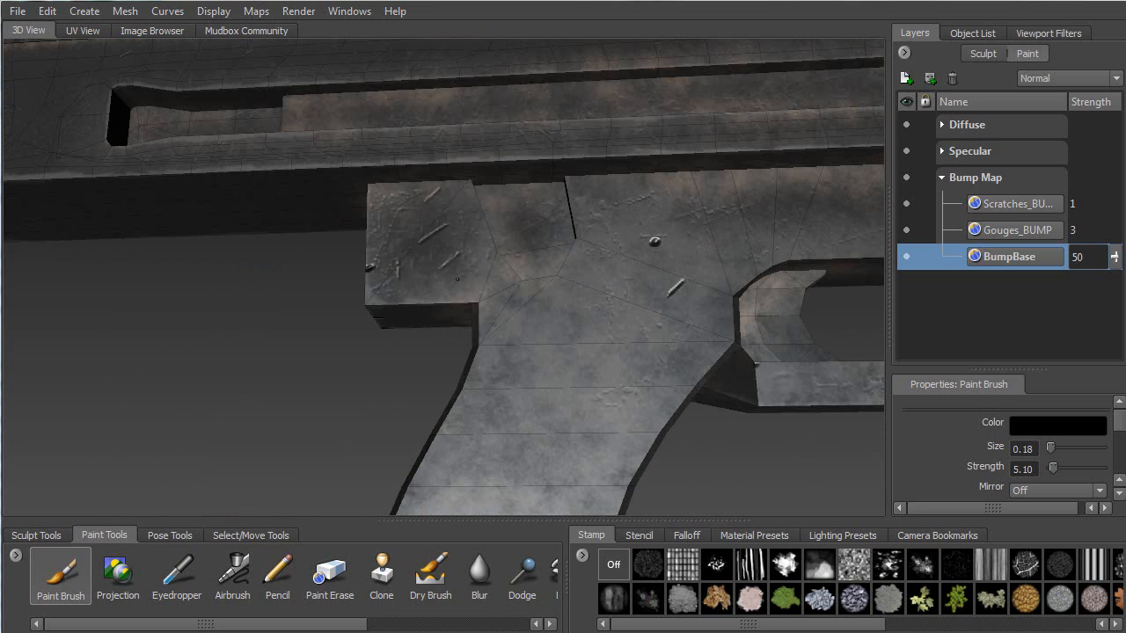
{"action": "left_click_drag", "start_coordinate": [419, 308], "coordinate": [367, 251], "text": "alt"}
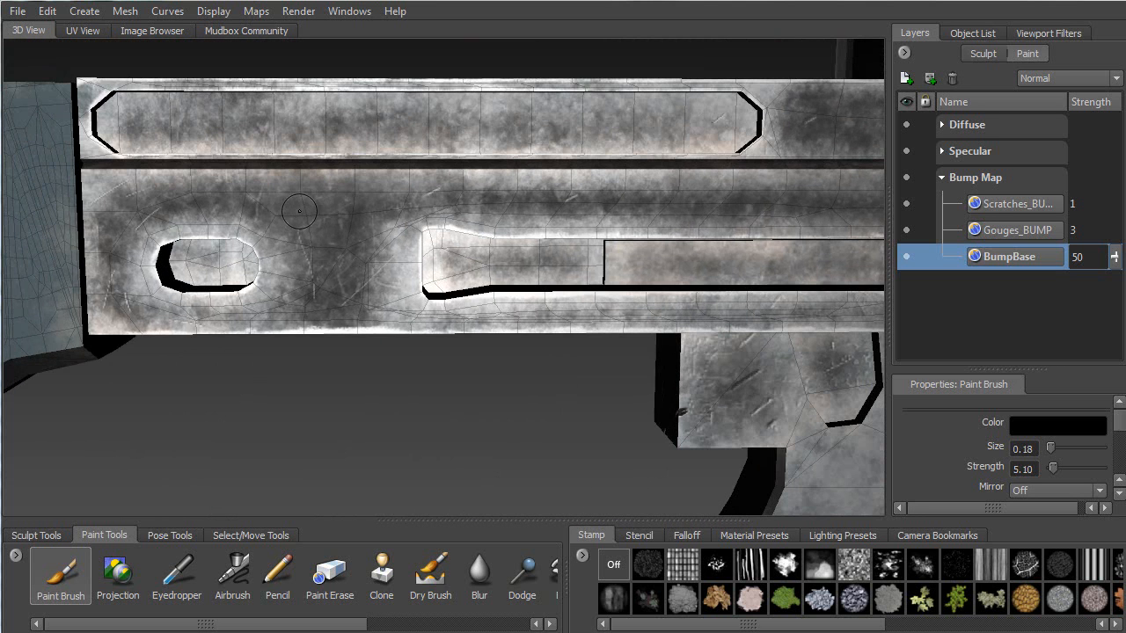
{"action": "key", "text": "b"}
{"action": "left_click_drag", "start_coordinate": [314, 259], "coordinate": [326, 264]}
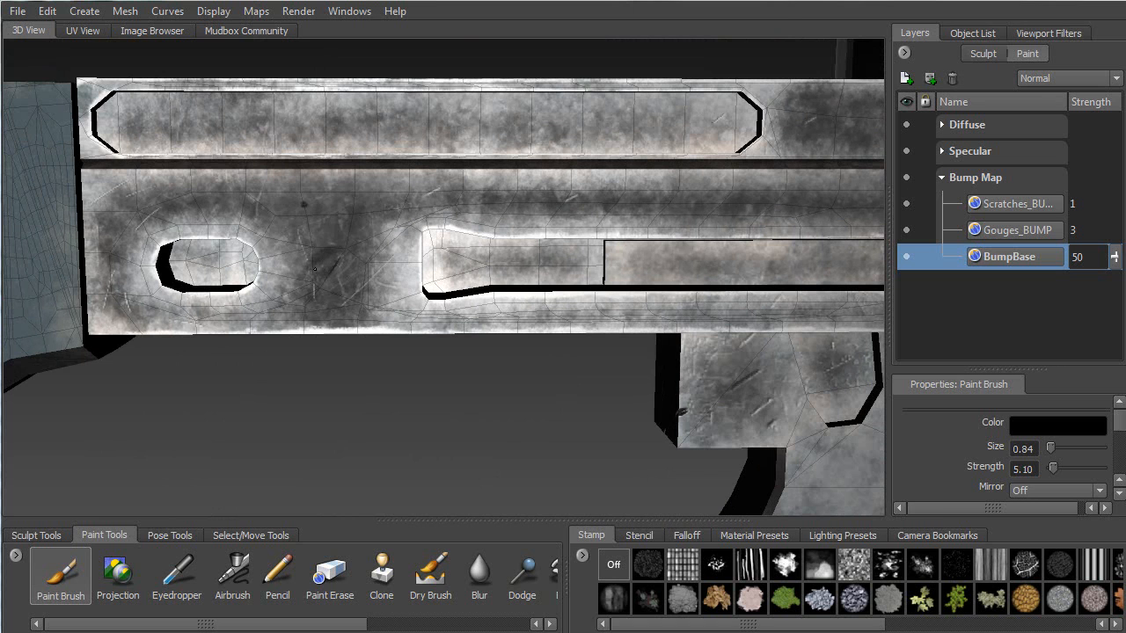
Examine the gouges along the receiver's sides and grooves, from the rear end towards the barrel.
{"action": "mouse_move", "coordinate": [328, 262]}
{"action": "left_mouse_down", "text": "alt"}
{"action": "mouse_move", "coordinate": [334, 248]}
{"action": "mouse_move", "coordinate": [325, 256]}
{"action": "mouse_move", "coordinate": [336, 265]}
{"action": "mouse_move", "coordinate": [240, 282]}
{"action": "mouse_move", "coordinate": [479, 227]}
{"action": "mouse_move", "coordinate": [635, 214]}
{"action": "left_mouse_up", "text": "alt"}
{"action": "left_click_drag", "start_coordinate": [419, 232], "coordinate": [434, 187], "text": "alt"}
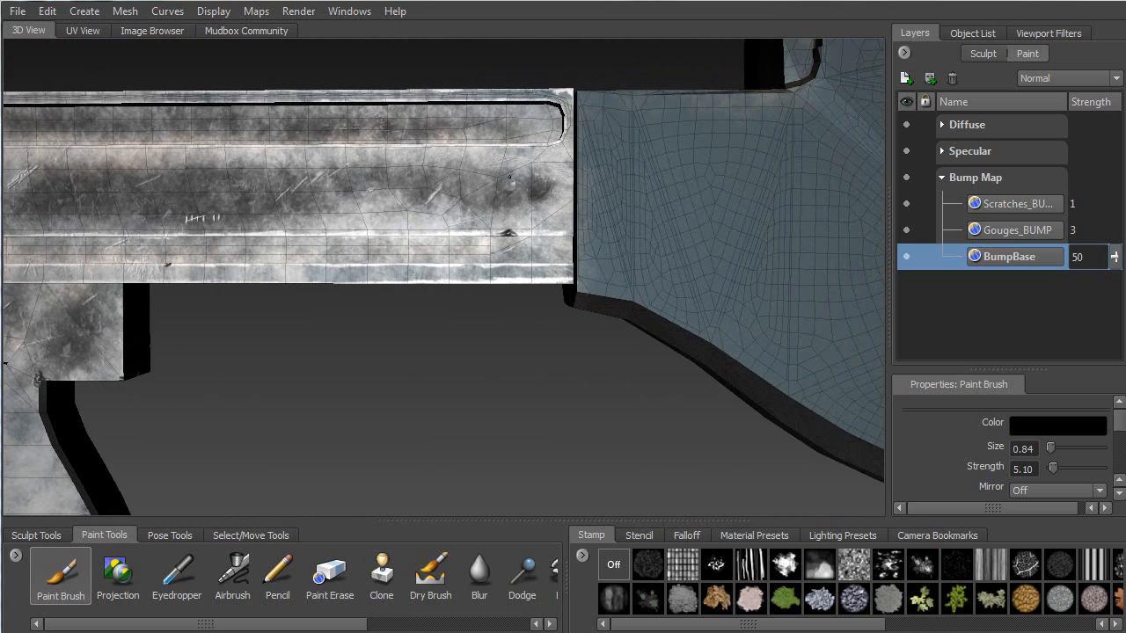
{"action": "mouse_move", "coordinate": [427, 206]}
{"action": "left_mouse_down", "text": "alt"}
{"action": "mouse_move", "coordinate": [378, 229]}
{"action": "mouse_move", "coordinate": [402, 222]}
{"action": "left_mouse_up", "text": "alt"}
{"action": "left_click_drag", "start_coordinate": [542, 170], "coordinate": [538, 169], "text": "alt"}
{"action": "right_click_drag", "start_coordinate": [537, 169], "coordinate": [476, 197], "text": "alt"}
{"action": "middle_click_drag", "start_coordinate": [476, 197], "coordinate": [379, 250], "text": "alt"}
{"action": "left_click_drag", "start_coordinate": [379, 250], "coordinate": [374, 228], "text": "alt"}
{"action": "mouse_move", "coordinate": [106, 145]}
{"action": "middle_mouse_down", "text": "alt"}
{"action": "mouse_move", "coordinate": [602, 149]}
{"action": "mouse_move", "coordinate": [590, 149]}
{"action": "middle_mouse_up", "text": "alt"}
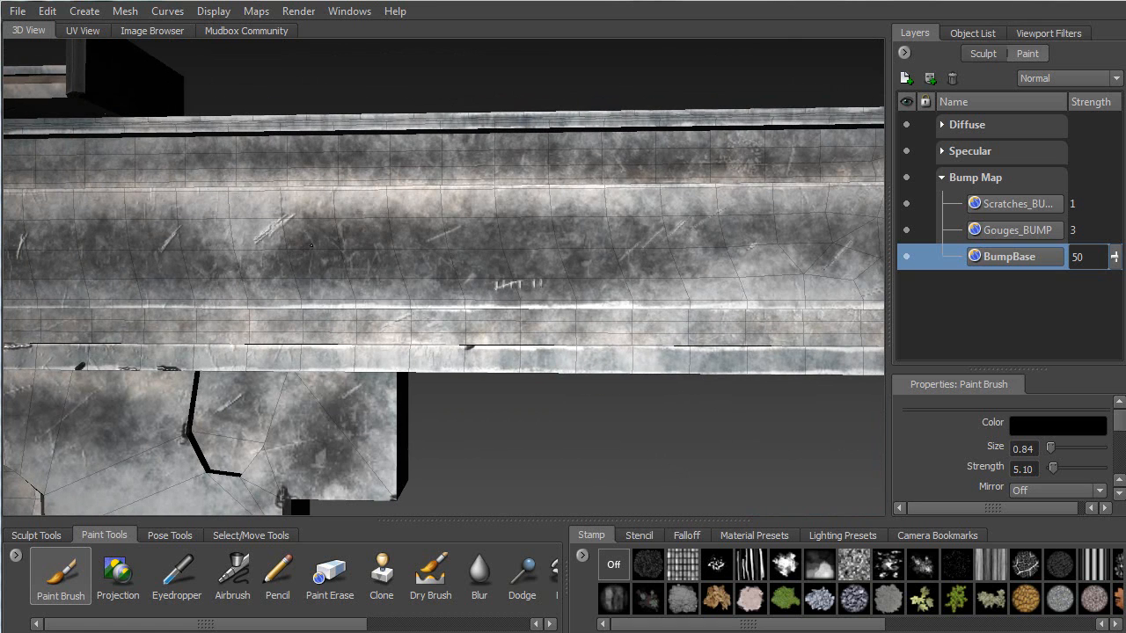
{"action": "mouse_move", "coordinate": [312, 254]}
{"action": "left_mouse_down", "text": "alt"}
{"action": "mouse_move", "coordinate": [354, 244]}
{"action": "mouse_move", "coordinate": [308, 266]}
{"action": "mouse_move", "coordinate": [342, 239]}
{"action": "mouse_move", "coordinate": [345, 259]}
{"action": "left_mouse_up", "text": "alt"}
{"action": "middle_click_drag", "start_coordinate": [255, 204], "coordinate": [332, 201], "text": "alt"}
{"action": "left_click_drag", "start_coordinate": [331, 201], "coordinate": [378, 239], "text": "alt"}
{"action": "middle_click_drag", "start_coordinate": [378, 239], "coordinate": [229, 35], "text": "alt"}
{"action": "mouse_move", "coordinate": [242, 97]}
{"action": "left_mouse_down", "text": "alt"}
{"action": "mouse_move", "coordinate": [272, 151]}
{"action": "mouse_move", "coordinate": [320, 182]}
{"action": "left_mouse_up", "text": "alt"}
{"action": "middle_click_drag", "start_coordinate": [233, 187], "coordinate": [492, 387], "text": "alt"}
{"action": "left_click_drag", "start_coordinate": [351, 282], "coordinate": [221, 214], "text": "alt"}
{"action": "right_click_drag", "start_coordinate": [221, 213], "coordinate": [234, 195], "text": "alt"}
{"action": "middle_click_drag", "start_coordinate": [234, 195], "coordinate": [658, 278], "text": "alt"}
{"action": "middle_click_drag", "start_coordinate": [334, 139], "coordinate": [526, 155], "text": "alt"}
Set the brush size to 0.16 and paint small black gouges on the edge of the lower tube's front collar.
{"action": "left_click_drag", "start_coordinate": [436, 154], "coordinate": [380, 214], "text": "alt"}
{"action": "right_click_drag", "start_coordinate": [380, 213], "coordinate": [325, 231], "text": "alt"}
{"action": "left_click_drag", "start_coordinate": [317, 215], "coordinate": [339, 184], "text": "alt"}
{"action": "mouse_move", "coordinate": [334, 269]}
{"action": "left_mouse_down"}
{"action": "mouse_move", "coordinate": [289, 269]}
{"action": "mouse_move", "coordinate": [331, 286]}
{"action": "mouse_move", "coordinate": [336, 318]}
{"action": "left_mouse_up"}
{"action": "left_click_drag", "start_coordinate": [336, 436], "coordinate": [328, 364], "text": "alt"}
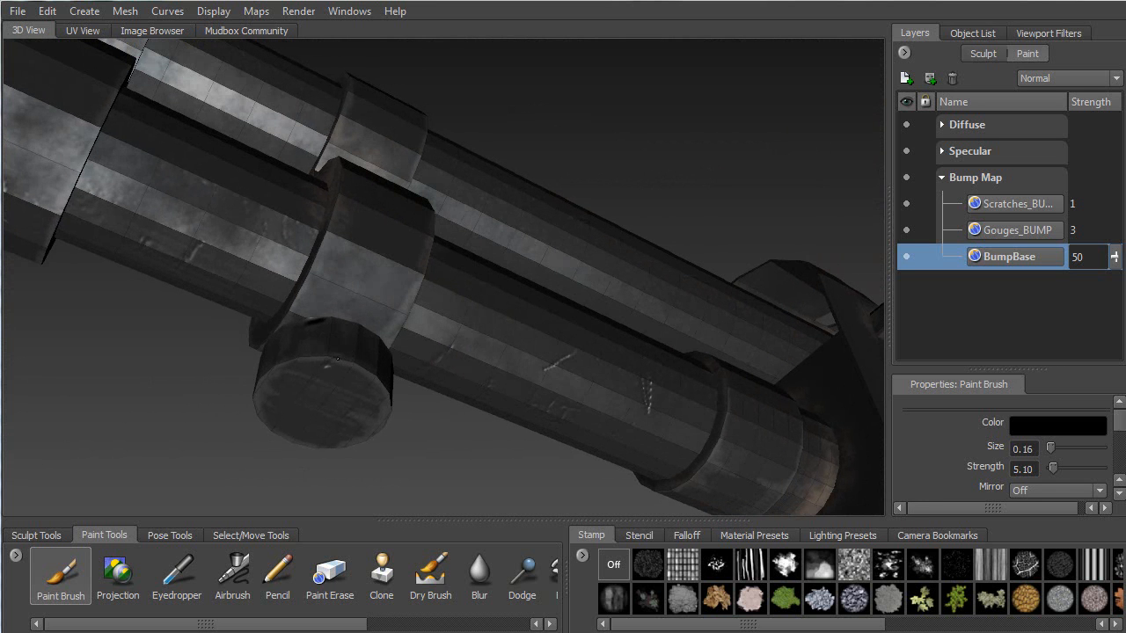
{"action": "left_click_drag", "start_coordinate": [307, 322], "coordinate": [458, 366], "text": "alt"}
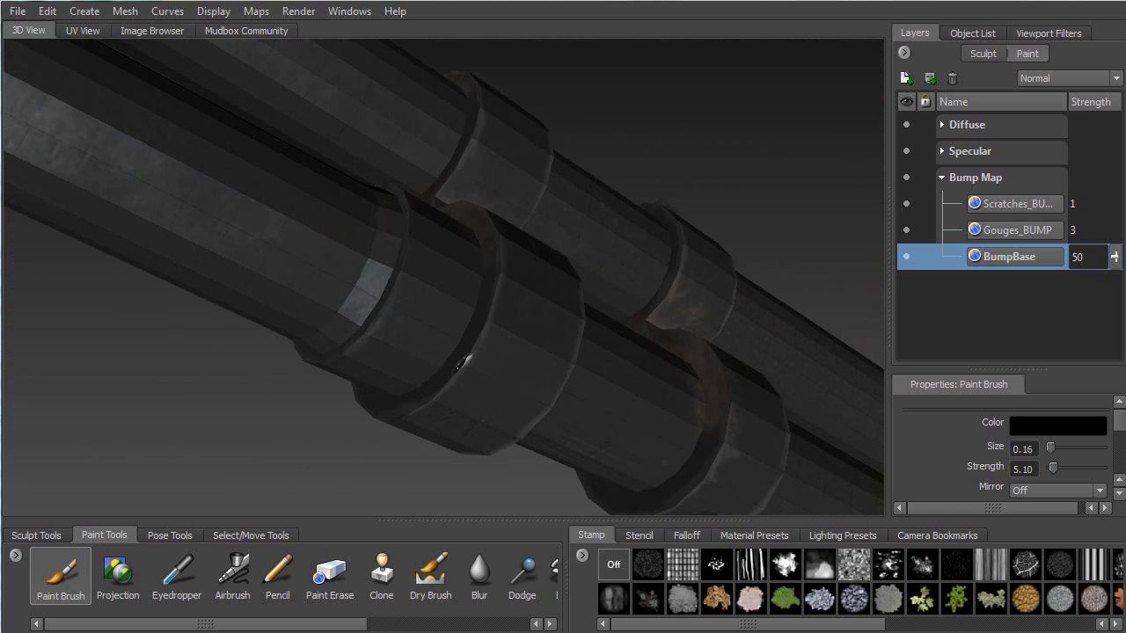
{"action": "left_click_drag", "start_coordinate": [458, 359], "coordinate": [350, 381], "text": "alt"}
{"action": "left_click_drag", "start_coordinate": [294, 350], "coordinate": [429, 378], "text": "alt"}
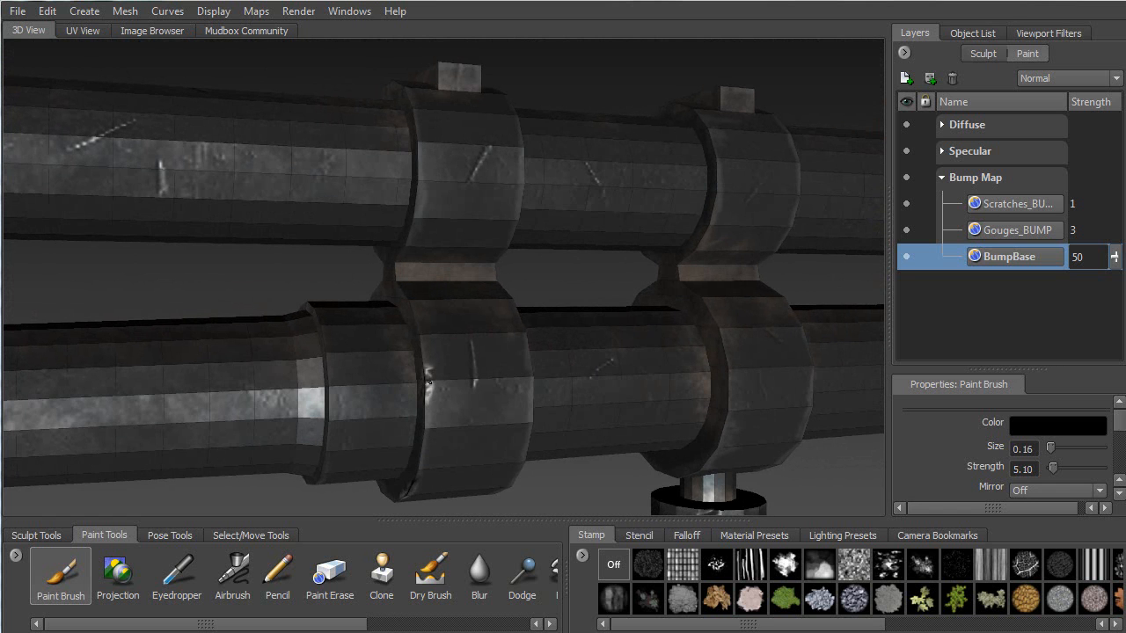
Paint black gouges on the upper tube's collar and a nick on the corner of the small block above it.
{"action": "left_click_drag", "start_coordinate": [426, 369], "coordinate": [464, 253], "text": "alt"}
{"action": "right_click_drag", "start_coordinate": [465, 250], "coordinate": [442, 247], "text": "alt"}
{"action": "mouse_move", "coordinate": [442, 247]}
{"action": "left_mouse_down", "text": "alt"}
{"action": "mouse_move", "coordinate": [419, 278]}
{"action": "mouse_move", "coordinate": [439, 244]}
{"action": "mouse_move", "coordinate": [512, 309]}
{"action": "mouse_move", "coordinate": [627, 247]}
{"action": "left_mouse_up", "text": "alt"}
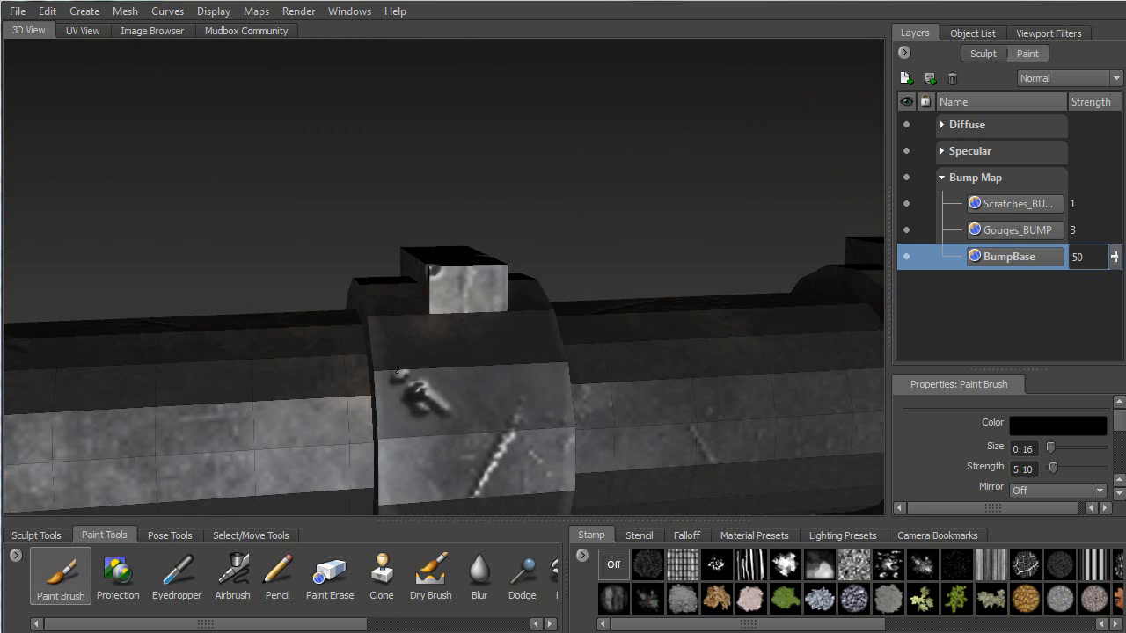
{"action": "left_click_drag", "start_coordinate": [363, 367], "coordinate": [413, 387], "text": "alt"}
Paint small nicks around the rim of the round pivot bolt on the bipod hinge.
{"action": "right_click_drag", "start_coordinate": [219, 268], "coordinate": [241, 79], "text": "alt"}
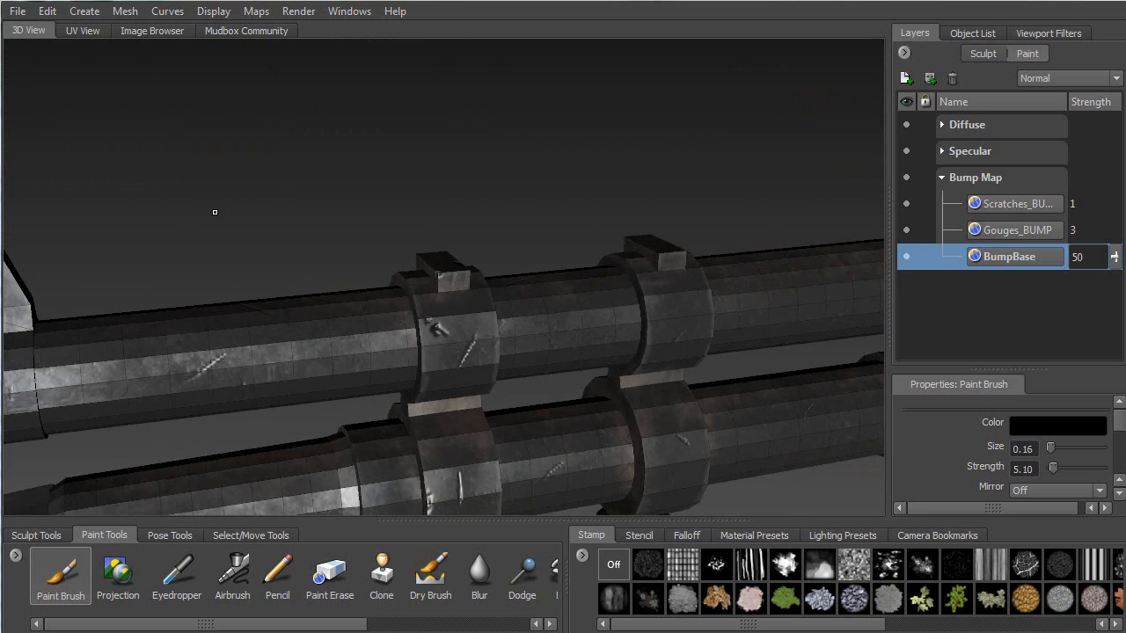
{"action": "middle_click_drag", "start_coordinate": [214, 212], "coordinate": [501, 219], "text": "alt"}
{"action": "left_click_drag", "start_coordinate": [501, 220], "coordinate": [572, 189], "text": "alt"}
{"action": "left_click_drag", "start_coordinate": [400, 234], "coordinate": [472, 337], "text": "alt"}
{"action": "key", "text": "f"}
{"action": "mouse_move", "coordinate": [515, 388]}
{"action": "left_mouse_down", "text": "alt"}
{"action": "mouse_move", "coordinate": [520, 324]}
{"action": "mouse_move", "coordinate": [494, 336]}
{"action": "mouse_move", "coordinate": [547, 330]}
{"action": "left_mouse_up", "text": "alt"}
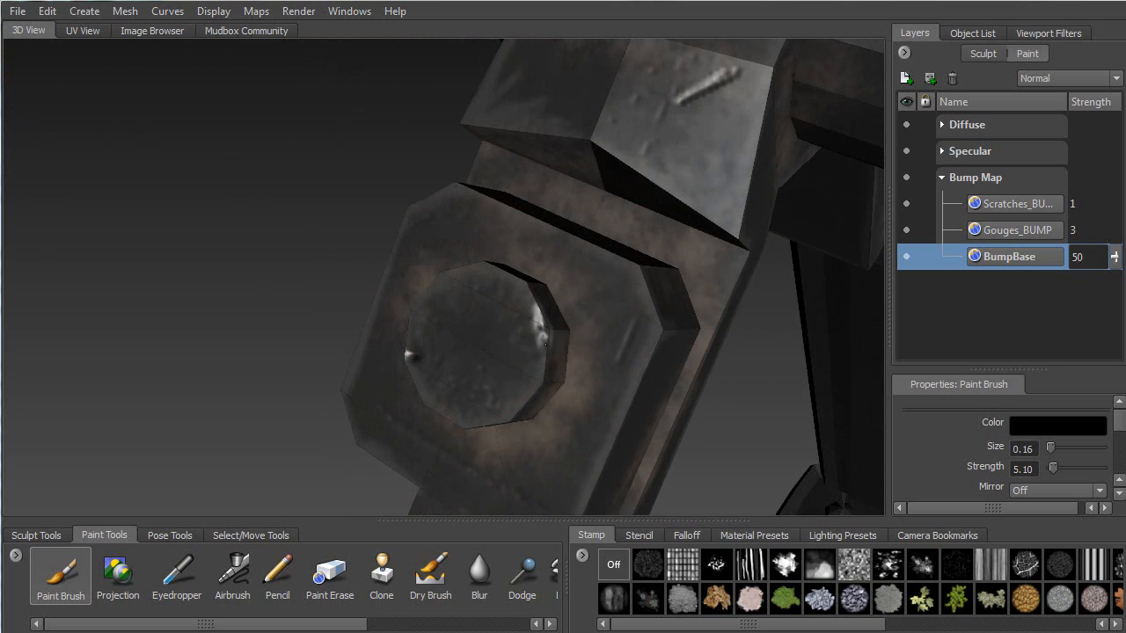
Paint black nicks around the front rim of the flash hider at the muzzle.
{"action": "mouse_move", "coordinate": [514, 367]}
{"action": "left_mouse_down", "text": "alt"}
{"action": "mouse_move", "coordinate": [430, 423]}
{"action": "mouse_move", "coordinate": [446, 333]}
{"action": "mouse_move", "coordinate": [554, 195]}
{"action": "mouse_move", "coordinate": [380, 251]}
{"action": "mouse_move", "coordinate": [446, 139]}
{"action": "mouse_move", "coordinate": [469, 260]}
{"action": "mouse_move", "coordinate": [271, 422]}
{"action": "mouse_move", "coordinate": [484, 403]}
{"action": "mouse_move", "coordinate": [690, 361]}
{"action": "left_mouse_up", "text": "alt"}
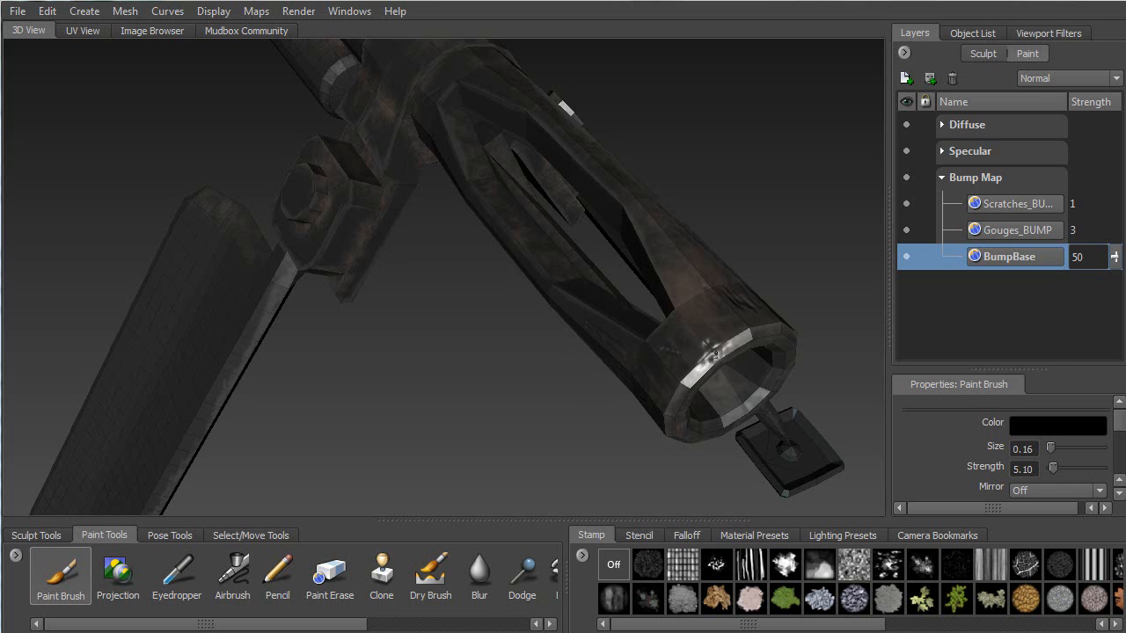
{"action": "left_click_drag", "start_coordinate": [716, 345], "coordinate": [391, 288], "text": "alt"}
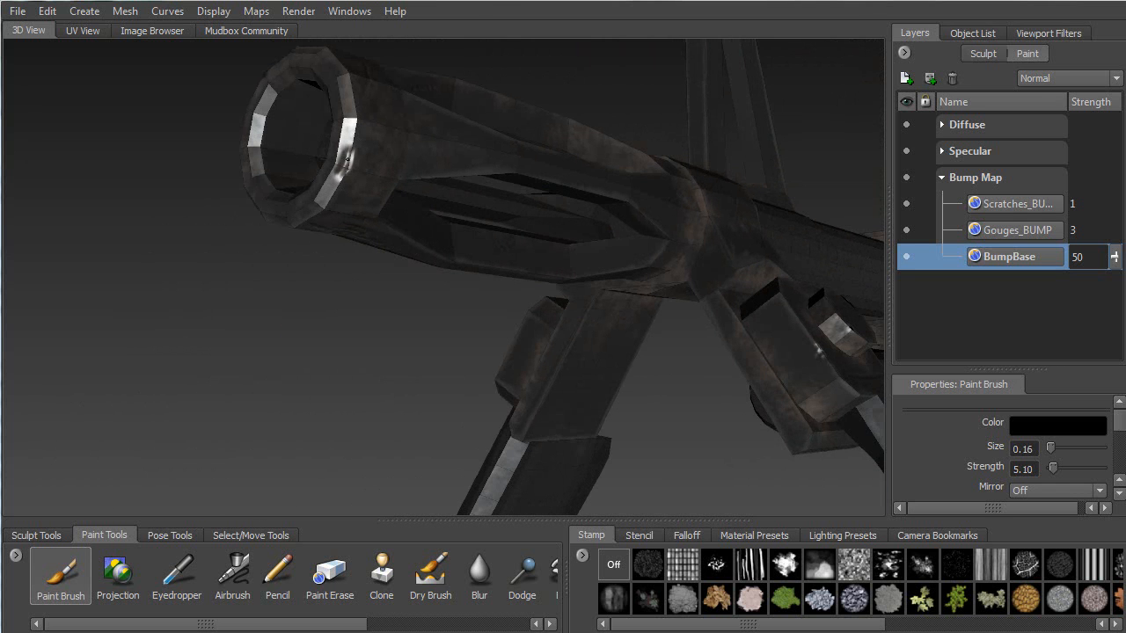
{"action": "left_click_drag", "start_coordinate": [346, 185], "coordinate": [353, 211], "text": "alt"}
{"action": "mouse_move", "coordinate": [330, 253]}
{"action": "left_mouse_down"}
{"action": "mouse_move", "coordinate": [378, 268]}
{"action": "mouse_move", "coordinate": [285, 238]}
{"action": "mouse_move", "coordinate": [319, 271]}
{"action": "mouse_move", "coordinate": [365, 274]}
{"action": "left_mouse_up"}
{"action": "mouse_move", "coordinate": [366, 274]}
{"action": "left_mouse_down", "text": "alt"}
{"action": "mouse_move", "coordinate": [393, 305]}
{"action": "mouse_move", "coordinate": [304, 212]}
{"action": "mouse_move", "coordinate": [266, 198]}
{"action": "left_mouse_up", "text": "alt"}
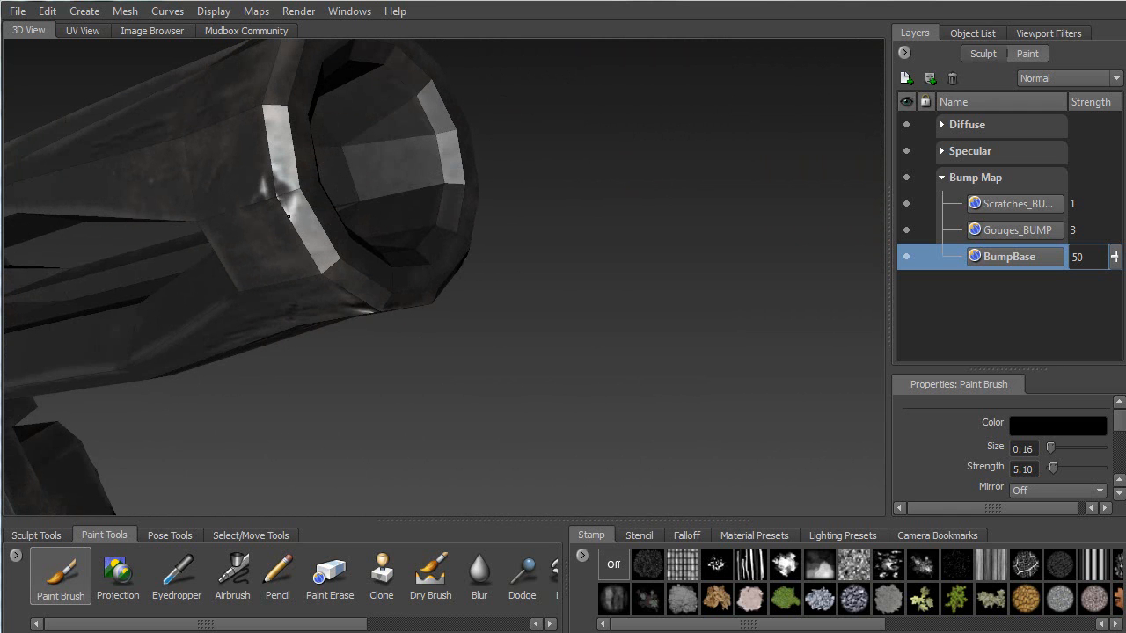
{"action": "left_click_drag", "start_coordinate": [277, 132], "coordinate": [288, 223], "text": "alt"}
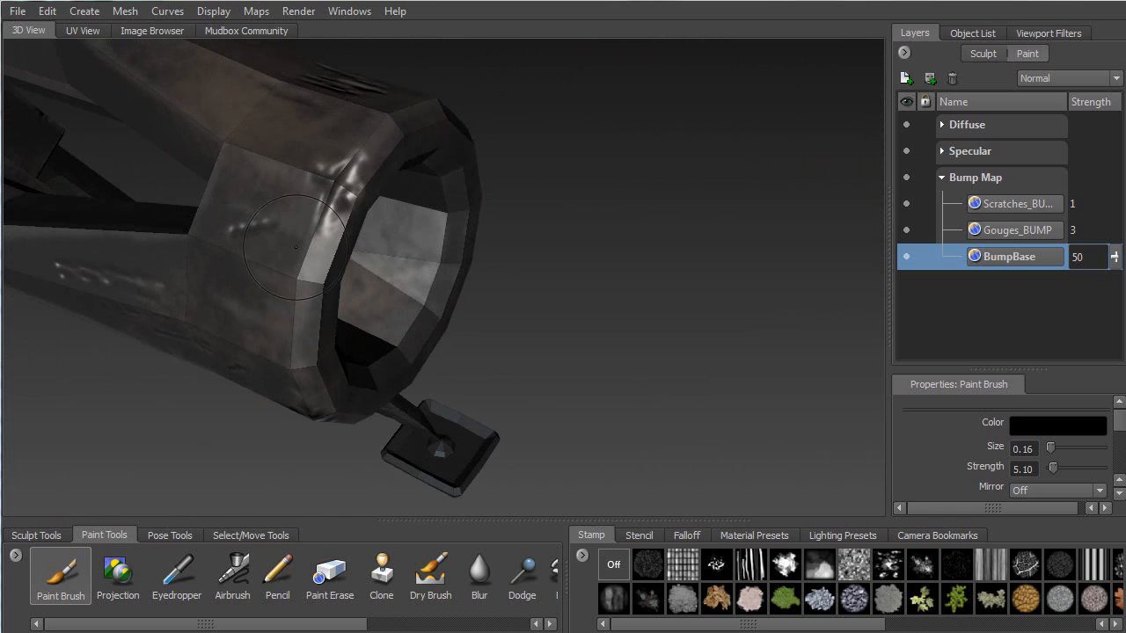
{"action": "mouse_move", "coordinate": [304, 285]}
{"action": "left_mouse_down"}
{"action": "mouse_move", "coordinate": [299, 317]}
{"action": "mouse_move", "coordinate": [278, 284]}
{"action": "mouse_move", "coordinate": [188, 262]}
{"action": "left_mouse_up"}
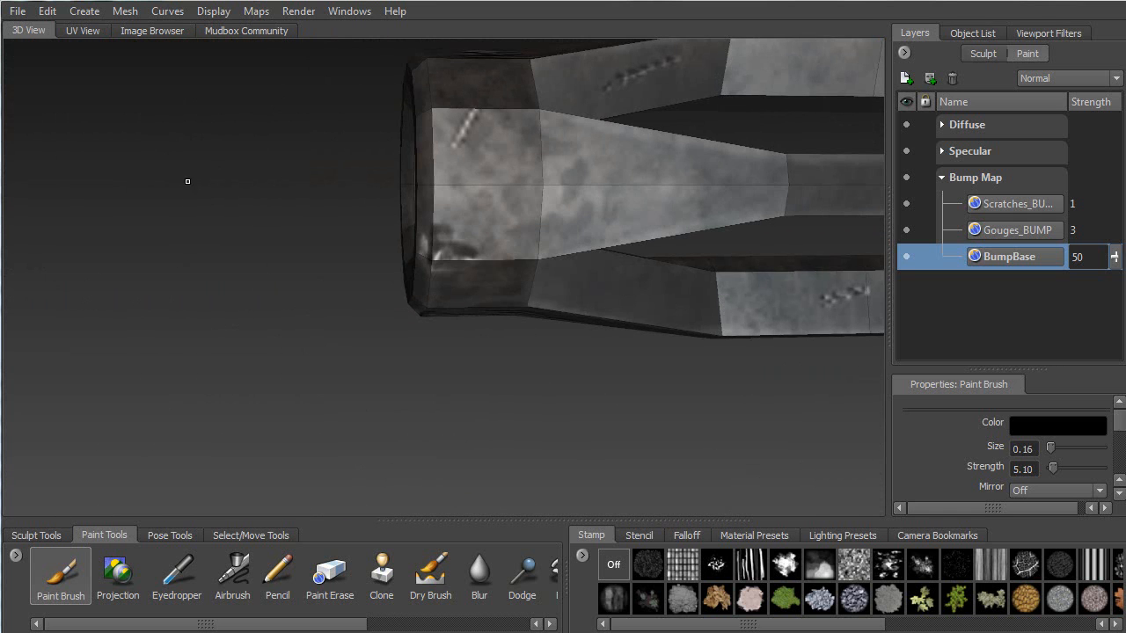
Try wavy black strokes across the flat side of the flash hider and undo them.
{"action": "mouse_move", "coordinate": [471, 192]}
{"action": "left_mouse_down"}
{"action": "mouse_move", "coordinate": [492, 158]}
{"action": "mouse_move", "coordinate": [523, 215]}
{"action": "mouse_move", "coordinate": [646, 193]}
{"action": "mouse_move", "coordinate": [695, 198]}
{"action": "left_mouse_up"}
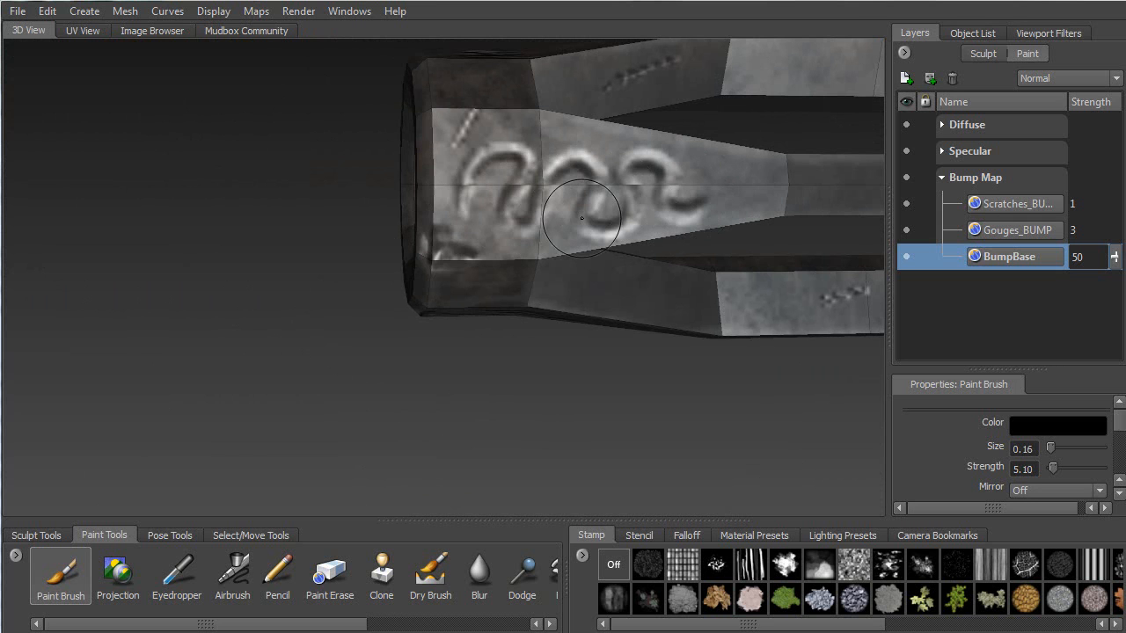
{"action": "key", "text": "ctrl+z"}
{"action": "mouse_move", "coordinate": [531, 151]}
{"action": "left_mouse_down"}
{"action": "mouse_move", "coordinate": [475, 193]}
{"action": "mouse_move", "coordinate": [544, 172]}
{"action": "mouse_move", "coordinate": [613, 189]}
{"action": "left_mouse_up"}
Paint rough black gouges along the outer edge of the bipod leg.
{"action": "left_click_drag", "start_coordinate": [553, 221], "coordinate": [584, 230], "text": "alt"}
{"action": "right_click_drag", "start_coordinate": [585, 231], "coordinate": [482, 99], "text": "alt"}
{"action": "left_click_drag", "start_coordinate": [392, 185], "coordinate": [283, 219], "text": "alt"}
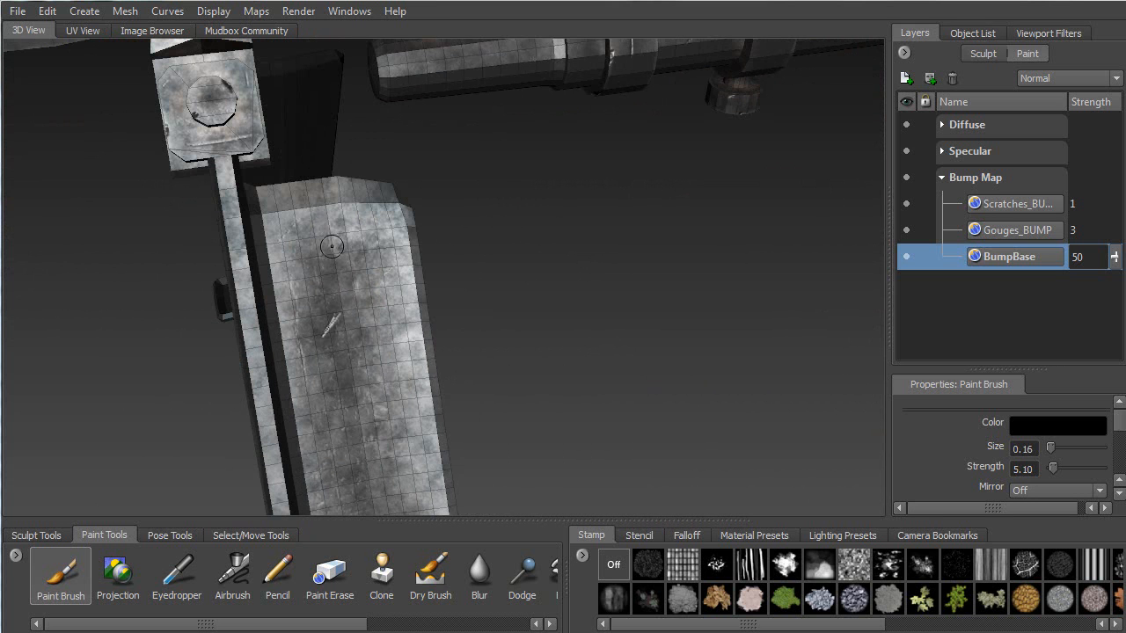
{"action": "middle_click_drag", "start_coordinate": [287, 202], "coordinate": [282, 105], "text": "alt"}
{"action": "key", "text": "f"}
{"action": "mouse_move", "coordinate": [430, 307]}
{"action": "left_mouse_down", "text": "alt"}
{"action": "mouse_move", "coordinate": [291, 275]}
{"action": "mouse_move", "coordinate": [503, 326]}
{"action": "mouse_move", "coordinate": [519, 262]}
{"action": "mouse_move", "coordinate": [513, 207]}
{"action": "mouse_move", "coordinate": [475, 210]}
{"action": "mouse_move", "coordinate": [521, 183]}
{"action": "mouse_move", "coordinate": [518, 194]}
{"action": "left_mouse_up", "text": "alt"}
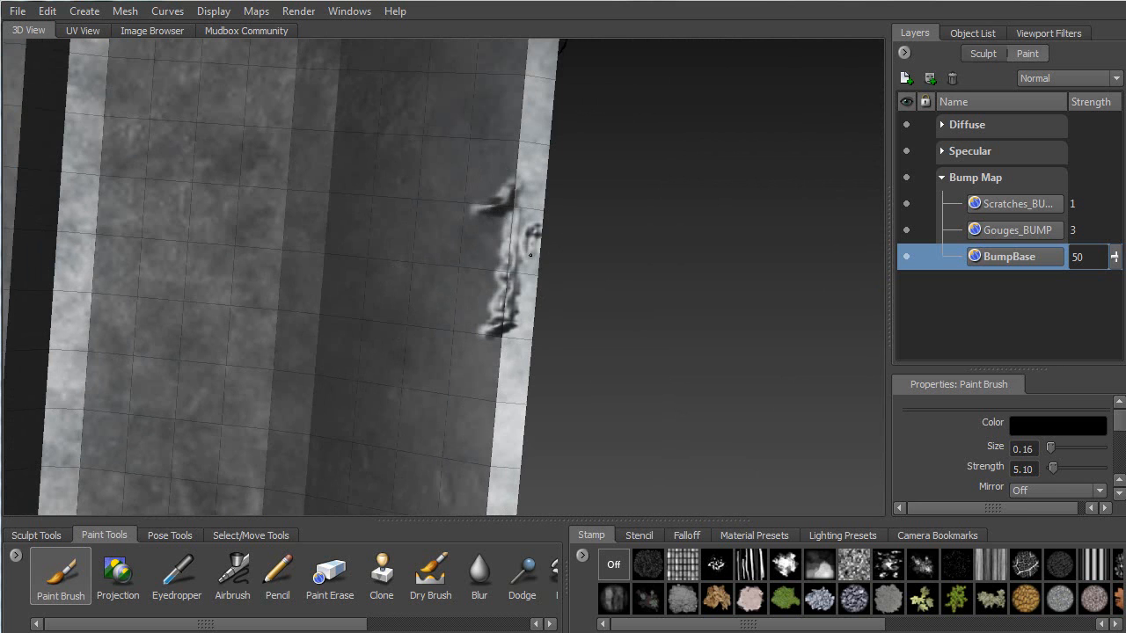
Extend the black gouges over the bipod leg's outer edge onto its narrow side and the adjoining flat face.
{"action": "left_click_drag", "start_coordinate": [529, 282], "coordinate": [279, 216], "text": "alt"}
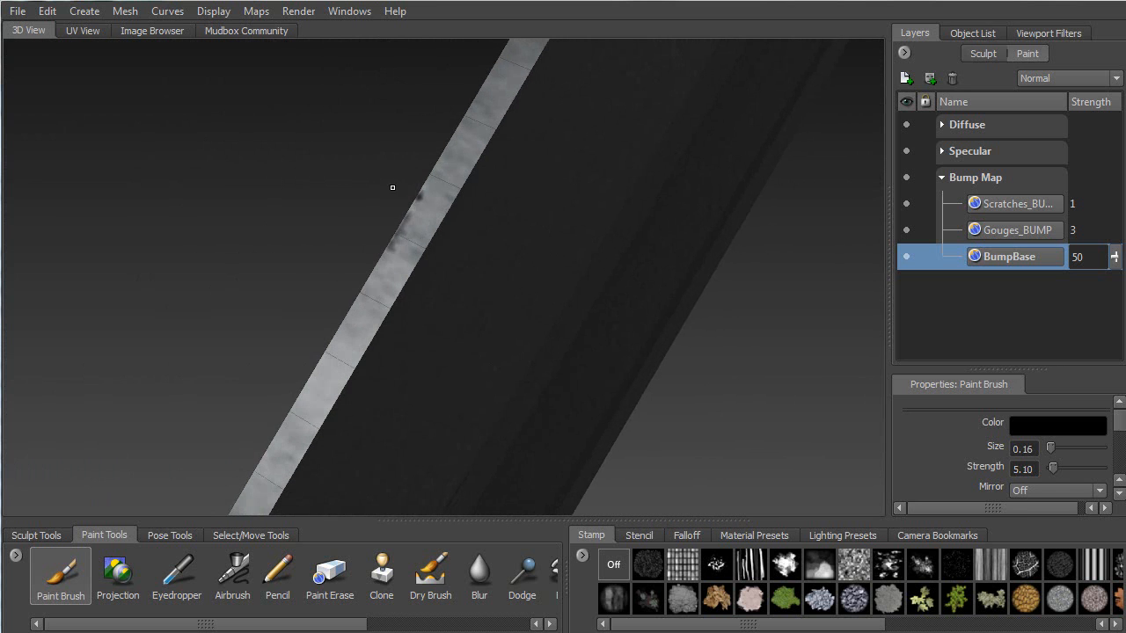
{"action": "mouse_move", "coordinate": [417, 210]}
{"action": "left_mouse_down"}
{"action": "mouse_move", "coordinate": [423, 203]}
{"action": "mouse_move", "coordinate": [395, 245]}
{"action": "mouse_move", "coordinate": [418, 235]}
{"action": "mouse_move", "coordinate": [414, 205]}
{"action": "mouse_move", "coordinate": [428, 194]}
{"action": "left_mouse_up"}
{"action": "left_click_drag", "start_coordinate": [455, 197], "coordinate": [554, 229], "text": "alt"}
{"action": "mouse_move", "coordinate": [508, 267]}
{"action": "left_mouse_down"}
{"action": "mouse_move", "coordinate": [502, 230]}
{"action": "mouse_move", "coordinate": [484, 230]}
{"action": "mouse_move", "coordinate": [521, 257]}
{"action": "mouse_move", "coordinate": [493, 306]}
{"action": "mouse_move", "coordinate": [509, 261]}
{"action": "mouse_move", "coordinate": [454, 323]}
{"action": "mouse_move", "coordinate": [439, 316]}
{"action": "left_mouse_up"}
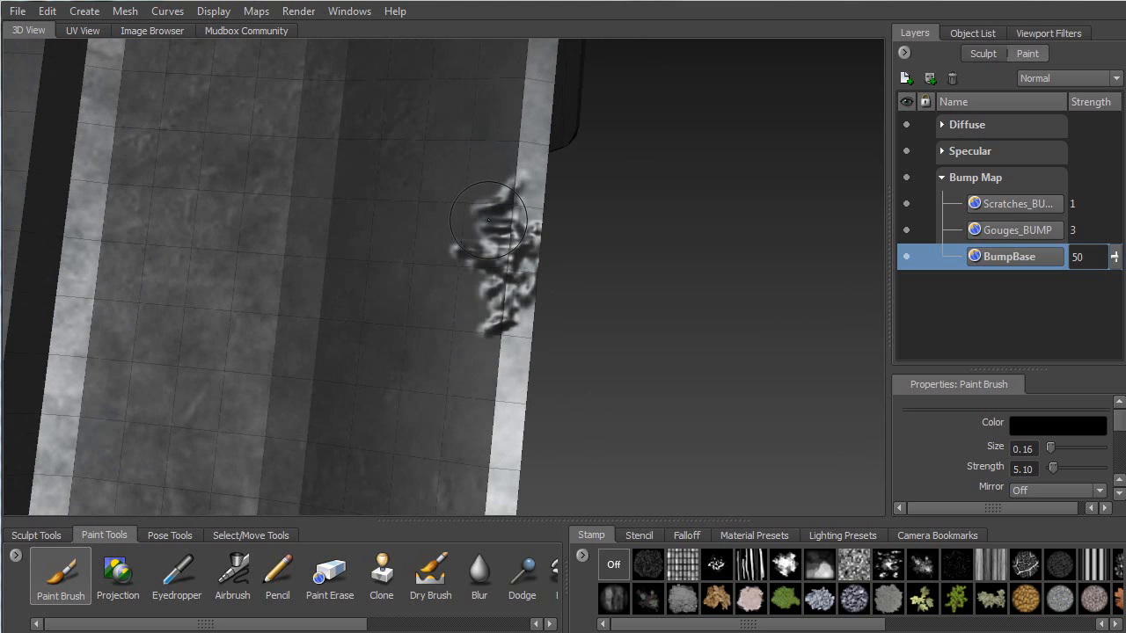
Paint another cluster of rough gouges along the opposite edge of the bipod leg.
{"action": "middle_click_drag", "start_coordinate": [267, 278], "coordinate": [271, 271], "text": "alt"}
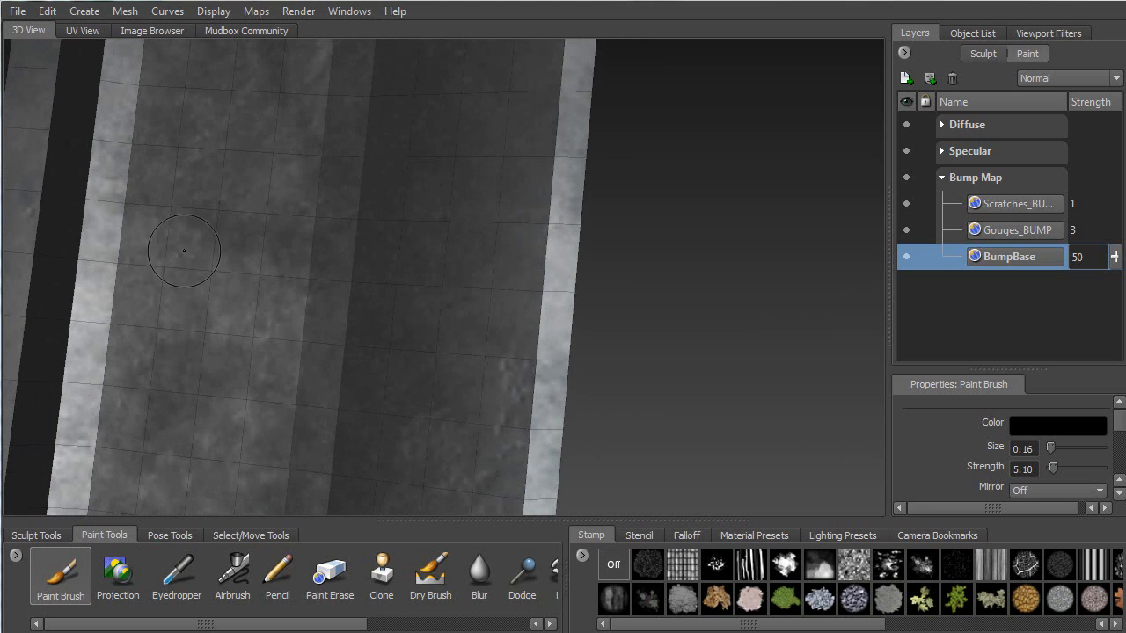
{"action": "middle_click_drag", "start_coordinate": [230, 233], "coordinate": [473, 185], "text": "alt"}
{"action": "left_click_drag", "start_coordinate": [461, 308], "coordinate": [519, 304], "text": "alt"}
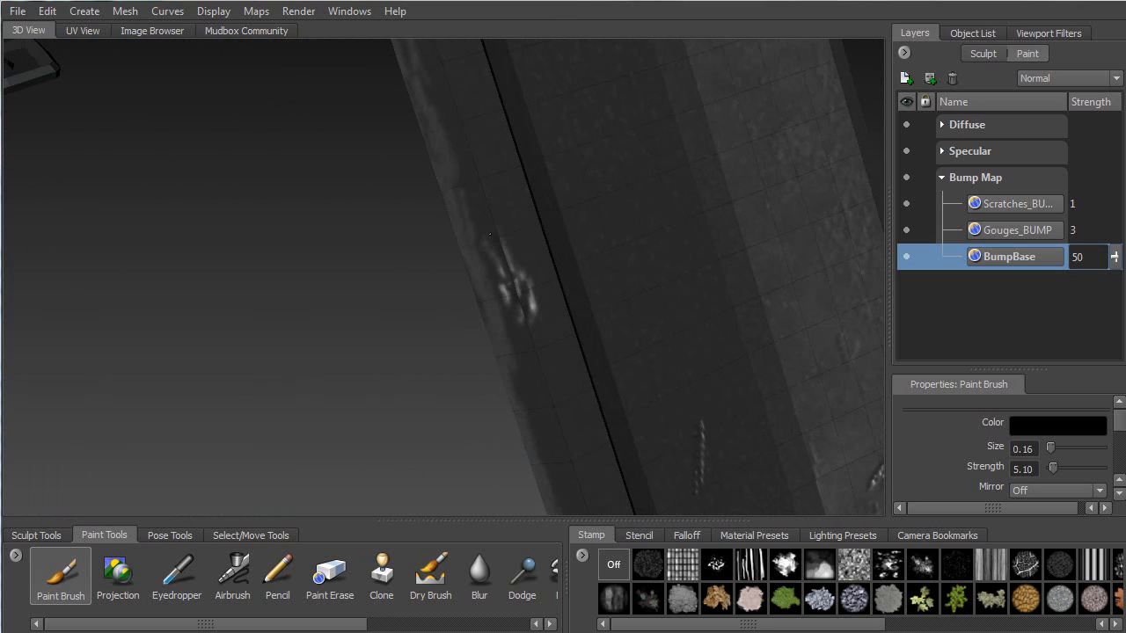
{"action": "left_click_drag", "start_coordinate": [538, 362], "coordinate": [531, 317]}
Try a black diamond-shaped gouge with long tails on the flat face of the bipod leg and undo it.
{"action": "mouse_move", "coordinate": [460, 276]}
{"action": "left_mouse_down", "text": "alt"}
{"action": "mouse_move", "coordinate": [677, 216]}
{"action": "mouse_move", "coordinate": [292, 346]}
{"action": "mouse_move", "coordinate": [329, 330]}
{"action": "mouse_move", "coordinate": [306, 356]}
{"action": "left_mouse_up", "text": "alt"}
{"action": "mouse_move", "coordinate": [338, 164]}
{"action": "left_mouse_down", "text": "alt"}
{"action": "mouse_move", "coordinate": [513, 238]}
{"action": "mouse_move", "coordinate": [459, 249]}
{"action": "left_mouse_up", "text": "alt"}
{"action": "mouse_move", "coordinate": [525, 219]}
{"action": "left_mouse_down"}
{"action": "mouse_move", "coordinate": [504, 279]}
{"action": "mouse_move", "coordinate": [537, 352]}
{"action": "mouse_move", "coordinate": [577, 264]}
{"action": "mouse_move", "coordinate": [529, 213]}
{"action": "mouse_move", "coordinate": [507, 275]}
{"action": "mouse_move", "coordinate": [528, 290]}
{"action": "mouse_move", "coordinate": [553, 257]}
{"action": "mouse_move", "coordinate": [545, 327]}
{"action": "mouse_move", "coordinate": [515, 310]}
{"action": "mouse_move", "coordinate": [500, 257]}
{"action": "mouse_move", "coordinate": [522, 247]}
{"action": "mouse_move", "coordinate": [531, 295]}
{"action": "mouse_move", "coordinate": [552, 283]}
{"action": "left_mouse_up"}
{"action": "mouse_move", "coordinate": [524, 235]}
{"action": "left_mouse_down"}
{"action": "mouse_move", "coordinate": [527, 198]}
{"action": "mouse_move", "coordinate": [556, 257]}
{"action": "left_mouse_up"}
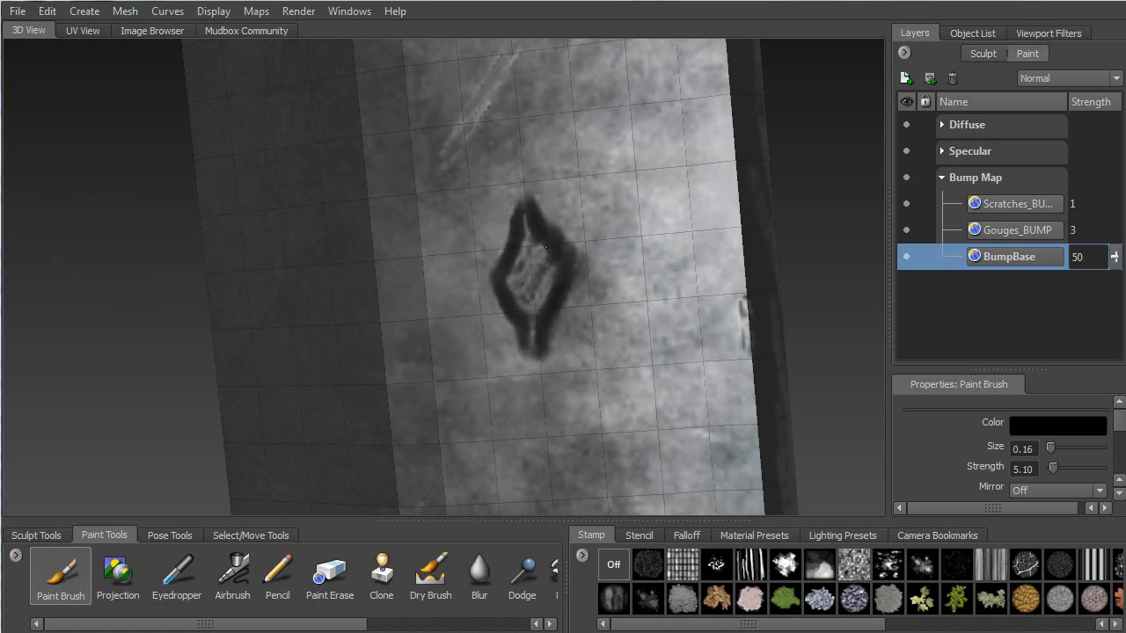
{"action": "left_click_drag", "start_coordinate": [522, 155], "coordinate": [523, 254]}
{"action": "left_click_drag", "start_coordinate": [522, 328], "coordinate": [543, 457]}
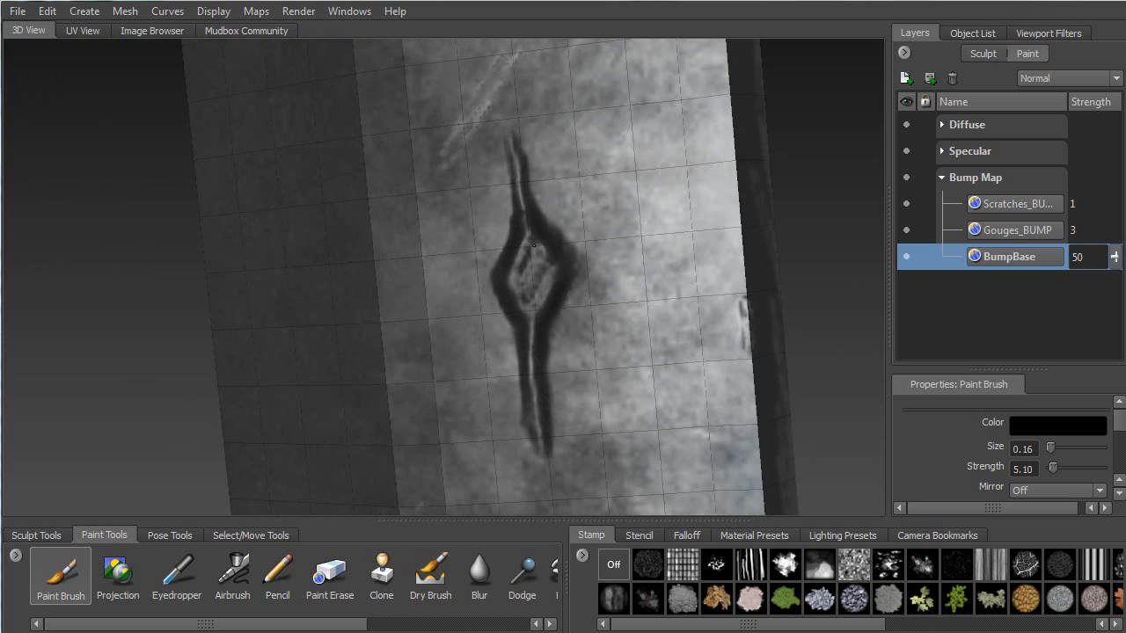
{"action": "key", "text": "ctrl+z"}
{"action": "key", "text": "ctrl+z"}
{"action": "key", "text": "ctrl+z"}
{"action": "key", "text": "ctrl+z"}
{"action": "key", "text": "ctrl+z"}
{"action": "key", "text": "ctrl+z"}
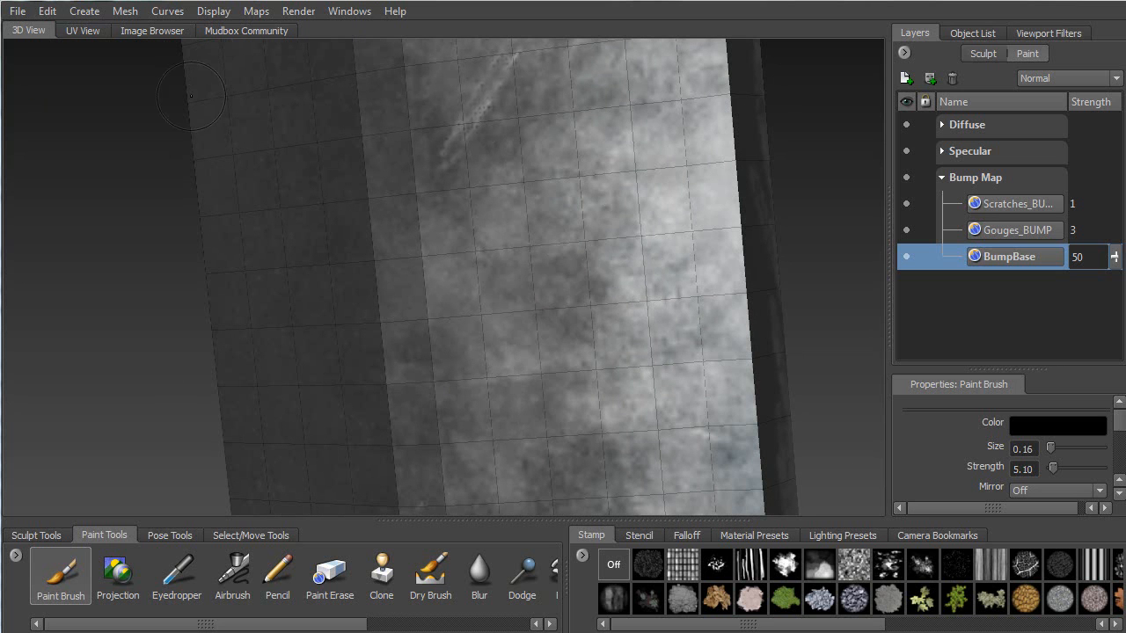
Paint a small black nick on the narrow edge of the bipod leg.
{"action": "left_click_drag", "start_coordinate": [573, 284], "coordinate": [521, 266], "text": "alt"}
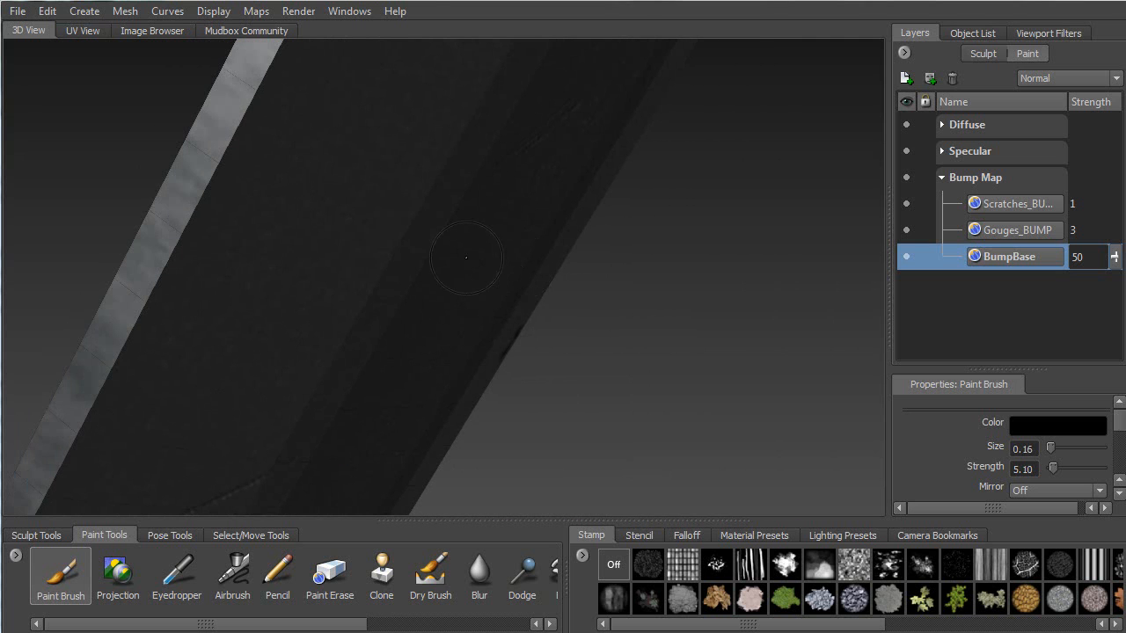
{"action": "mouse_move", "coordinate": [179, 233]}
{"action": "left_mouse_down"}
{"action": "mouse_move", "coordinate": [172, 243]}
{"action": "mouse_move", "coordinate": [202, 201]}
{"action": "left_mouse_up"}
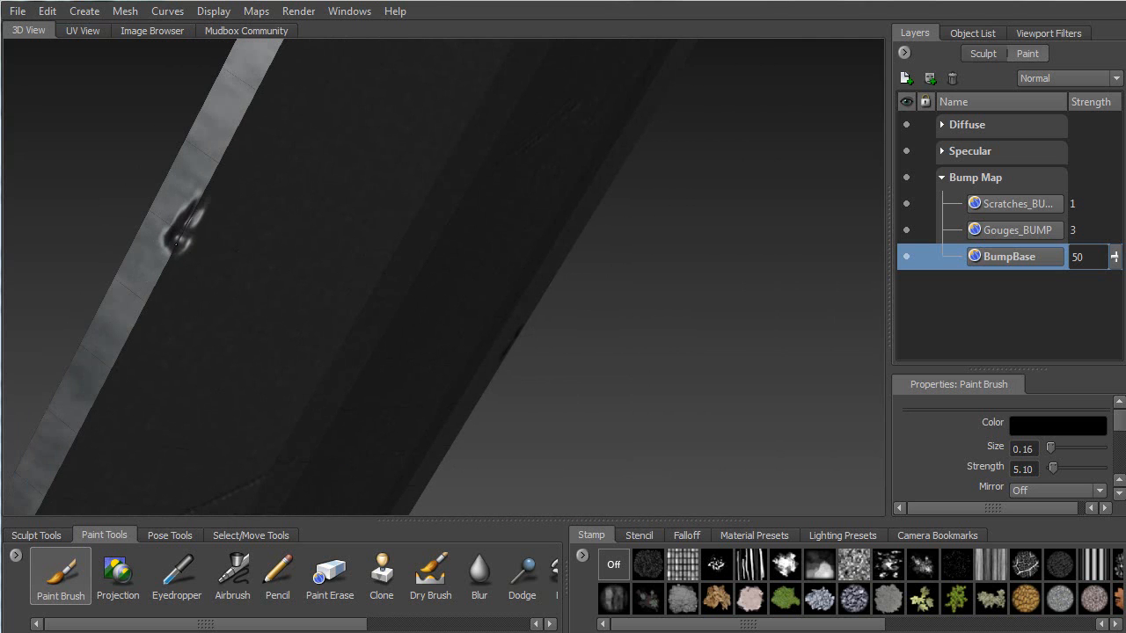
{"action": "mouse_move", "coordinate": [158, 276]}
{"action": "left_mouse_down"}
{"action": "mouse_move", "coordinate": [192, 216]}
{"action": "mouse_move", "coordinate": [278, 280]}
{"action": "mouse_move", "coordinate": [351, 379]}
{"action": "left_mouse_up"}
Paint rough nicks on the front rim of the stepped collar on the gas cylinder under the barrel.
{"action": "right_click_drag", "start_coordinate": [352, 379], "coordinate": [351, 127], "text": "alt"}
{"action": "left_click_drag", "start_coordinate": [351, 128], "coordinate": [431, 97], "text": "alt"}
{"action": "middle_click_drag", "start_coordinate": [281, 62], "coordinate": [226, 231], "text": "alt"}
{"action": "left_click_drag", "start_coordinate": [234, 194], "coordinate": [409, 211], "text": "alt"}
{"action": "left_click_drag", "start_coordinate": [683, 222], "coordinate": [418, 263], "text": "alt"}
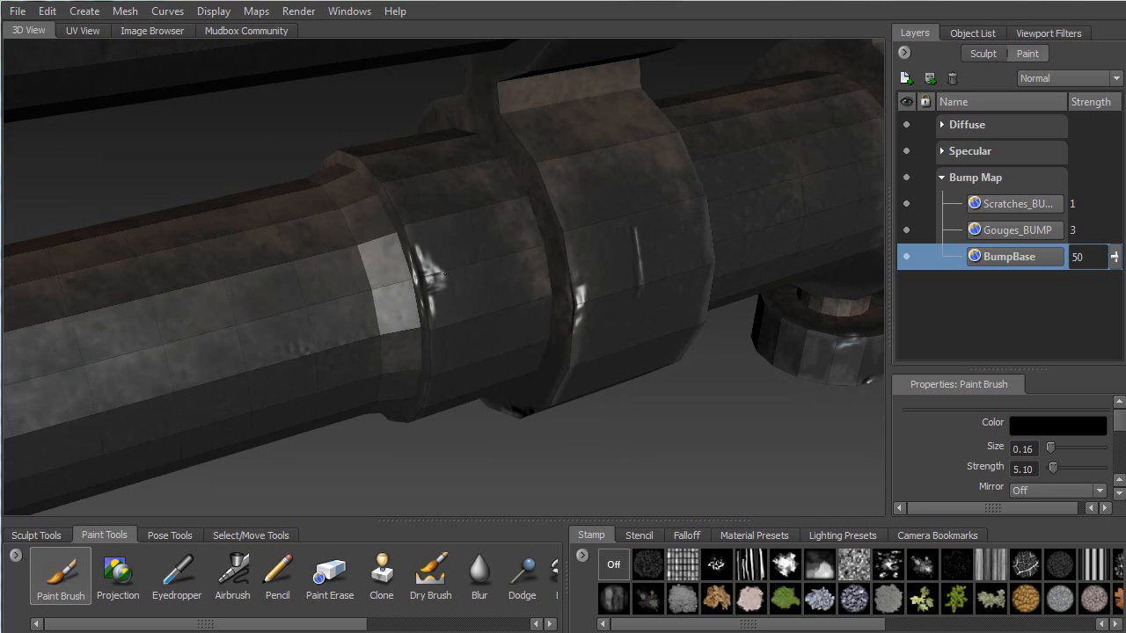
{"action": "mouse_move", "coordinate": [427, 297]}
{"action": "left_mouse_down", "text": "alt"}
{"action": "mouse_move", "coordinate": [471, 277]}
{"action": "mouse_move", "coordinate": [382, 285]}
{"action": "left_mouse_up", "text": "alt"}
Paint a black nick on the front edge of the clamp ring above the round knob on the gas cylinder.
{"action": "middle_click_drag", "start_coordinate": [651, 253], "coordinate": [46, 157], "text": "alt"}
{"action": "left_click_drag", "start_coordinate": [434, 216], "coordinate": [486, 236], "text": "alt"}
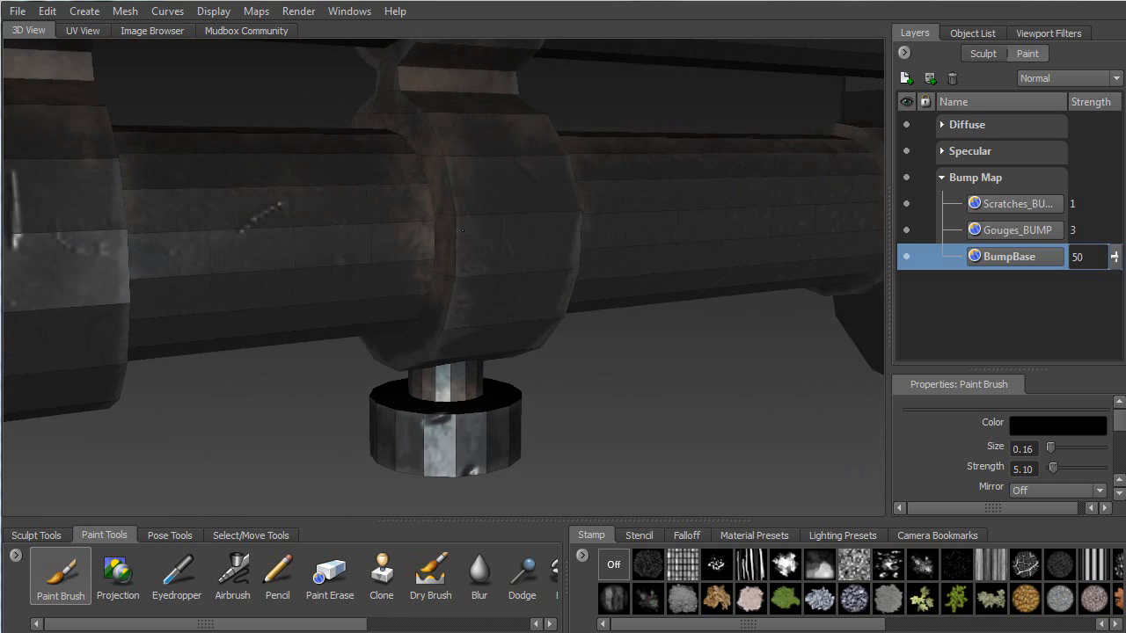
{"action": "right_click_drag", "start_coordinate": [442, 453], "coordinate": [448, 215], "text": "alt"}
{"action": "mouse_move", "coordinate": [448, 216]}
{"action": "left_mouse_down", "text": "alt"}
{"action": "mouse_move", "coordinate": [472, 240]}
{"action": "mouse_move", "coordinate": [443, 282]}
{"action": "left_mouse_up", "text": "alt"}
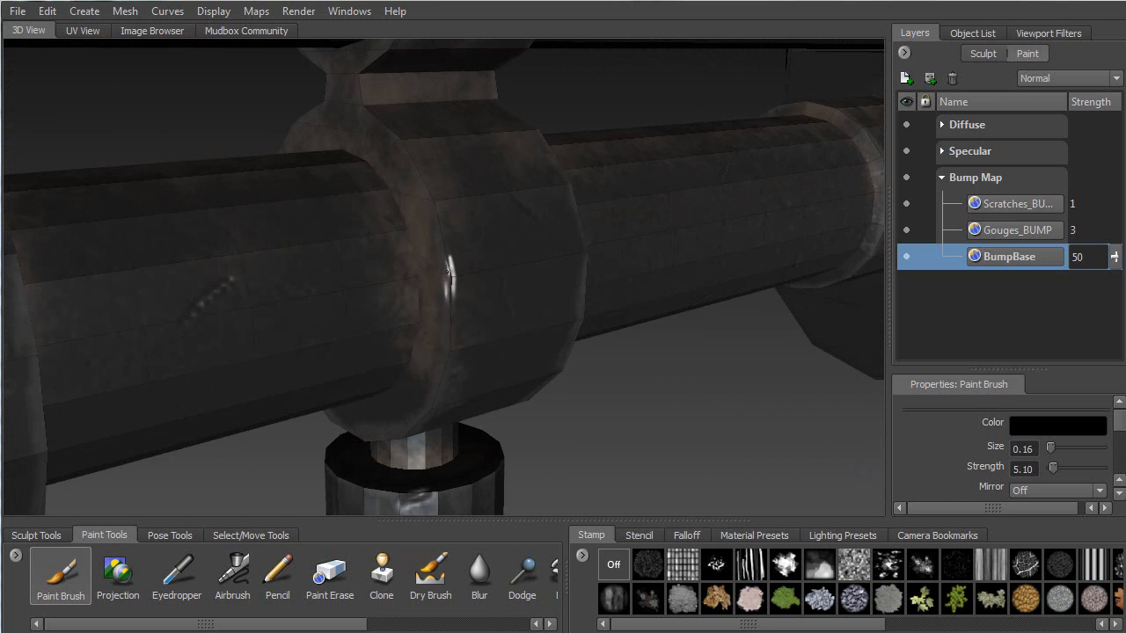
{"action": "left_click_drag", "start_coordinate": [445, 257], "coordinate": [380, 262], "text": "alt"}
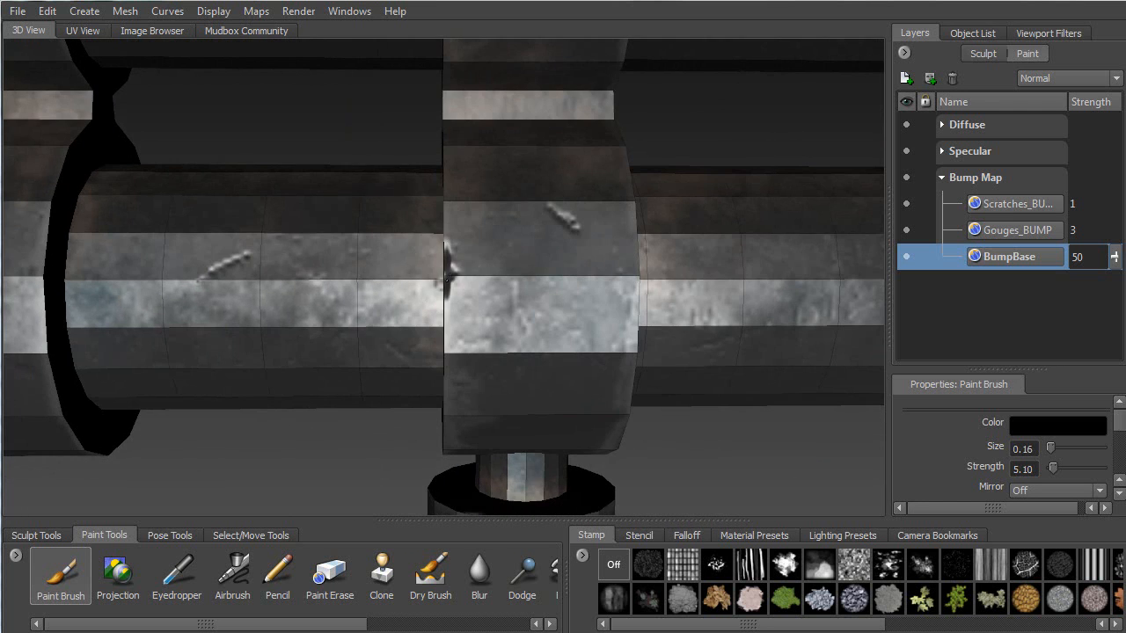
{"action": "left_click_drag", "start_coordinate": [448, 270], "coordinate": [450, 248]}
{"action": "left_click_drag", "start_coordinate": [406, 286], "coordinate": [414, 288], "text": "alt"}
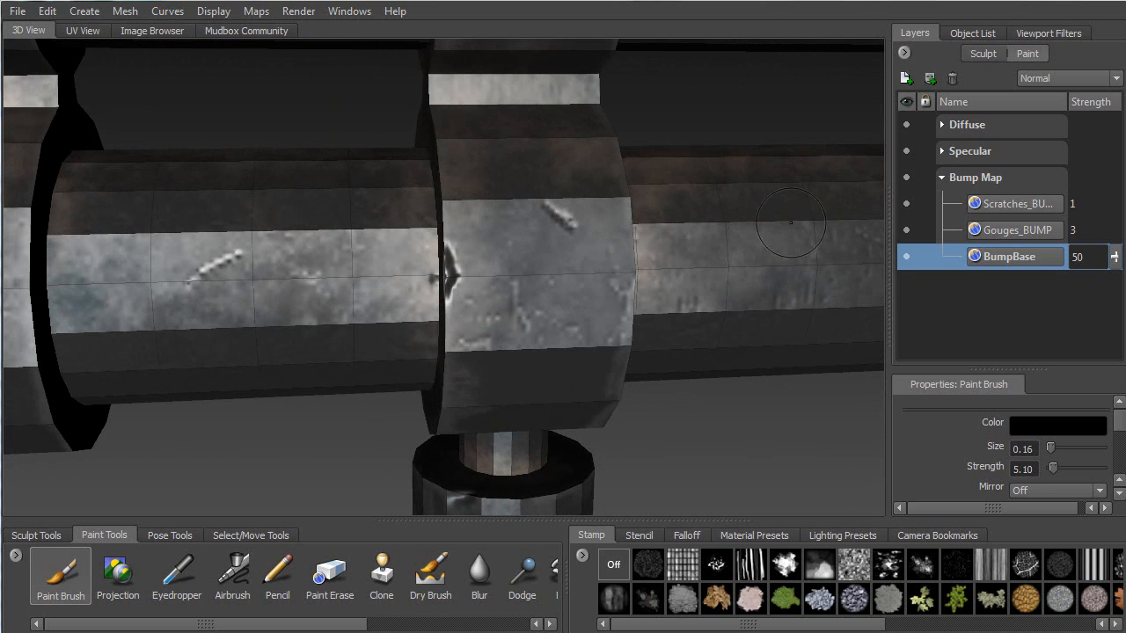
Set the default material's gloss colour to 0.01 for red, green and blue.
{"action": "left_click", "coordinate": [974, 33]}
{"action": "left_click", "coordinate": [991, 234]}
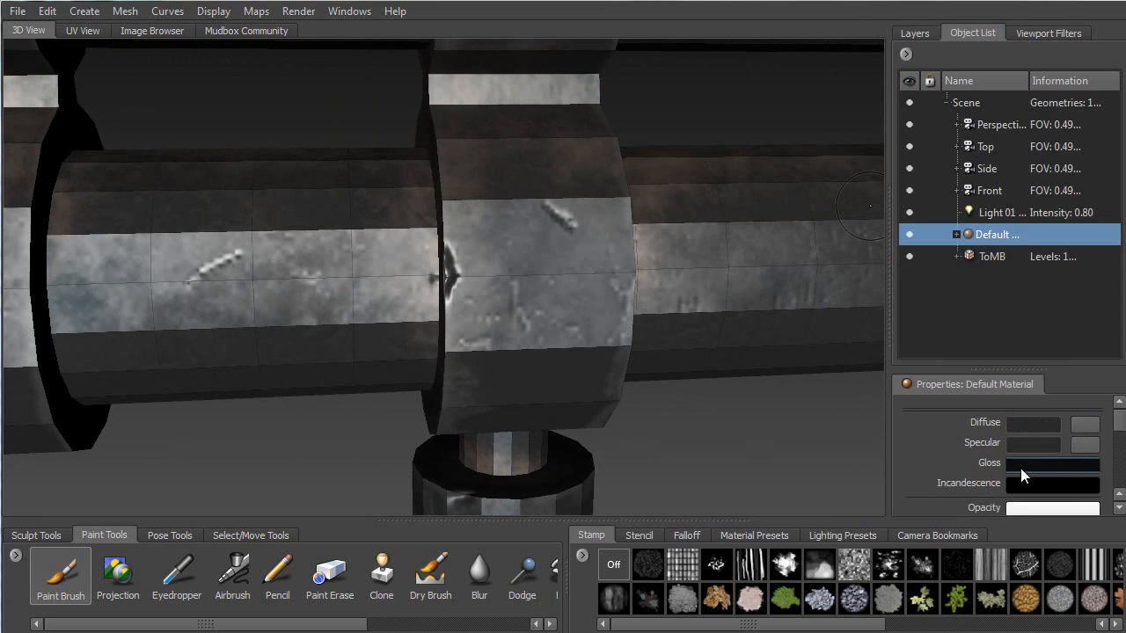
{"action": "left_click", "coordinate": [1022, 466]}
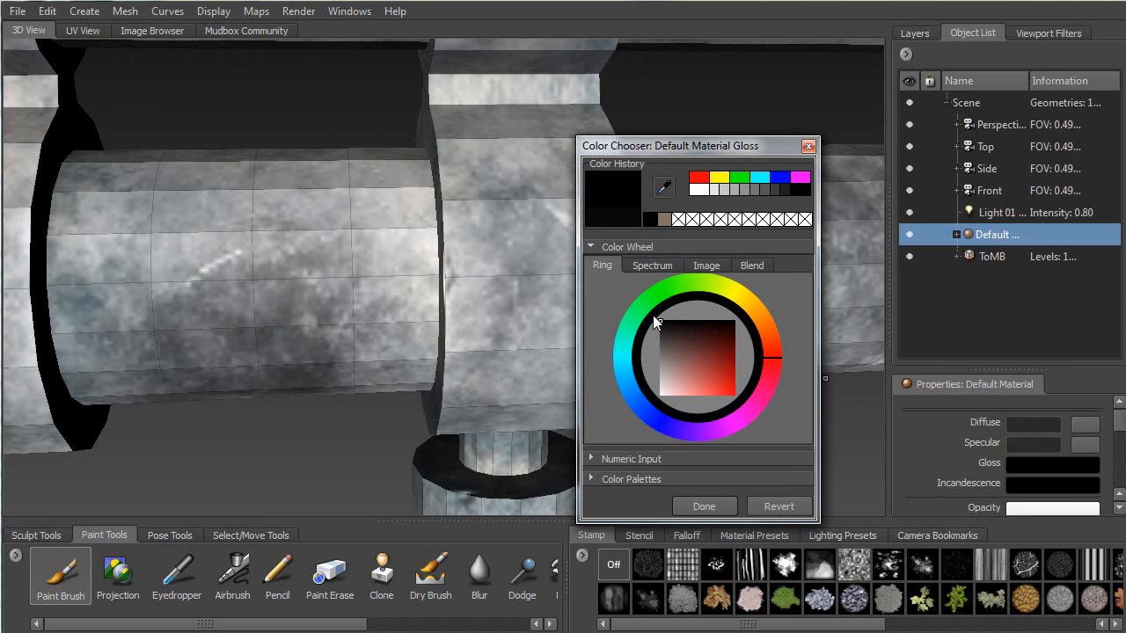
{"action": "left_click", "coordinate": [663, 325]}
{"action": "left_click", "coordinate": [592, 460]}
{"action": "double_click", "coordinate": [634, 501]}
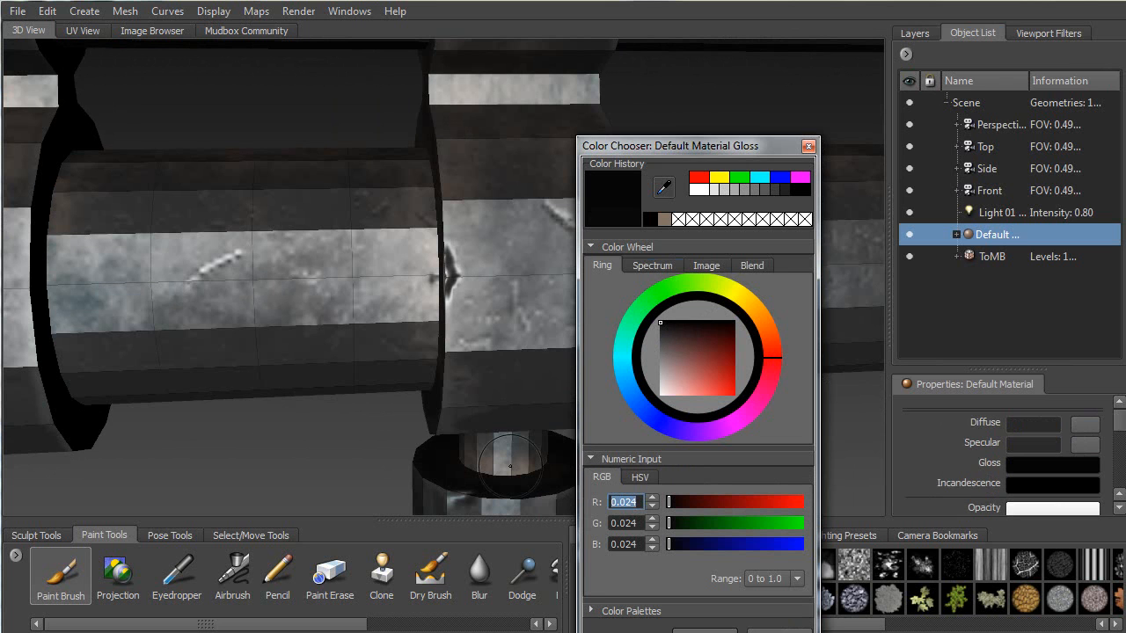
{"action": "key", "text": "Tab"}
{"action": "type", "text": ".01"}
{"action": "key", "text": "Tab"}
{"action": "type", "text": ".01"}
{"action": "key", "text": "Tab"}
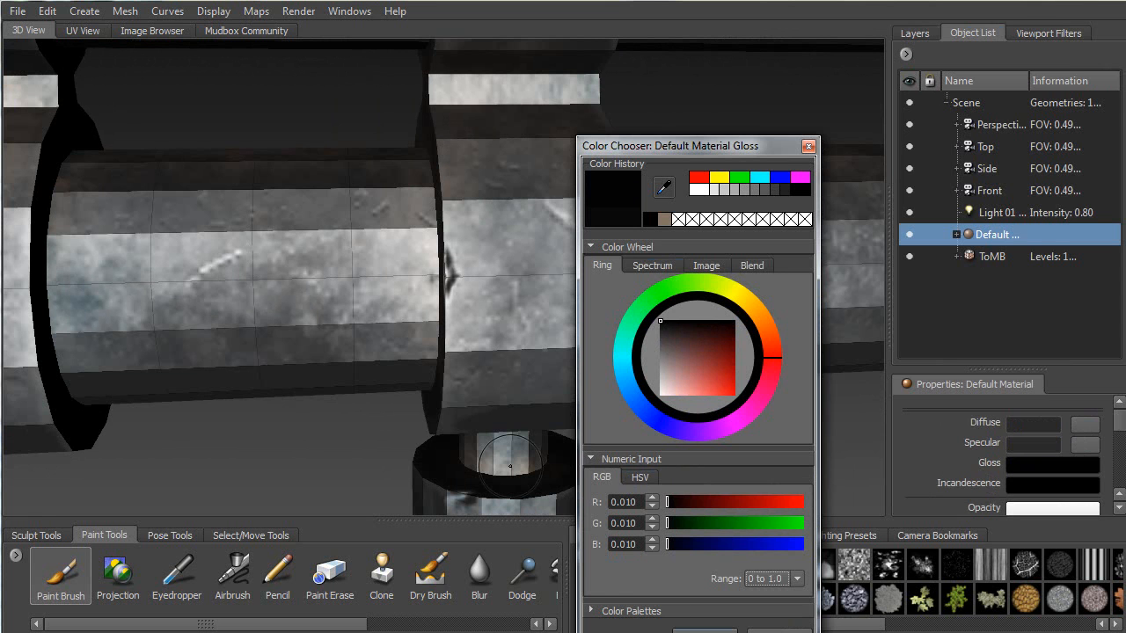
{"action": "key", "text": "Return"}
Paint a nick on the rear edge of the clamp ring above the round knob.
{"action": "mouse_move", "coordinate": [550, 333]}
{"action": "left_mouse_down", "text": "alt"}
{"action": "mouse_move", "coordinate": [601, 273]}
{"action": "mouse_move", "coordinate": [651, 335]}
{"action": "mouse_move", "coordinate": [429, 355]}
{"action": "mouse_move", "coordinate": [615, 280]}
{"action": "left_mouse_up", "text": "alt"}
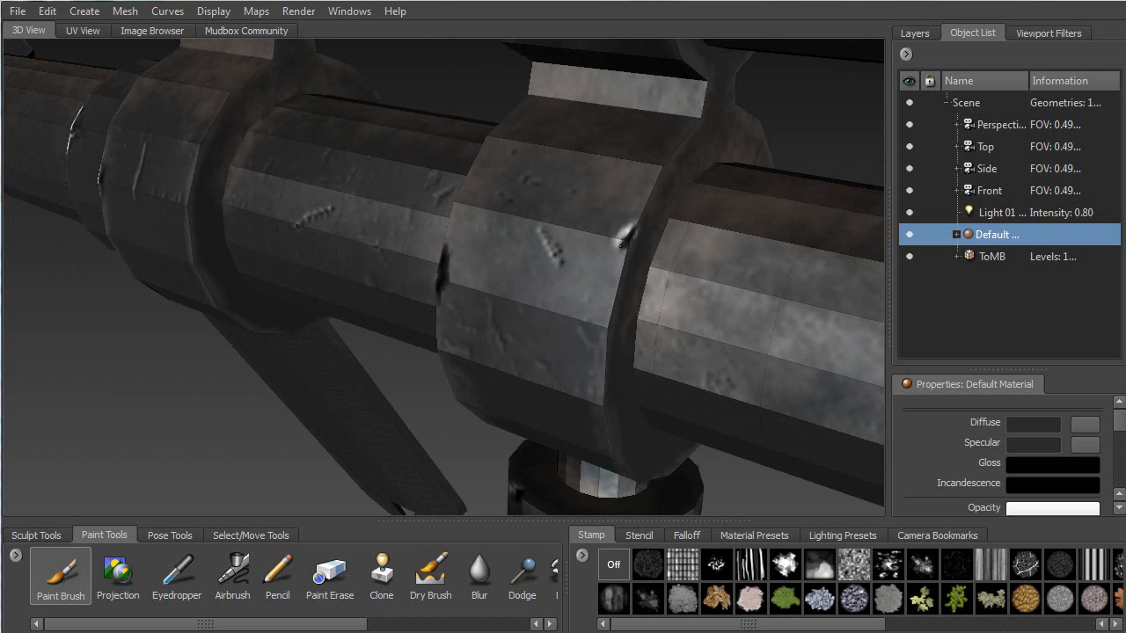
{"action": "left_click_drag", "start_coordinate": [616, 280], "coordinate": [621, 257]}
{"action": "left_click_drag", "start_coordinate": [602, 253], "coordinate": [688, 226], "text": "alt"}
Paint a curved dent on the upper edge of the small barrel block and a tiny pit on the band below it.
{"action": "middle_click_drag", "start_coordinate": [458, 248], "coordinate": [513, 272], "text": "alt"}
{"action": "left_click_drag", "start_coordinate": [512, 271], "coordinate": [504, 274], "text": "alt"}
{"action": "right_click_drag", "start_coordinate": [504, 273], "coordinate": [493, 269], "text": "alt"}
{"action": "mouse_move", "coordinate": [493, 269]}
{"action": "left_mouse_down", "text": "alt"}
{"action": "mouse_move", "coordinate": [444, 270]}
{"action": "mouse_move", "coordinate": [431, 304]}
{"action": "mouse_move", "coordinate": [524, 289]}
{"action": "mouse_move", "coordinate": [443, 457]}
{"action": "left_mouse_up", "text": "alt"}
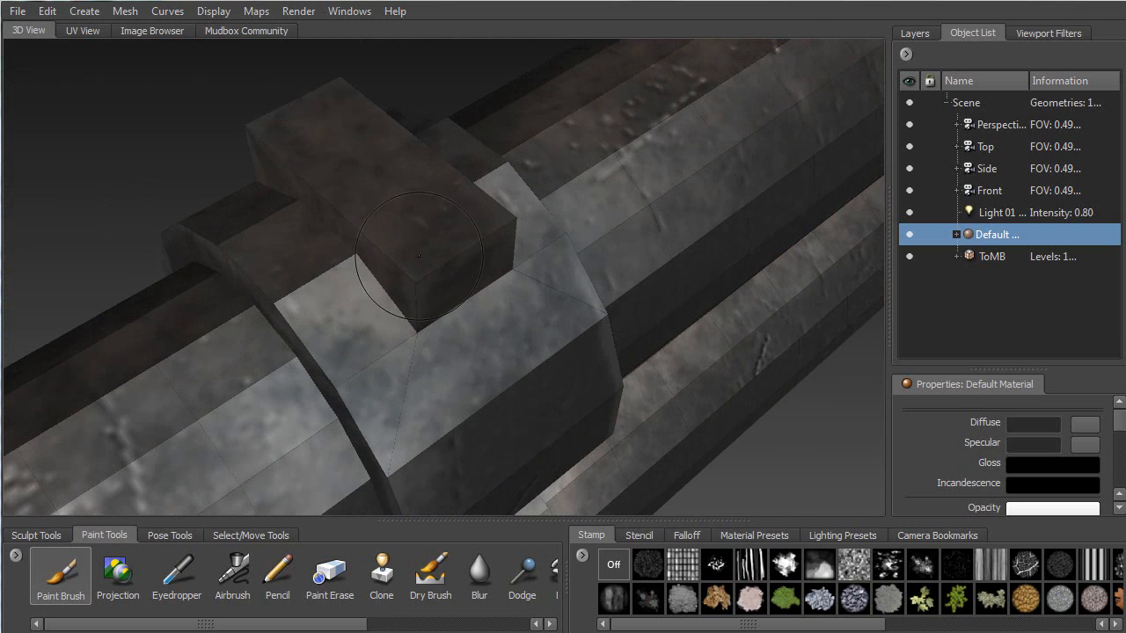
{"action": "mouse_move", "coordinate": [456, 255]}
{"action": "left_mouse_down", "text": "alt"}
{"action": "mouse_move", "coordinate": [363, 220]}
{"action": "mouse_move", "coordinate": [395, 264]}
{"action": "left_mouse_up", "text": "alt"}
{"action": "middle_click_drag", "start_coordinate": [396, 264], "coordinate": [473, 104], "text": "alt"}
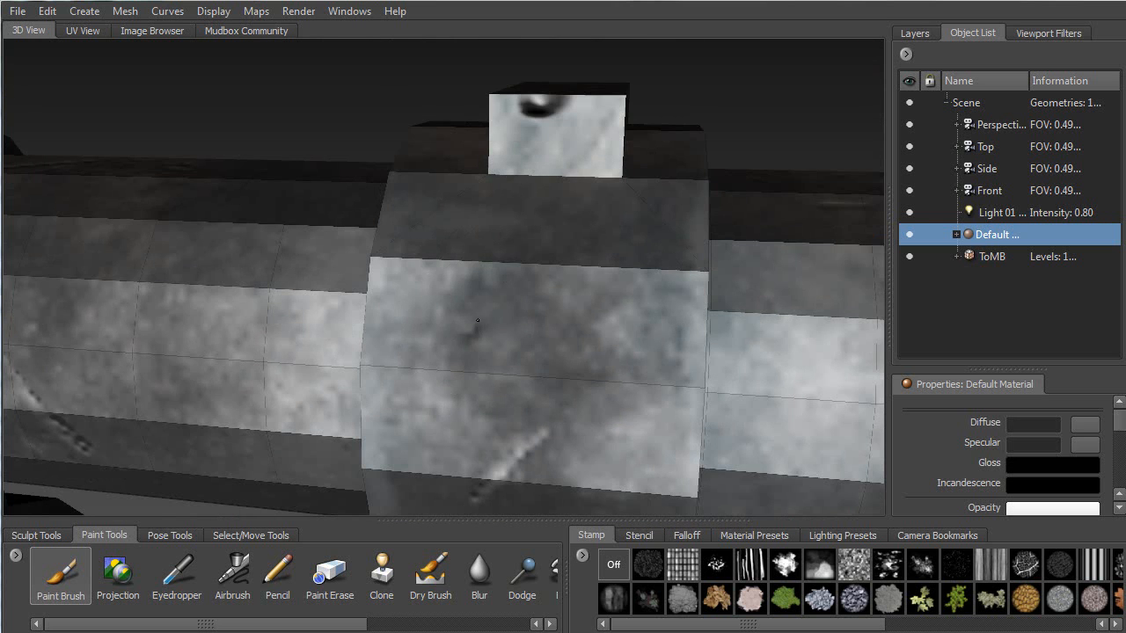
Paint a small black dent on the barrel just behind the band with the small block.
{"action": "middle_click_drag", "start_coordinate": [488, 328], "coordinate": [121, 144], "text": "alt"}
{"action": "mouse_move", "coordinate": [659, 229]}
{"action": "left_mouse_down"}
{"action": "mouse_move", "coordinate": [641, 235]}
{"action": "mouse_move", "coordinate": [657, 230]}
{"action": "left_mouse_up"}
{"action": "right_click_drag", "start_coordinate": [657, 230], "coordinate": [510, 304], "text": "alt"}
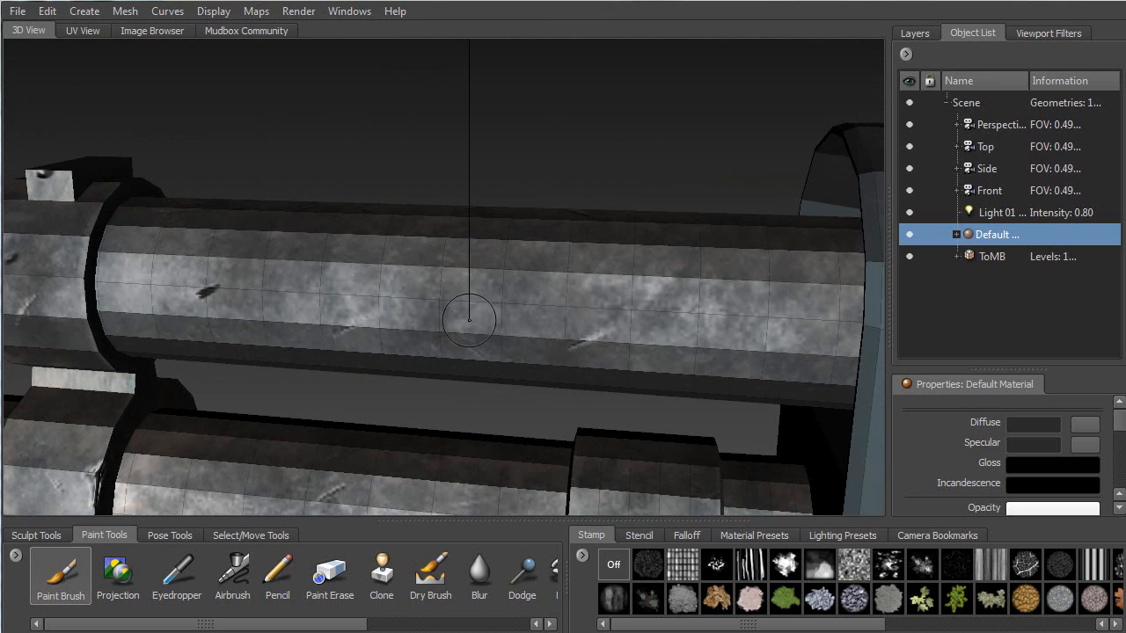
Paint two rounded dents on the upper side of the gas cylinder's tapered front section.
{"action": "mouse_move", "coordinate": [525, 299]}
{"action": "left_mouse_down", "text": "alt"}
{"action": "mouse_move", "coordinate": [531, 346]}
{"action": "mouse_move", "coordinate": [390, 266]}
{"action": "mouse_move", "coordinate": [406, 379]}
{"action": "mouse_move", "coordinate": [573, 270]}
{"action": "mouse_move", "coordinate": [375, 262]}
{"action": "mouse_move", "coordinate": [387, 269]}
{"action": "left_mouse_up", "text": "alt"}
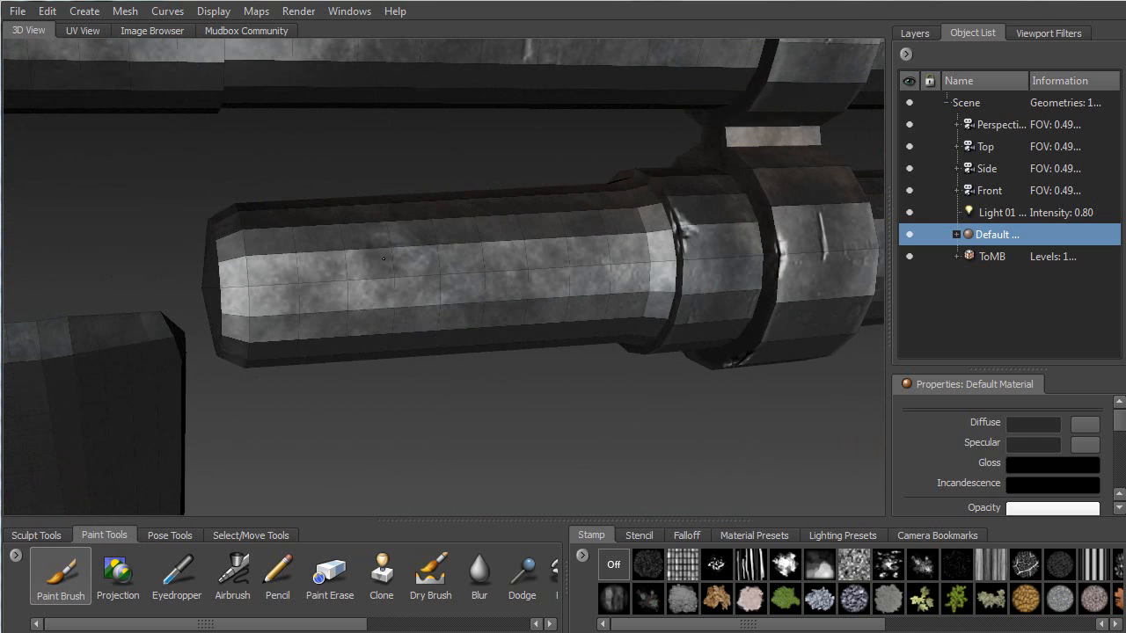
{"action": "left_click_drag", "start_coordinate": [376, 276], "coordinate": [350, 285], "text": "alt"}
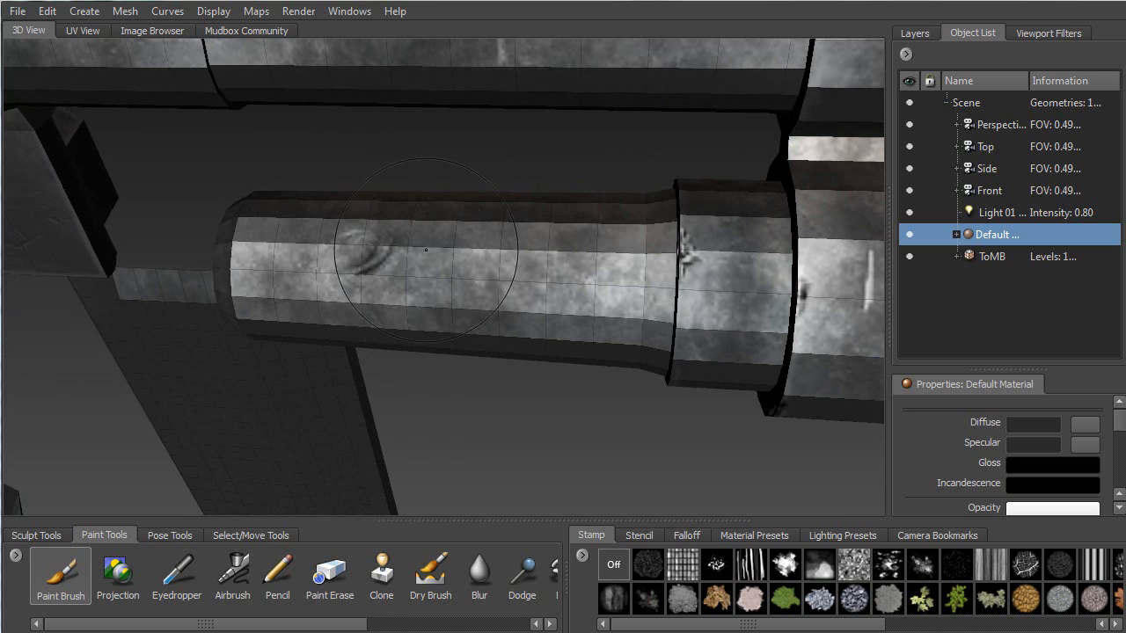
{"action": "left_click_drag", "start_coordinate": [395, 241], "coordinate": [458, 255], "text": "alt"}
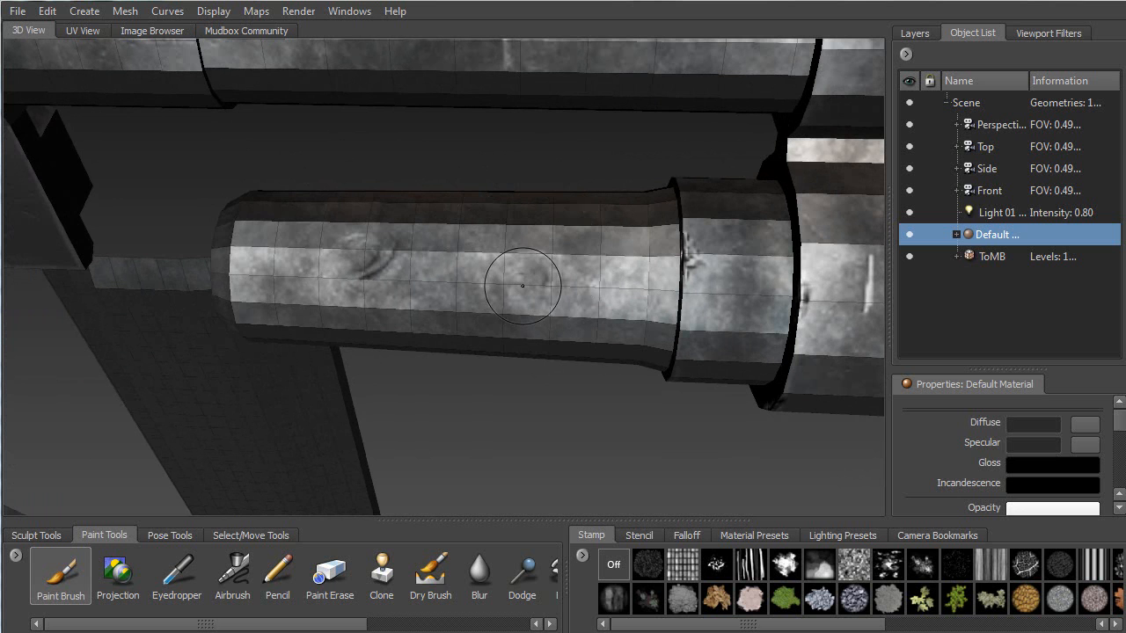
{"action": "left_click_drag", "start_coordinate": [510, 299], "coordinate": [526, 243], "text": "alt"}
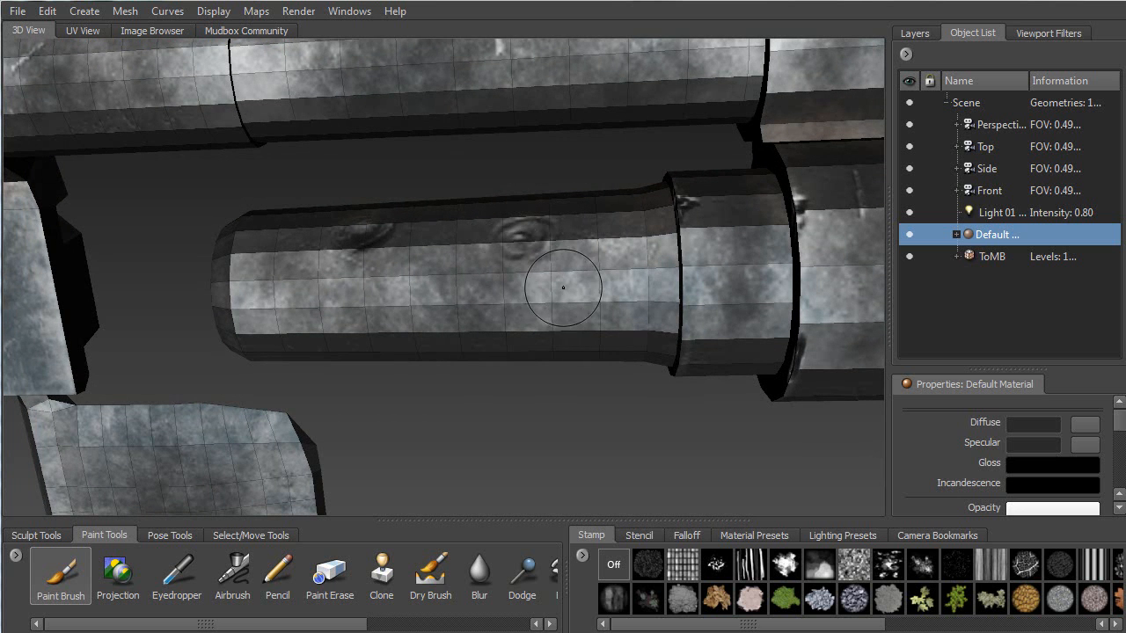
{"action": "mouse_move", "coordinate": [615, 282]}
{"action": "left_mouse_down", "text": "alt"}
{"action": "mouse_move", "coordinate": [558, 244]}
{"action": "mouse_move", "coordinate": [548, 292]}
{"action": "left_mouse_up", "text": "alt"}
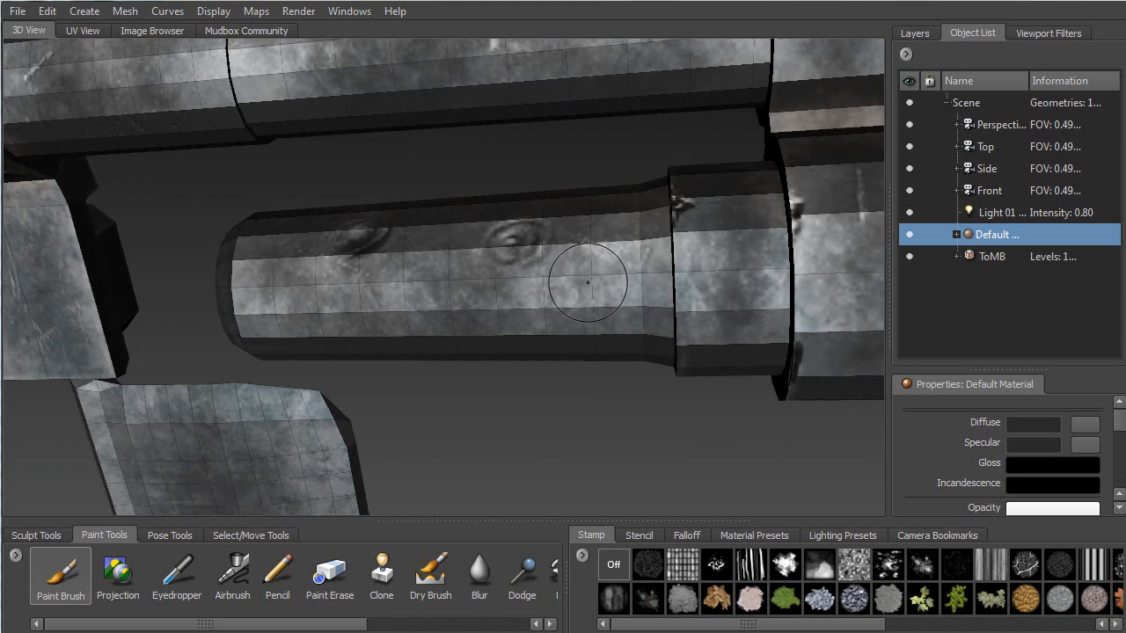
{"action": "mouse_move", "coordinate": [530, 283]}
{"action": "left_mouse_down", "text": "alt"}
{"action": "mouse_move", "coordinate": [535, 309]}
{"action": "mouse_move", "coordinate": [523, 315]}
{"action": "mouse_move", "coordinate": [536, 321]}
{"action": "mouse_move", "coordinate": [554, 296]}
{"action": "mouse_move", "coordinate": [561, 312]}
{"action": "mouse_move", "coordinate": [499, 276]}
{"action": "mouse_move", "coordinate": [542, 287]}
{"action": "mouse_move", "coordinate": [438, 265]}
{"action": "mouse_move", "coordinate": [462, 236]}
{"action": "left_mouse_up", "text": "alt"}
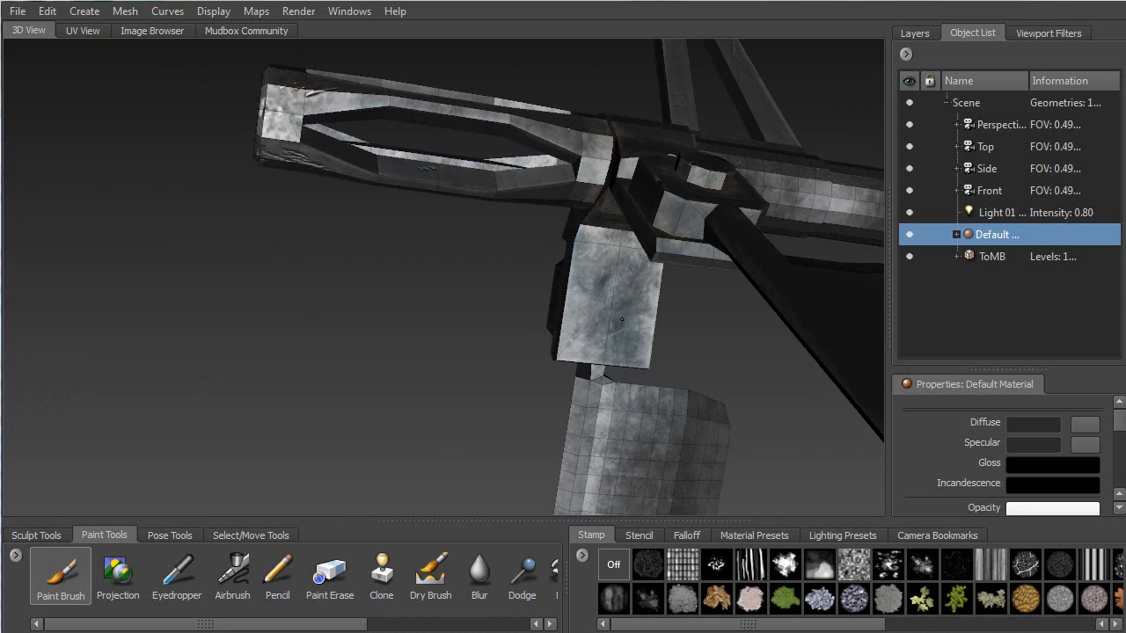
Paint dents and scratches on the flat sides of the square bipod block below the flash hider.
{"action": "left_click_drag", "start_coordinate": [626, 351], "coordinate": [371, 396], "text": "alt"}
{"action": "left_click", "coordinate": [369, 394]}
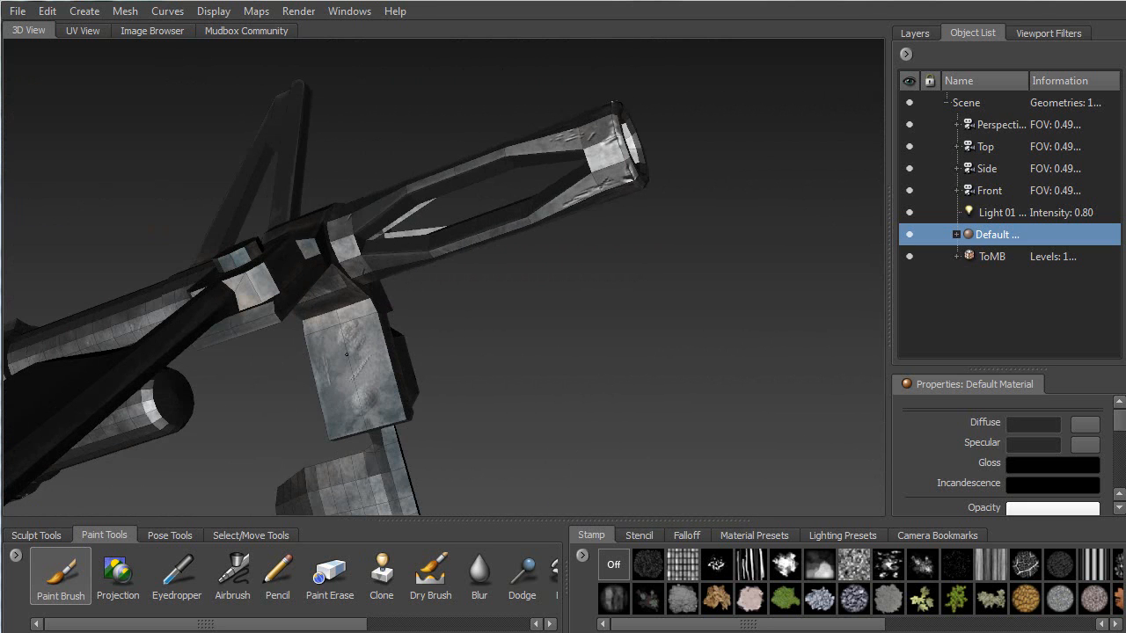
{"action": "left_click_drag", "start_coordinate": [360, 346], "coordinate": [351, 226], "text": "alt"}
Paint an irregular gouge low on the receiver's side block and small dents on the adjoining upright and corner.
{"action": "left_click_drag", "start_coordinate": [488, 256], "coordinate": [346, 331], "text": "alt"}
{"action": "left_click_drag", "start_coordinate": [422, 166], "coordinate": [447, 176], "text": "alt"}
{"action": "left_click_drag", "start_coordinate": [493, 316], "coordinate": [432, 254], "text": "alt"}
{"action": "right_click_drag", "start_coordinate": [449, 274], "coordinate": [406, 448], "text": "alt"}
{"action": "left_click_drag", "start_coordinate": [372, 288], "coordinate": [389, 256], "text": "alt"}
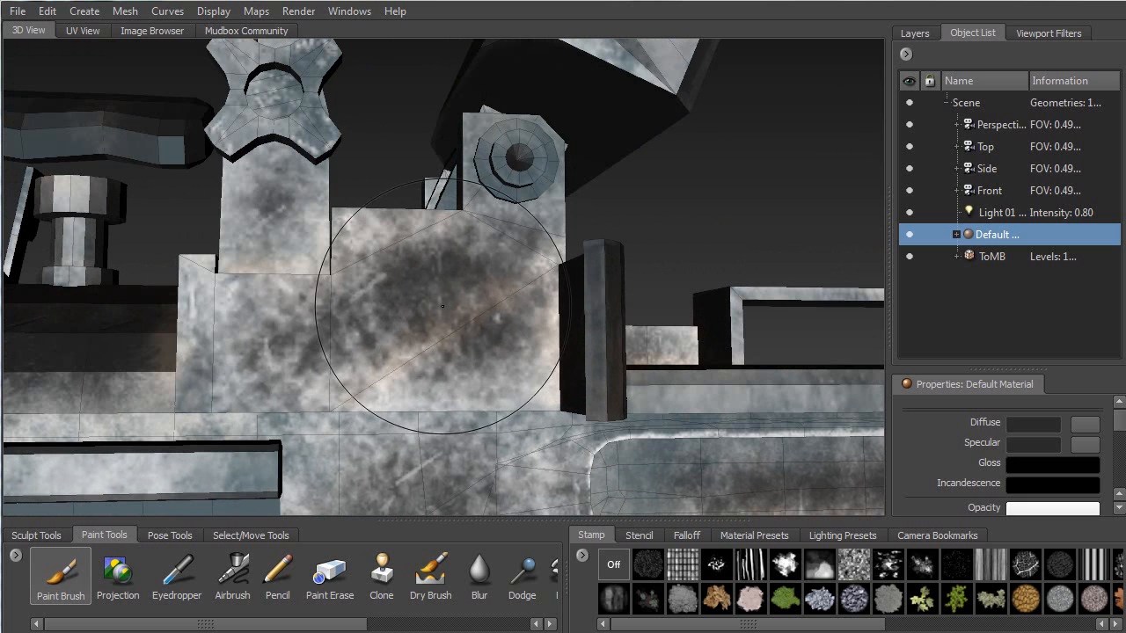
{"action": "left_click_drag", "start_coordinate": [416, 312], "coordinate": [305, 231], "text": "alt"}
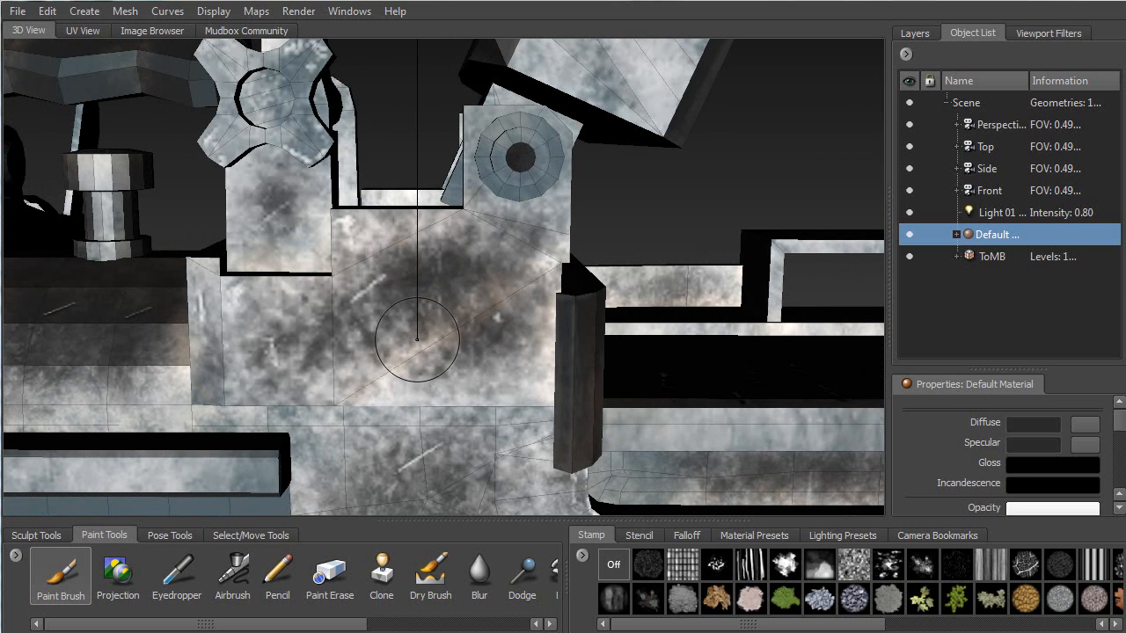
{"action": "left_click_drag", "start_coordinate": [419, 326], "coordinate": [436, 356], "text": "alt"}
{"action": "mouse_move", "coordinate": [533, 351]}
{"action": "left_mouse_down", "text": "alt"}
{"action": "mouse_move", "coordinate": [375, 425]}
{"action": "mouse_move", "coordinate": [311, 359]}
{"action": "mouse_move", "coordinate": [521, 370]}
{"action": "mouse_move", "coordinate": [466, 365]}
{"action": "left_mouse_up", "text": "alt"}
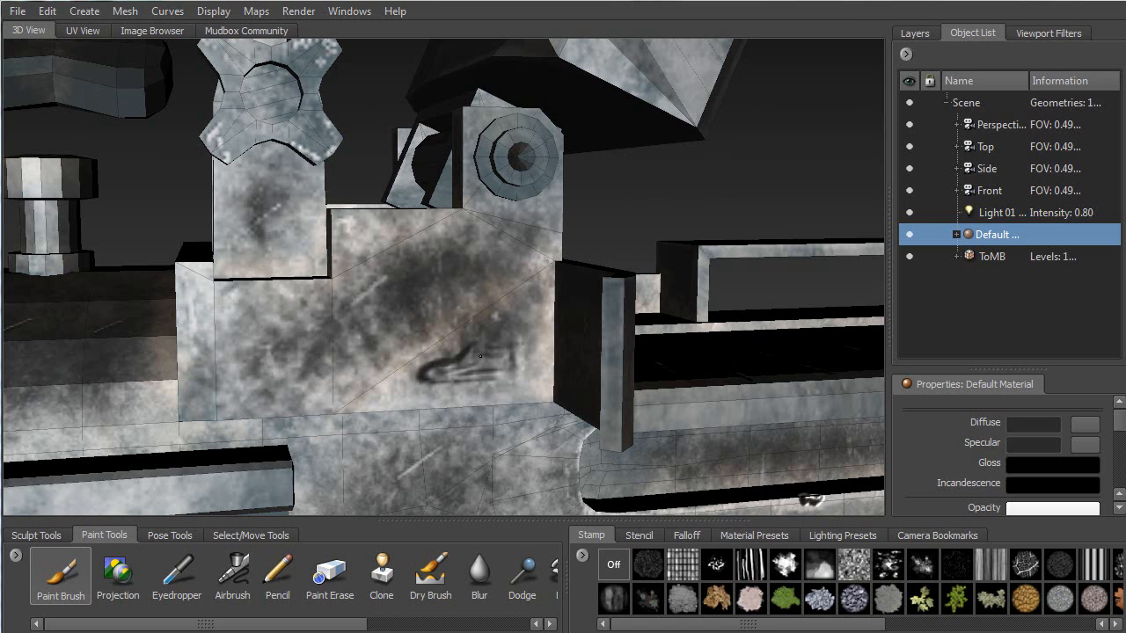
{"action": "left_click_drag", "start_coordinate": [495, 361], "coordinate": [510, 366]}
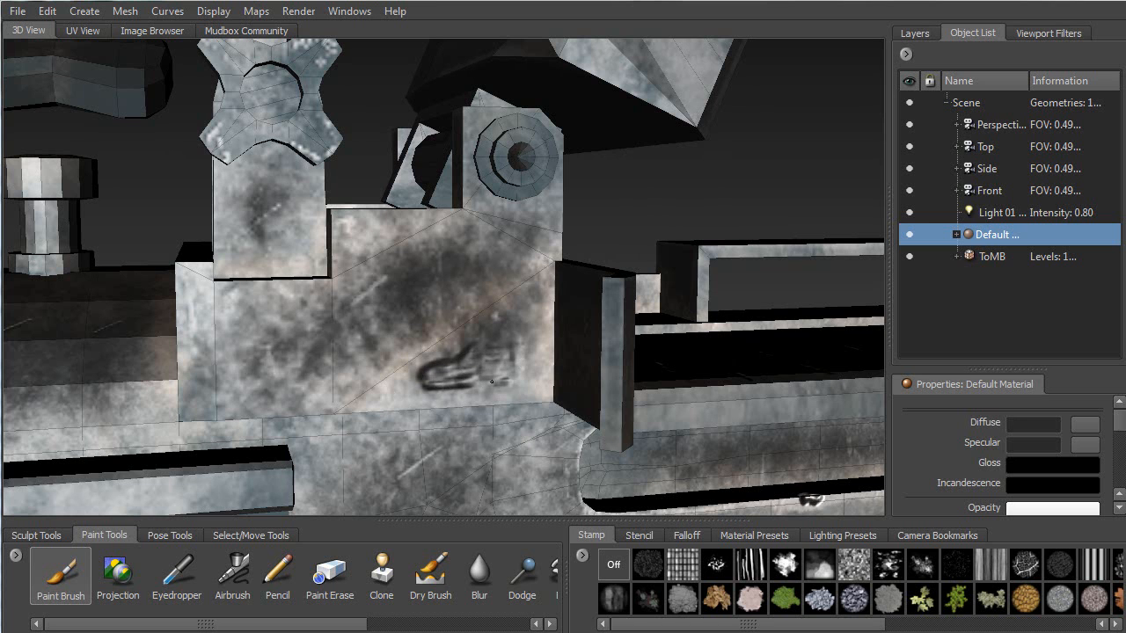
{"action": "mouse_move", "coordinate": [518, 379]}
{"action": "left_mouse_down", "text": "alt"}
{"action": "mouse_move", "coordinate": [479, 380]}
{"action": "mouse_move", "coordinate": [519, 414]}
{"action": "mouse_move", "coordinate": [548, 361]}
{"action": "mouse_move", "coordinate": [523, 391]}
{"action": "mouse_move", "coordinate": [493, 387]}
{"action": "mouse_move", "coordinate": [502, 372]}
{"action": "mouse_move", "coordinate": [684, 432]}
{"action": "mouse_move", "coordinate": [394, 399]}
{"action": "mouse_move", "coordinate": [345, 314]}
{"action": "left_mouse_up", "text": "alt"}
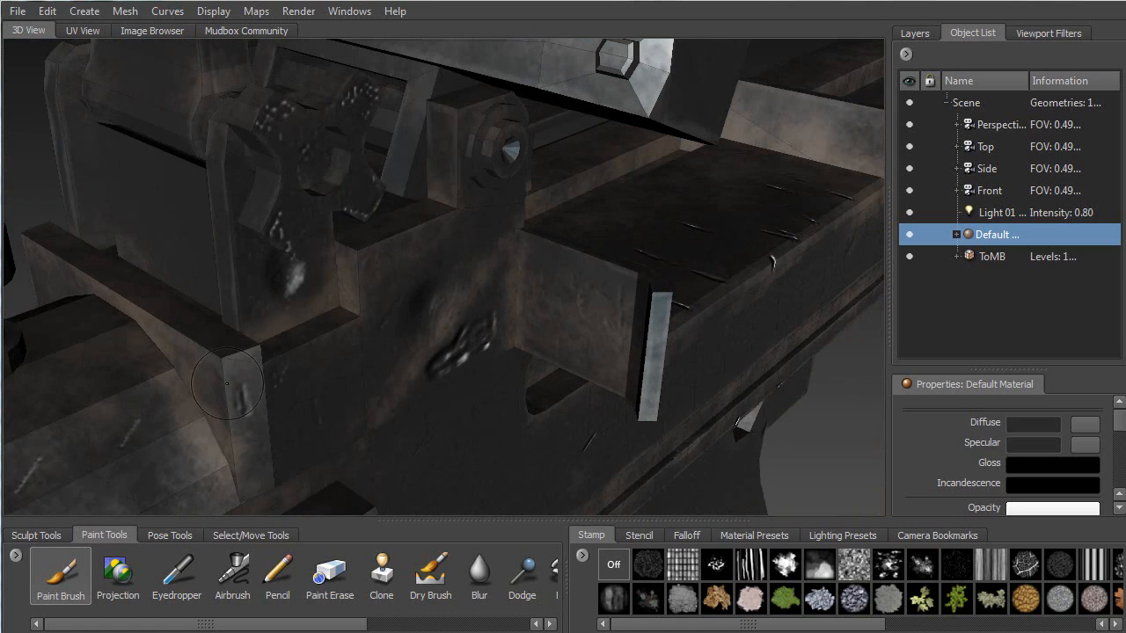
{"action": "left_click_drag", "start_coordinate": [316, 390], "coordinate": [251, 251], "text": "alt"}
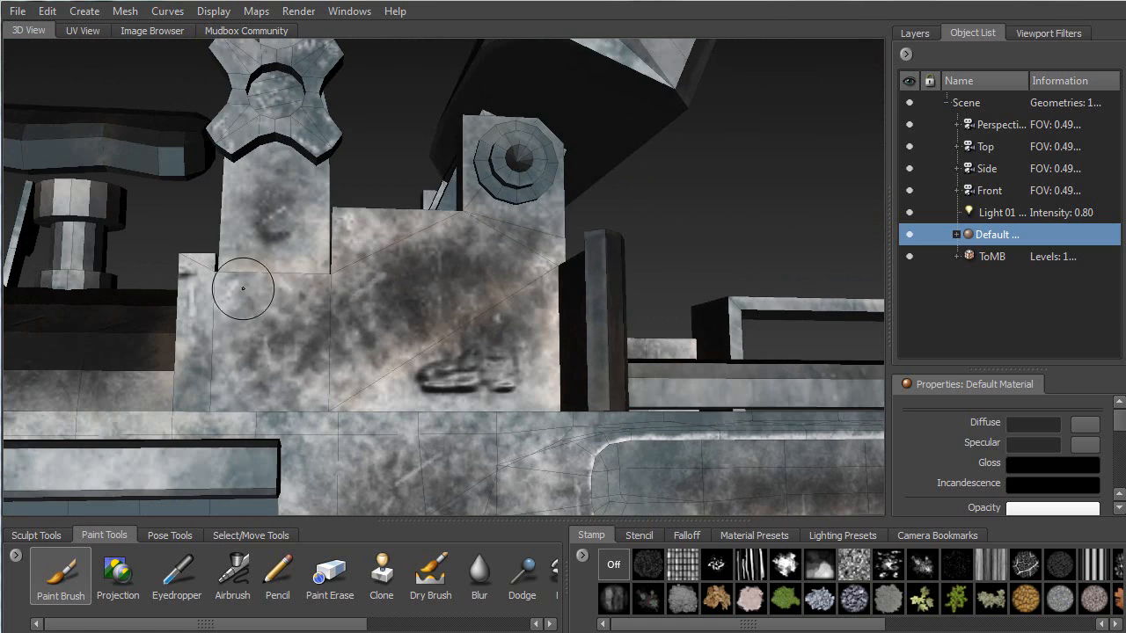
Paint chipped dents along the upper edge of the long side rail ahead of the receiver.
{"action": "middle_click_drag", "start_coordinate": [281, 370], "coordinate": [244, 103], "text": "alt"}
{"action": "mouse_move", "coordinate": [358, 300]}
{"action": "left_mouse_down", "text": "alt"}
{"action": "mouse_move", "coordinate": [367, 328]}
{"action": "mouse_move", "coordinate": [383, 290]}
{"action": "left_mouse_up", "text": "alt"}
{"action": "left_click_drag", "start_coordinate": [518, 219], "coordinate": [489, 247], "text": "alt"}
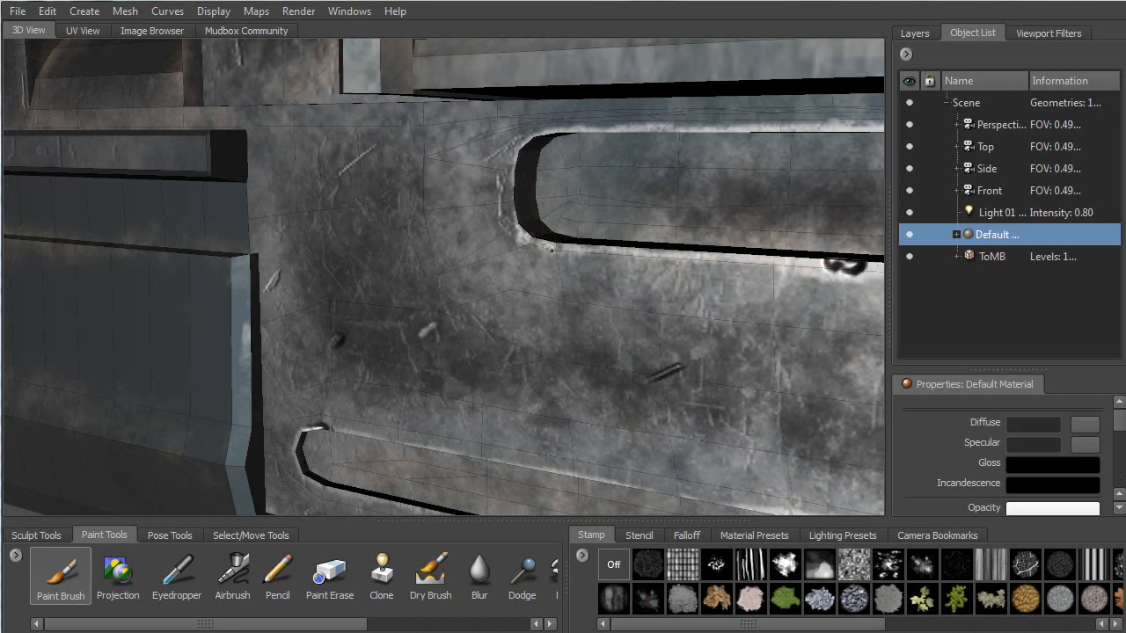
{"action": "left_click_drag", "start_coordinate": [517, 202], "coordinate": [536, 159], "text": "alt"}
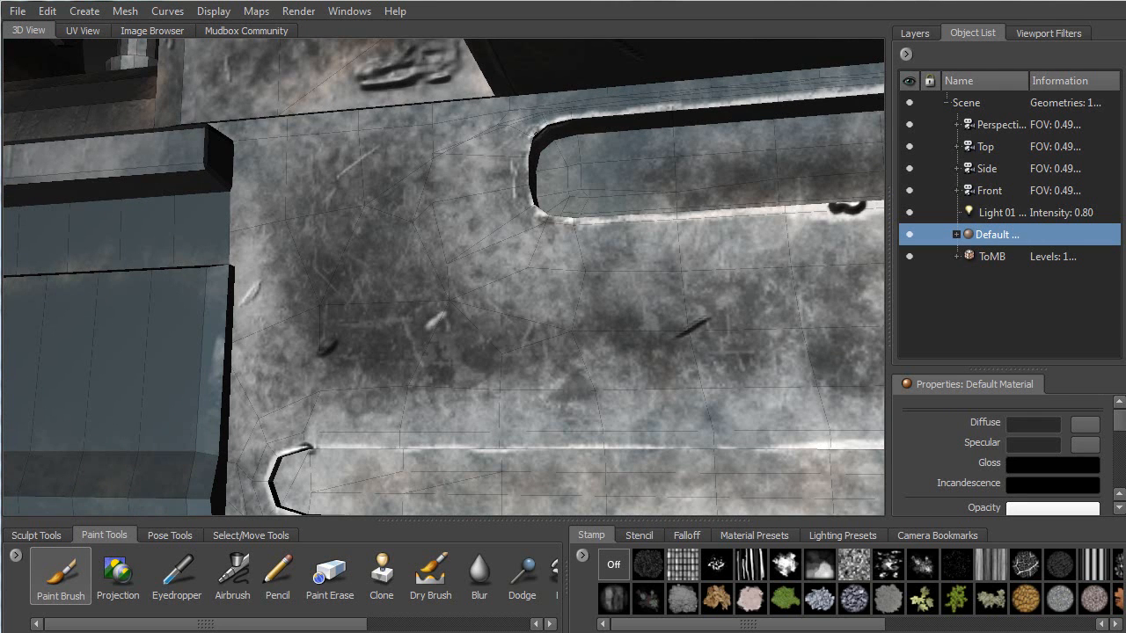
{"action": "middle_click_drag", "start_coordinate": [358, 184], "coordinate": [503, 291], "text": "alt"}
{"action": "mouse_move", "coordinate": [503, 291]}
{"action": "left_mouse_down", "text": "alt"}
{"action": "mouse_move", "coordinate": [423, 272]}
{"action": "mouse_move", "coordinate": [356, 229]}
{"action": "mouse_move", "coordinate": [332, 251]}
{"action": "mouse_move", "coordinate": [374, 253]}
{"action": "left_mouse_up", "text": "alt"}
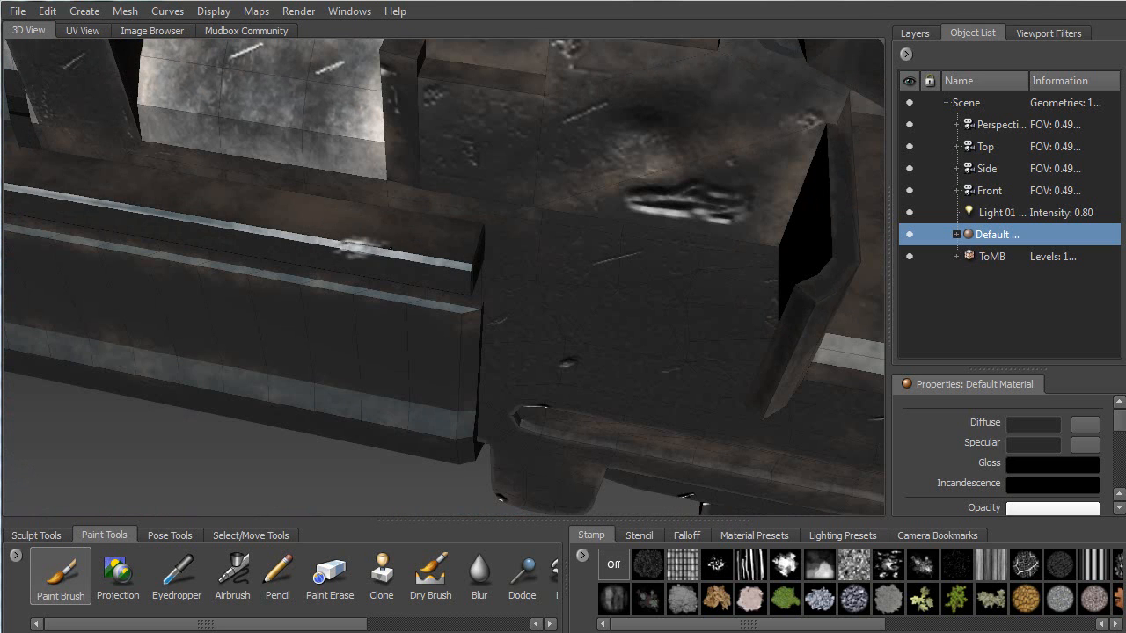
{"action": "mouse_move", "coordinate": [341, 186]}
{"action": "left_mouse_down", "text": "alt"}
{"action": "mouse_move", "coordinate": [468, 206]}
{"action": "mouse_move", "coordinate": [480, 248]}
{"action": "mouse_move", "coordinate": [478, 238]}
{"action": "left_mouse_up", "text": "alt"}
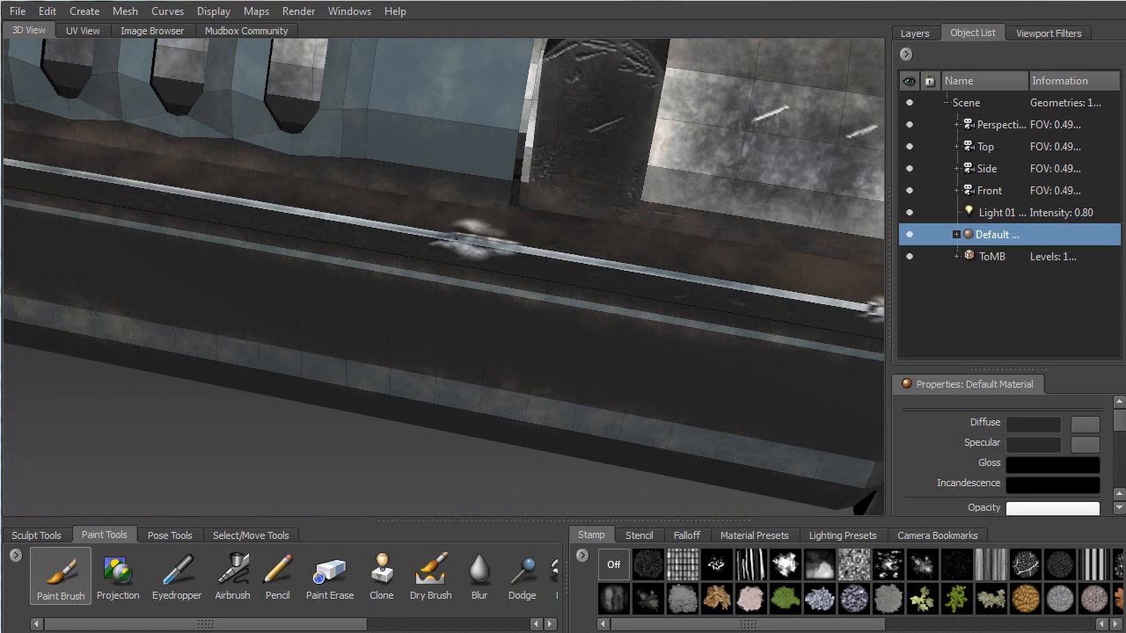
{"action": "left_click_drag", "start_coordinate": [402, 256], "coordinate": [562, 186], "text": "alt"}
{"action": "left_click_drag", "start_coordinate": [363, 231], "coordinate": [335, 145], "text": "alt"}
{"action": "mouse_move", "coordinate": [481, 149]}
{"action": "left_mouse_down"}
{"action": "mouse_move", "coordinate": [516, 164]}
{"action": "mouse_move", "coordinate": [491, 167]}
{"action": "mouse_move", "coordinate": [540, 181]}
{"action": "left_mouse_up"}
Paint a ragged dent on the long lower edge of the receiver's wide side face.
{"action": "right_click_drag", "start_coordinate": [546, 183], "coordinate": [492, 114], "text": "alt"}
{"action": "middle_click_drag", "start_coordinate": [493, 113], "coordinate": [115, 96], "text": "alt"}
{"action": "left_click_drag", "start_coordinate": [519, 189], "coordinate": [431, 248], "text": "alt"}
{"action": "middle_click_drag", "start_coordinate": [431, 248], "coordinate": [142, 281], "text": "alt"}
{"action": "left_click_drag", "start_coordinate": [141, 281], "coordinate": [538, 230], "text": "alt"}
{"action": "key", "text": "f"}
{"action": "mouse_move", "coordinate": [597, 180]}
{"action": "left_mouse_down", "text": "alt"}
{"action": "mouse_move", "coordinate": [369, 251]}
{"action": "mouse_move", "coordinate": [339, 237]}
{"action": "mouse_move", "coordinate": [414, 207]}
{"action": "mouse_move", "coordinate": [454, 264]}
{"action": "mouse_move", "coordinate": [481, 274]}
{"action": "mouse_move", "coordinate": [482, 262]}
{"action": "mouse_move", "coordinate": [406, 261]}
{"action": "mouse_move", "coordinate": [515, 263]}
{"action": "left_mouse_up", "text": "alt"}
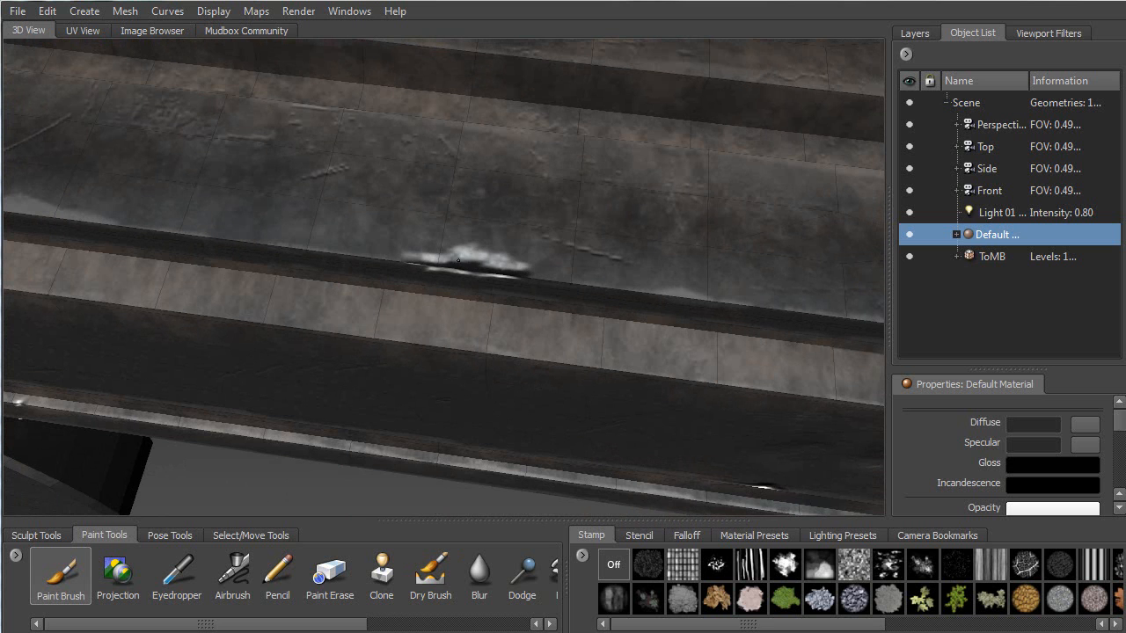
Paint nicks around the angled end of the receiver's upper recessed panel and a small dent on the ledge below.
{"action": "mouse_move", "coordinate": [422, 277]}
{"action": "left_mouse_down", "text": "alt"}
{"action": "mouse_move", "coordinate": [247, 284]}
{"action": "mouse_move", "coordinate": [114, 257]}
{"action": "left_mouse_up", "text": "alt"}
{"action": "mouse_move", "coordinate": [325, 336]}
{"action": "left_mouse_down", "text": "alt"}
{"action": "mouse_move", "coordinate": [344, 340]}
{"action": "mouse_move", "coordinate": [382, 405]}
{"action": "mouse_move", "coordinate": [486, 412]}
{"action": "mouse_move", "coordinate": [425, 402]}
{"action": "mouse_move", "coordinate": [458, 384]}
{"action": "mouse_move", "coordinate": [421, 420]}
{"action": "mouse_move", "coordinate": [465, 431]}
{"action": "mouse_move", "coordinate": [479, 413]}
{"action": "mouse_move", "coordinate": [453, 406]}
{"action": "left_mouse_up", "text": "alt"}
{"action": "right_click_drag", "start_coordinate": [453, 408], "coordinate": [371, 74], "text": "alt"}
{"action": "middle_click_drag", "start_coordinate": [264, 387], "coordinate": [402, 324], "text": "alt"}
{"action": "left_click_drag", "start_coordinate": [402, 324], "coordinate": [293, 273], "text": "alt"}
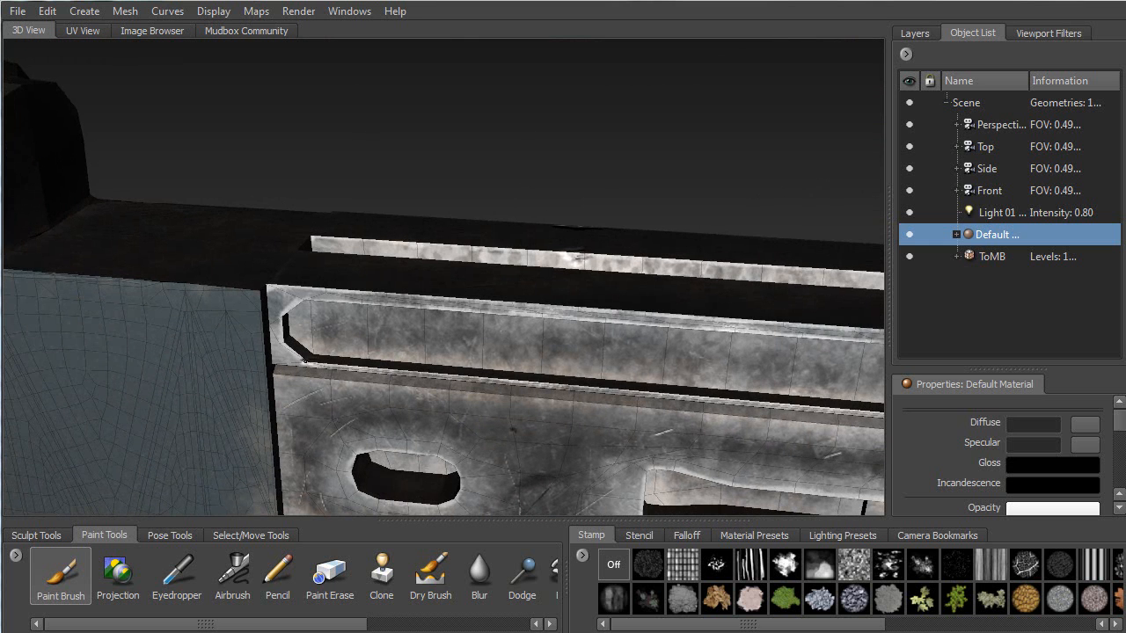
{"action": "key", "text": "f"}
{"action": "mouse_move", "coordinate": [392, 336]}
{"action": "left_mouse_down", "text": "alt"}
{"action": "mouse_move", "coordinate": [400, 418]}
{"action": "mouse_move", "coordinate": [407, 229]}
{"action": "left_mouse_up", "text": "alt"}
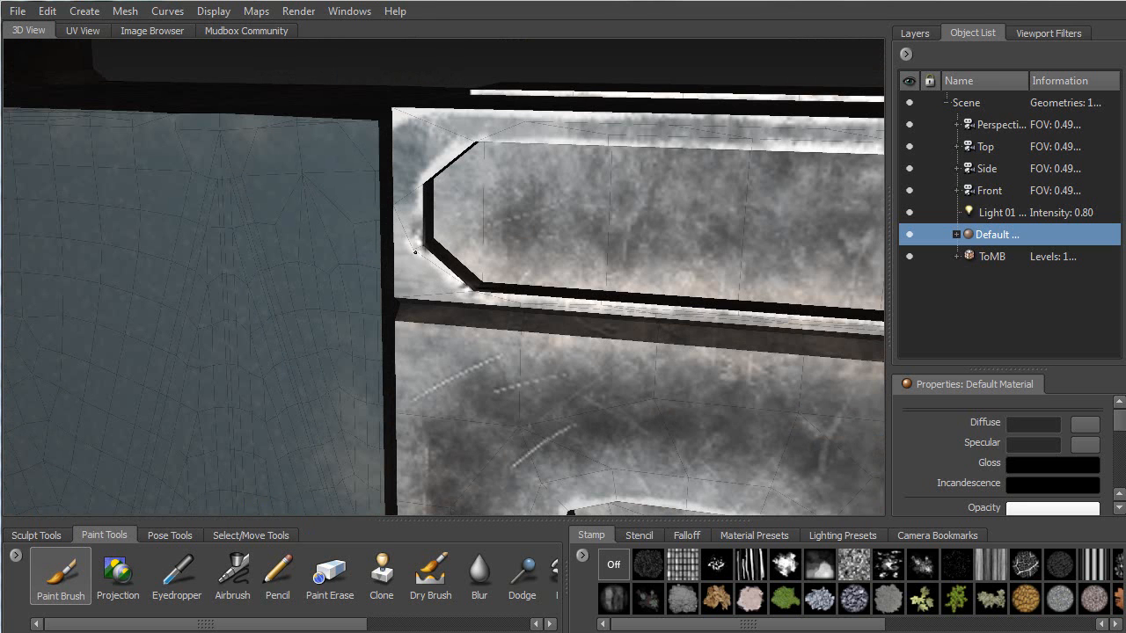
{"action": "left_click_drag", "start_coordinate": [418, 216], "coordinate": [419, 213]}
{"action": "mouse_move", "coordinate": [480, 143]}
{"action": "left_mouse_down"}
{"action": "mouse_move", "coordinate": [431, 176]}
{"action": "mouse_move", "coordinate": [477, 142]}
{"action": "left_mouse_up"}
{"action": "left_click_drag", "start_coordinate": [465, 289], "coordinate": [478, 372], "text": "alt"}
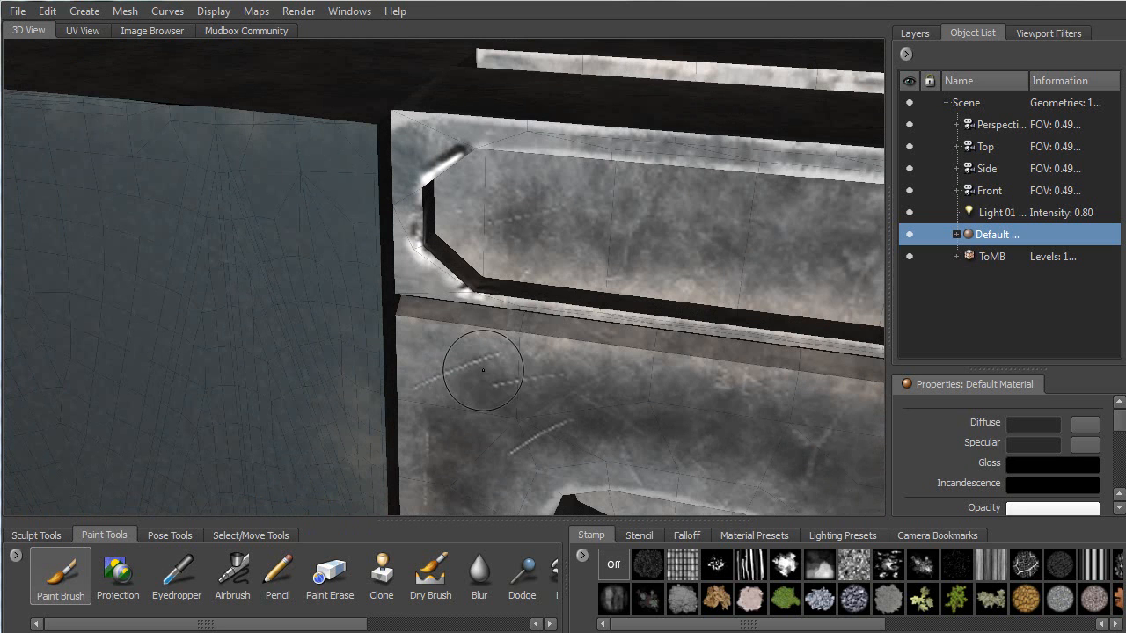
{"action": "mouse_move", "coordinate": [524, 332]}
{"action": "left_mouse_down"}
{"action": "mouse_move", "coordinate": [547, 336]}
{"action": "mouse_move", "coordinate": [473, 326]}
{"action": "left_mouse_up"}
Paint a nick on the lower rim of the elongated slot in the receiver's side.
{"action": "middle_click_drag", "start_coordinate": [498, 259], "coordinate": [279, 219], "text": "alt"}
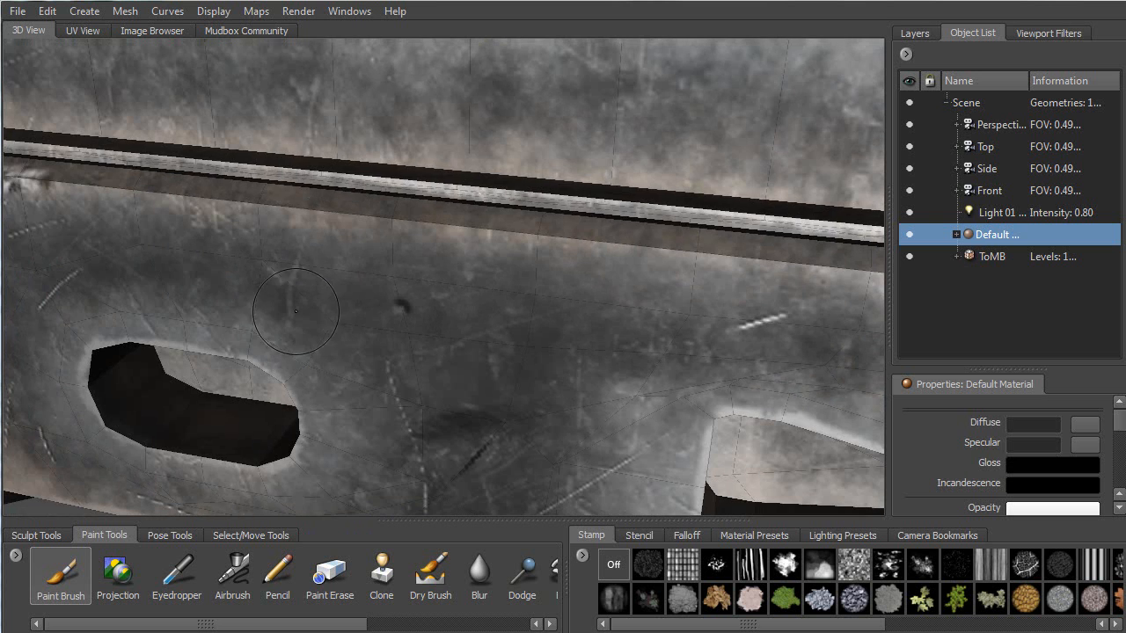
{"action": "left_click_drag", "start_coordinate": [283, 303], "coordinate": [434, 292], "text": "alt"}
{"action": "middle_click_drag", "start_coordinate": [250, 386], "coordinate": [352, 188], "text": "alt"}
{"action": "mouse_move", "coordinate": [352, 189]}
{"action": "left_mouse_down", "text": "alt"}
{"action": "mouse_move", "coordinate": [422, 273]}
{"action": "mouse_move", "coordinate": [372, 261]}
{"action": "left_mouse_up", "text": "alt"}
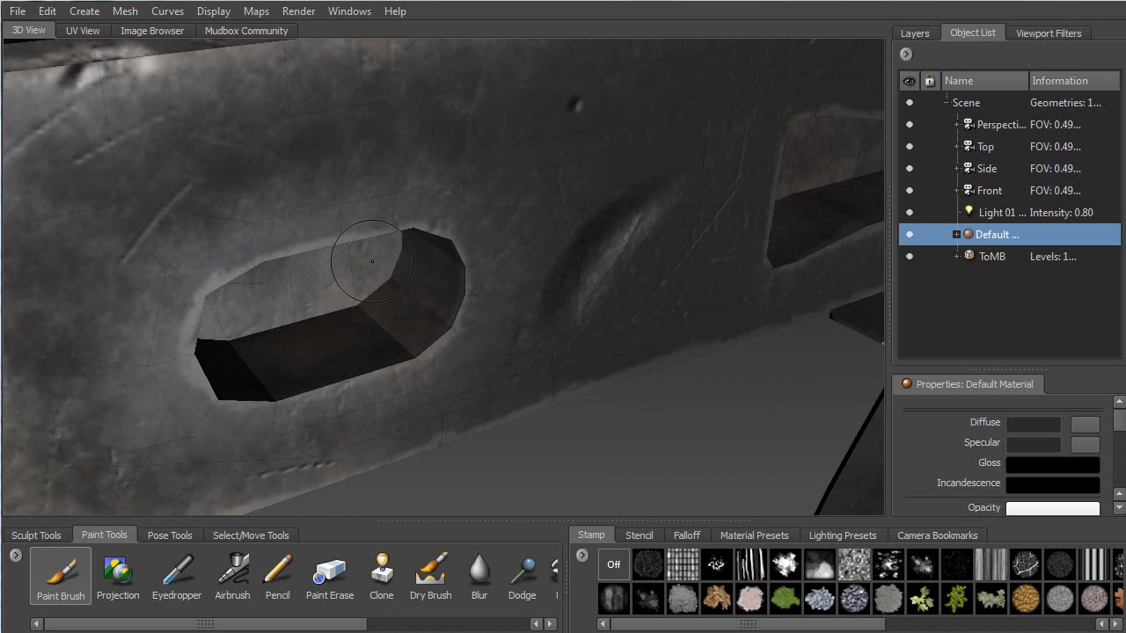
{"action": "left_click_drag", "start_coordinate": [440, 343], "coordinate": [394, 358]}
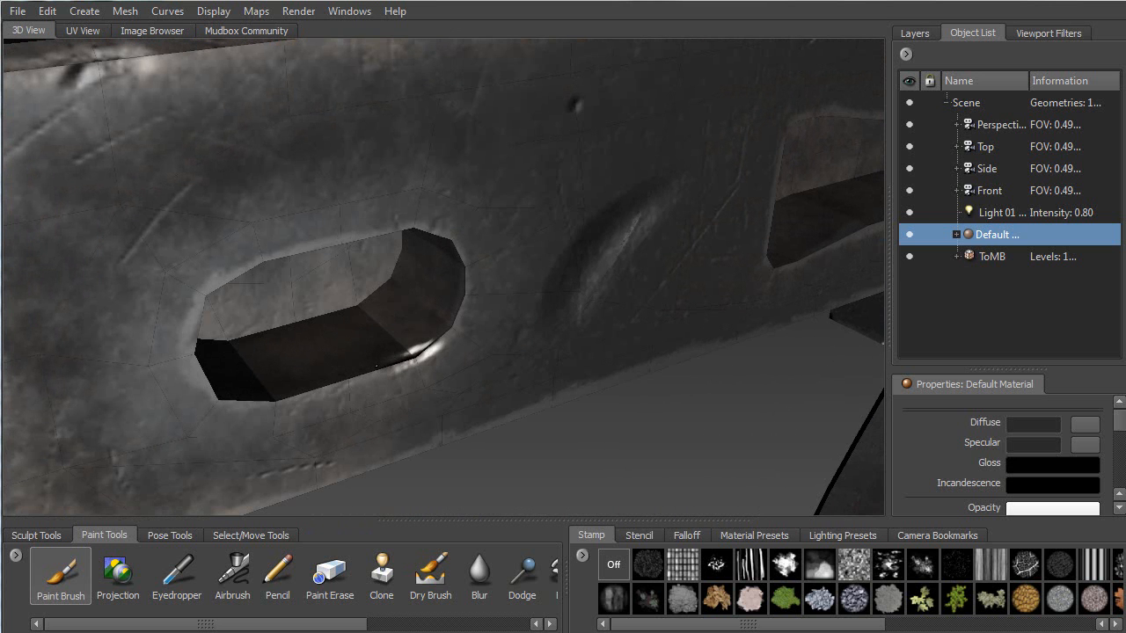
Paint a small nick on the edge of the narrow bar running along the bipod leg.
{"action": "middle_click_drag", "start_coordinate": [580, 291], "coordinate": [231, 330], "text": "alt"}
{"action": "right_click_drag", "start_coordinate": [782, 349], "coordinate": [736, 274], "text": "alt"}
{"action": "middle_click_drag", "start_coordinate": [736, 273], "coordinate": [282, 246], "text": "alt"}
{"action": "right_click_drag", "start_coordinate": [379, 203], "coordinate": [414, 311], "text": "alt"}
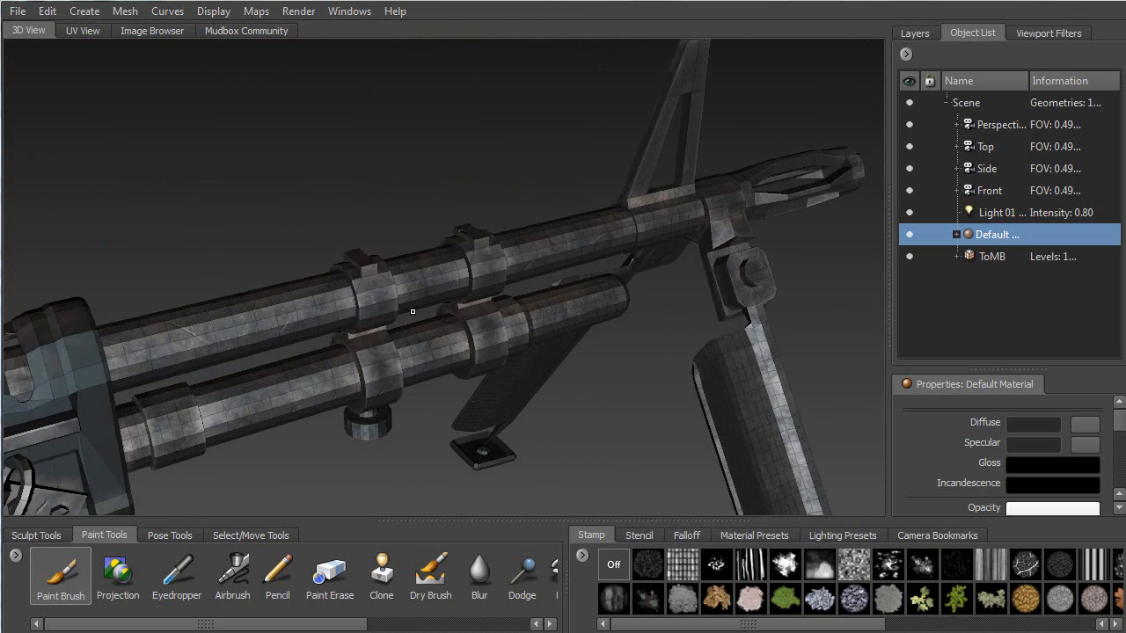
{"action": "right_click_drag", "start_coordinate": [417, 179], "coordinate": [395, 326], "text": "alt"}
{"action": "right_click_drag", "start_coordinate": [365, 282], "coordinate": [422, 311], "text": "alt"}
{"action": "left_click_drag", "start_coordinate": [422, 312], "coordinate": [544, 304], "text": "alt"}
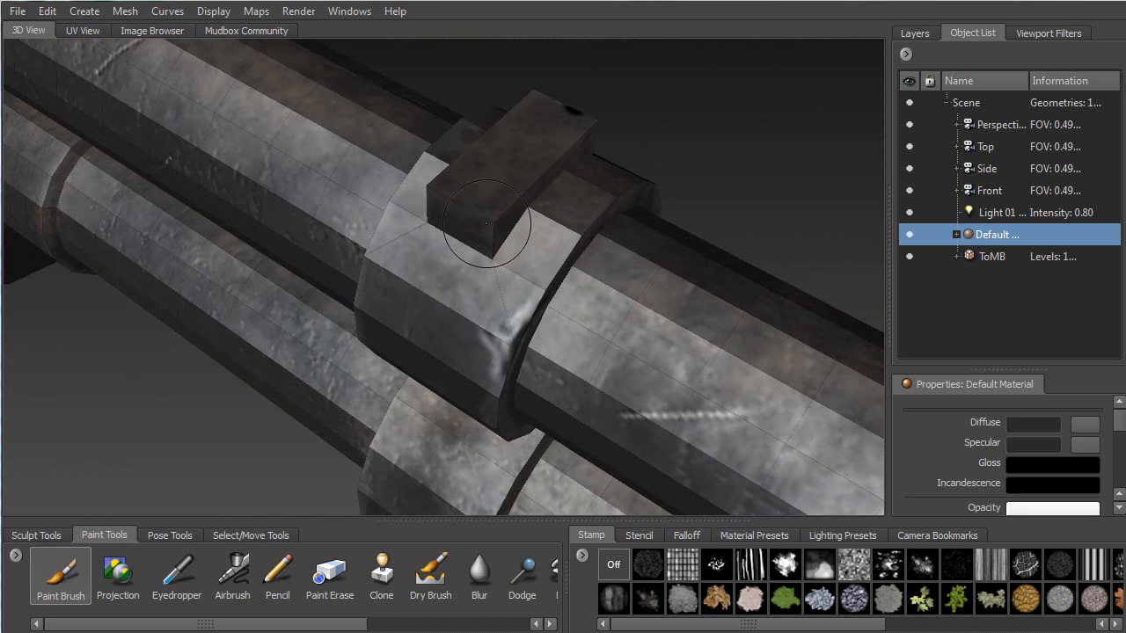
{"action": "mouse_move", "coordinate": [465, 258]}
{"action": "left_mouse_down", "text": "alt"}
{"action": "mouse_move", "coordinate": [325, 343]}
{"action": "mouse_move", "coordinate": [248, 347]}
{"action": "mouse_move", "coordinate": [283, 343]}
{"action": "mouse_move", "coordinate": [352, 402]}
{"action": "mouse_move", "coordinate": [540, 181]}
{"action": "mouse_move", "coordinate": [325, 300]}
{"action": "mouse_move", "coordinate": [625, 348]}
{"action": "left_mouse_up", "text": "alt"}
{"action": "key", "text": "f"}
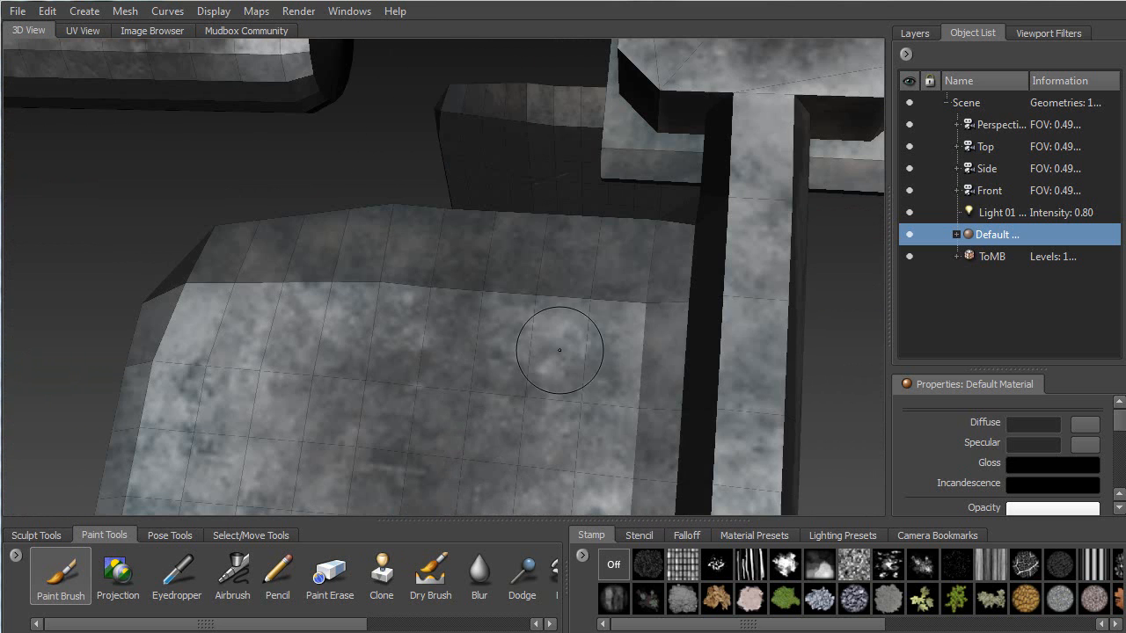
{"action": "mouse_move", "coordinate": [712, 319]}
{"action": "left_mouse_down", "text": "alt"}
{"action": "mouse_move", "coordinate": [732, 297]}
{"action": "mouse_move", "coordinate": [726, 310]}
{"action": "left_mouse_up", "text": "alt"}
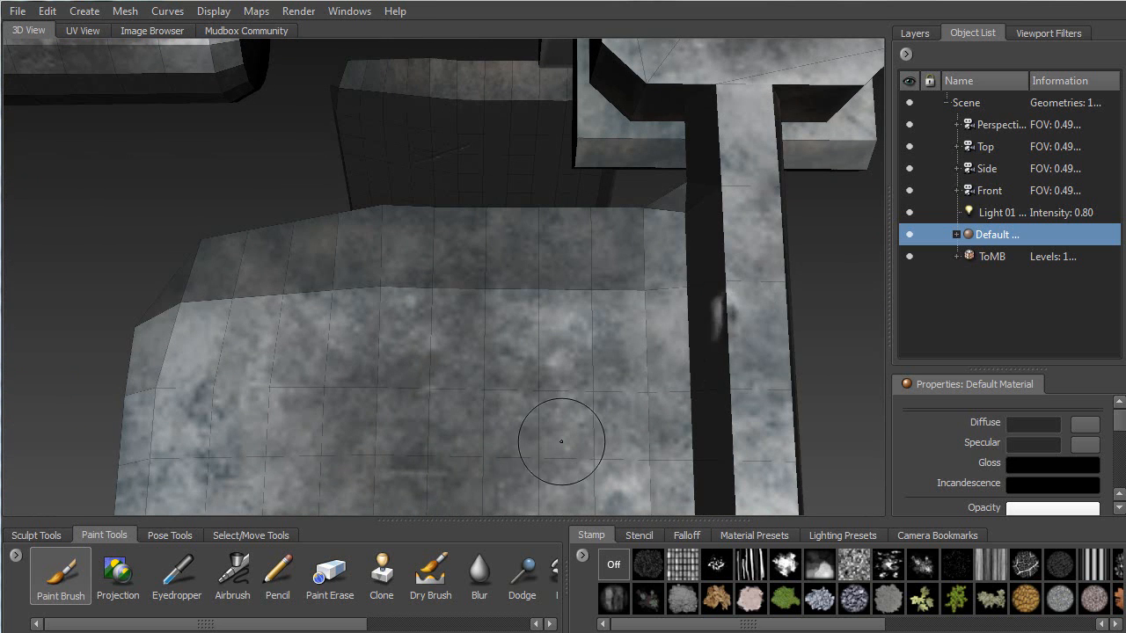
Paint a rounded dent on the opposite face of the receiver's sight block and nicks along its vertical edge.
{"action": "left_click_drag", "start_coordinate": [648, 364], "coordinate": [461, 76], "text": "alt"}
{"action": "middle_click_drag", "start_coordinate": [268, 211], "coordinate": [571, 200], "text": "alt"}
{"action": "middle_click_drag", "start_coordinate": [442, 211], "coordinate": [659, 225], "text": "alt"}
{"action": "left_click_drag", "start_coordinate": [409, 252], "coordinate": [443, 211], "text": "alt"}
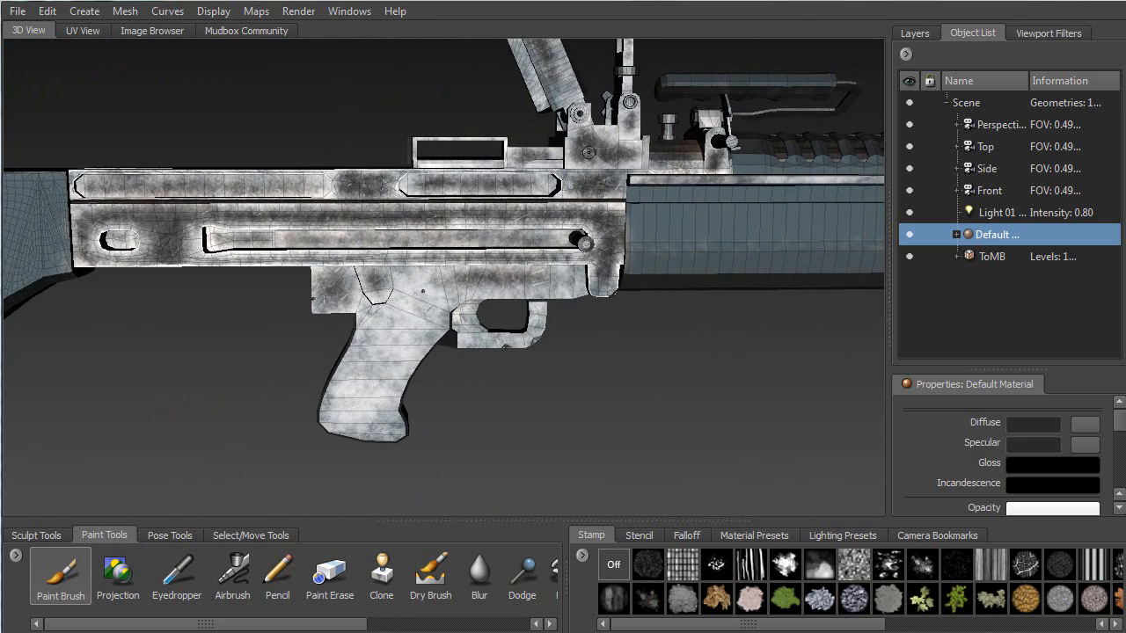
{"action": "key", "text": "f"}
{"action": "left_click_drag", "start_coordinate": [548, 196], "coordinate": [427, 181], "text": "alt"}
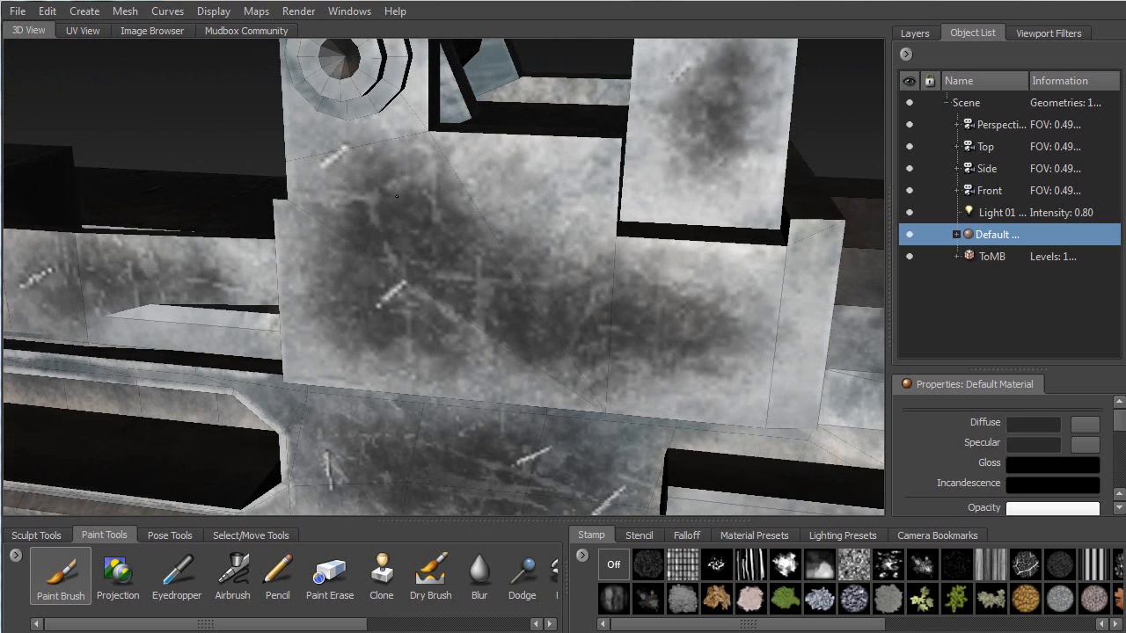
{"action": "left_click_drag", "start_coordinate": [399, 203], "coordinate": [478, 216], "text": "alt"}
{"action": "mouse_move", "coordinate": [310, 250]}
{"action": "left_mouse_down"}
{"action": "mouse_move", "coordinate": [305, 325]}
{"action": "mouse_move", "coordinate": [299, 256]}
{"action": "left_mouse_up"}
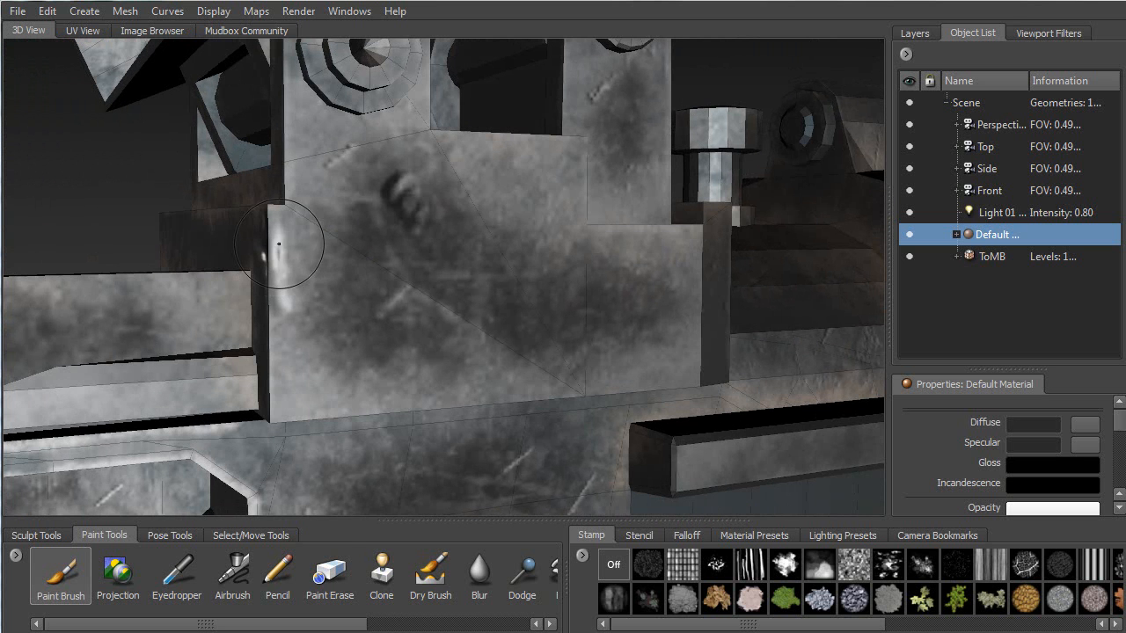
{"action": "mouse_move", "coordinate": [290, 239]}
{"action": "left_mouse_down"}
{"action": "mouse_move", "coordinate": [283, 227]}
{"action": "mouse_move", "coordinate": [275, 322]}
{"action": "left_mouse_up"}
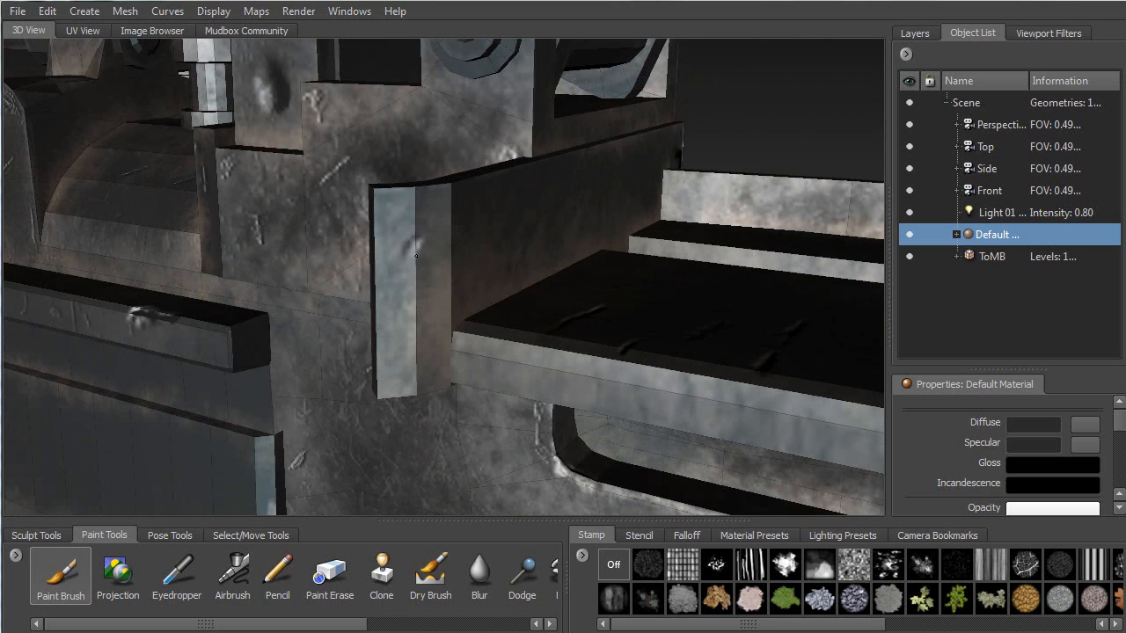
Paint dents on the upright plate beside the feed tray and undo the last stroke.
{"action": "mouse_move", "coordinate": [416, 256]}
{"action": "left_mouse_down"}
{"action": "mouse_move", "coordinate": [415, 291]}
{"action": "mouse_move", "coordinate": [416, 238]}
{"action": "left_mouse_up"}
{"action": "mouse_move", "coordinate": [419, 292]}
{"action": "left_mouse_down"}
{"action": "mouse_move", "coordinate": [410, 332]}
{"action": "mouse_move", "coordinate": [406, 322]}
{"action": "mouse_move", "coordinate": [419, 327]}
{"action": "left_mouse_up"}
{"action": "mouse_move", "coordinate": [512, 330]}
{"action": "left_mouse_down", "text": "alt"}
{"action": "mouse_move", "coordinate": [475, 275]}
{"action": "mouse_move", "coordinate": [475, 322]}
{"action": "mouse_move", "coordinate": [450, 273]}
{"action": "left_mouse_up", "text": "alt"}
{"action": "key", "text": "ctrl+z"}
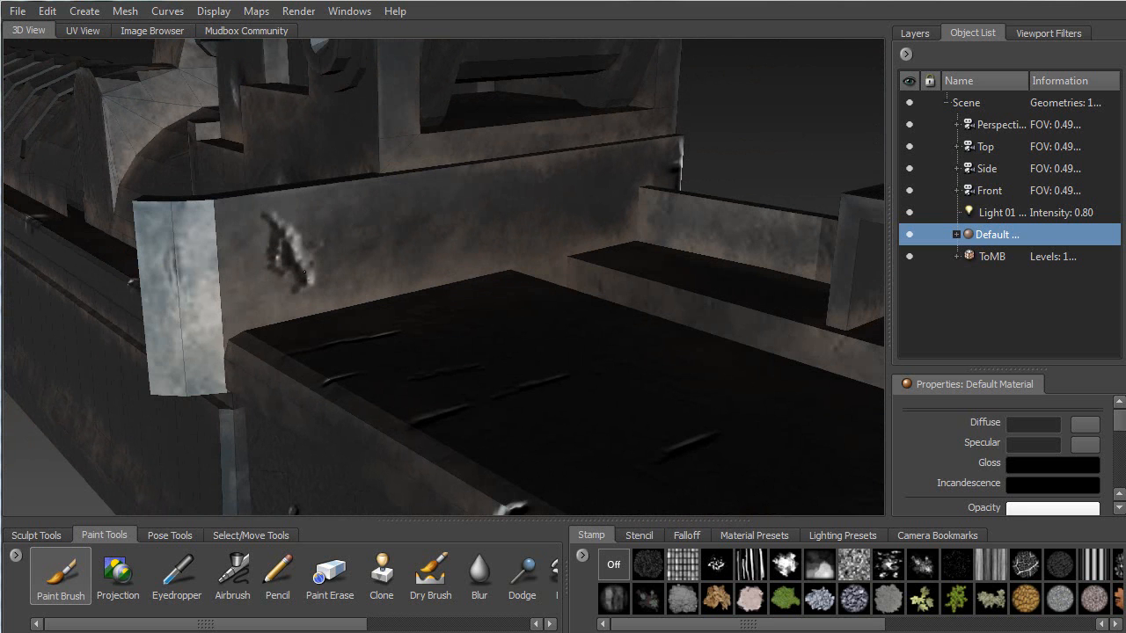
Paint small dents on the curved cover beneath the knob, the knob's top and the cylinder beside it.
{"action": "mouse_move", "coordinate": [320, 313]}
{"action": "left_mouse_down", "text": "alt"}
{"action": "mouse_move", "coordinate": [528, 295]}
{"action": "mouse_move", "coordinate": [472, 294]}
{"action": "left_mouse_up", "text": "alt"}
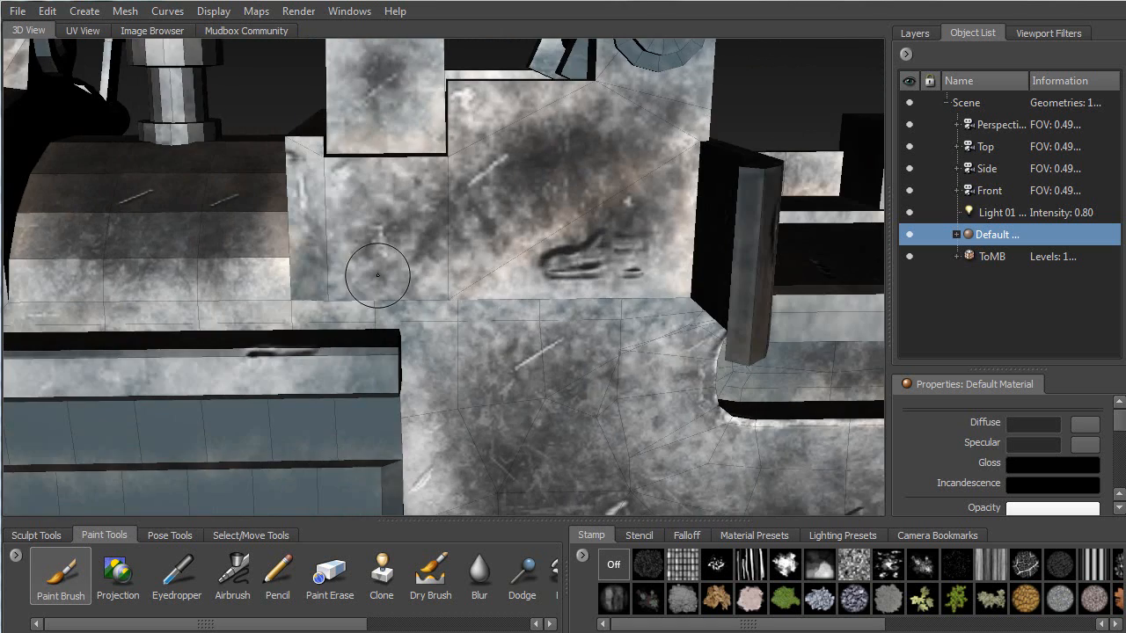
{"action": "right_click_drag", "start_coordinate": [372, 299], "coordinate": [439, 167], "text": "alt"}
{"action": "mouse_move", "coordinate": [369, 176]}
{"action": "left_mouse_down", "text": "alt"}
{"action": "mouse_move", "coordinate": [418, 184]}
{"action": "mouse_move", "coordinate": [303, 274]}
{"action": "left_mouse_up", "text": "alt"}
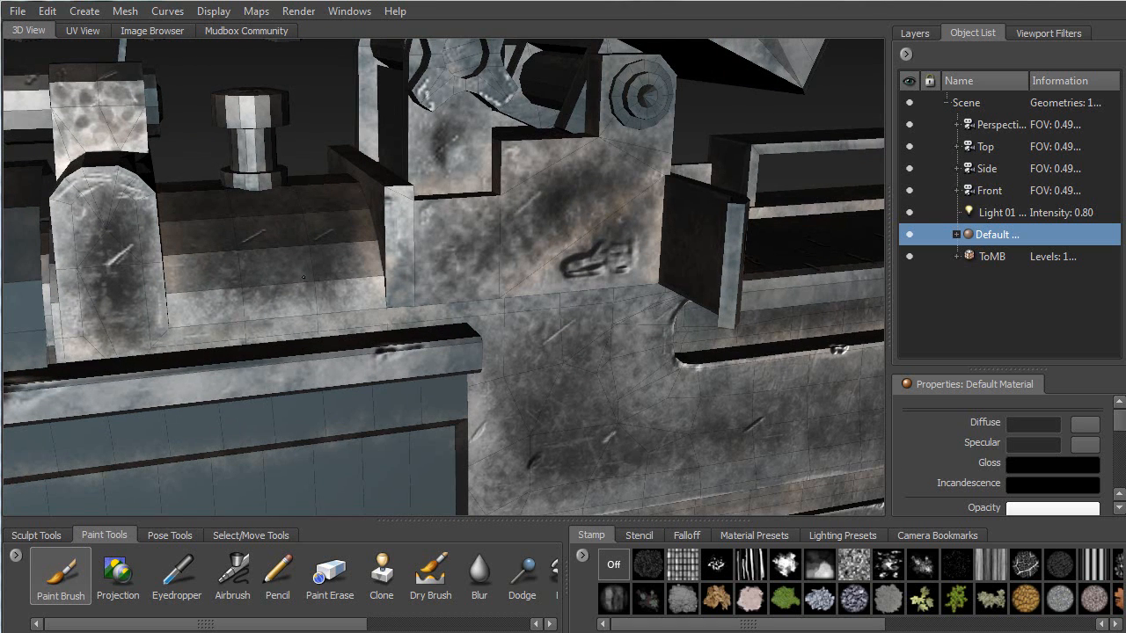
{"action": "left_click_drag", "start_coordinate": [180, 271], "coordinate": [385, 265], "text": "alt"}
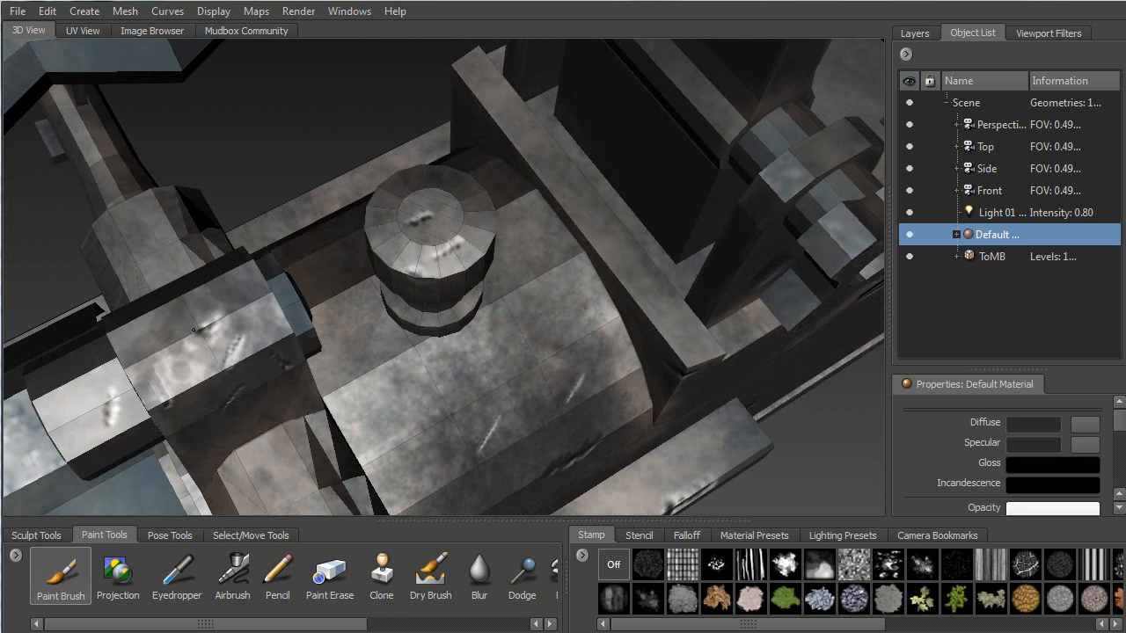
{"action": "left_click_drag", "start_coordinate": [189, 337], "coordinate": [229, 321], "text": "alt"}
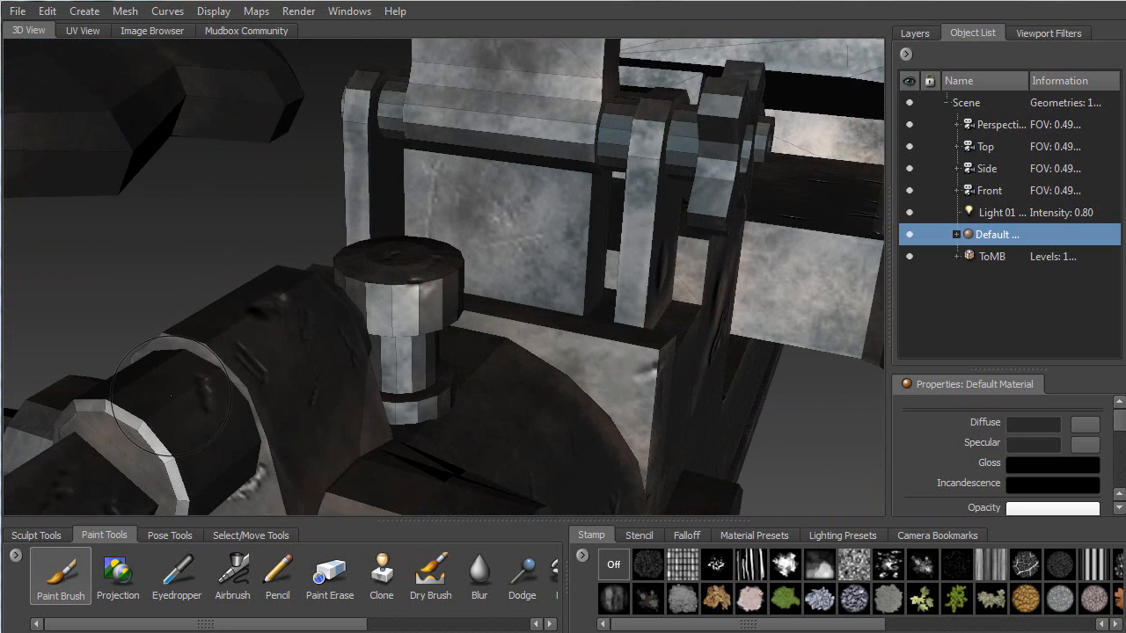
Paint a dent on the short cylinder's end near the knob and a nick in the round hinge disc.
{"action": "mouse_move", "coordinate": [139, 423]}
{"action": "left_mouse_down"}
{"action": "mouse_move", "coordinate": [149, 435]}
{"action": "mouse_move", "coordinate": [118, 422]}
{"action": "mouse_move", "coordinate": [187, 351]}
{"action": "left_mouse_up"}
{"action": "left_click_drag", "start_coordinate": [284, 251], "coordinate": [523, 217], "text": "alt"}
{"action": "left_click_drag", "start_coordinate": [659, 207], "coordinate": [695, 204], "text": "alt"}
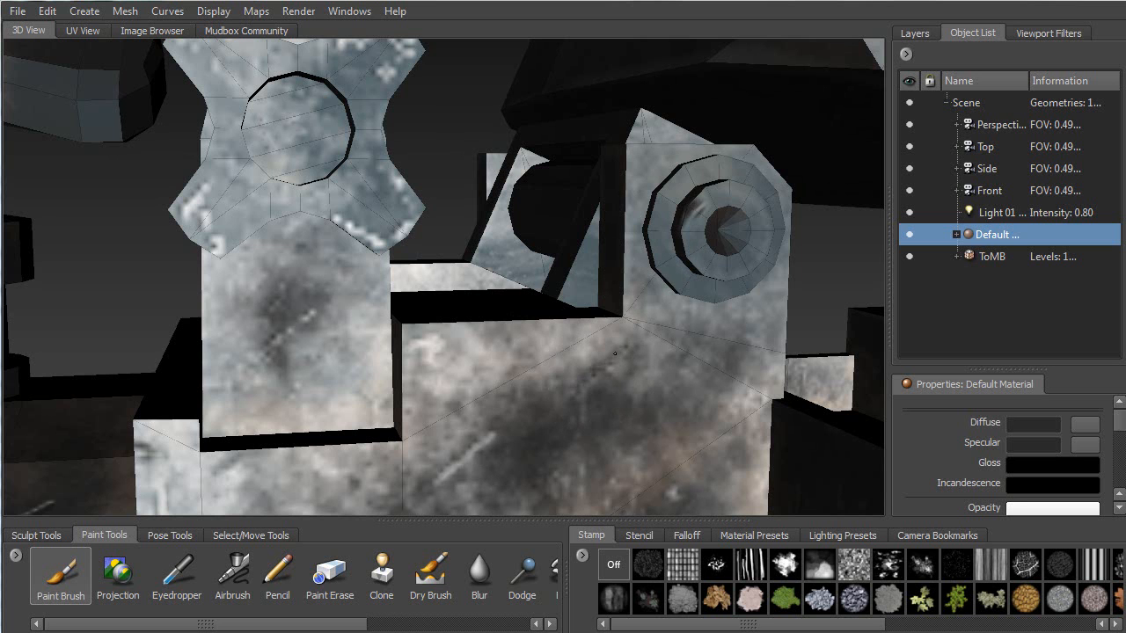
Paint small dents on the side face of the stepped receiver block, then undo the last stroke.
{"action": "scroll", "coordinate": [326, 155], "scroll_direction": "down", "scroll_amount": 4}
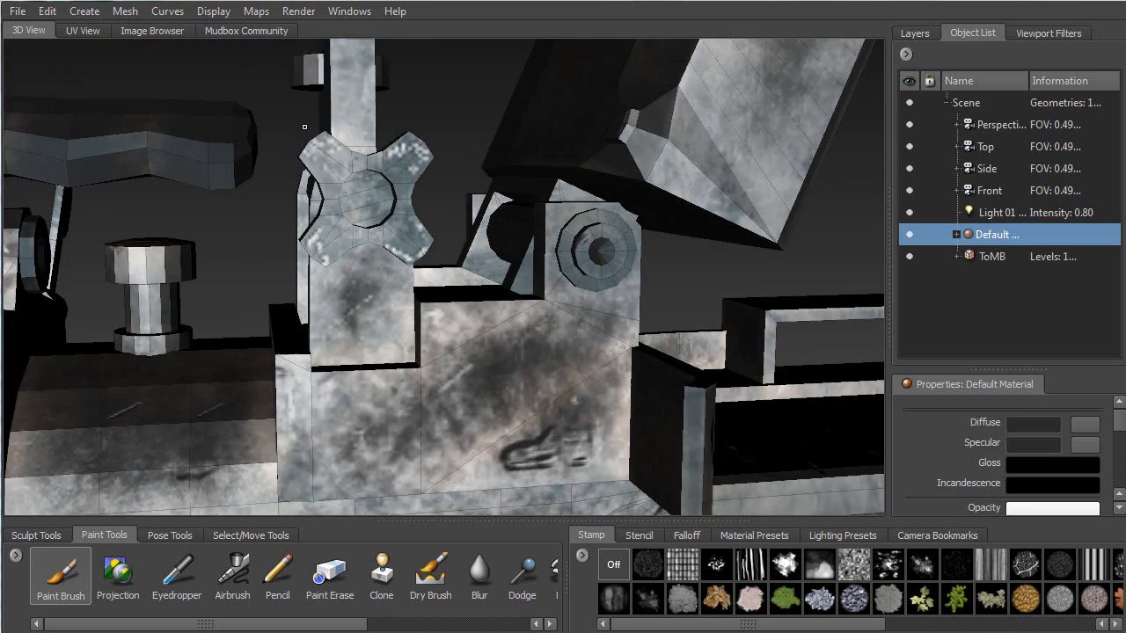
{"action": "middle_click_drag", "start_coordinate": [360, 335], "coordinate": [340, 195], "text": "alt"}
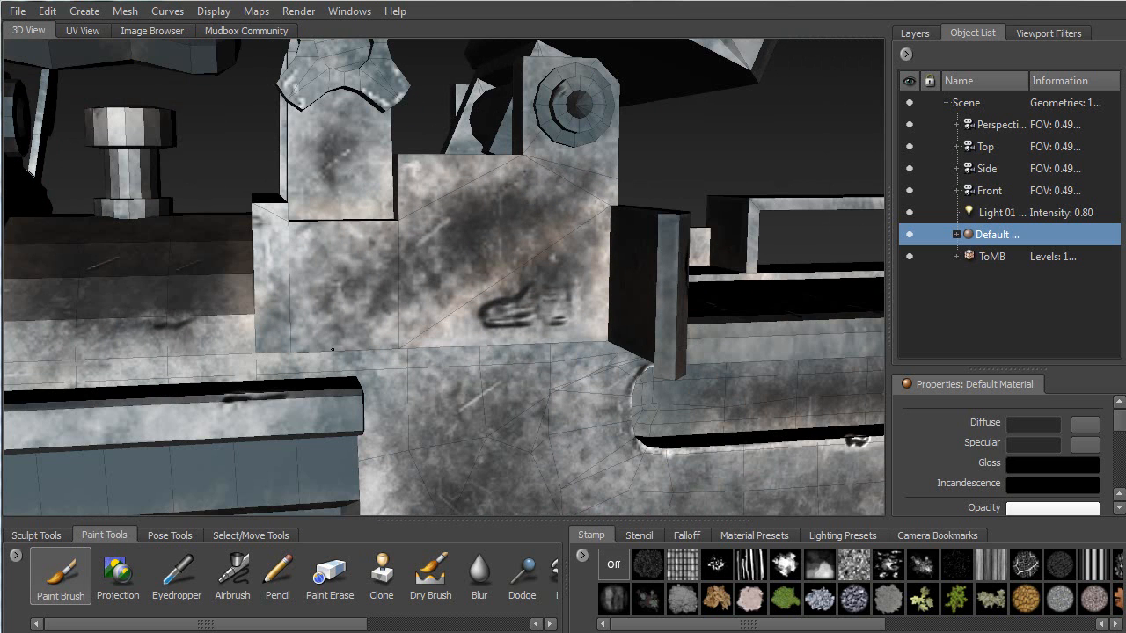
{"action": "left_click_drag", "start_coordinate": [538, 221], "coordinate": [527, 225]}
{"action": "mouse_move", "coordinate": [397, 304]}
{"action": "left_mouse_down"}
{"action": "mouse_move", "coordinate": [601, 182]}
{"action": "mouse_move", "coordinate": [347, 337]}
{"action": "left_mouse_up"}
{"action": "mouse_move", "coordinate": [548, 229]}
{"action": "left_mouse_down", "text": "alt"}
{"action": "mouse_move", "coordinate": [661, 257]}
{"action": "mouse_move", "coordinate": [519, 221]}
{"action": "mouse_move", "coordinate": [629, 237]}
{"action": "mouse_move", "coordinate": [539, 222]}
{"action": "left_mouse_up", "text": "alt"}
{"action": "key", "text": "ctrl+z"}
{"action": "left_click_drag", "start_coordinate": [302, 322], "coordinate": [290, 369], "text": "alt"}
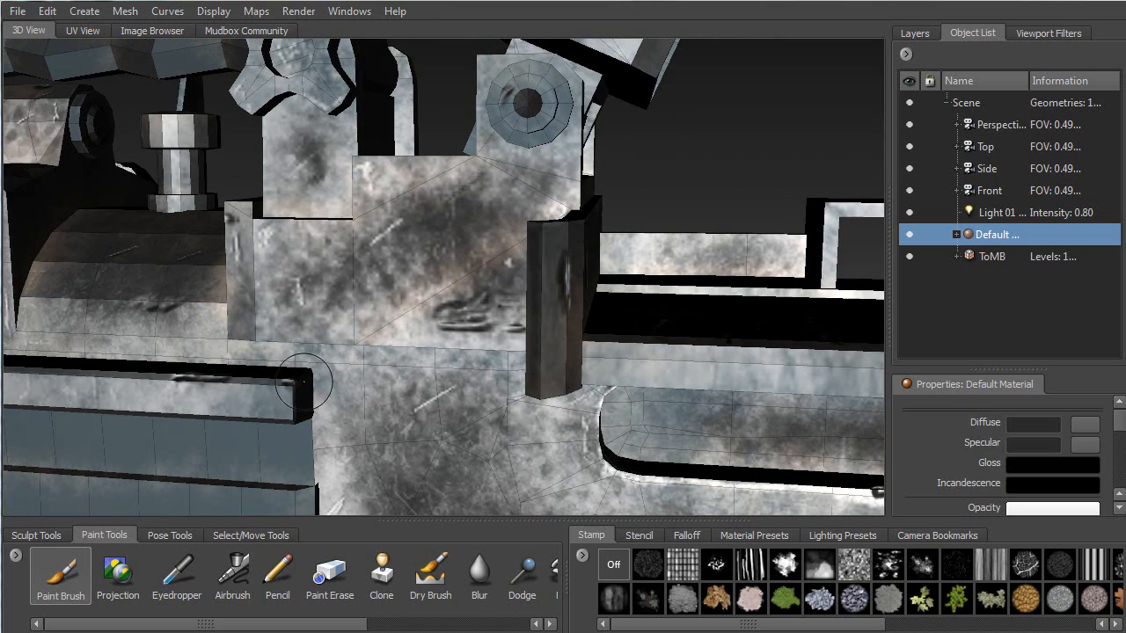
Paint a long chipped dent on the vertical edge of the square block behind the pistol grip.
{"action": "middle_click_drag", "start_coordinate": [480, 251], "coordinate": [67, 124], "text": "alt"}
{"action": "middle_click_drag", "start_coordinate": [570, 319], "coordinate": [166, 194], "text": "alt"}
{"action": "right_click_drag", "start_coordinate": [283, 248], "coordinate": [304, 141], "text": "alt"}
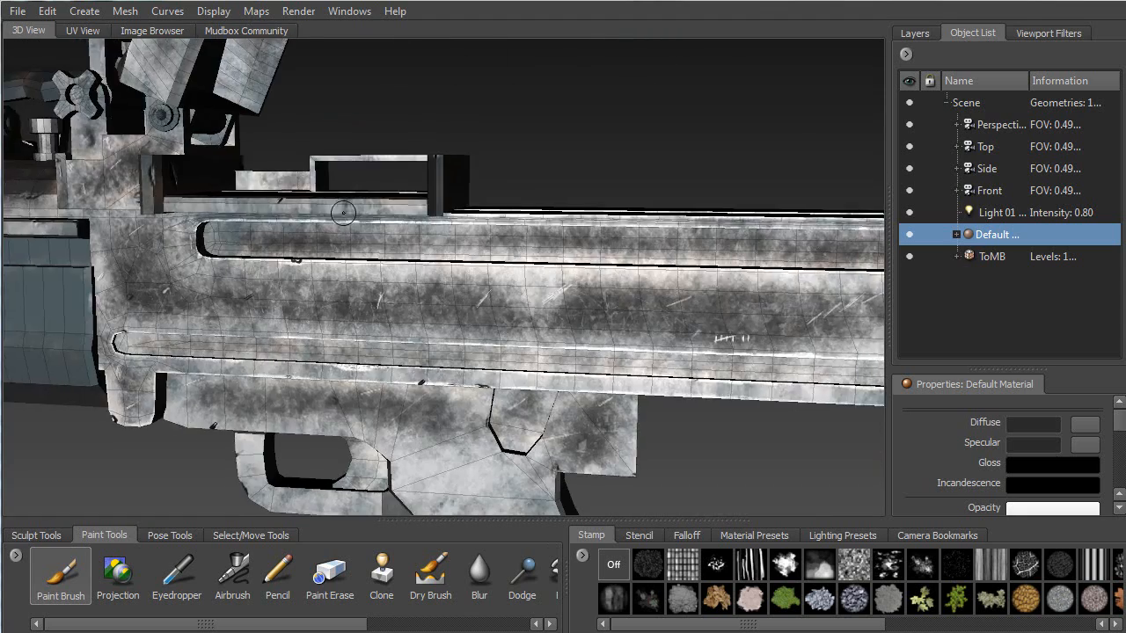
{"action": "middle_click_drag", "start_coordinate": [591, 310], "coordinate": [158, 148], "text": "alt"}
{"action": "mouse_move", "coordinate": [335, 235]}
{"action": "left_mouse_down", "text": "alt"}
{"action": "mouse_move", "coordinate": [223, 259]}
{"action": "mouse_move", "coordinate": [450, 206]}
{"action": "left_mouse_up", "text": "alt"}
{"action": "key", "text": "f"}
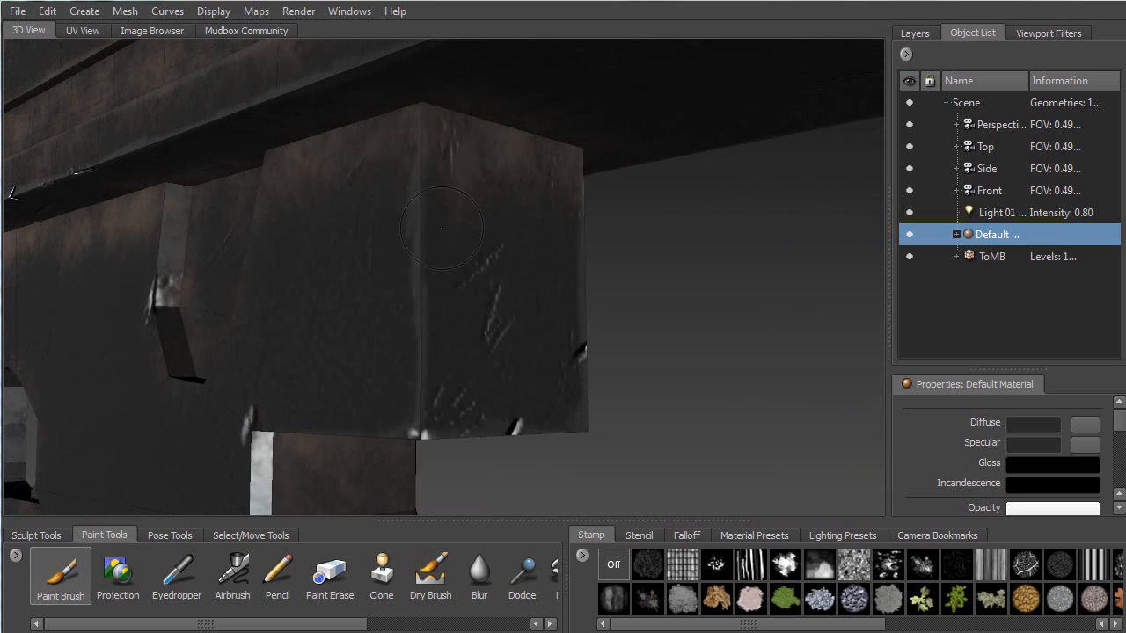
{"action": "mouse_move", "coordinate": [416, 269]}
{"action": "left_mouse_down"}
{"action": "mouse_move", "coordinate": [422, 211]}
{"action": "mouse_move", "coordinate": [408, 228]}
{"action": "left_mouse_up"}
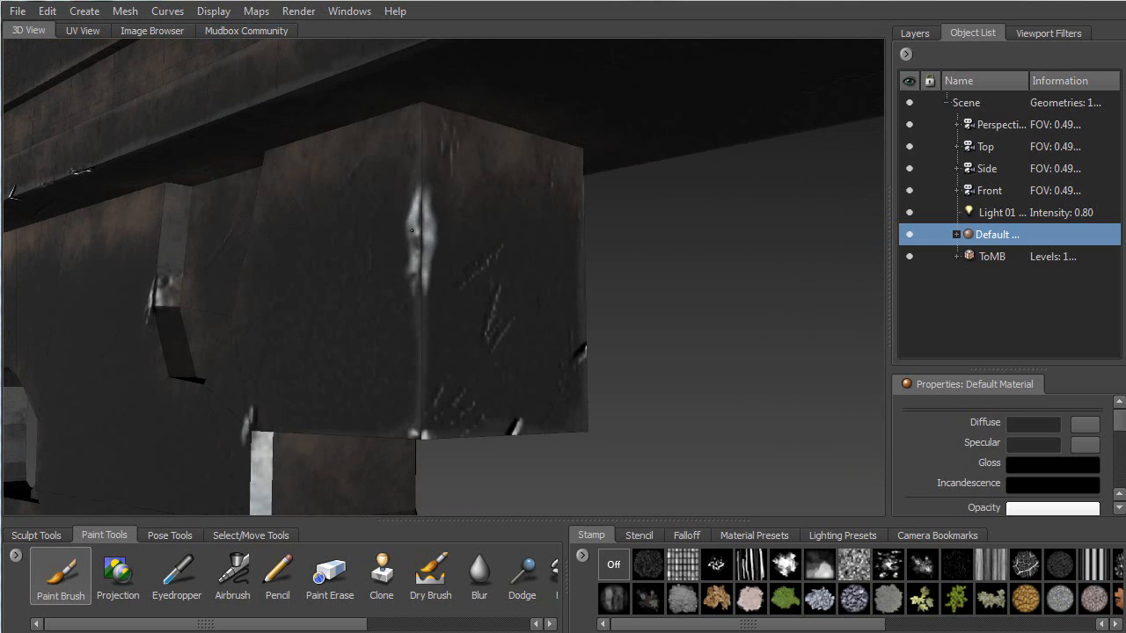
Paint nicks along another vertical edge and the lower edges of the square block behind the grip.
{"action": "mouse_move", "coordinate": [423, 198]}
{"action": "left_mouse_down", "text": "alt"}
{"action": "mouse_move", "coordinate": [621, 219]}
{"action": "mouse_move", "coordinate": [621, 264]}
{"action": "mouse_move", "coordinate": [622, 209]}
{"action": "left_mouse_up", "text": "alt"}
{"action": "left_click_drag", "start_coordinate": [621, 284], "coordinate": [622, 225]}
{"action": "mouse_move", "coordinate": [622, 225]}
{"action": "left_mouse_down", "text": "alt"}
{"action": "mouse_move", "coordinate": [587, 264]}
{"action": "mouse_move", "coordinate": [572, 347]}
{"action": "mouse_move", "coordinate": [676, 351]}
{"action": "left_mouse_up", "text": "alt"}
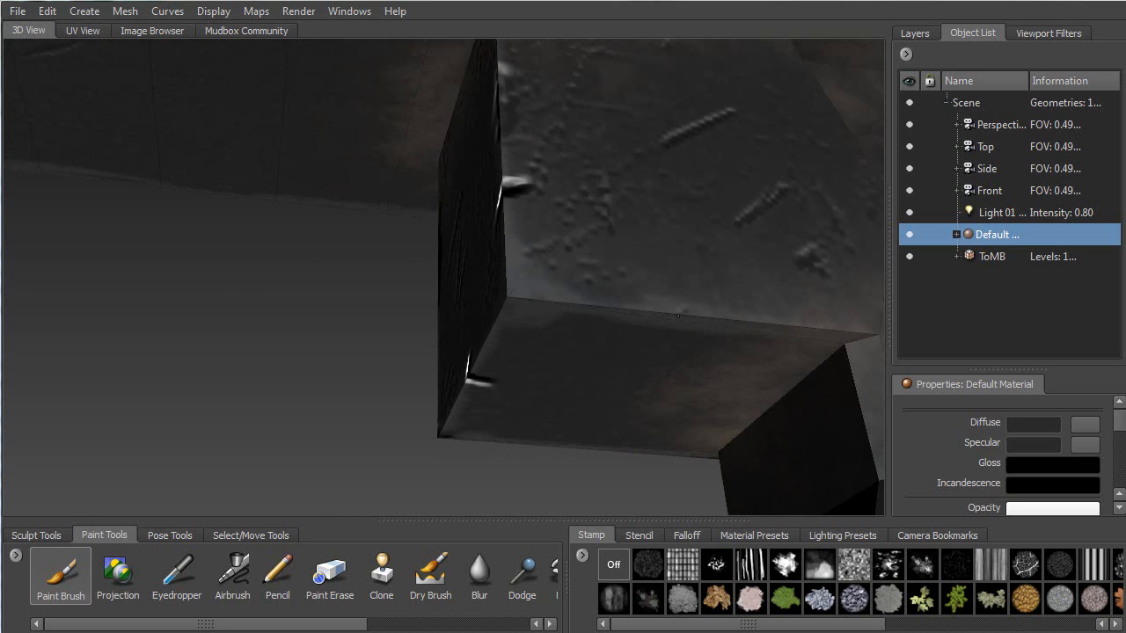
{"action": "left_click_drag", "start_coordinate": [687, 319], "coordinate": [503, 280], "text": "alt"}
Paint a rough dent at the corner where the trigger guard opening meets the pistol grip.
{"action": "middle_click_drag", "start_coordinate": [325, 298], "coordinate": [498, 107], "text": "alt"}
{"action": "left_click_drag", "start_coordinate": [499, 106], "coordinate": [352, 249], "text": "alt"}
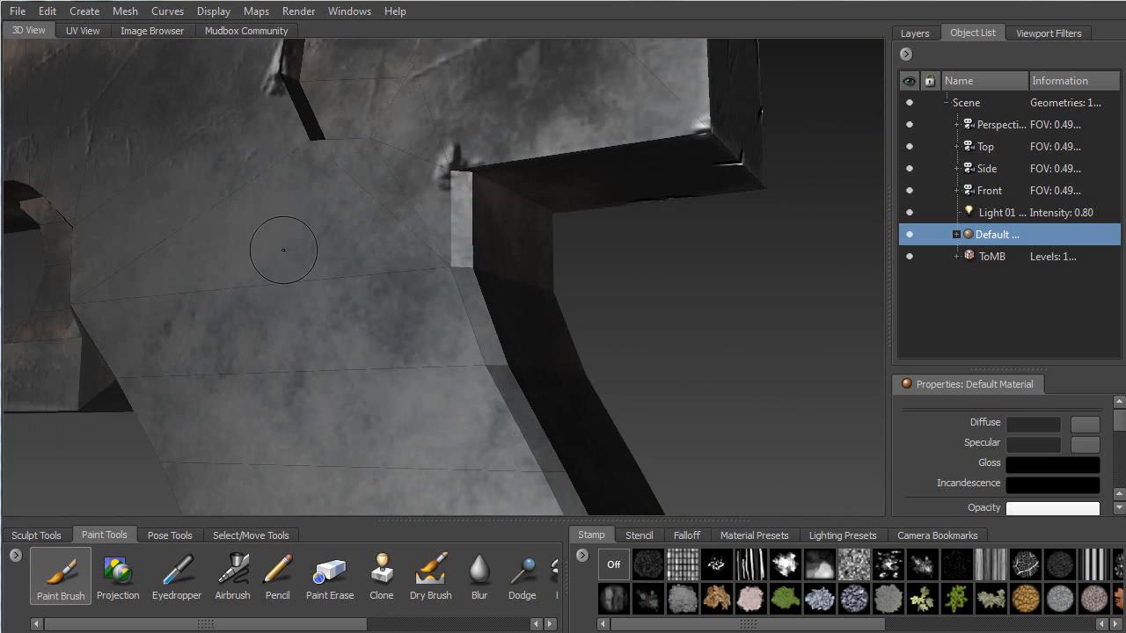
{"action": "right_click_drag", "start_coordinate": [282, 305], "coordinate": [241, 326], "text": "alt"}
{"action": "middle_click_drag", "start_coordinate": [222, 242], "coordinate": [465, 269], "text": "alt"}
{"action": "right_click_drag", "start_coordinate": [466, 269], "coordinate": [255, 85], "text": "alt"}
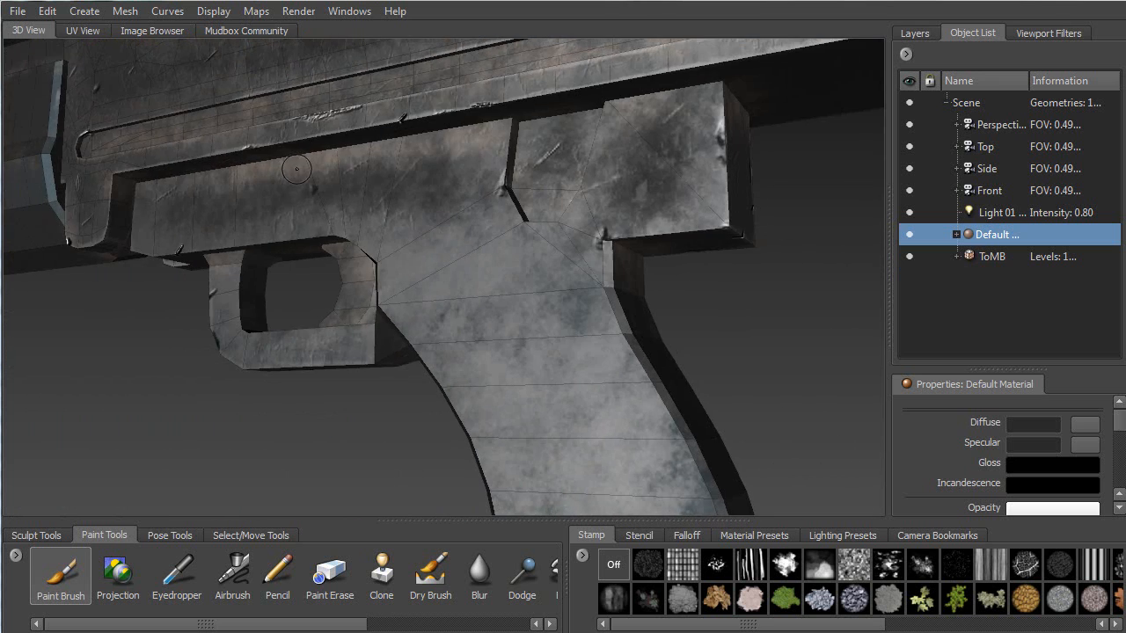
{"action": "left_click_drag", "start_coordinate": [295, 170], "coordinate": [466, 199], "text": "alt"}
{"action": "key", "text": "f"}
{"action": "mouse_move", "coordinate": [352, 284]}
{"action": "left_mouse_down", "text": "alt"}
{"action": "mouse_move", "coordinate": [480, 238]}
{"action": "mouse_move", "coordinate": [346, 284]}
{"action": "left_mouse_up", "text": "alt"}
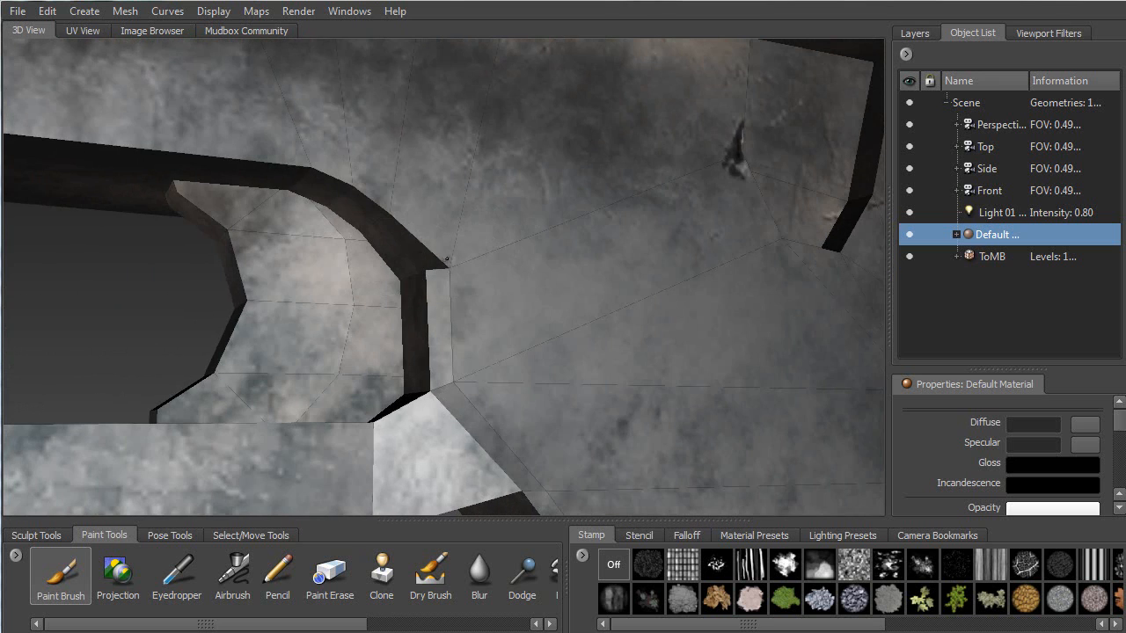
{"action": "left_click_drag", "start_coordinate": [440, 250], "coordinate": [451, 294]}
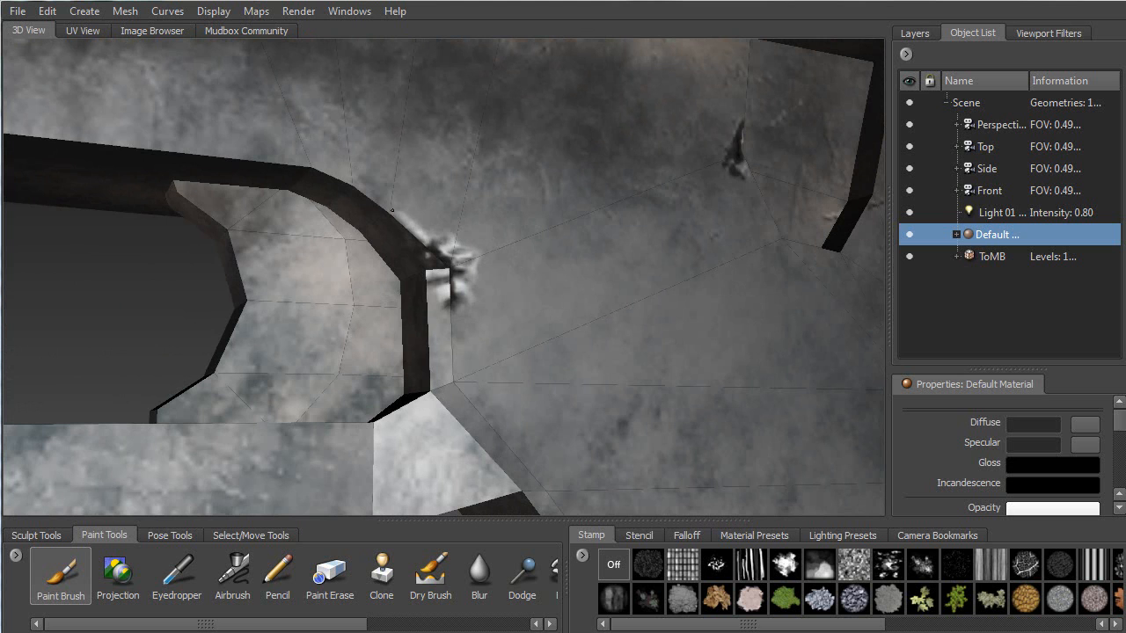
Paint a small nick on the curved front edge of the trigger inside the guard.
{"action": "left_click_drag", "start_coordinate": [337, 251], "coordinate": [257, 300], "text": "alt"}
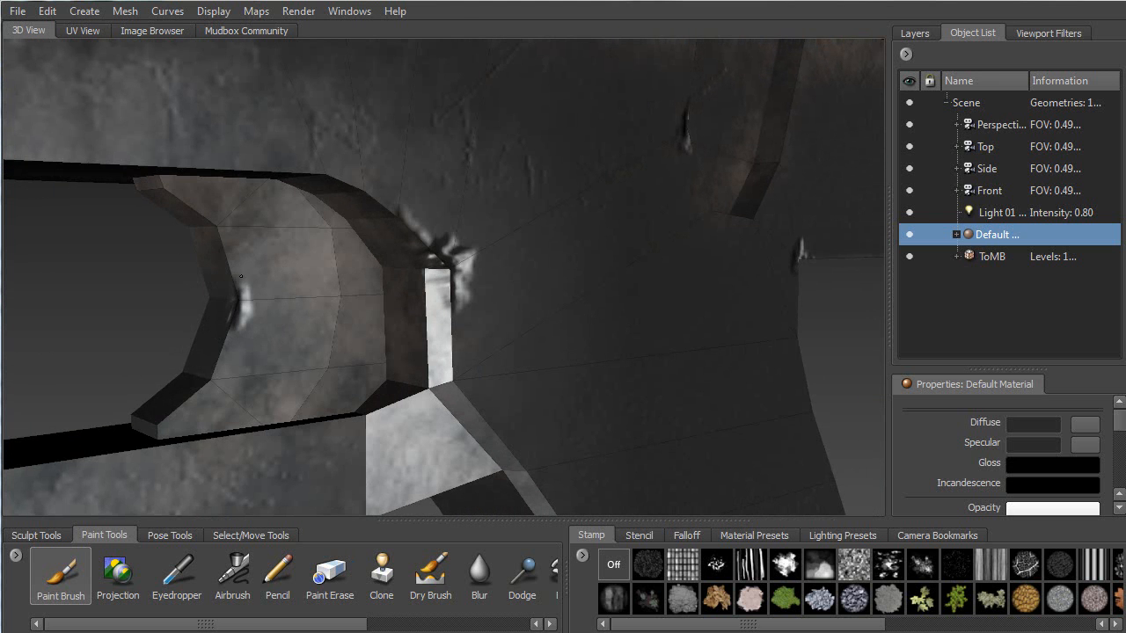
{"action": "left_click_drag", "start_coordinate": [253, 303], "coordinate": [266, 315], "text": "alt"}
{"action": "middle_click_drag", "start_coordinate": [245, 349], "coordinate": [267, 329], "text": "alt"}
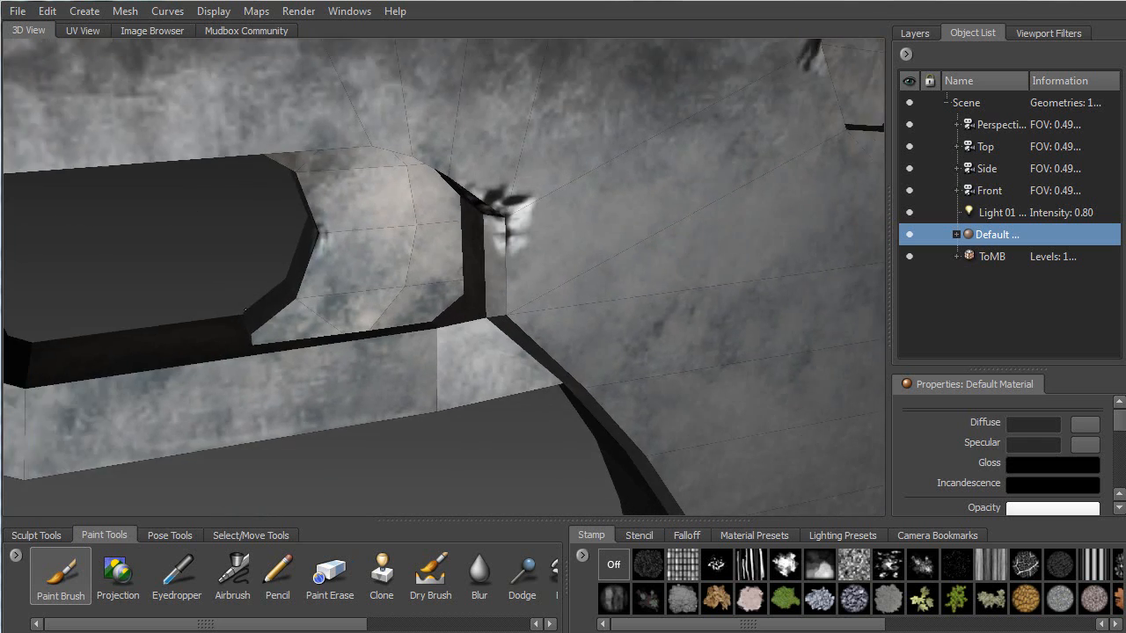
Paint a gouge along the upper edge of the long raised rail on the receiver's side.
{"action": "right_click_drag", "start_coordinate": [266, 329], "coordinate": [332, 206], "text": "alt"}
{"action": "middle_click_drag", "start_coordinate": [333, 206], "coordinate": [229, 357], "text": "alt"}
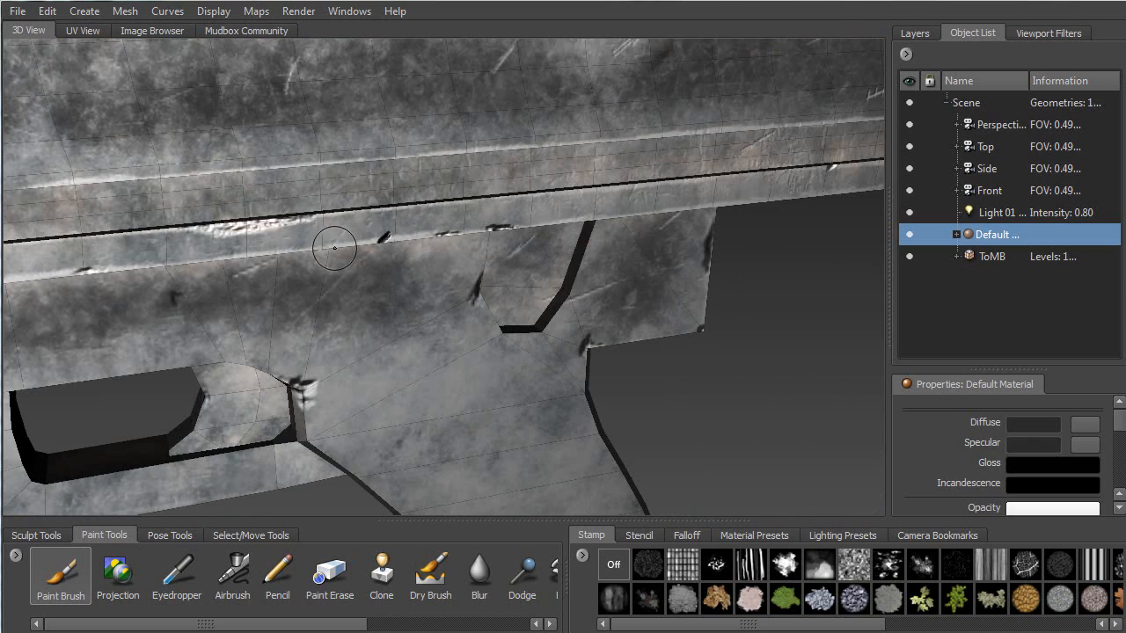
{"action": "middle_click_drag", "start_coordinate": [353, 301], "coordinate": [305, 372], "text": "alt"}
{"action": "left_click_drag", "start_coordinate": [352, 301], "coordinate": [333, 380], "text": "alt"}
{"action": "left_click_drag", "start_coordinate": [352, 248], "coordinate": [257, 283], "text": "alt"}
{"action": "right_click_drag", "start_coordinate": [439, 276], "coordinate": [443, 322], "text": "alt"}
{"action": "left_click_drag", "start_coordinate": [443, 322], "coordinate": [423, 263], "text": "alt"}
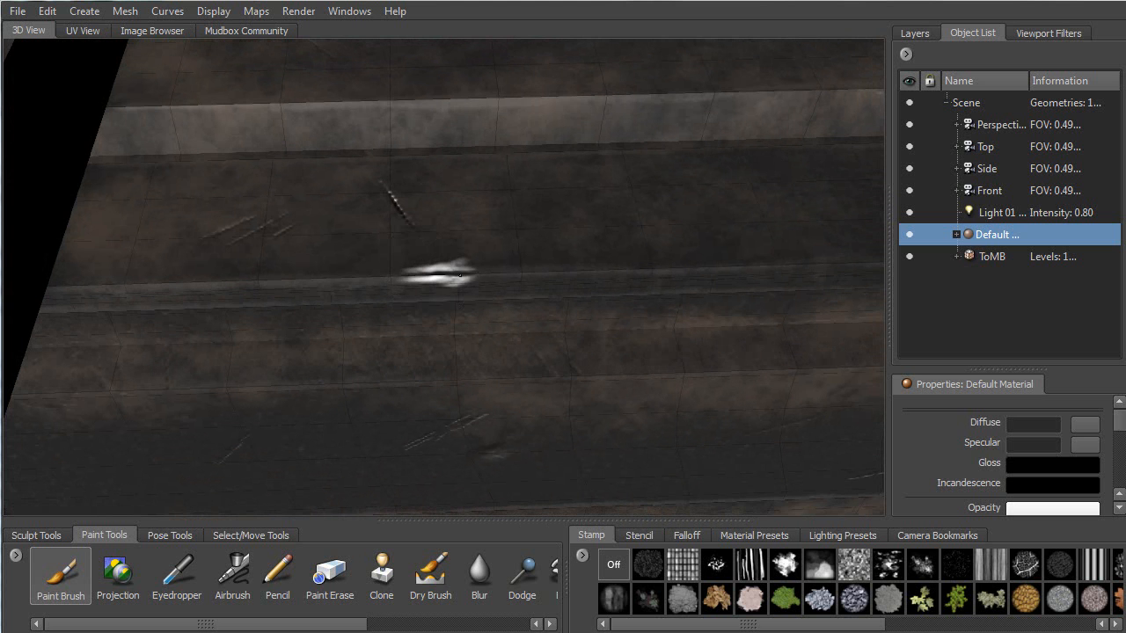
Paint a run of chips along the lower edge of the receiver's slotted side panel.
{"action": "left_click_drag", "start_coordinate": [407, 271], "coordinate": [45, 274], "text": "alt"}
{"action": "right_click_drag", "start_coordinate": [227, 379], "coordinate": [230, 303], "text": "alt"}
{"action": "left_click_drag", "start_coordinate": [230, 303], "coordinate": [163, 329], "text": "alt"}
{"action": "middle_click_drag", "start_coordinate": [163, 329], "coordinate": [333, 279], "text": "alt"}
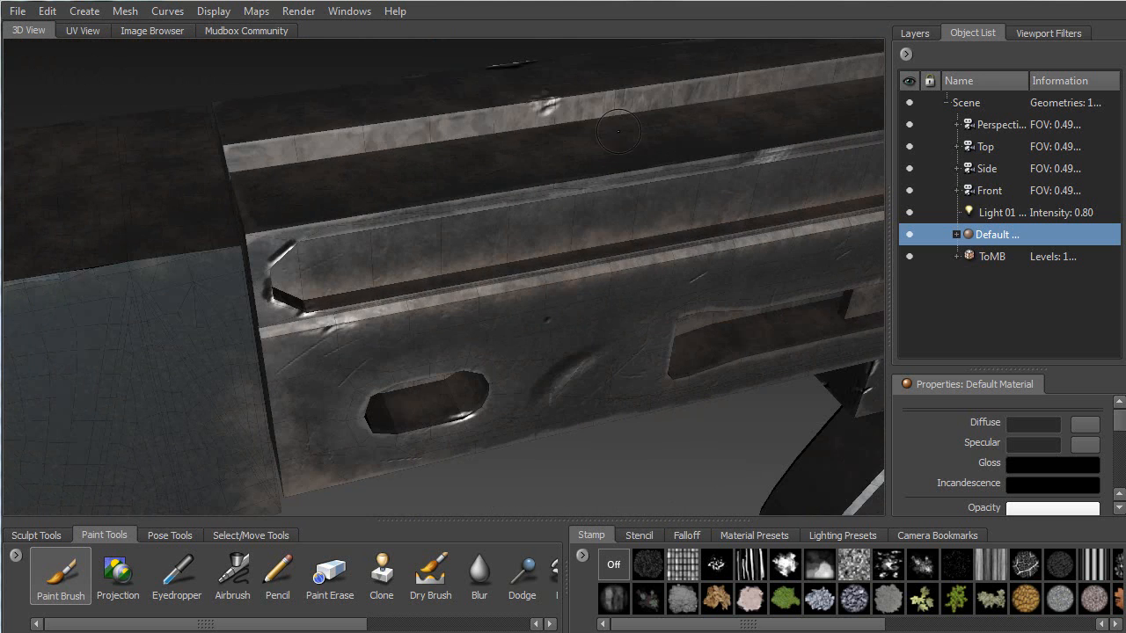
{"action": "left_click_drag", "start_coordinate": [334, 279], "coordinate": [339, 154], "text": "alt"}
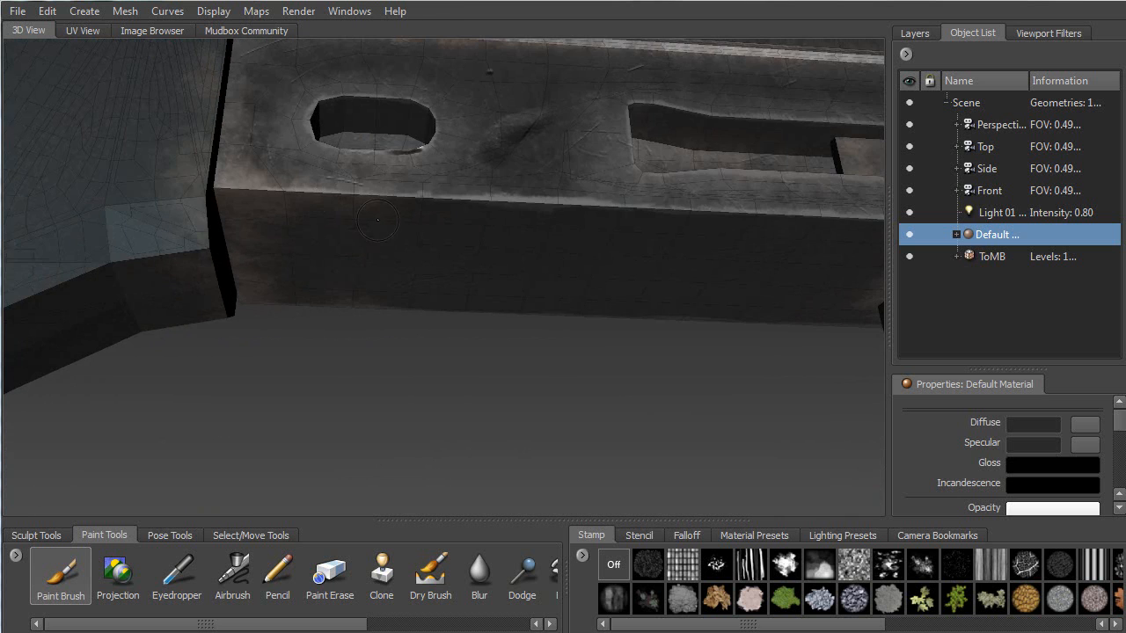
{"action": "right_click_drag", "start_coordinate": [351, 149], "coordinate": [431, 168], "text": "alt"}
{"action": "middle_click_drag", "start_coordinate": [431, 167], "coordinate": [443, 232], "text": "alt"}
{"action": "mouse_move", "coordinate": [444, 232]}
{"action": "left_mouse_down", "text": "alt"}
{"action": "mouse_move", "coordinate": [432, 199]}
{"action": "mouse_move", "coordinate": [581, 243]}
{"action": "mouse_move", "coordinate": [802, 235]}
{"action": "left_mouse_up", "text": "alt"}
Paint gouges on the lower and upper edges of the scratched receiver side face and on the strip below it.
{"action": "left_click_drag", "start_coordinate": [685, 258], "coordinate": [215, 317], "text": "alt"}
{"action": "left_click_drag", "start_coordinate": [347, 138], "coordinate": [497, 422], "text": "alt"}
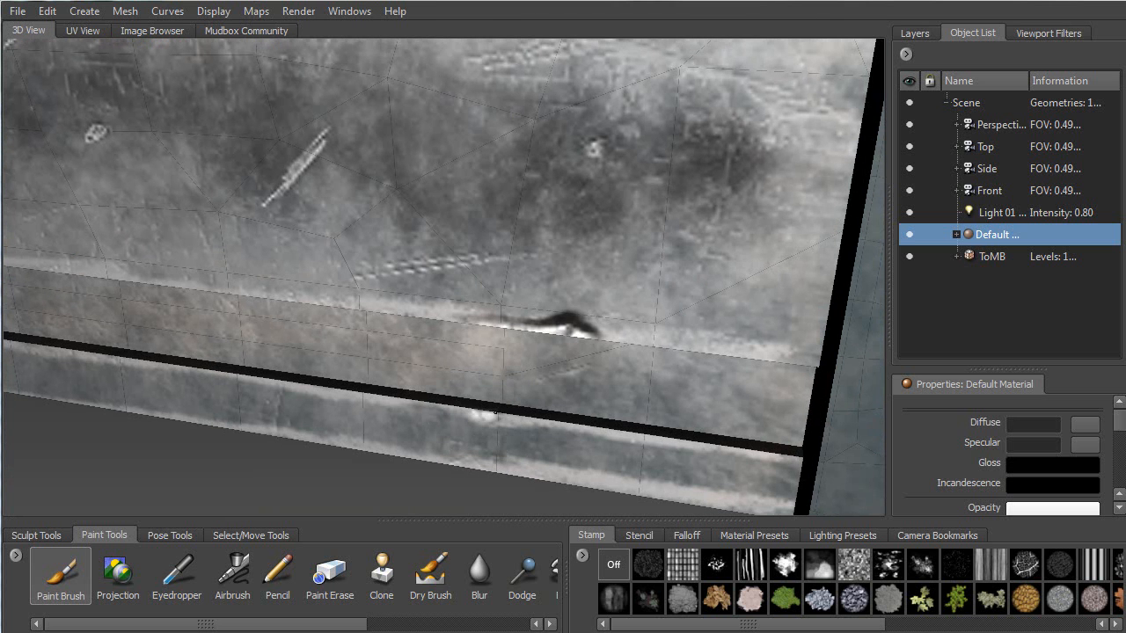
{"action": "left_click_drag", "start_coordinate": [440, 389], "coordinate": [428, 314], "text": "alt"}
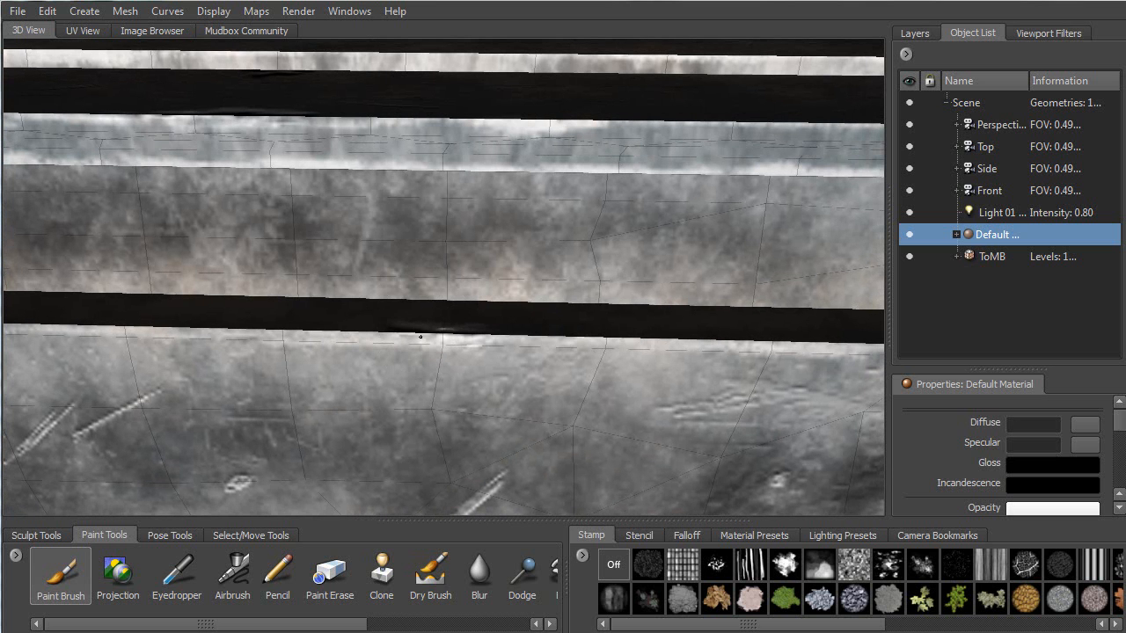
Paint nicks along the ledge above the slots, the oval slot's rim and the long slot's upper corner.
{"action": "left_click_drag", "start_coordinate": [492, 352], "coordinate": [446, 238], "text": "alt"}
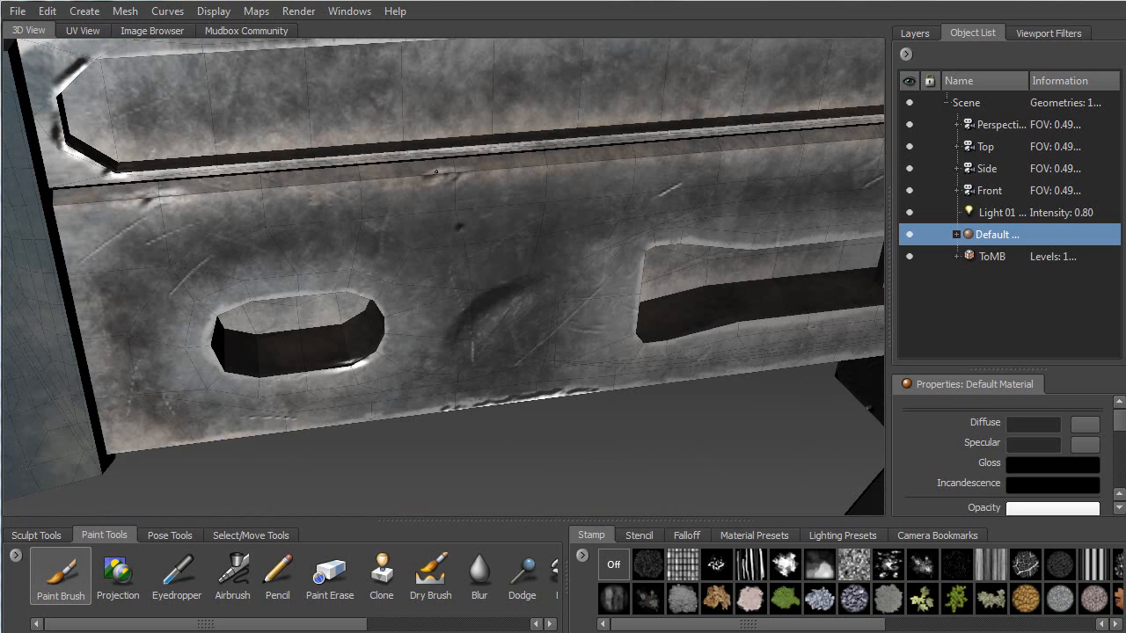
{"action": "left_click_drag", "start_coordinate": [523, 207], "coordinate": [305, 325], "text": "alt"}
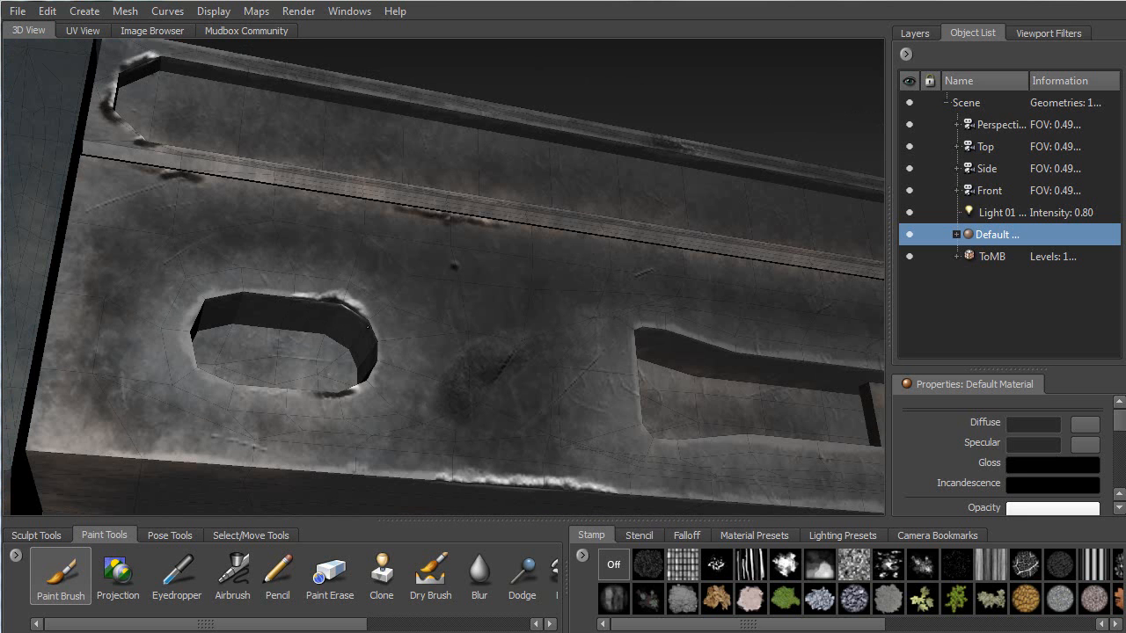
{"action": "left_click_drag", "start_coordinate": [341, 303], "coordinate": [422, 309], "text": "alt"}
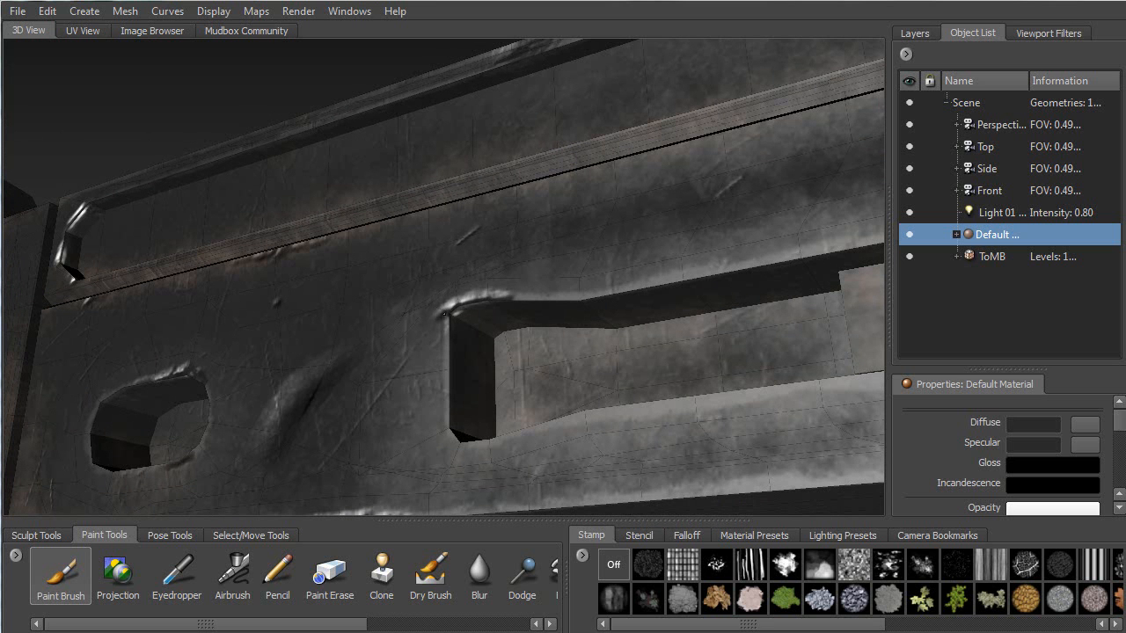
Paint a chipped gouge on the long slot's lower edge, beneath the inset block.
{"action": "mouse_move", "coordinate": [415, 337]}
{"action": "left_mouse_down", "text": "alt"}
{"action": "mouse_move", "coordinate": [380, 308]}
{"action": "mouse_move", "coordinate": [404, 321]}
{"action": "left_mouse_up", "text": "alt"}
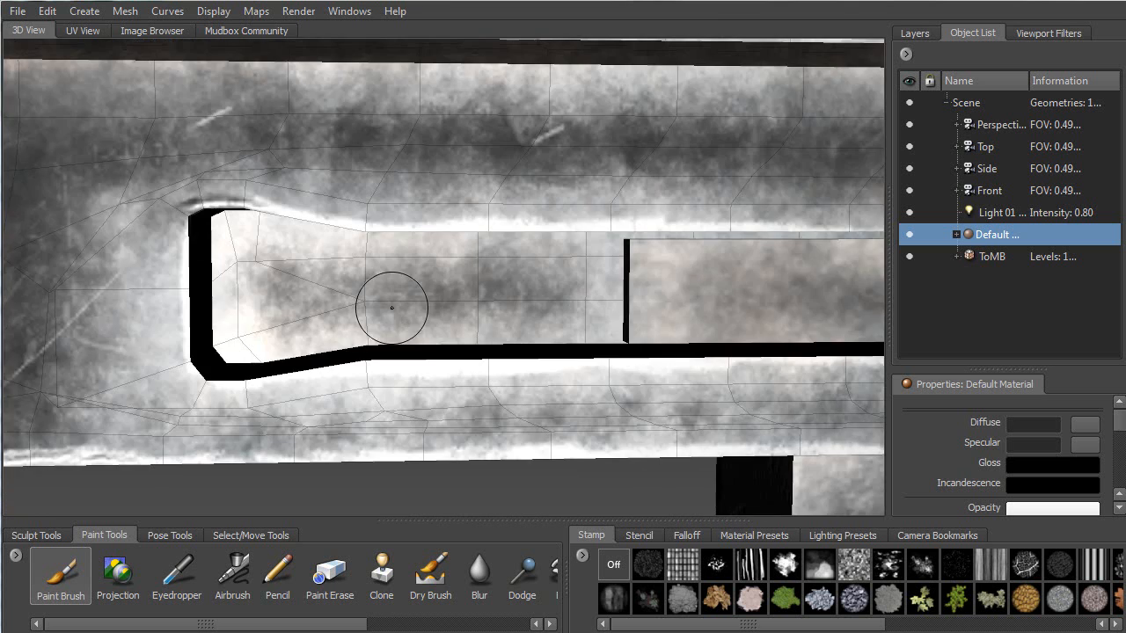
{"action": "middle_click_drag", "start_coordinate": [350, 299], "coordinate": [277, 269], "text": "alt"}
{"action": "mouse_move", "coordinate": [277, 269]}
{"action": "left_mouse_down", "text": "alt"}
{"action": "mouse_move", "coordinate": [322, 312]}
{"action": "mouse_move", "coordinate": [393, 430]}
{"action": "left_mouse_up", "text": "alt"}
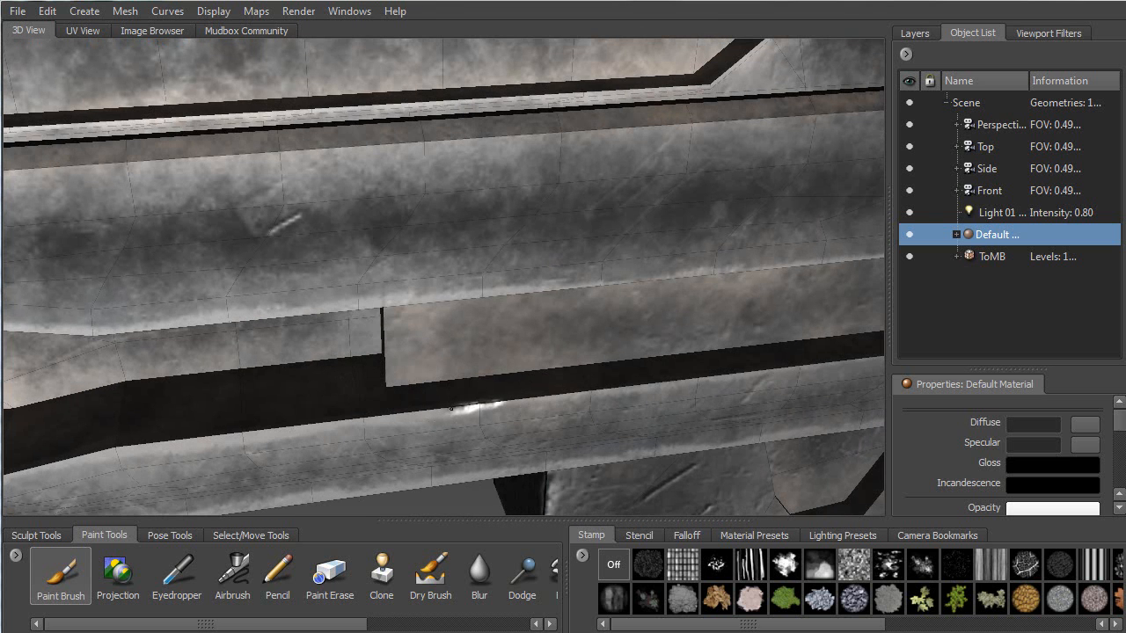
{"action": "left_click_drag", "start_coordinate": [383, 418], "coordinate": [349, 358], "text": "alt"}
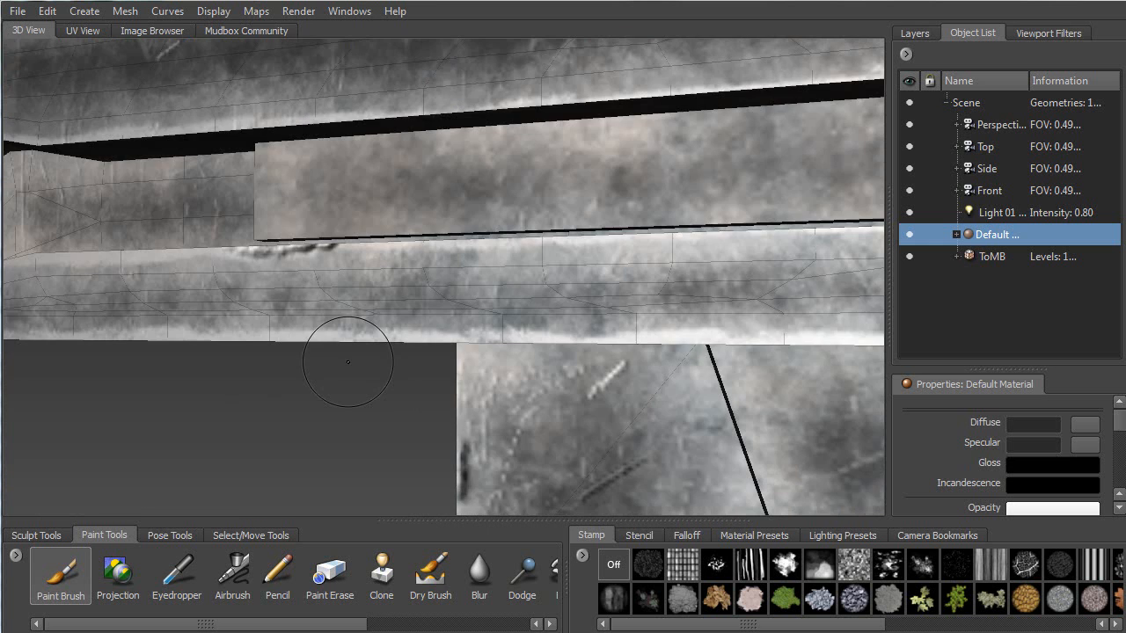
Paint a nick along the bend of the angled step edge on the block above the pistol grip.
{"action": "middle_click_drag", "start_coordinate": [349, 358], "coordinate": [255, 269], "text": "alt"}
{"action": "left_click_drag", "start_coordinate": [373, 322], "coordinate": [359, 341], "text": "alt"}
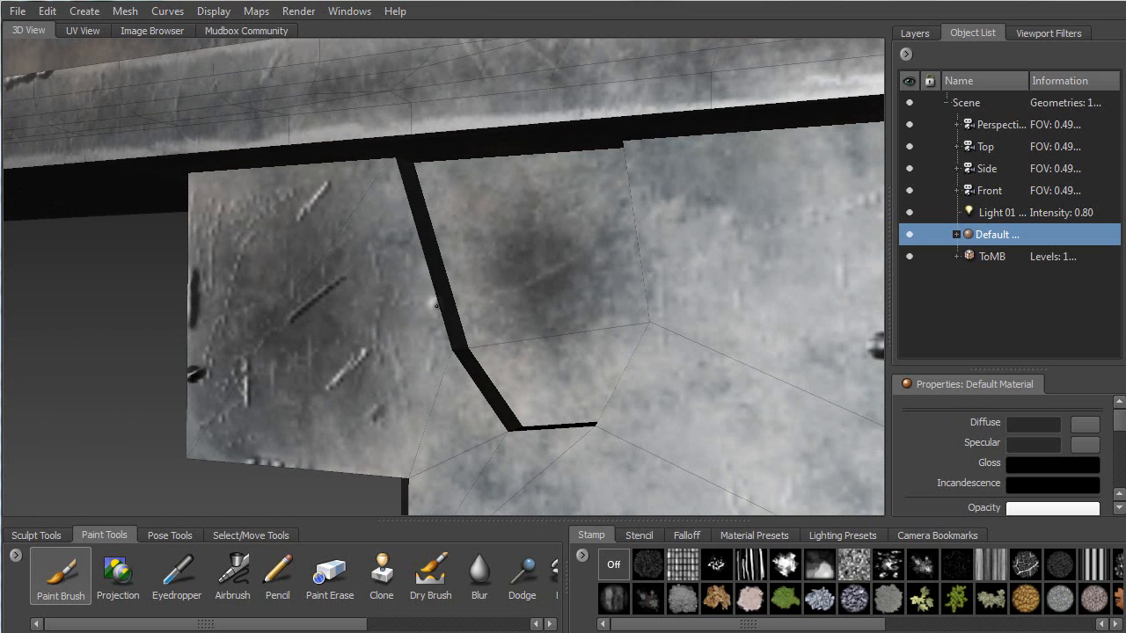
{"action": "left_click_drag", "start_coordinate": [444, 340], "coordinate": [456, 357]}
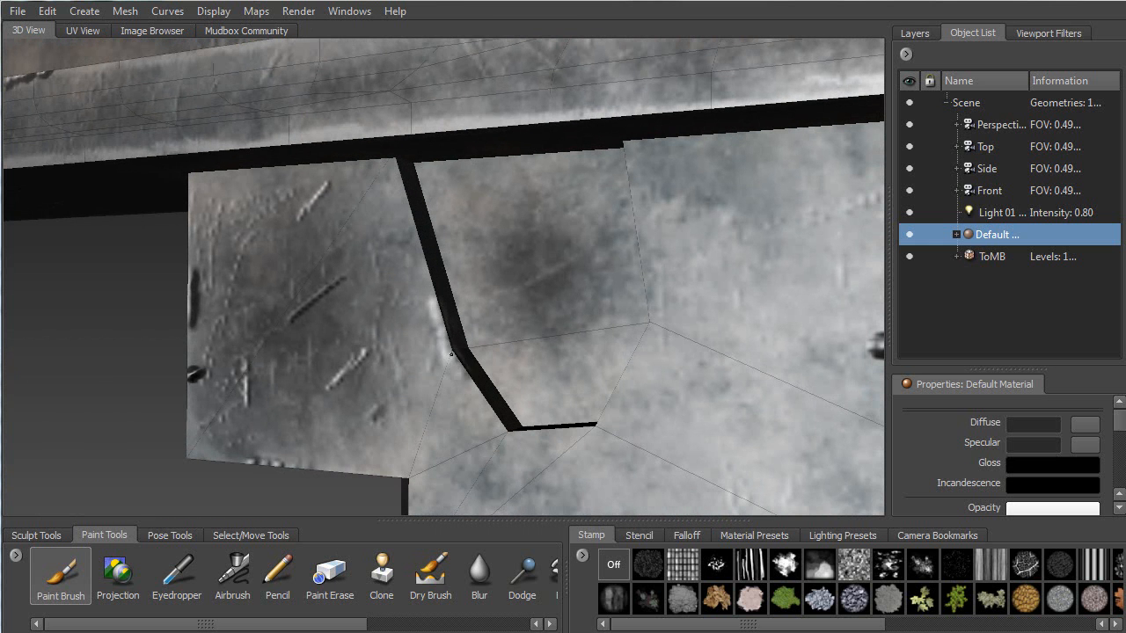
{"action": "left_click_drag", "start_coordinate": [437, 293], "coordinate": [434, 287]}
Paint chipped dents up the edge and corner where the grip meets the rear of the trigger guard.
{"action": "mouse_move", "coordinate": [495, 317]}
{"action": "left_mouse_down", "text": "alt"}
{"action": "mouse_move", "coordinate": [510, 304]}
{"action": "mouse_move", "coordinate": [307, 288]}
{"action": "left_mouse_up", "text": "alt"}
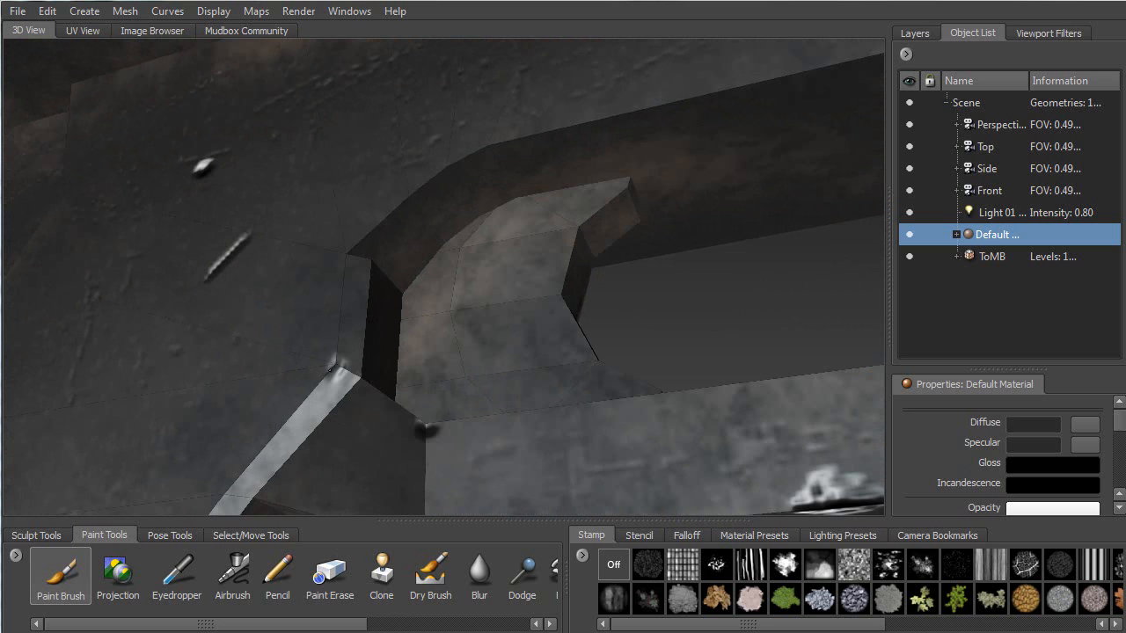
{"action": "mouse_move", "coordinate": [315, 380]}
{"action": "left_mouse_down"}
{"action": "mouse_move", "coordinate": [305, 388]}
{"action": "mouse_move", "coordinate": [334, 382]}
{"action": "left_mouse_up"}
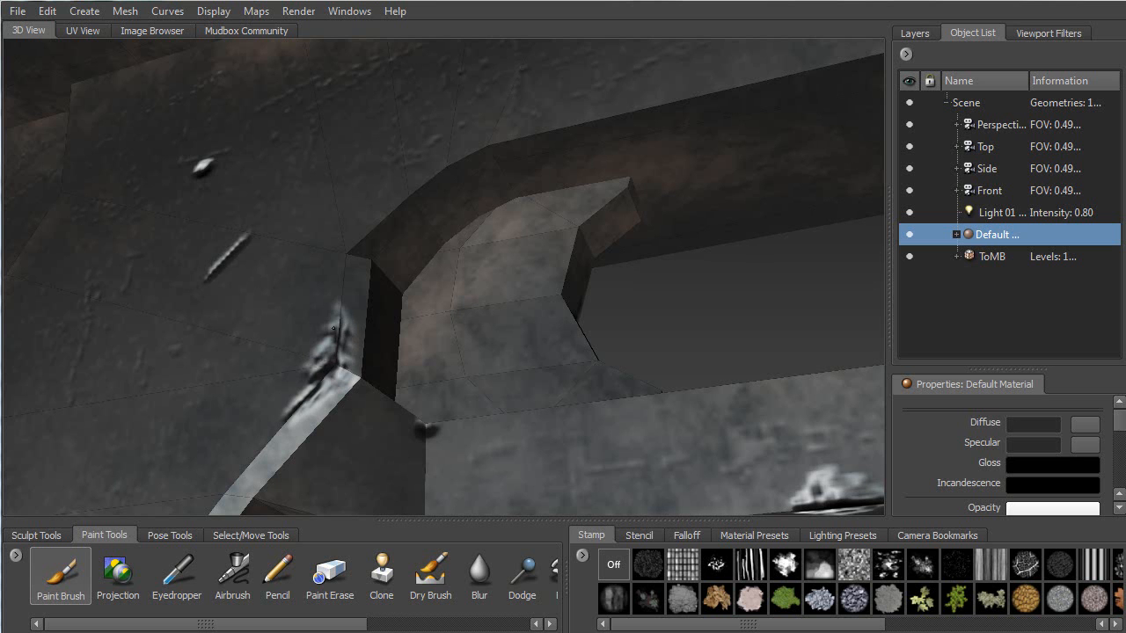
{"action": "left_click_drag", "start_coordinate": [341, 300], "coordinate": [349, 276]}
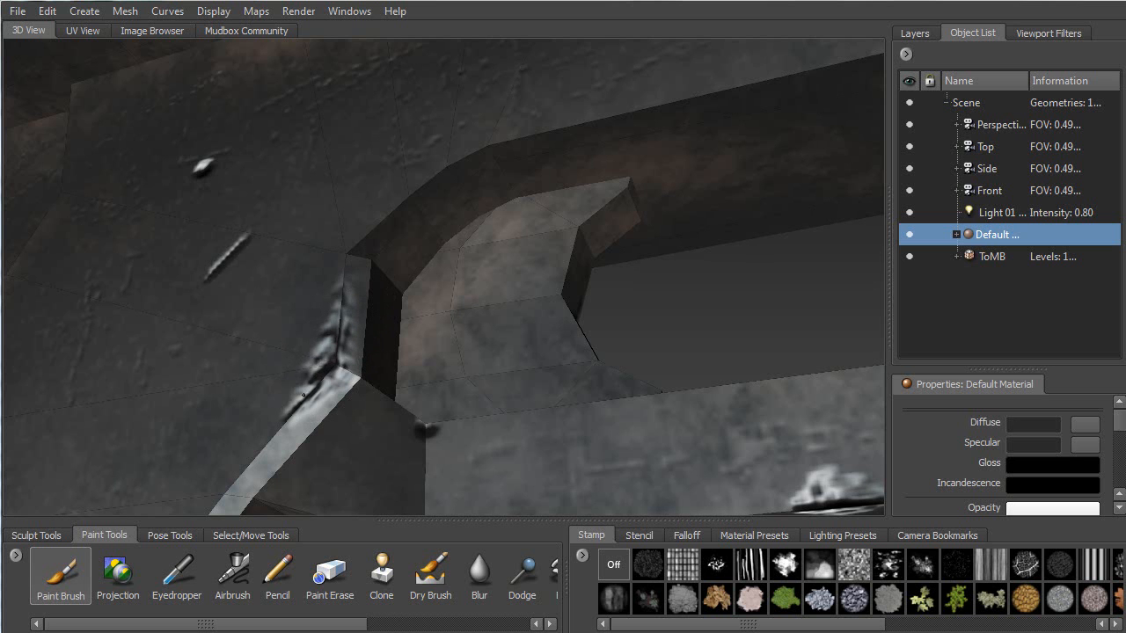
Paint jagged chips on the lower corner of the receiver's hanging front tab.
{"action": "left_click_drag", "start_coordinate": [286, 359], "coordinate": [363, 468], "text": "alt"}
{"action": "right_click_drag", "start_coordinate": [363, 468], "coordinate": [302, 241], "text": "alt"}
{"action": "middle_click_drag", "start_coordinate": [326, 262], "coordinate": [189, 246], "text": "alt"}
{"action": "right_click_drag", "start_coordinate": [189, 247], "coordinate": [292, 358], "text": "alt"}
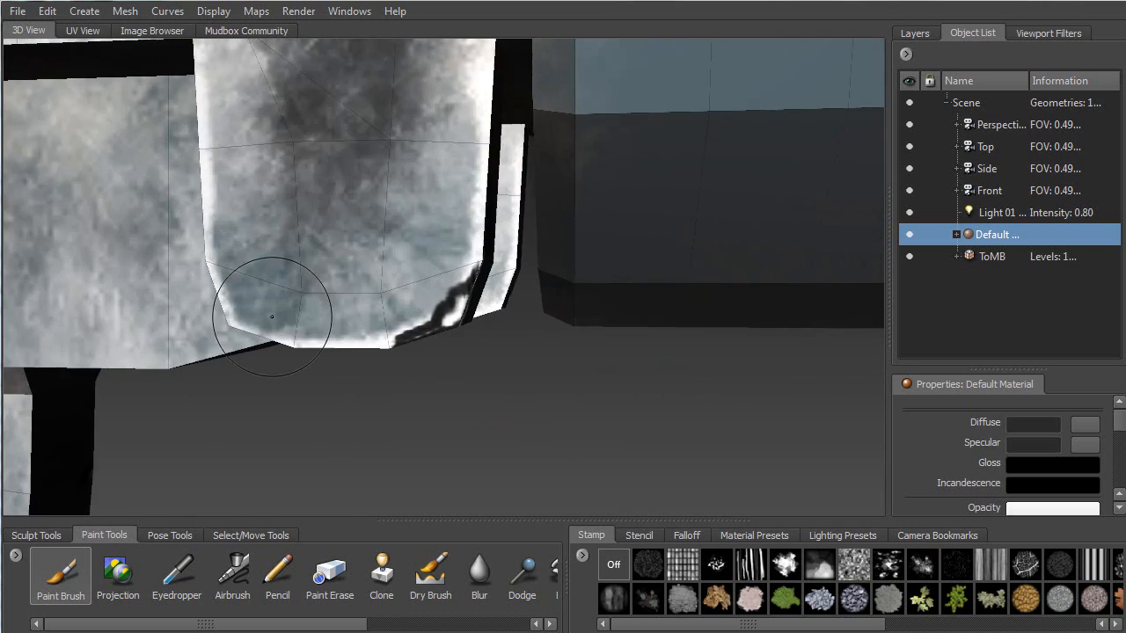
Paint nicks on both side edges of the receiver's hanging front tab.
{"action": "middle_click_drag", "start_coordinate": [292, 357], "coordinate": [426, 319], "text": "alt"}
{"action": "left_click_drag", "start_coordinate": [425, 320], "coordinate": [483, 252], "text": "alt"}
{"action": "mouse_move", "coordinate": [503, 296]}
{"action": "left_mouse_down"}
{"action": "mouse_move", "coordinate": [502, 252]}
{"action": "mouse_move", "coordinate": [277, 214]}
{"action": "left_mouse_up"}
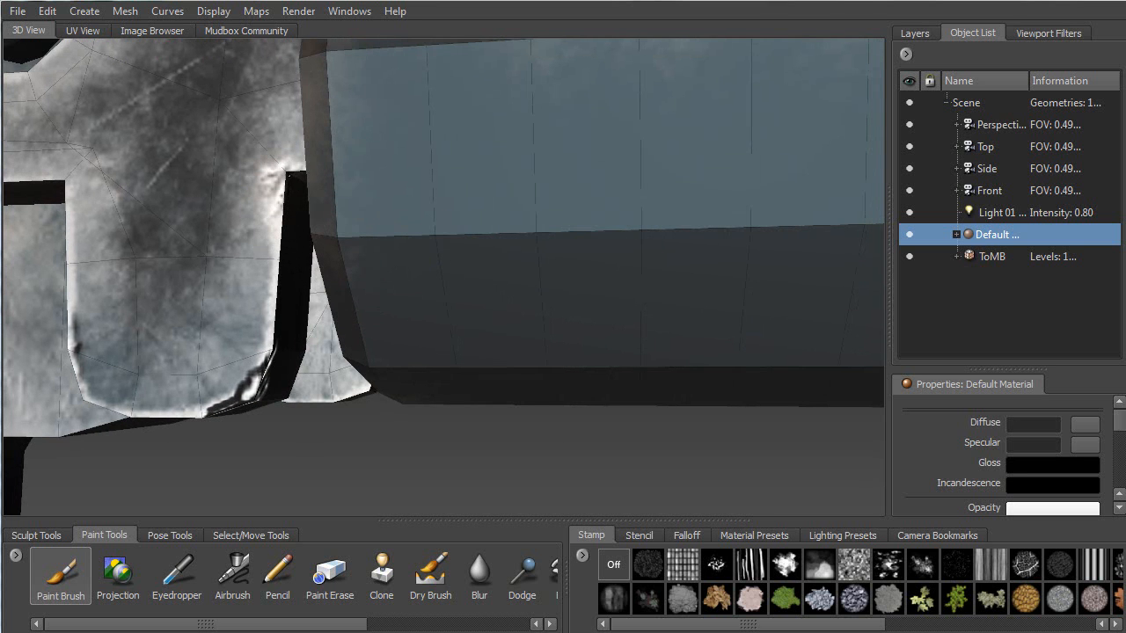
Paint chips on the receiver's lower edge ahead of the trigger guard and nicks on the guard's front edge.
{"action": "left_click_drag", "start_coordinate": [280, 222], "coordinate": [321, 313], "text": "alt"}
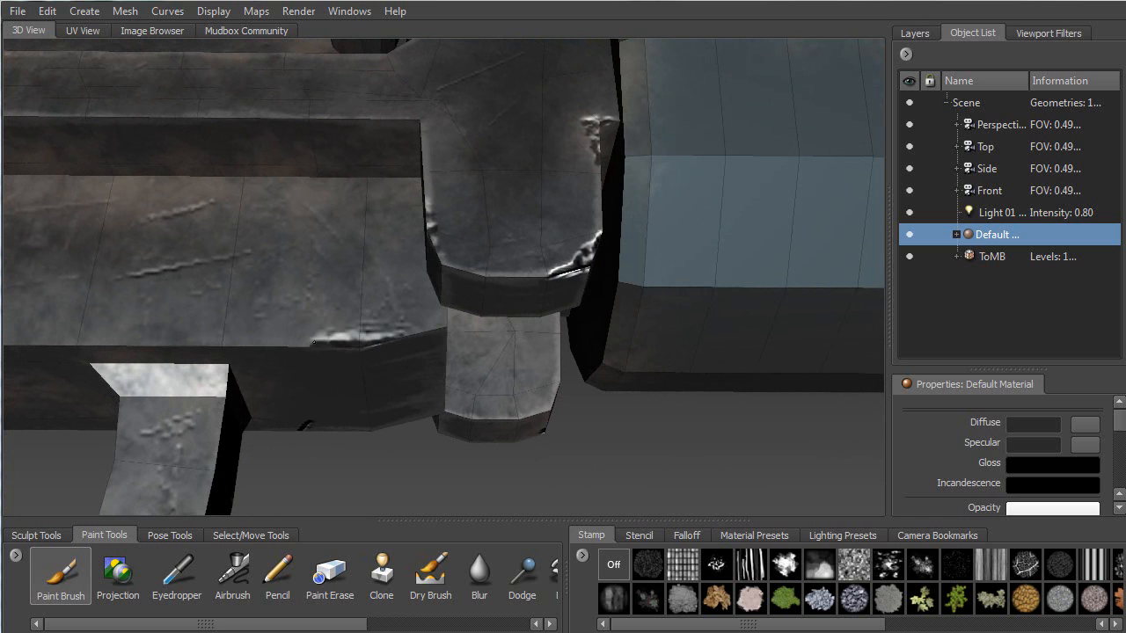
{"action": "left_click_drag", "start_coordinate": [314, 339], "coordinate": [343, 325], "text": "alt"}
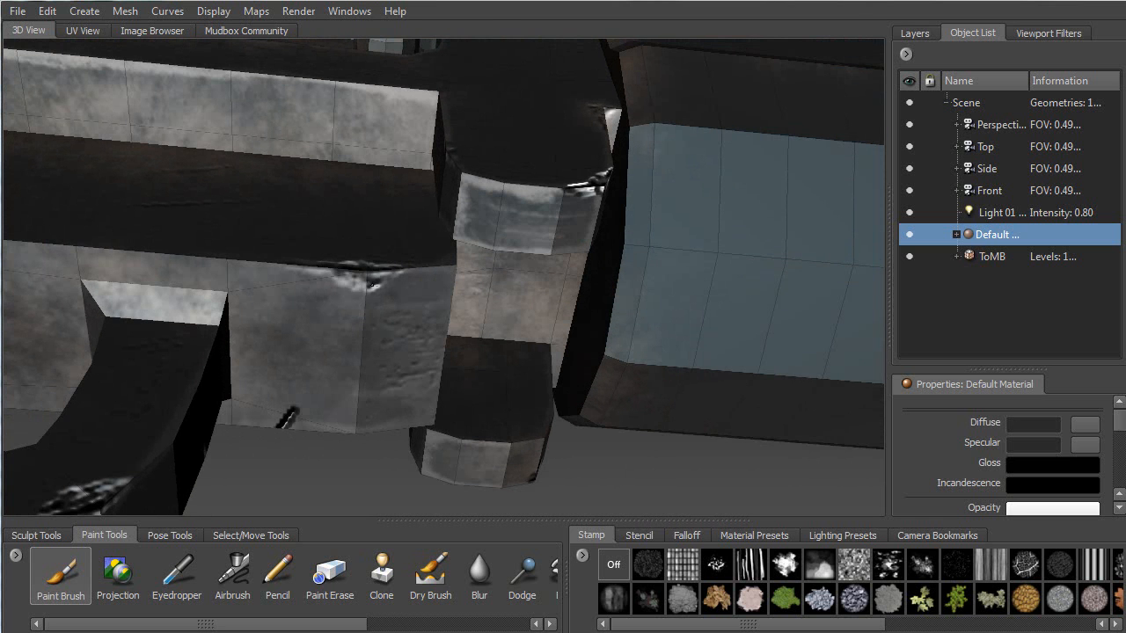
{"action": "left_click_drag", "start_coordinate": [413, 284], "coordinate": [365, 301], "text": "alt"}
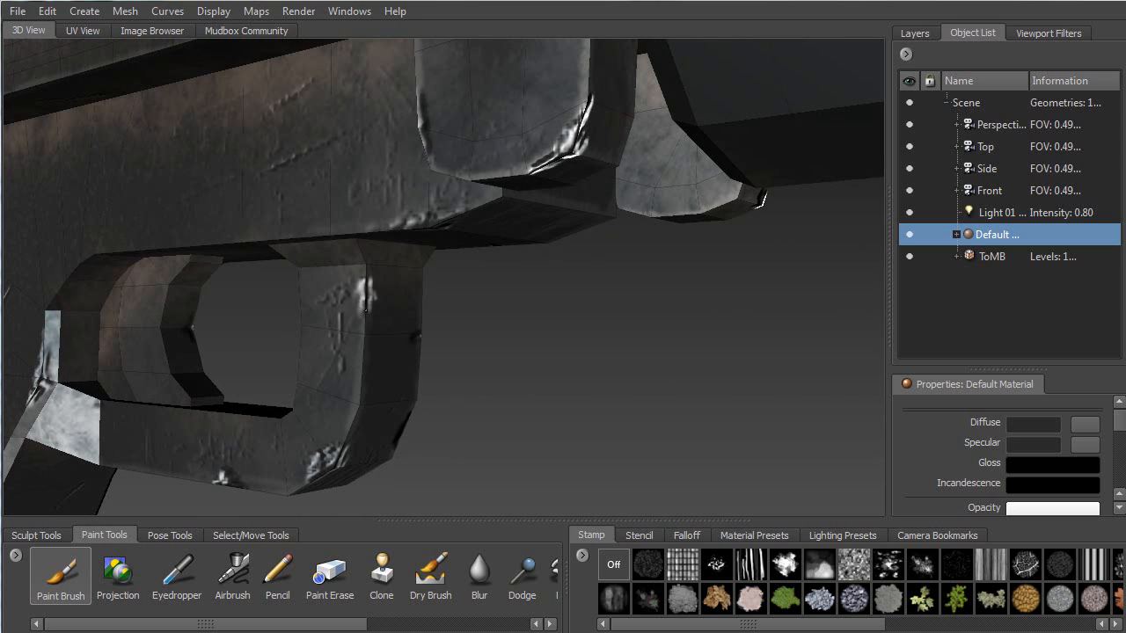
Paint nicks on the opposite side of the trigger guard's front edge and on the receiver's lower edge above it.
{"action": "left_click_drag", "start_coordinate": [371, 338], "coordinate": [378, 297], "text": "alt"}
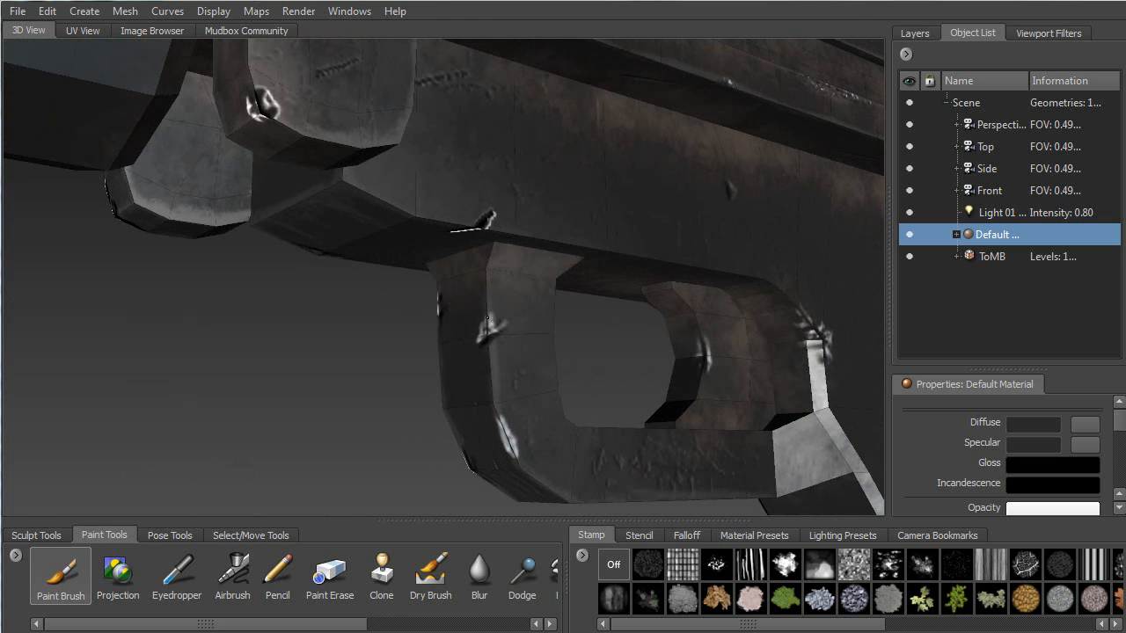
{"action": "left_click_drag", "start_coordinate": [488, 335], "coordinate": [447, 199], "text": "alt"}
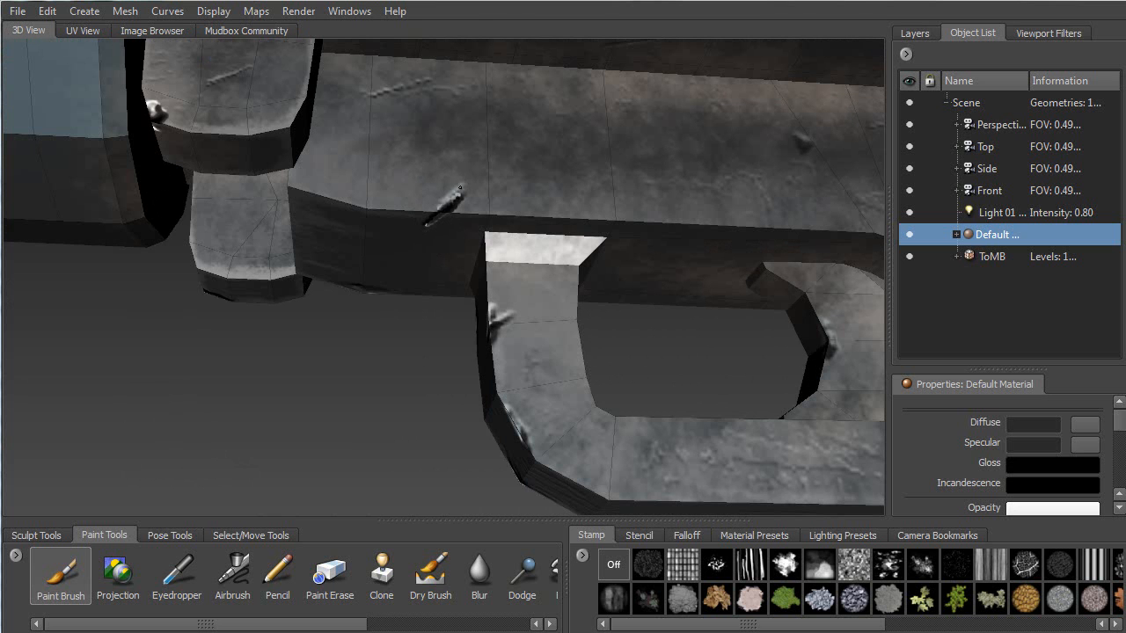
{"action": "mouse_move", "coordinate": [533, 231]}
{"action": "left_mouse_down", "text": "alt"}
{"action": "mouse_move", "coordinate": [416, 280]}
{"action": "mouse_move", "coordinate": [508, 347]}
{"action": "mouse_move", "coordinate": [369, 334]}
{"action": "left_mouse_up", "text": "alt"}
{"action": "right_click_drag", "start_coordinate": [370, 334], "coordinate": [396, 156], "text": "alt"}
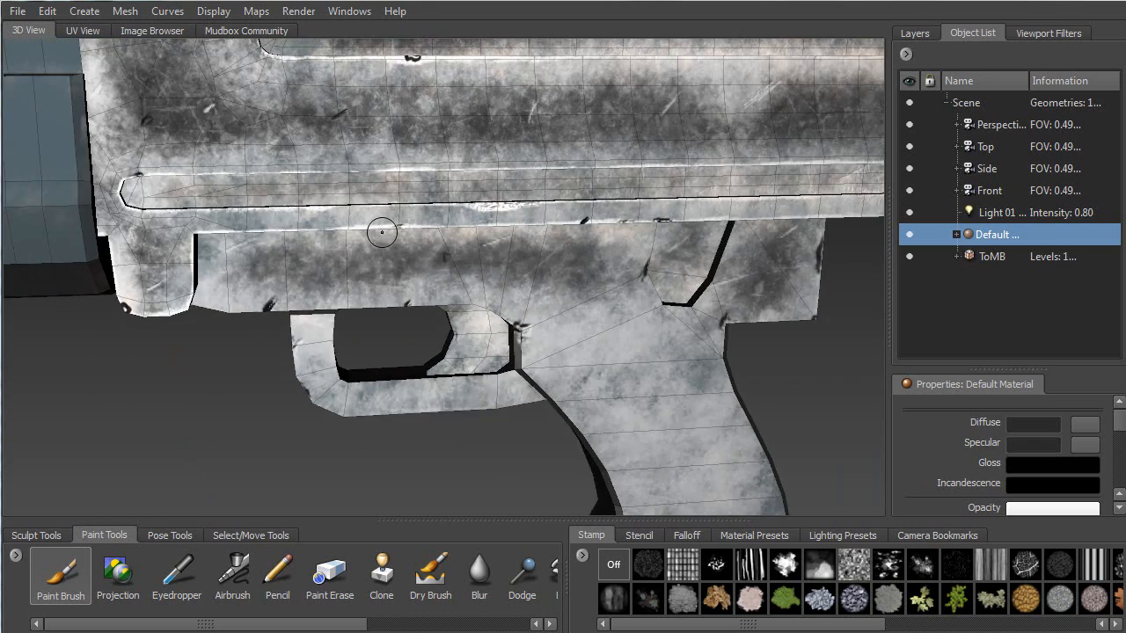
Paint a nick on the opposite side's angled step edge above the pistol grip.
{"action": "middle_click_drag", "start_coordinate": [513, 225], "coordinate": [209, 222], "text": "alt"}
{"action": "left_click_drag", "start_coordinate": [323, 273], "coordinate": [362, 246], "text": "alt"}
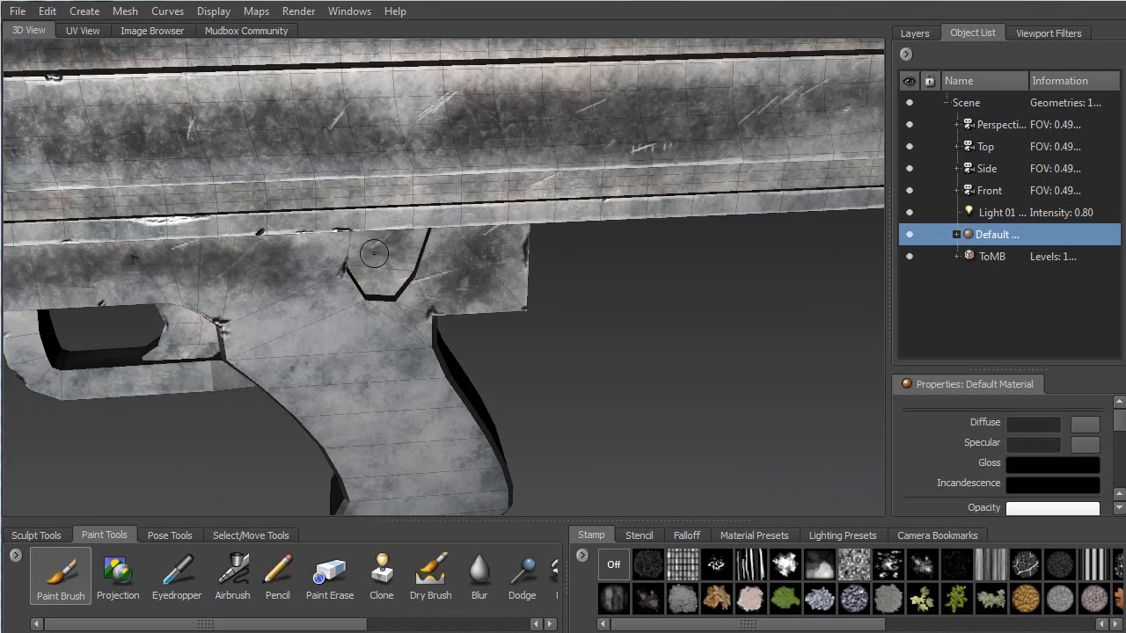
{"action": "right_click_drag", "start_coordinate": [378, 245], "coordinate": [388, 417], "text": "alt"}
{"action": "left_click_drag", "start_coordinate": [296, 213], "coordinate": [401, 205], "text": "alt"}
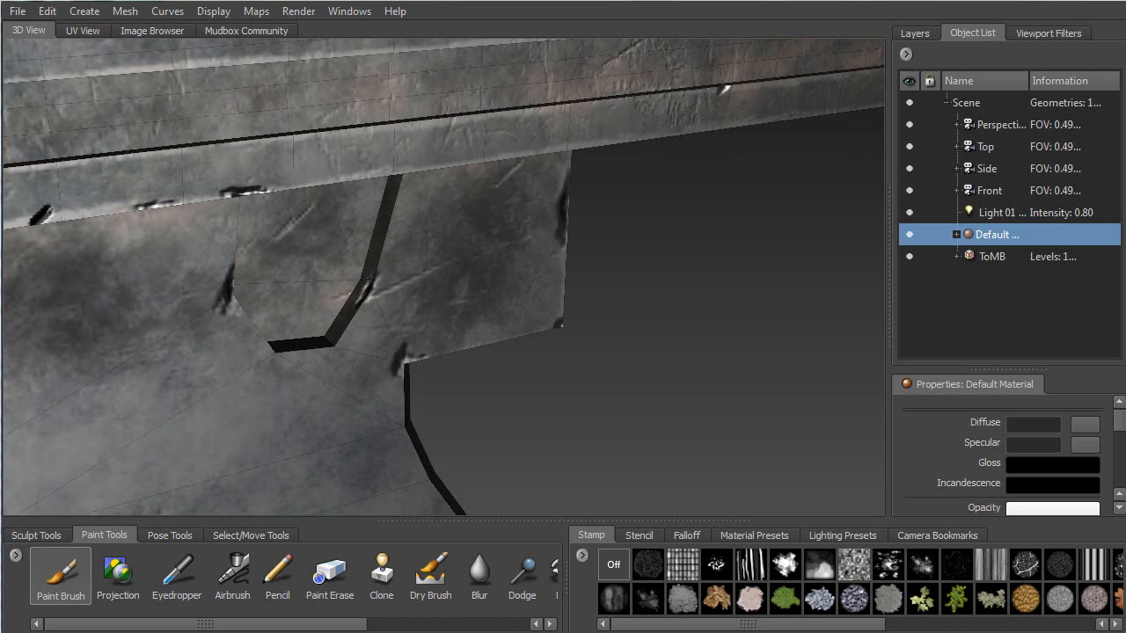
Paint gouges on the receiver's side ledge below the raised rail and on the edge above the long groove.
{"action": "mouse_move", "coordinate": [364, 291]}
{"action": "left_mouse_down", "text": "alt"}
{"action": "mouse_move", "coordinate": [207, 255]}
{"action": "mouse_move", "coordinate": [305, 327]}
{"action": "mouse_move", "coordinate": [338, 295]}
{"action": "left_mouse_up", "text": "alt"}
{"action": "left_click_drag", "start_coordinate": [273, 343], "coordinate": [367, 333], "text": "alt"}
{"action": "right_click_drag", "start_coordinate": [367, 333], "coordinate": [306, 341], "text": "alt"}
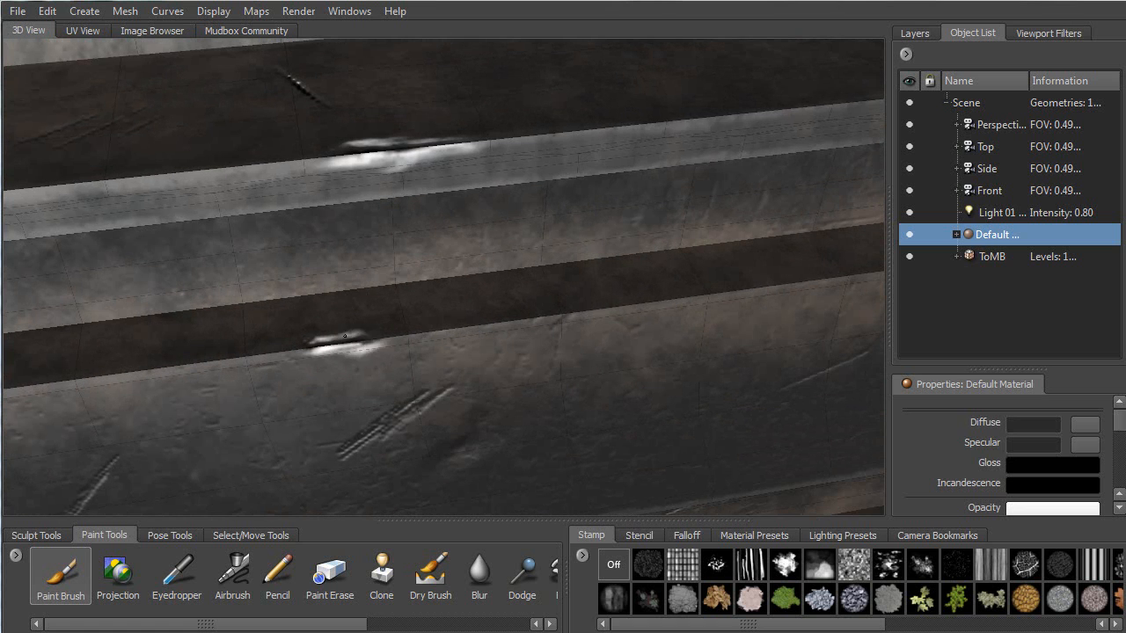
{"action": "mouse_move", "coordinate": [320, 333]}
{"action": "left_mouse_down"}
{"action": "mouse_move", "coordinate": [287, 349]}
{"action": "mouse_move", "coordinate": [406, 337]}
{"action": "mouse_move", "coordinate": [328, 357]}
{"action": "mouse_move", "coordinate": [286, 353]}
{"action": "mouse_move", "coordinate": [392, 349]}
{"action": "mouse_move", "coordinate": [290, 333]}
{"action": "mouse_move", "coordinate": [184, 344]}
{"action": "mouse_move", "coordinate": [222, 344]}
{"action": "mouse_move", "coordinate": [79, 385]}
{"action": "mouse_move", "coordinate": [131, 393]}
{"action": "mouse_move", "coordinate": [198, 276]}
{"action": "mouse_move", "coordinate": [274, 250]}
{"action": "mouse_move", "coordinate": [190, 291]}
{"action": "mouse_move", "coordinate": [374, 331]}
{"action": "mouse_move", "coordinate": [409, 313]}
{"action": "mouse_move", "coordinate": [392, 327]}
{"action": "mouse_move", "coordinate": [425, 320]}
{"action": "mouse_move", "coordinate": [449, 212]}
{"action": "mouse_move", "coordinate": [354, 290]}
{"action": "mouse_move", "coordinate": [371, 289]}
{"action": "left_mouse_up"}
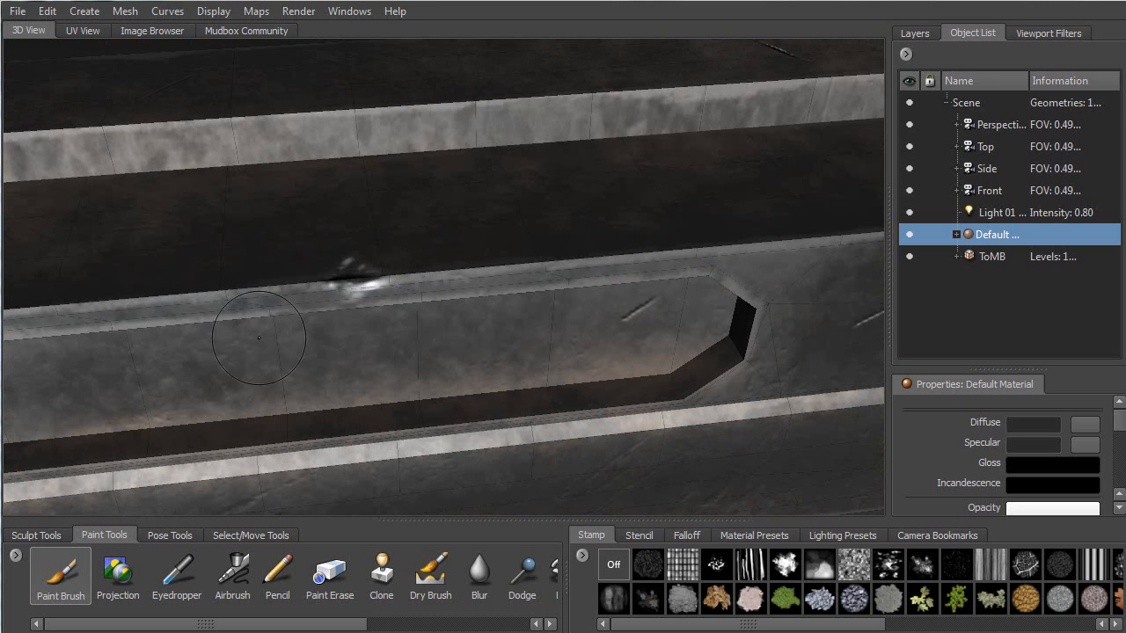
Paint nicks along the receiver edges above and below the oval slot, and a dent on the receiver's underside.
{"action": "middle_click_drag", "start_coordinate": [302, 318], "coordinate": [582, 266], "text": "alt"}
{"action": "right_click_drag", "start_coordinate": [582, 266], "coordinate": [297, 334], "text": "alt"}
{"action": "middle_click_drag", "start_coordinate": [347, 322], "coordinate": [748, 169], "text": "alt"}
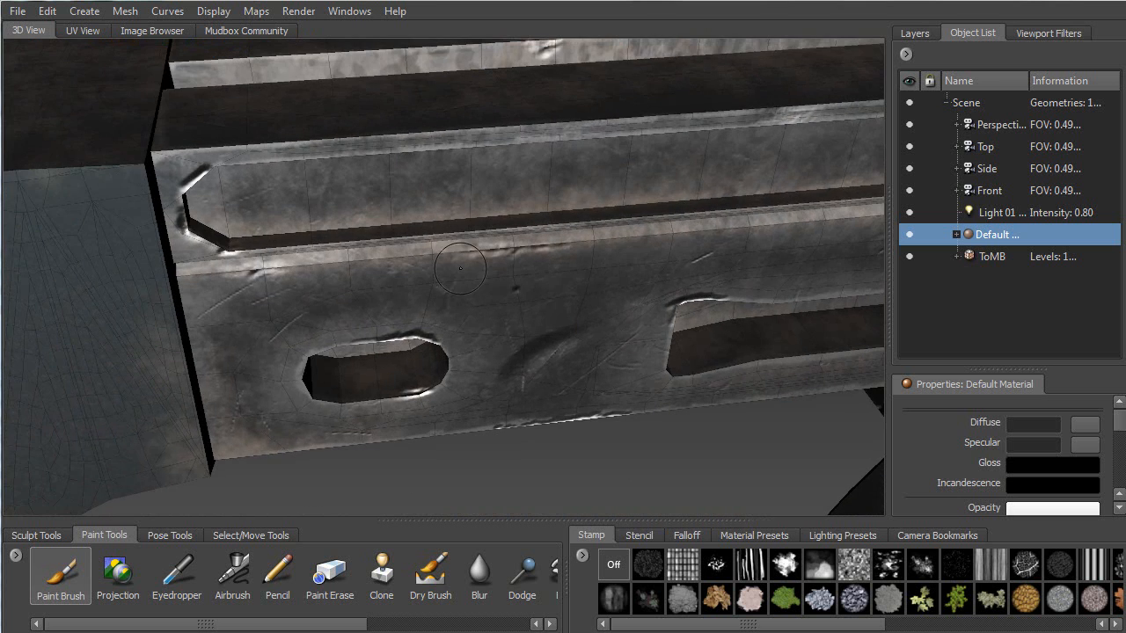
{"action": "left_click_drag", "start_coordinate": [347, 299], "coordinate": [356, 282], "text": "alt"}
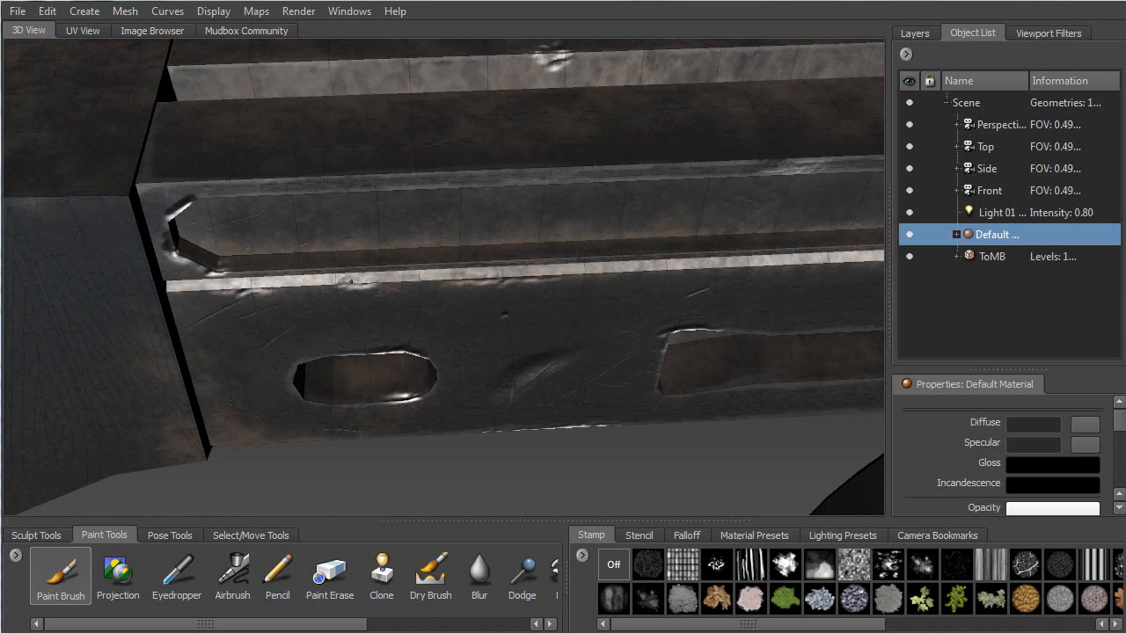
{"action": "left_click_drag", "start_coordinate": [399, 290], "coordinate": [266, 284], "text": "alt"}
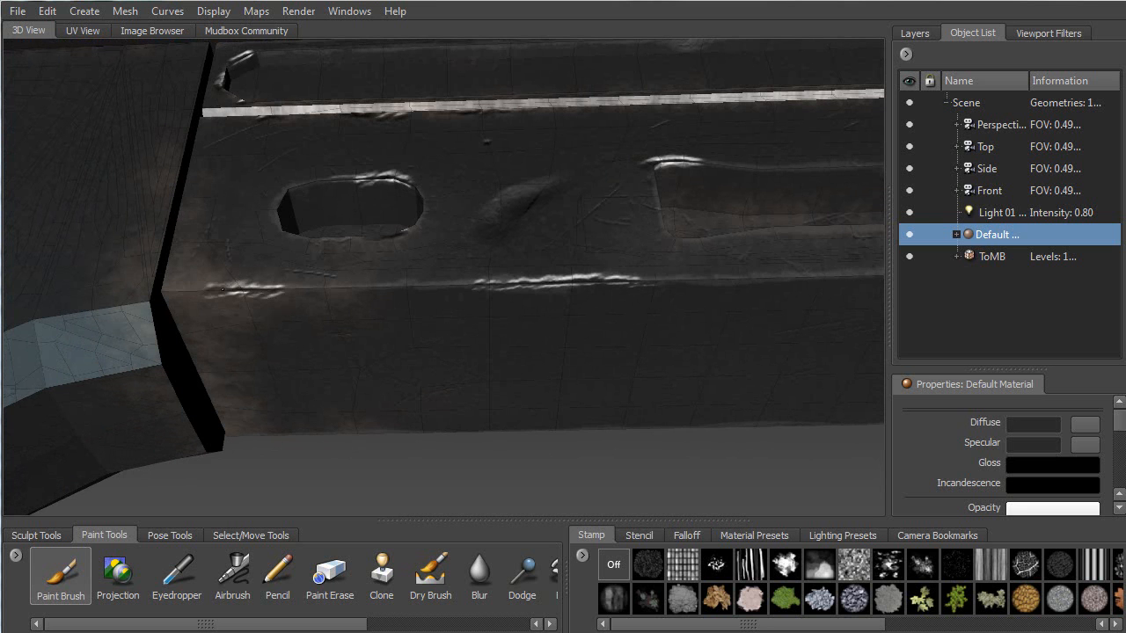
{"action": "left_click_drag", "start_coordinate": [276, 309], "coordinate": [288, 221], "text": "alt"}
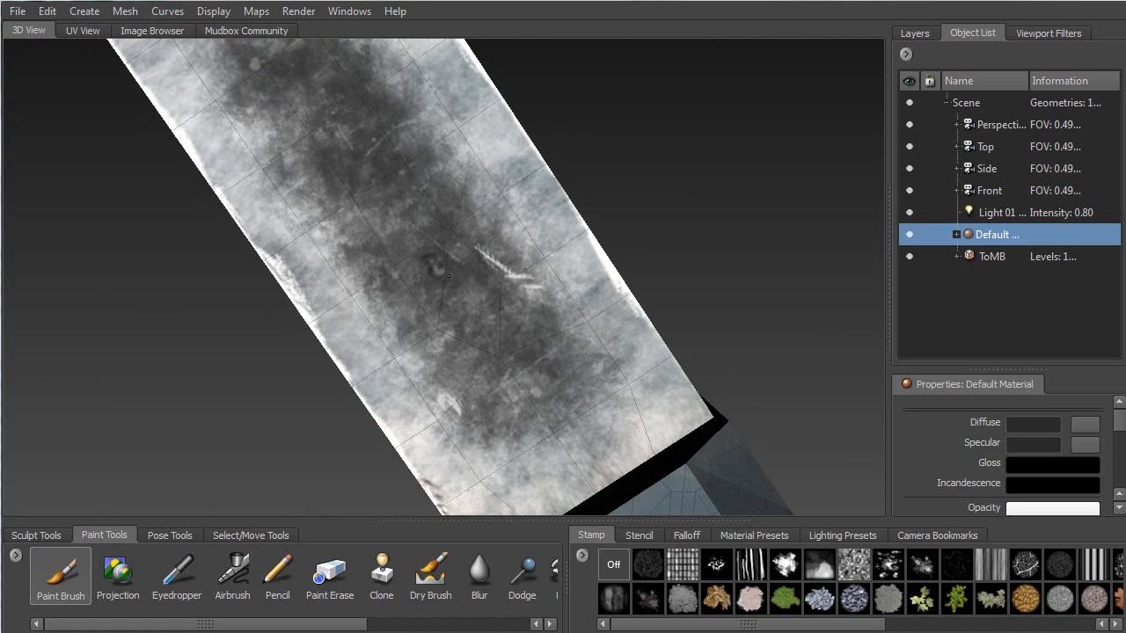
Paint a soft dent in the middle of the receiver's broad side panel, between the existing scratches below the long groove.
{"action": "left_click_drag", "start_coordinate": [431, 271], "coordinate": [329, 299], "text": "alt"}
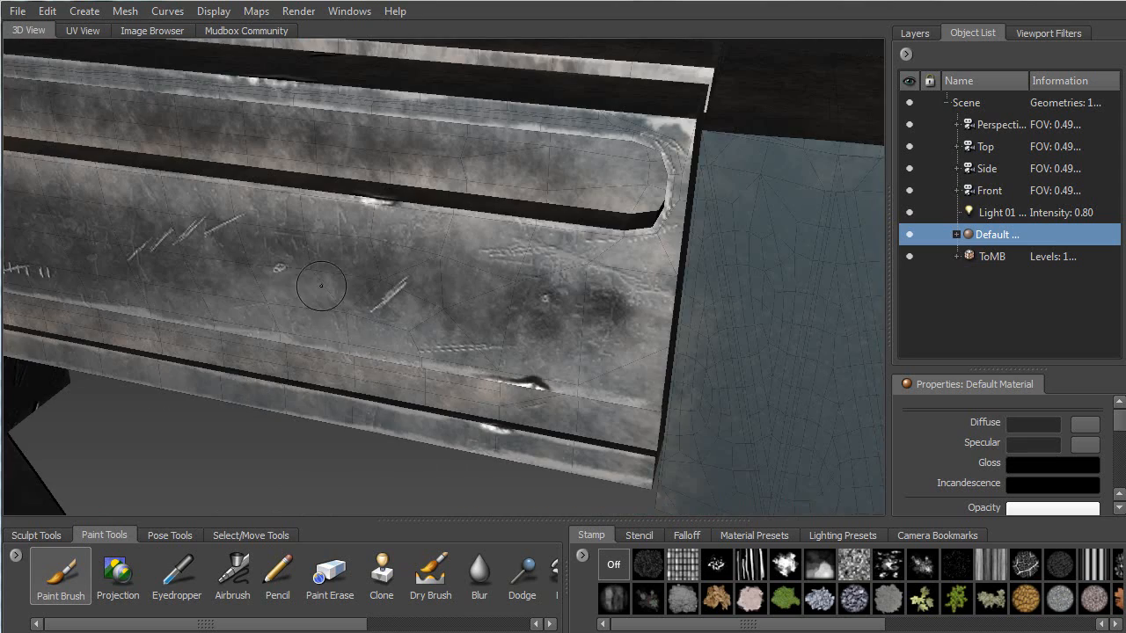
{"action": "right_click_drag", "start_coordinate": [291, 387], "coordinate": [132, 203], "text": "alt"}
{"action": "middle_click_drag", "start_coordinate": [132, 203], "coordinate": [455, 319], "text": "alt"}
{"action": "left_click_drag", "start_coordinate": [377, 321], "coordinate": [454, 290], "text": "alt"}
{"action": "middle_click_drag", "start_coordinate": [464, 279], "coordinate": [634, 238], "text": "alt"}
{"action": "right_click_drag", "start_coordinate": [422, 281], "coordinate": [328, 450], "text": "alt"}
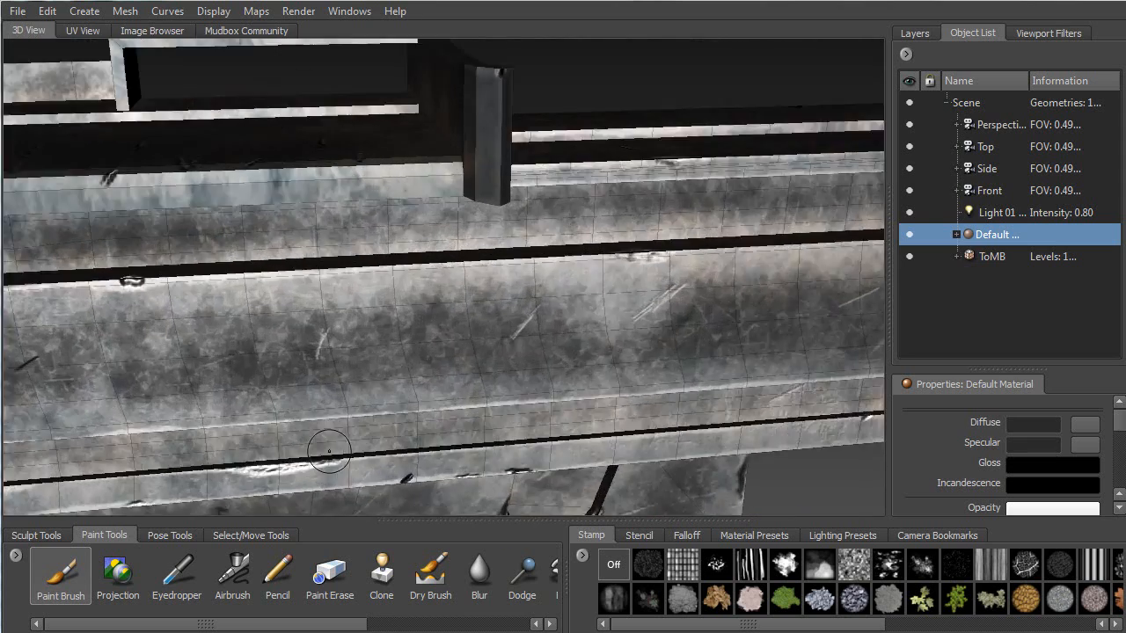
{"action": "left_click_drag", "start_coordinate": [369, 345], "coordinate": [383, 310], "text": "alt"}
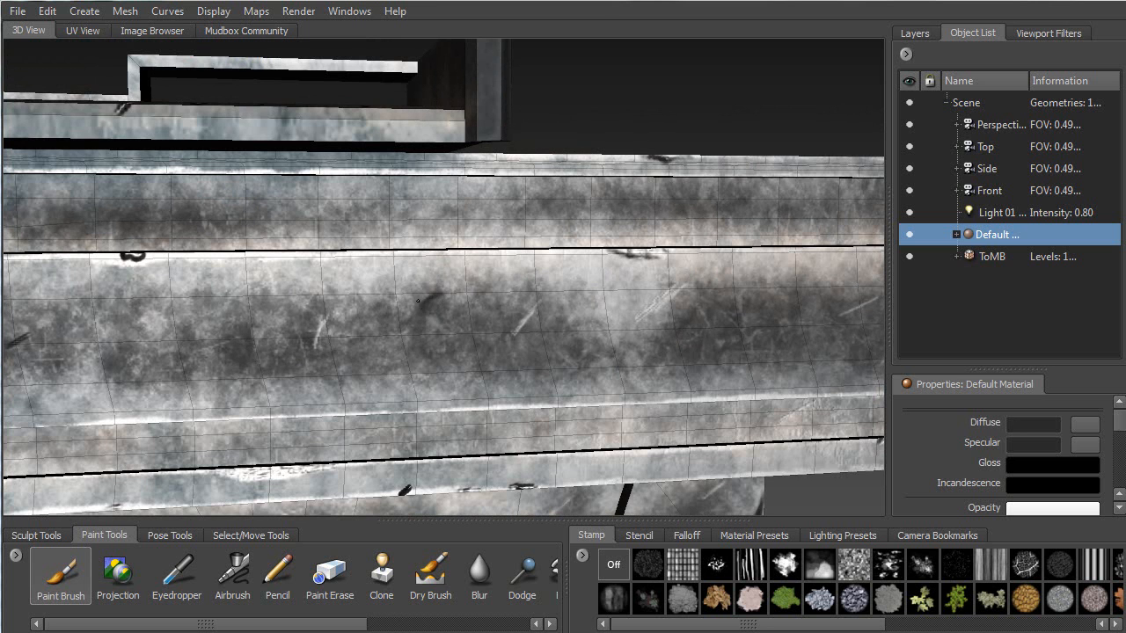
{"action": "left_click_drag", "start_coordinate": [433, 334], "coordinate": [375, 303], "text": "alt"}
{"action": "right_click_drag", "start_coordinate": [331, 277], "coordinate": [361, 297], "text": "alt"}
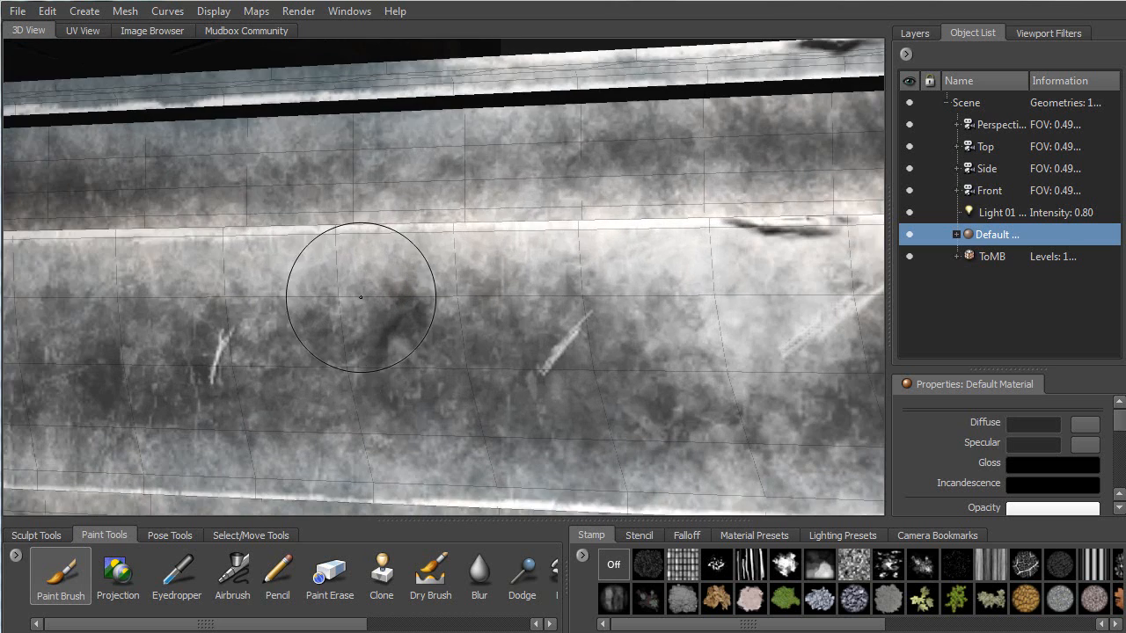
{"action": "left_click_drag", "start_coordinate": [360, 297], "coordinate": [389, 296], "text": "alt"}
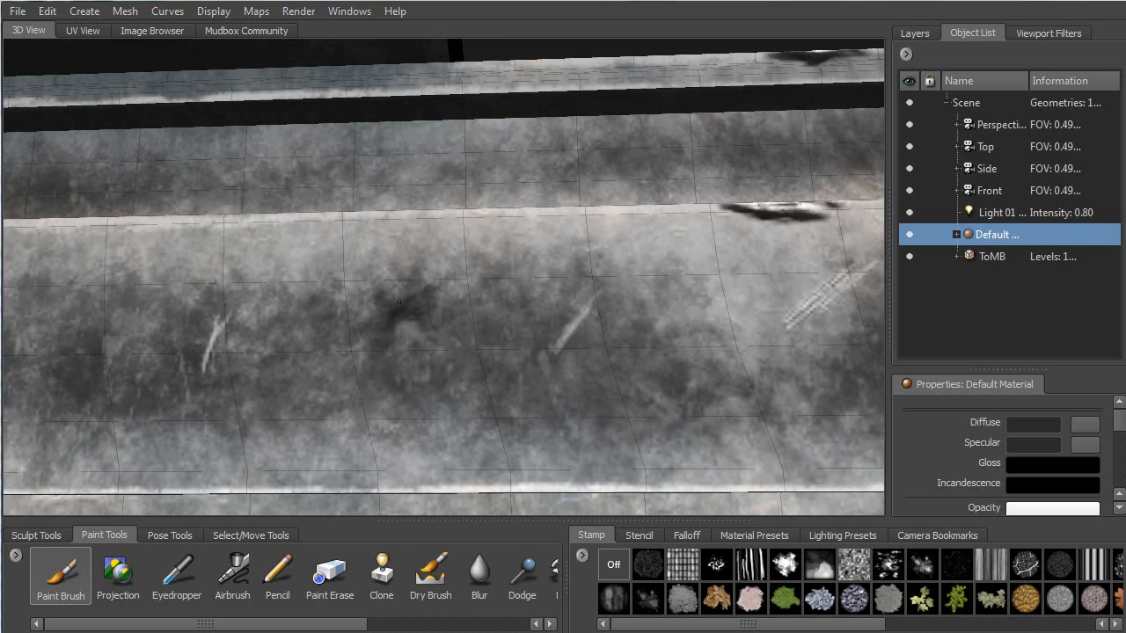
Paint dents on the receiver's flat strips beside the dark lengthwise gap and on the panel between the two angled-end slots.
{"action": "left_click_drag", "start_coordinate": [444, 351], "coordinate": [318, 301], "text": "alt"}
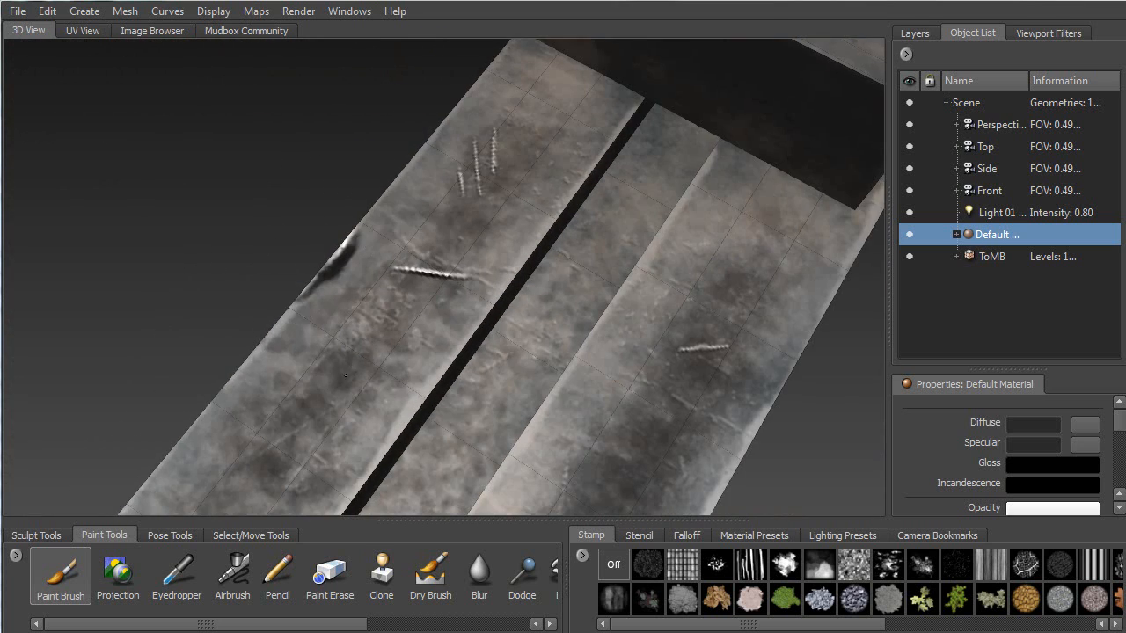
{"action": "left_click_drag", "start_coordinate": [333, 357], "coordinate": [315, 344], "text": "alt"}
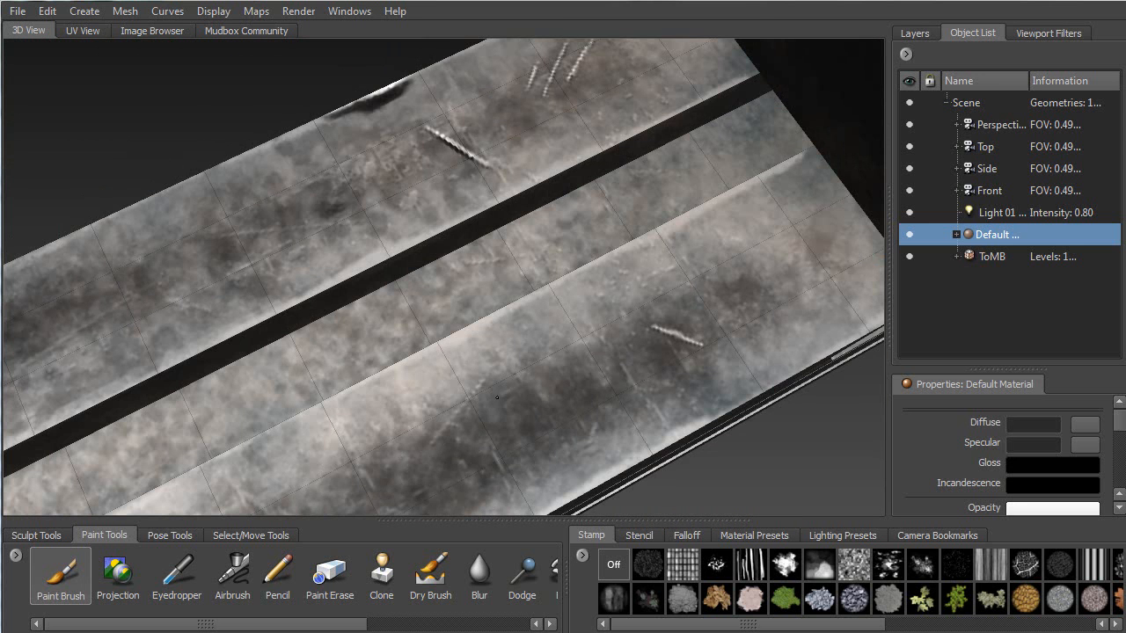
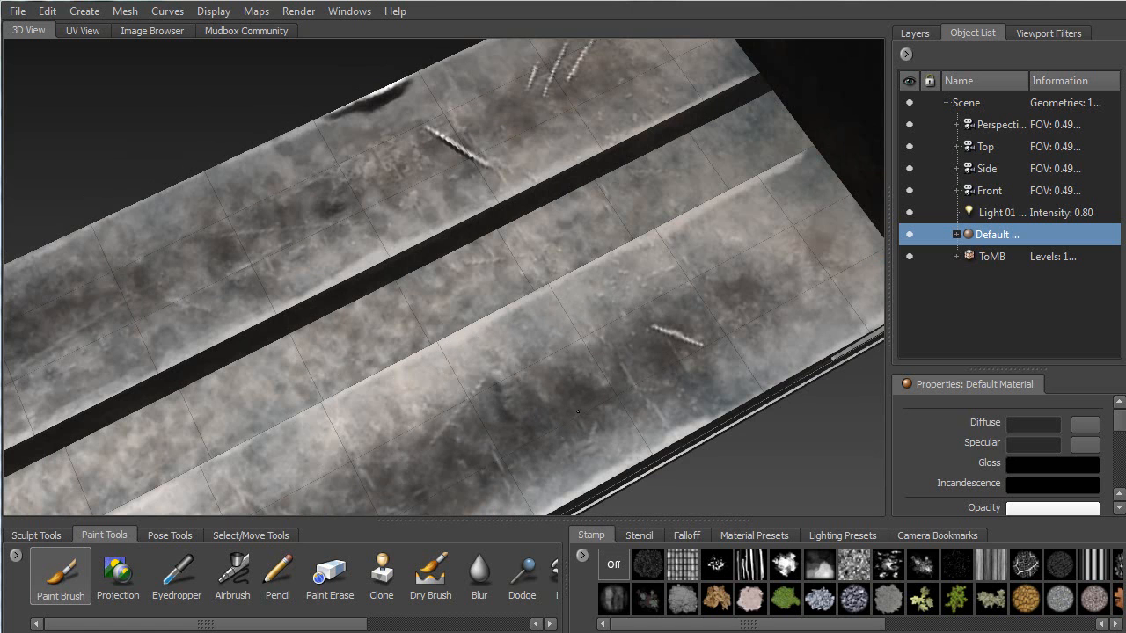
{"action": "left_click_drag", "start_coordinate": [563, 361], "coordinate": [641, 364], "text": "alt"}
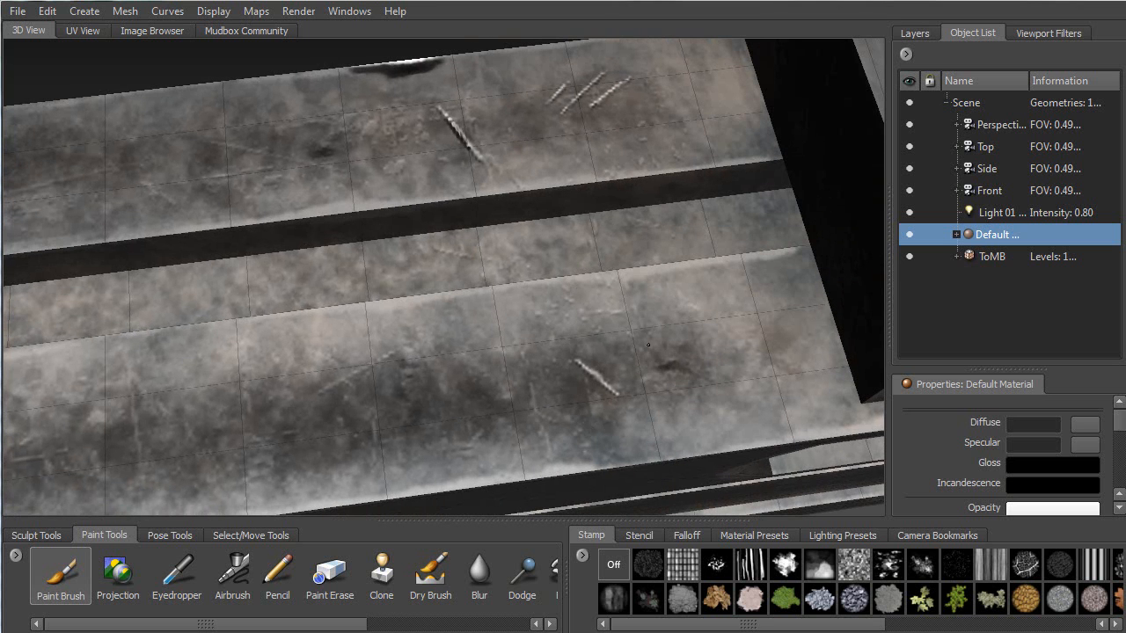
{"action": "mouse_move", "coordinate": [651, 355]}
{"action": "left_mouse_down", "text": "alt"}
{"action": "mouse_move", "coordinate": [514, 298]}
{"action": "mouse_move", "coordinate": [445, 309]}
{"action": "left_mouse_up", "text": "alt"}
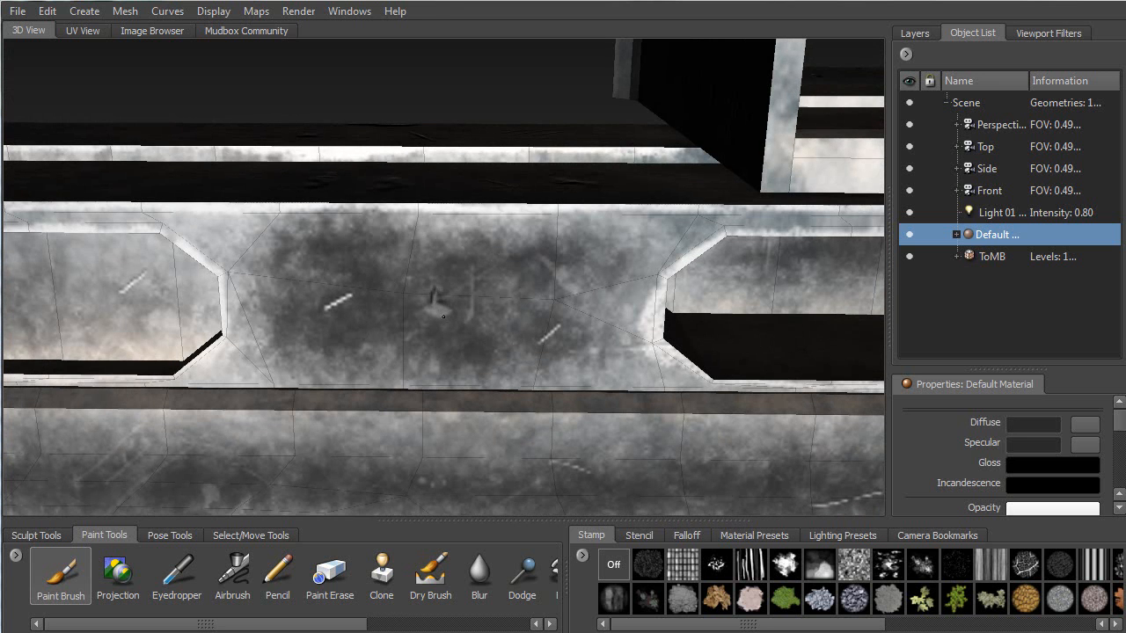
{"action": "left_click_drag", "start_coordinate": [447, 319], "coordinate": [480, 321], "text": "alt"}
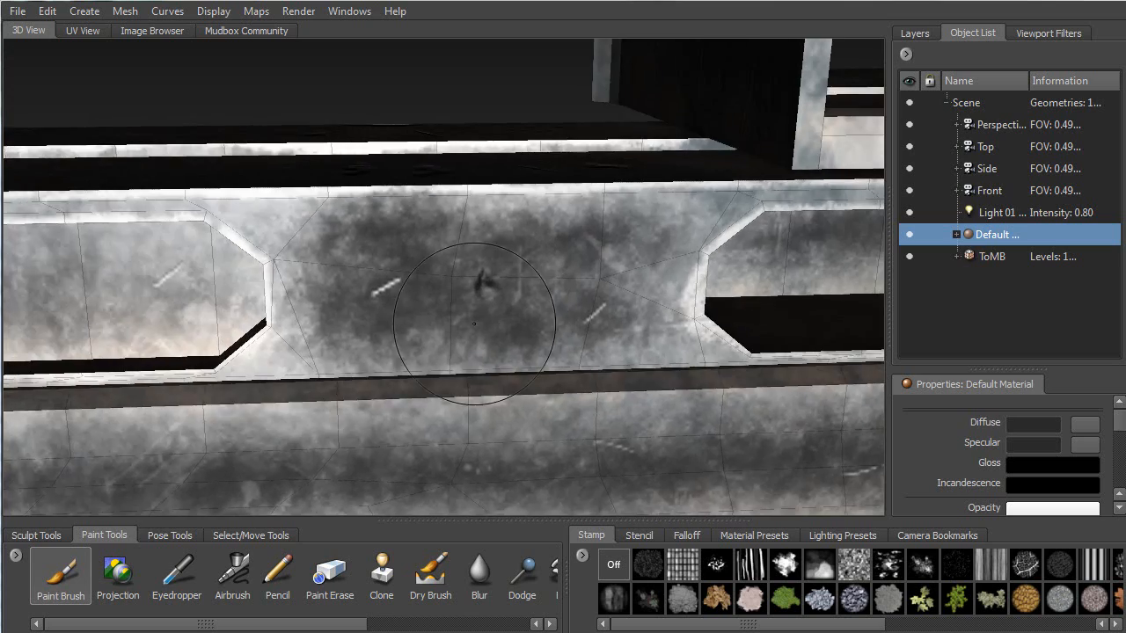
Paint dents on the receiver block and on the upright tab around the star-shaped knob.
{"action": "right_click_drag", "start_coordinate": [384, 343], "coordinate": [96, 343], "text": "alt"}
{"action": "middle_click_drag", "start_coordinate": [97, 343], "coordinate": [579, 209], "text": "alt"}
{"action": "mouse_move", "coordinate": [579, 209]}
{"action": "left_mouse_down", "text": "alt"}
{"action": "mouse_move", "coordinate": [140, 291]}
{"action": "mouse_move", "coordinate": [83, 282]}
{"action": "left_mouse_up", "text": "alt"}
{"action": "middle_click_drag", "start_coordinate": [200, 263], "coordinate": [390, 262], "text": "alt"}
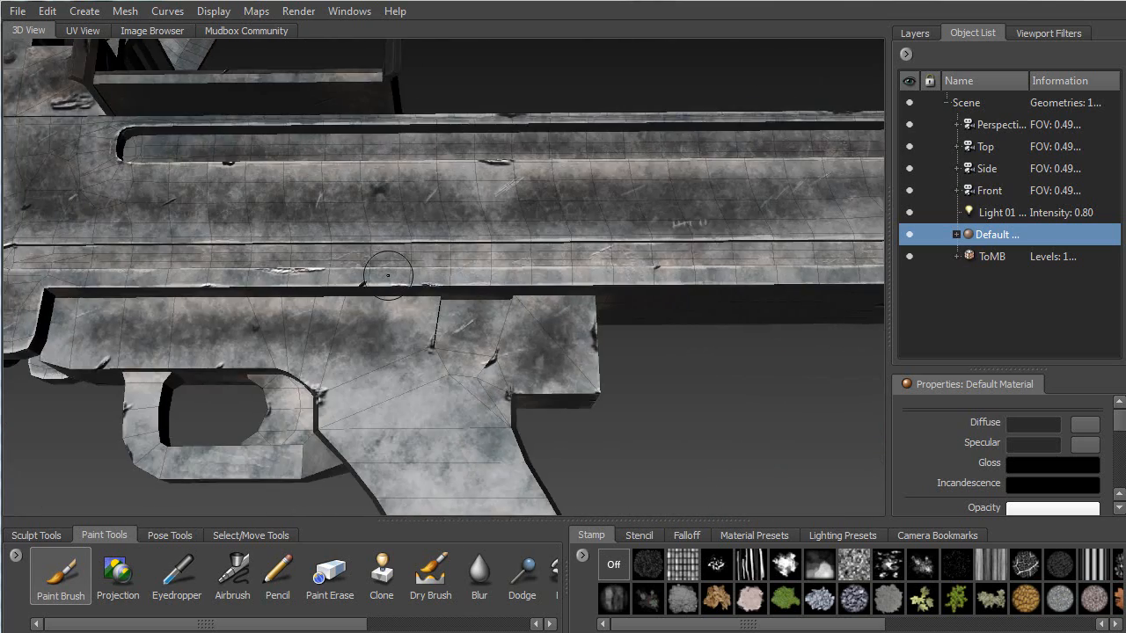
{"action": "left_click_drag", "start_coordinate": [390, 261], "coordinate": [409, 284], "text": "alt"}
{"action": "right_click_drag", "start_coordinate": [410, 284], "coordinate": [373, 387], "text": "alt"}
{"action": "middle_click_drag", "start_coordinate": [176, 267], "coordinate": [520, 360], "text": "alt"}
{"action": "left_click_drag", "start_coordinate": [293, 262], "coordinate": [266, 253], "text": "alt"}
{"action": "middle_click_drag", "start_coordinate": [77, 152], "coordinate": [369, 311], "text": "alt"}
{"action": "mouse_move", "coordinate": [368, 312]}
{"action": "left_mouse_down", "text": "alt"}
{"action": "mouse_move", "coordinate": [338, 336]}
{"action": "mouse_move", "coordinate": [269, 327]}
{"action": "mouse_move", "coordinate": [304, 219]}
{"action": "mouse_move", "coordinate": [343, 269]}
{"action": "left_mouse_up", "text": "alt"}
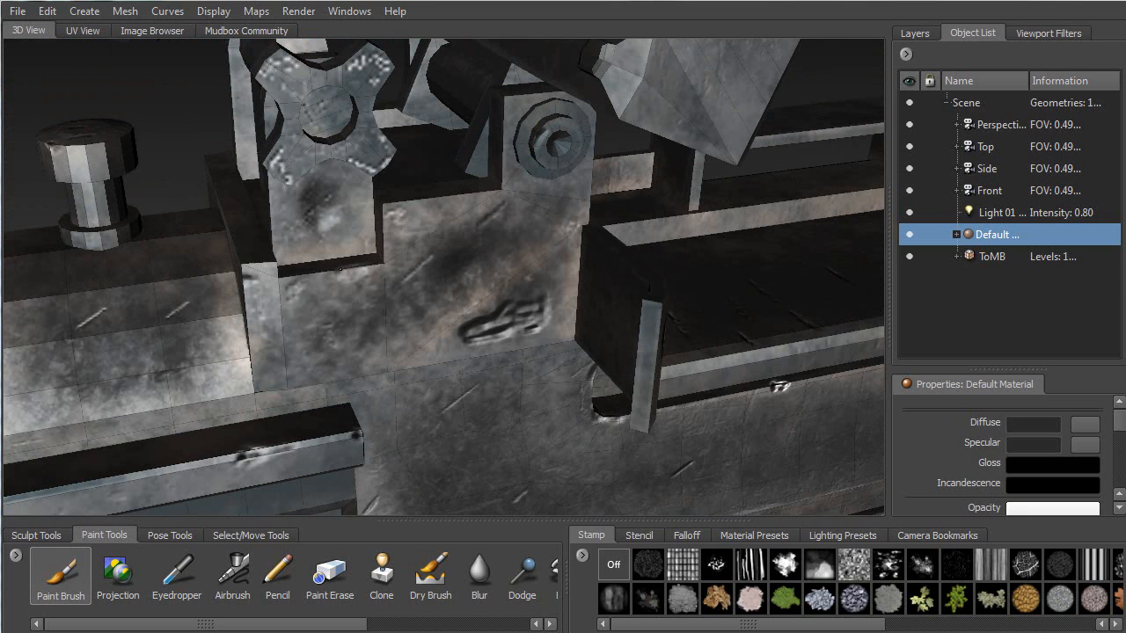
{"action": "left_click_drag", "start_coordinate": [277, 289], "coordinate": [332, 287], "text": "alt"}
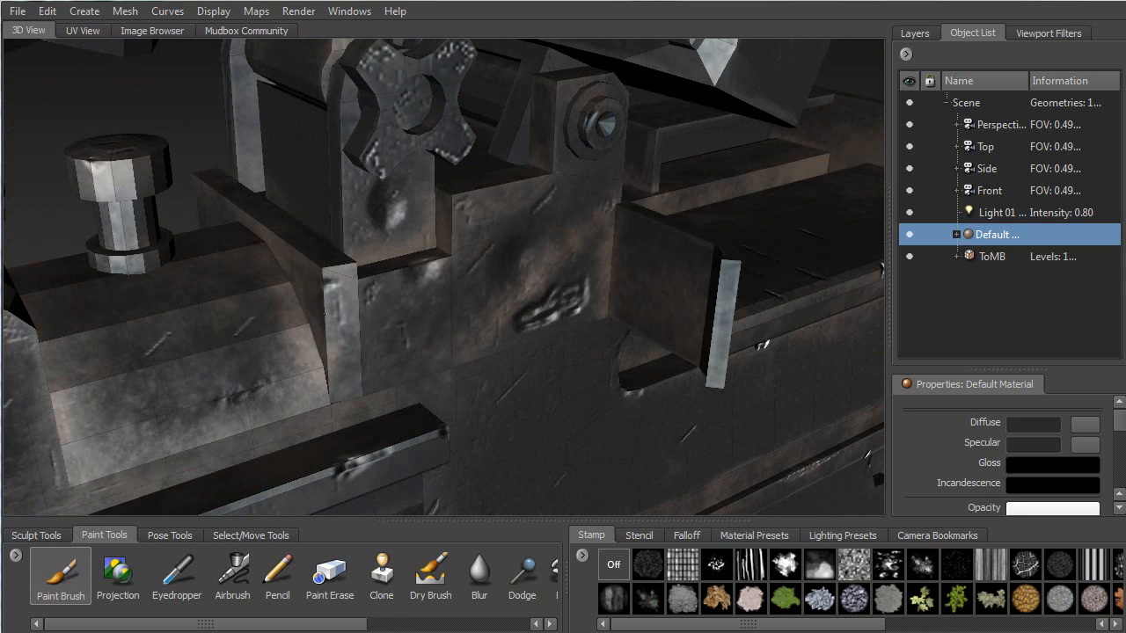
Paint dents on the curved section beside the arched plate and gouges on the ridge edge below it.
{"action": "left_click_drag", "start_coordinate": [327, 299], "coordinate": [484, 264], "text": "alt"}
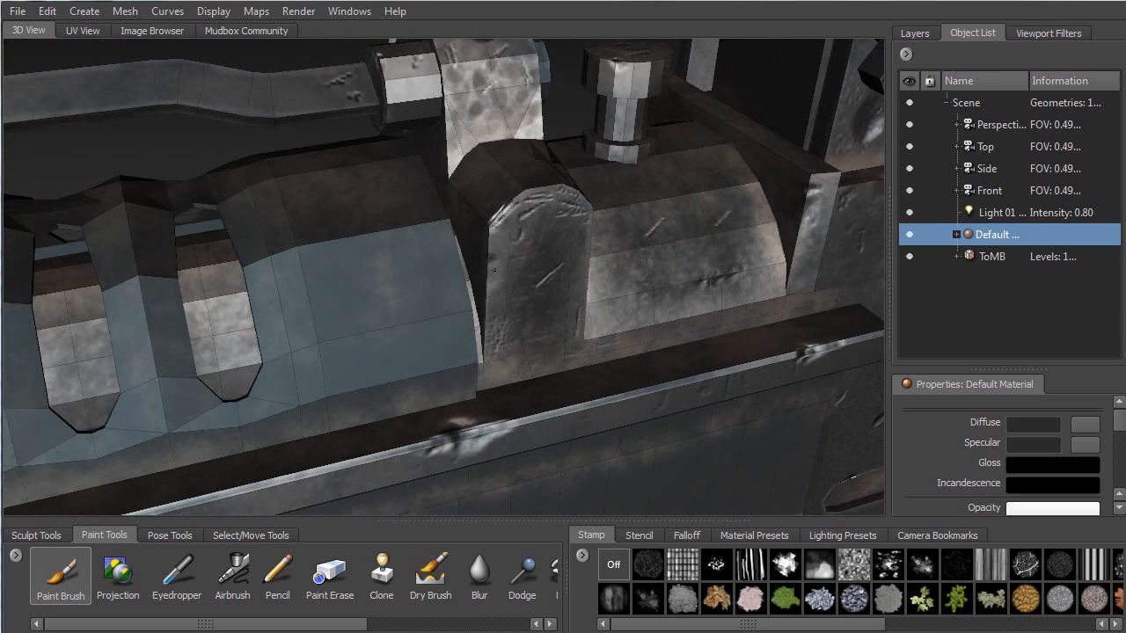
{"action": "left_click_drag", "start_coordinate": [453, 268], "coordinate": [340, 264], "text": "alt"}
{"action": "left_click_drag", "start_coordinate": [345, 304], "coordinate": [316, 255], "text": "alt"}
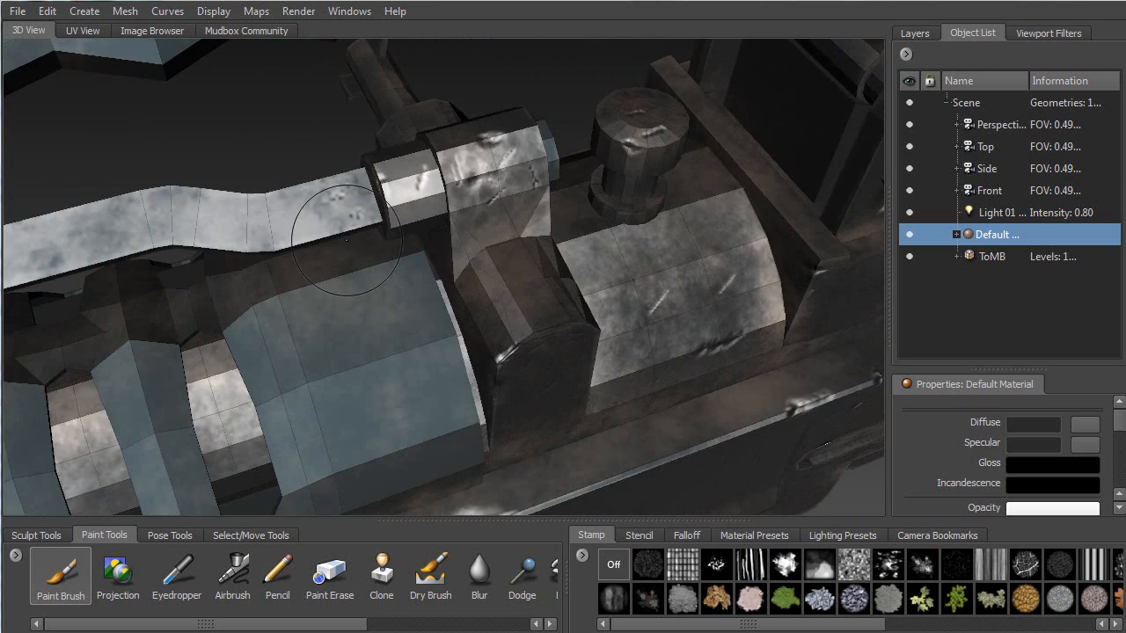
Paint small dents on the flat strap of the carrying handle and at its bent end.
{"action": "mouse_move", "coordinate": [301, 212]}
{"action": "left_mouse_down"}
{"action": "mouse_move", "coordinate": [279, 227]}
{"action": "mouse_move", "coordinate": [300, 214]}
{"action": "left_mouse_up"}
{"action": "mouse_move", "coordinate": [301, 214]}
{"action": "middle_mouse_down", "text": "alt"}
{"action": "mouse_move", "coordinate": [488, 220]}
{"action": "mouse_move", "coordinate": [537, 202]}
{"action": "middle_mouse_up", "text": "alt"}
{"action": "left_click_drag", "start_coordinate": [299, 210], "coordinate": [383, 211], "text": "alt"}
{"action": "mouse_move", "coordinate": [450, 161]}
{"action": "left_mouse_down", "text": "alt"}
{"action": "mouse_move", "coordinate": [325, 243]}
{"action": "mouse_move", "coordinate": [211, 257]}
{"action": "mouse_move", "coordinate": [509, 289]}
{"action": "mouse_move", "coordinate": [621, 287]}
{"action": "left_mouse_up", "text": "alt"}
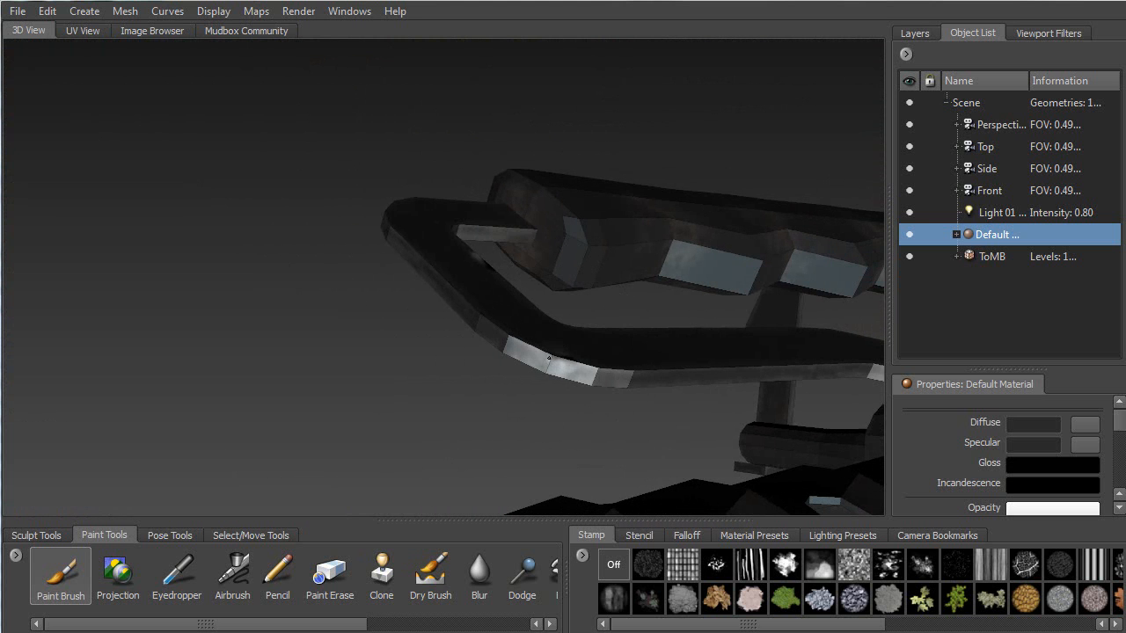
Paint gouges along the narrow ridge edge below the handguard's vent slots.
{"action": "left_click_drag", "start_coordinate": [584, 368], "coordinate": [520, 408], "text": "alt"}
{"action": "middle_click_drag", "start_coordinate": [520, 408], "coordinate": [167, 270], "text": "alt"}
{"action": "right_click_drag", "start_coordinate": [167, 269], "coordinate": [234, 31], "text": "alt"}
{"action": "middle_click_drag", "start_coordinate": [234, 264], "coordinate": [331, 128], "text": "alt"}
{"action": "left_click_drag", "start_coordinate": [330, 128], "coordinate": [442, 227], "text": "alt"}
{"action": "right_click_drag", "start_coordinate": [339, 270], "coordinate": [418, 354], "text": "alt"}
{"action": "left_click_drag", "start_coordinate": [388, 272], "coordinate": [455, 225], "text": "alt"}
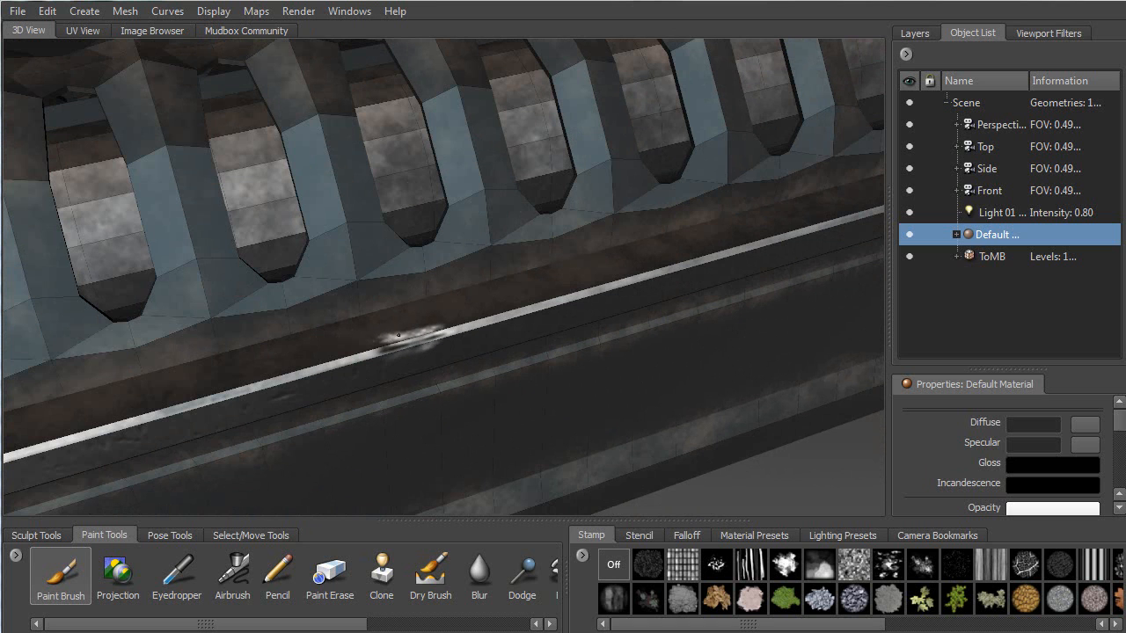
{"action": "mouse_move", "coordinate": [335, 361]}
{"action": "left_mouse_down"}
{"action": "mouse_move", "coordinate": [467, 330]}
{"action": "mouse_move", "coordinate": [454, 341]}
{"action": "mouse_move", "coordinate": [396, 290]}
{"action": "mouse_move", "coordinate": [256, 210]}
{"action": "mouse_move", "coordinate": [202, 334]}
{"action": "left_mouse_up"}
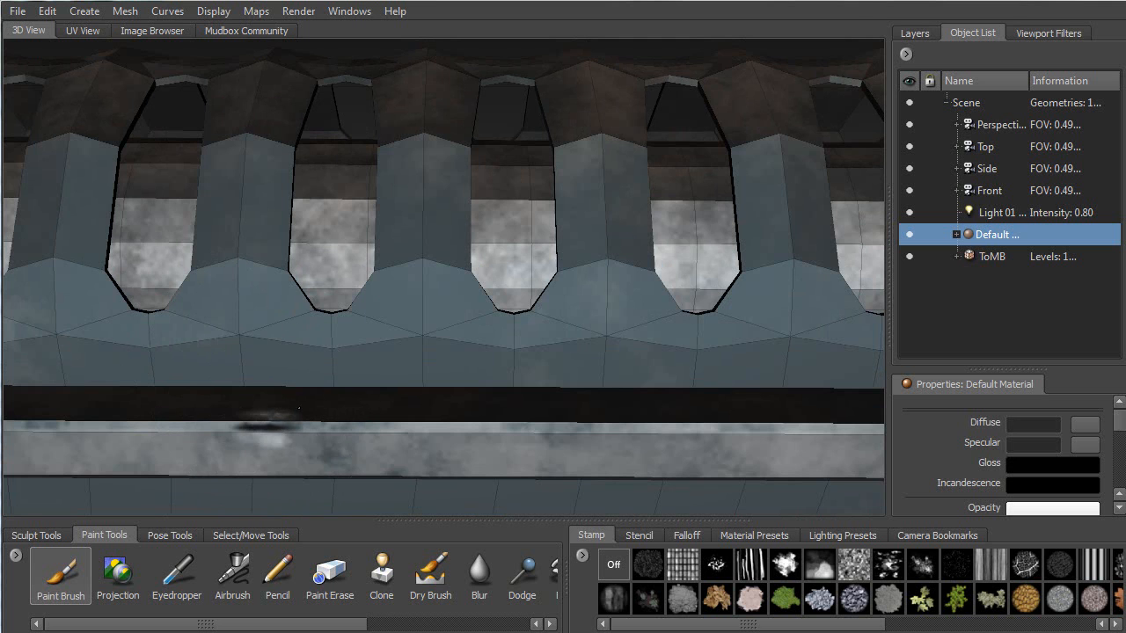
{"action": "mouse_move", "coordinate": [308, 398]}
{"action": "left_mouse_down", "text": "alt"}
{"action": "mouse_move", "coordinate": [276, 229]}
{"action": "mouse_move", "coordinate": [264, 218]}
{"action": "mouse_move", "coordinate": [290, 224]}
{"action": "mouse_move", "coordinate": [255, 224]}
{"action": "mouse_move", "coordinate": [321, 227]}
{"action": "left_mouse_up", "text": "alt"}
{"action": "left_click_drag", "start_coordinate": [363, 275], "coordinate": [253, 343], "text": "alt"}
Paint dents and gouges on the sling loop's sleeve and on its bolted mounting plate.
{"action": "mouse_move", "coordinate": [255, 294]}
{"action": "left_mouse_down", "text": "alt"}
{"action": "mouse_move", "coordinate": [370, 326]}
{"action": "mouse_move", "coordinate": [492, 324]}
{"action": "mouse_move", "coordinate": [542, 317]}
{"action": "mouse_move", "coordinate": [533, 311]}
{"action": "mouse_move", "coordinate": [673, 261]}
{"action": "left_mouse_up", "text": "alt"}
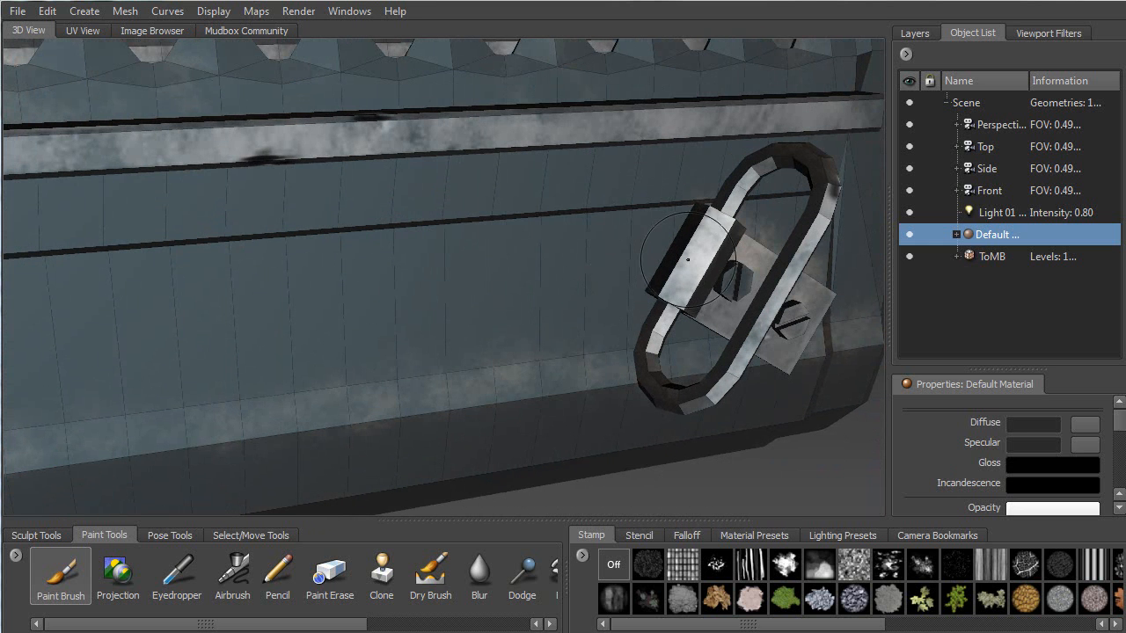
{"action": "mouse_move", "coordinate": [711, 244]}
{"action": "left_mouse_down", "text": "alt"}
{"action": "mouse_move", "coordinate": [686, 286]}
{"action": "mouse_move", "coordinate": [686, 255]}
{"action": "mouse_move", "coordinate": [604, 238]}
{"action": "mouse_move", "coordinate": [555, 270]}
{"action": "mouse_move", "coordinate": [502, 282]}
{"action": "mouse_move", "coordinate": [376, 277]}
{"action": "left_mouse_up", "text": "alt"}
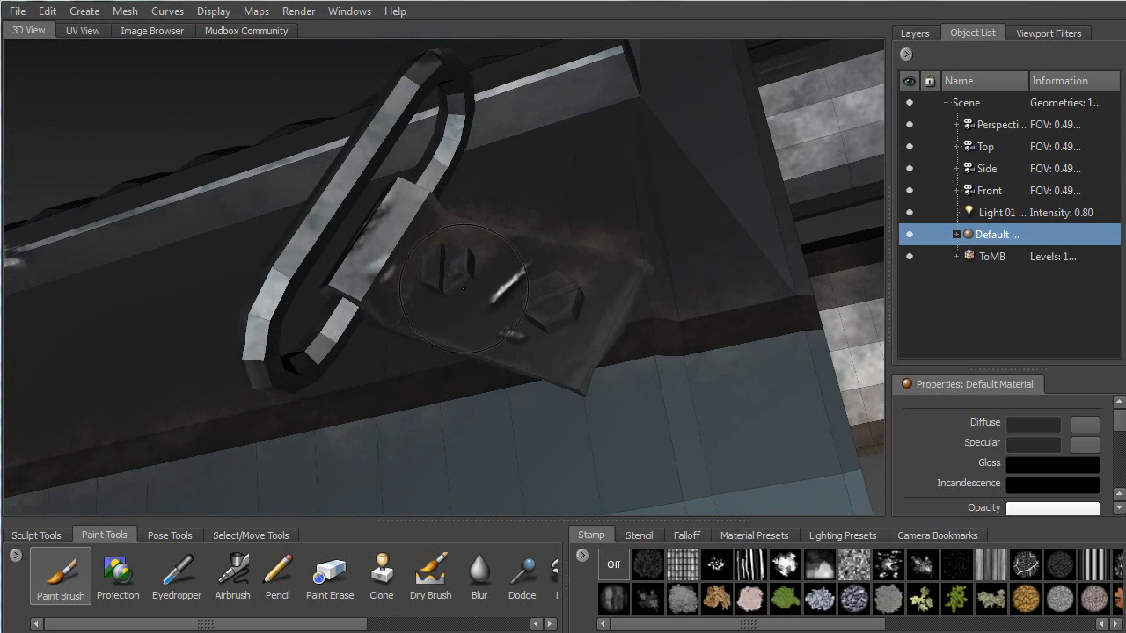
{"action": "mouse_move", "coordinate": [425, 328]}
{"action": "left_mouse_down", "text": "alt"}
{"action": "mouse_move", "coordinate": [414, 378]}
{"action": "mouse_move", "coordinate": [410, 266]}
{"action": "left_mouse_up", "text": "alt"}
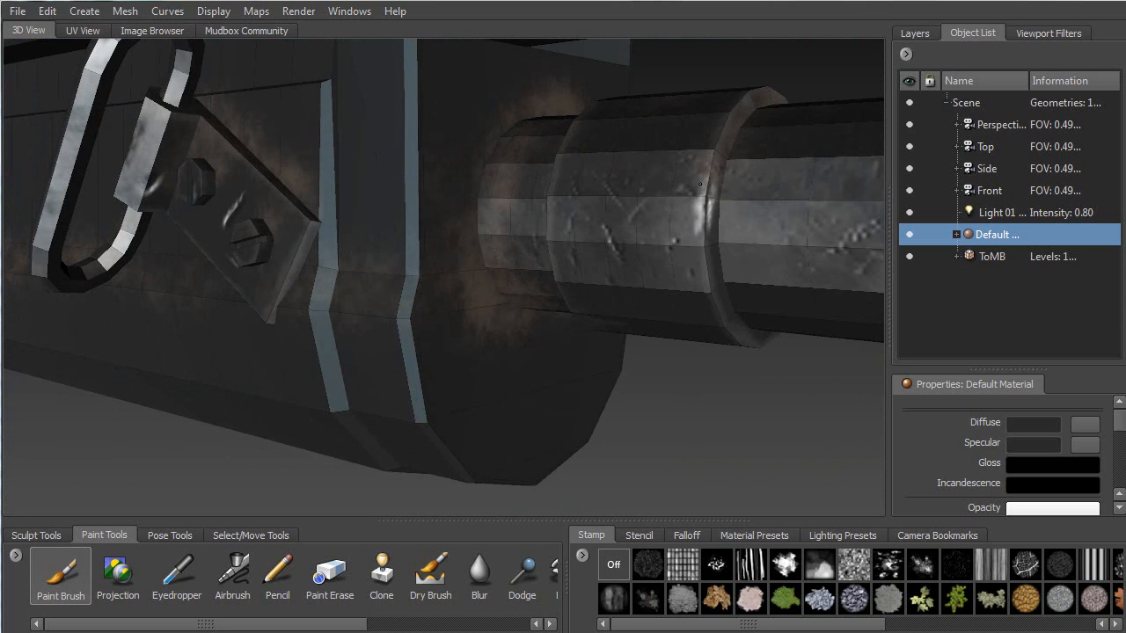
Paint nicks on the edge of the tube collar just ahead of the handguard.
{"action": "mouse_move", "coordinate": [701, 254]}
{"action": "left_mouse_down", "text": "alt"}
{"action": "mouse_move", "coordinate": [510, 294]}
{"action": "mouse_move", "coordinate": [390, 296]}
{"action": "mouse_move", "coordinate": [404, 328]}
{"action": "mouse_move", "coordinate": [383, 318]}
{"action": "mouse_move", "coordinate": [391, 359]}
{"action": "mouse_move", "coordinate": [379, 310]}
{"action": "mouse_move", "coordinate": [392, 369]}
{"action": "left_mouse_up", "text": "alt"}
{"action": "left_click_drag", "start_coordinate": [393, 408], "coordinate": [367, 357], "text": "alt"}
{"action": "left_click_drag", "start_coordinate": [373, 313], "coordinate": [326, 325], "text": "alt"}
Paint dents on the clamp ring above the round knob under the barrel.
{"action": "right_click_drag", "start_coordinate": [326, 325], "coordinate": [339, 167], "text": "alt"}
{"action": "mouse_move", "coordinate": [338, 167]}
{"action": "middle_mouse_down", "text": "alt"}
{"action": "mouse_move", "coordinate": [616, 128]}
{"action": "mouse_move", "coordinate": [717, 97]}
{"action": "middle_mouse_up", "text": "alt"}
{"action": "right_click_drag", "start_coordinate": [523, 225], "coordinate": [562, 295], "text": "alt"}
{"action": "left_click_drag", "start_coordinate": [563, 295], "coordinate": [495, 231], "text": "alt"}
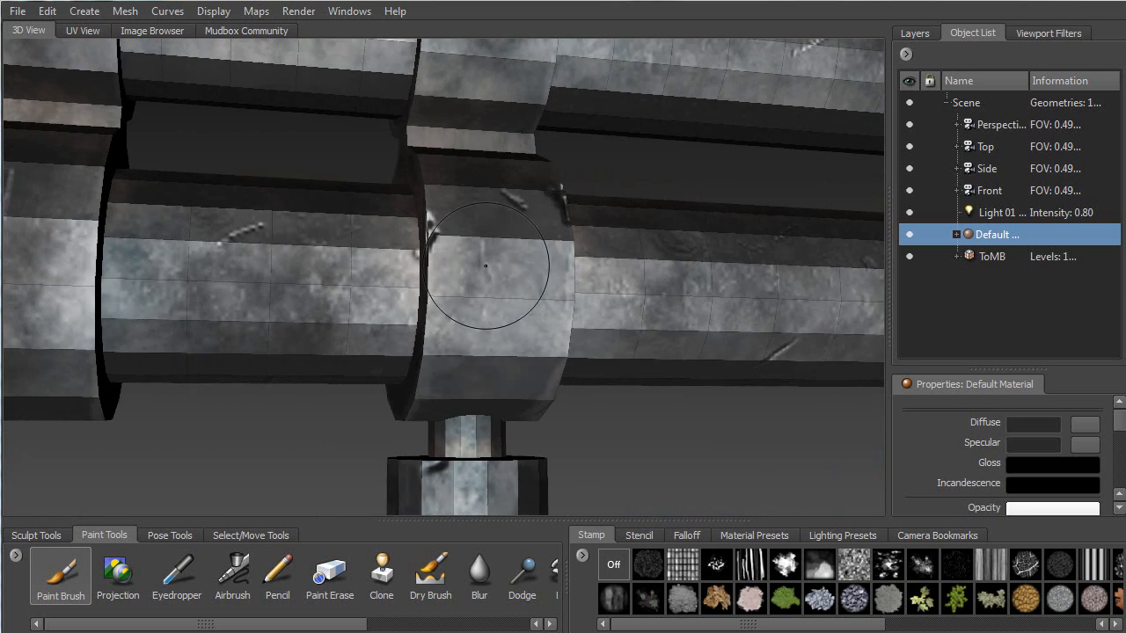
{"action": "left_click_drag", "start_coordinate": [476, 293], "coordinate": [495, 299]}
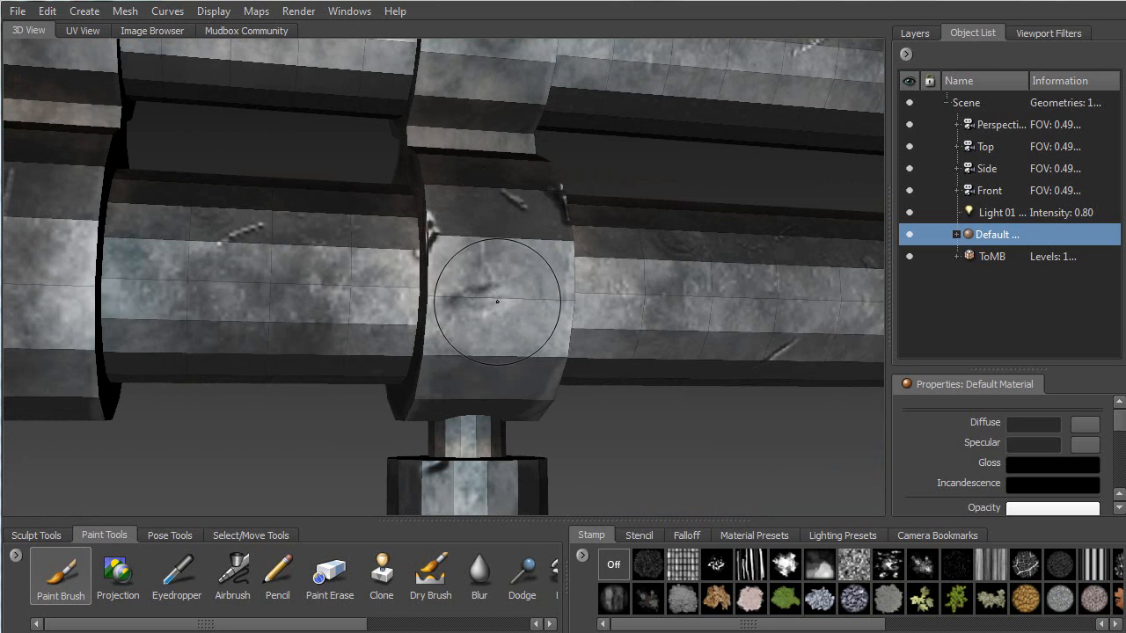
{"action": "mouse_move", "coordinate": [516, 377]}
{"action": "left_mouse_down", "text": "alt"}
{"action": "mouse_move", "coordinate": [466, 191]}
{"action": "mouse_move", "coordinate": [503, 206]}
{"action": "left_mouse_up", "text": "alt"}
{"action": "mouse_move", "coordinate": [483, 123]}
{"action": "left_mouse_down"}
{"action": "mouse_move", "coordinate": [453, 132]}
{"action": "mouse_move", "coordinate": [494, 128]}
{"action": "mouse_move", "coordinate": [474, 115]}
{"action": "mouse_move", "coordinate": [514, 129]}
{"action": "left_mouse_up"}
{"action": "left_click_drag", "start_coordinate": [498, 225], "coordinate": [475, 183], "text": "alt"}
Paint nicks on the neighbouring clamp ring and along the edges of the stepped tube collar beside it.
{"action": "middle_click_drag", "start_coordinate": [350, 273], "coordinate": [552, 260], "text": "alt"}
{"action": "mouse_move", "coordinate": [377, 235]}
{"action": "left_mouse_down", "text": "alt"}
{"action": "mouse_move", "coordinate": [399, 290]}
{"action": "mouse_move", "coordinate": [331, 312]}
{"action": "left_mouse_up", "text": "alt"}
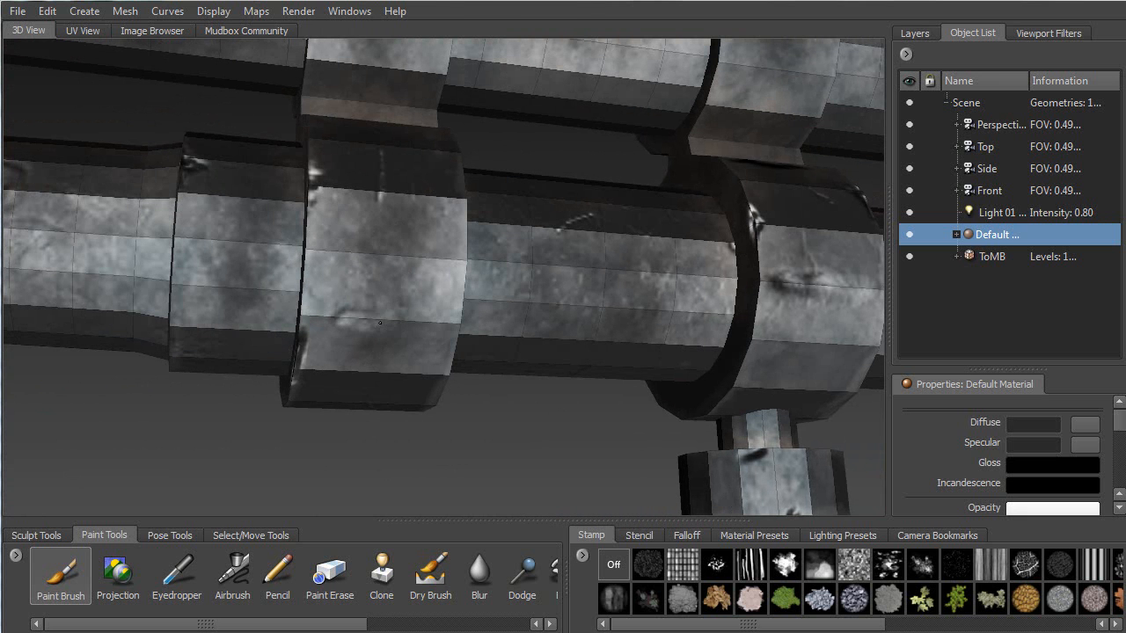
{"action": "mouse_move", "coordinate": [424, 326]}
{"action": "left_mouse_down", "text": "alt"}
{"action": "mouse_move", "coordinate": [283, 262]}
{"action": "mouse_move", "coordinate": [287, 313]}
{"action": "left_mouse_up", "text": "alt"}
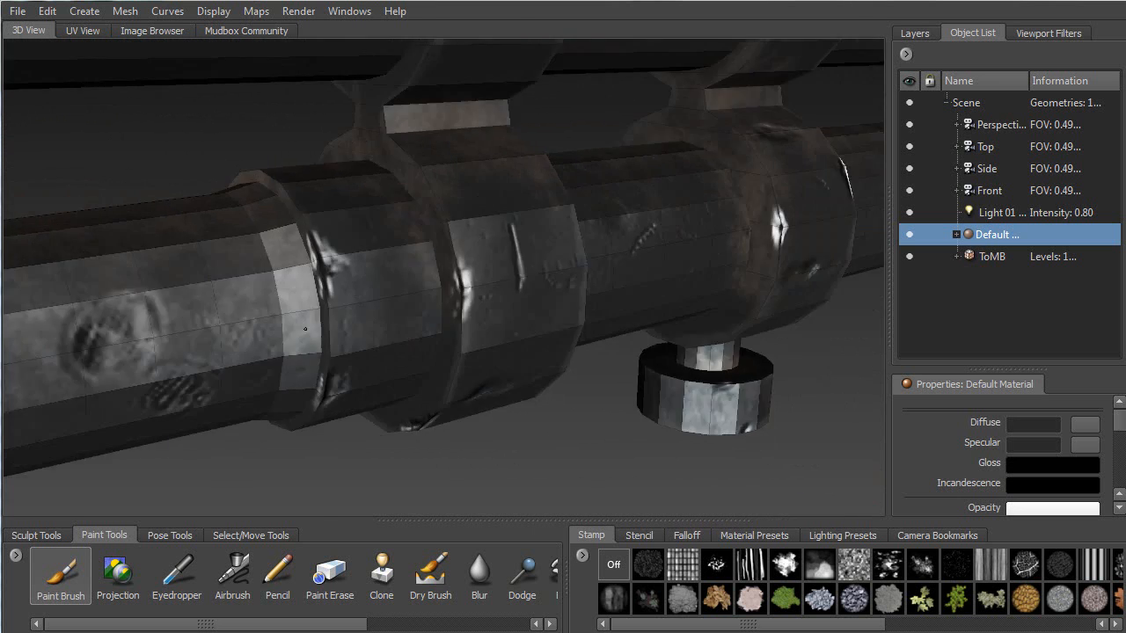
Paint nicks on the opposite side of the stepped tube collar and on both edges of its clamp ring.
{"action": "left_click_drag", "start_coordinate": [423, 335], "coordinate": [551, 333], "text": "alt"}
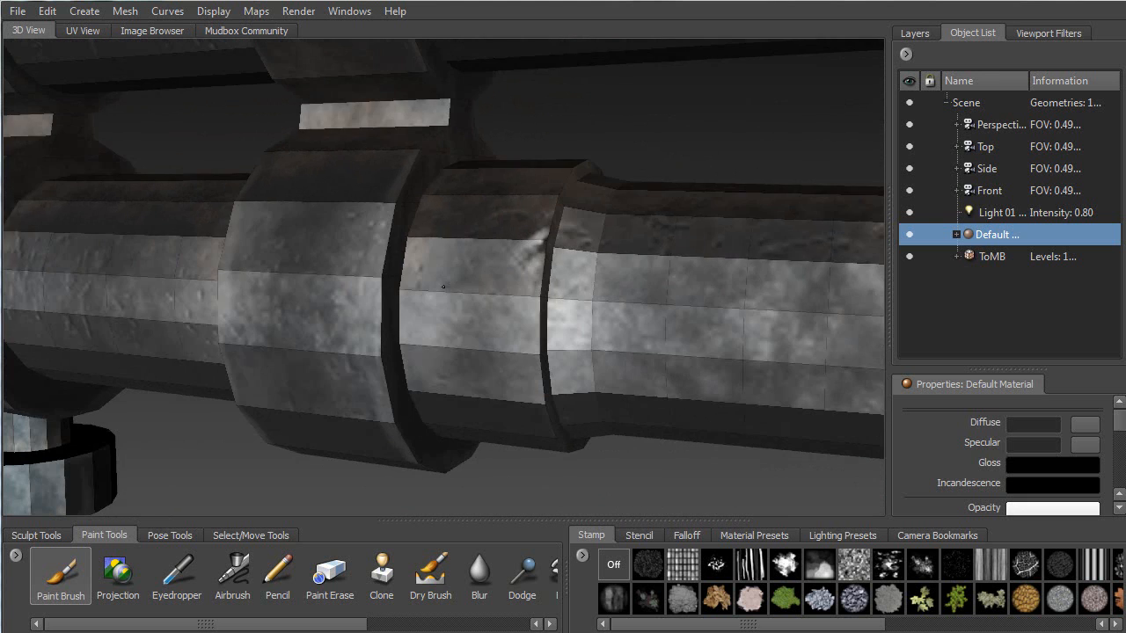
{"action": "left_click_drag", "start_coordinate": [444, 287], "coordinate": [359, 260], "text": "alt"}
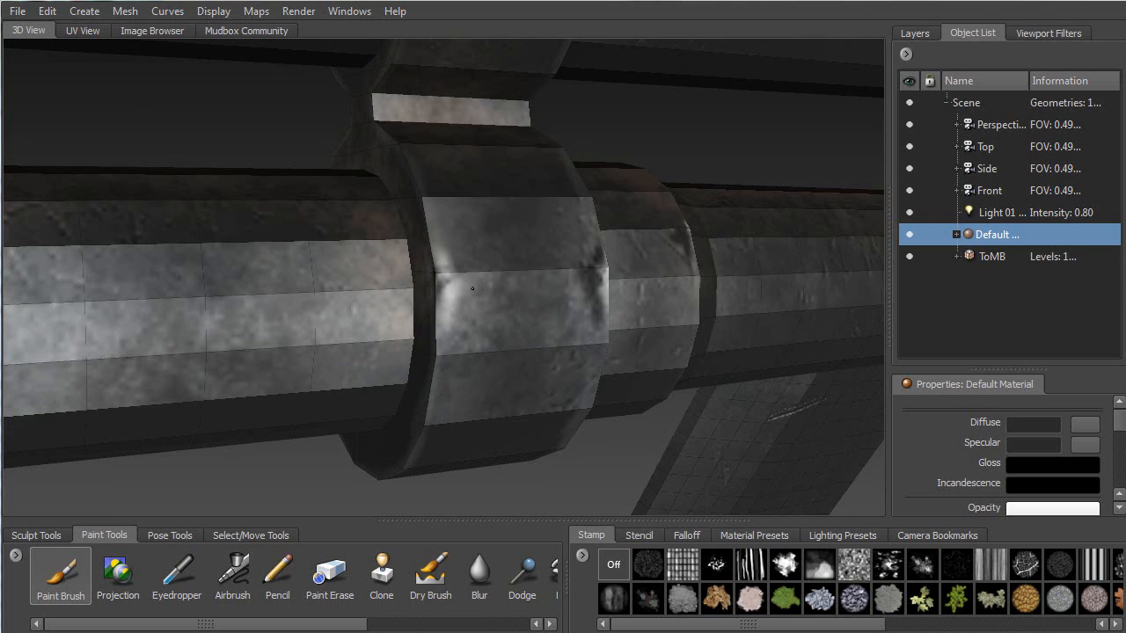
{"action": "left_click_drag", "start_coordinate": [432, 305], "coordinate": [433, 268]}
{"action": "left_click_drag", "start_coordinate": [433, 269], "coordinate": [358, 315], "text": "alt"}
Paint a dent and gouges on the flat sides of the triangular front sight.
{"action": "right_click_drag", "start_coordinate": [319, 334], "coordinate": [334, 259], "text": "alt"}
{"action": "left_click_drag", "start_coordinate": [346, 285], "coordinate": [255, 308], "text": "alt"}
{"action": "middle_click_drag", "start_coordinate": [325, 278], "coordinate": [97, 304], "text": "alt"}
{"action": "left_click_drag", "start_coordinate": [263, 264], "coordinate": [365, 198], "text": "alt"}
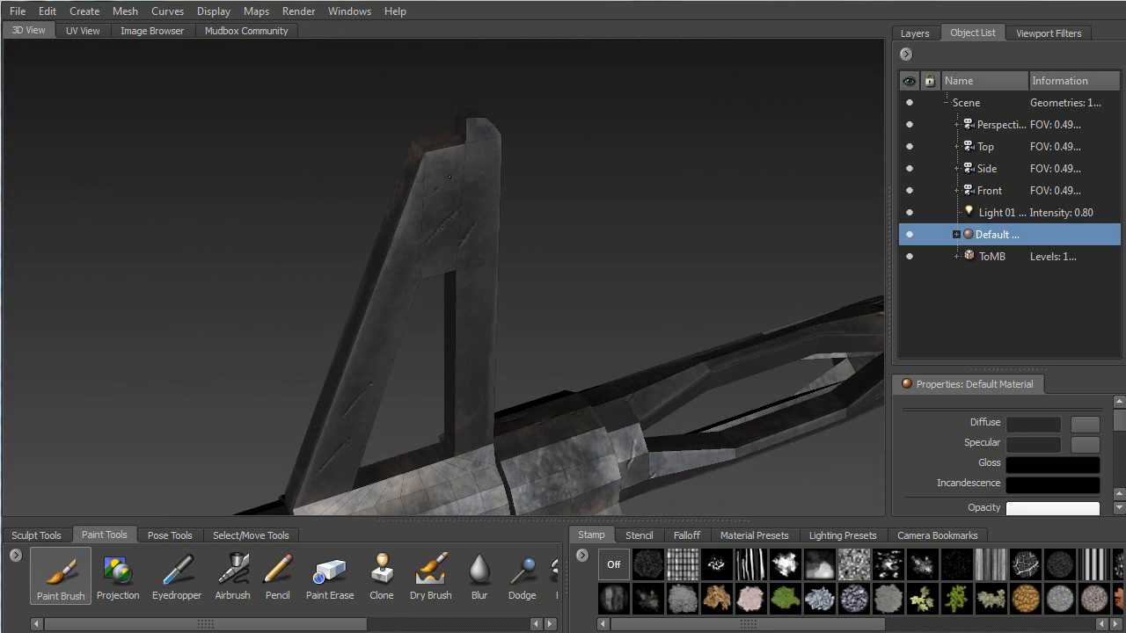
{"action": "right_click_drag", "start_coordinate": [444, 176], "coordinate": [418, 290], "text": "alt"}
{"action": "mouse_move", "coordinate": [455, 270]}
{"action": "left_mouse_down"}
{"action": "mouse_move", "coordinate": [431, 271]}
{"action": "mouse_move", "coordinate": [482, 277]}
{"action": "mouse_move", "coordinate": [537, 323]}
{"action": "mouse_move", "coordinate": [256, 290]}
{"action": "left_mouse_up"}
{"action": "middle_click_drag", "start_coordinate": [245, 234], "coordinate": [261, 78], "text": "alt"}
{"action": "left_click_drag", "start_coordinate": [398, 277], "coordinate": [388, 278]}
{"action": "right_click_drag", "start_coordinate": [359, 377], "coordinate": [357, 274], "text": "alt"}
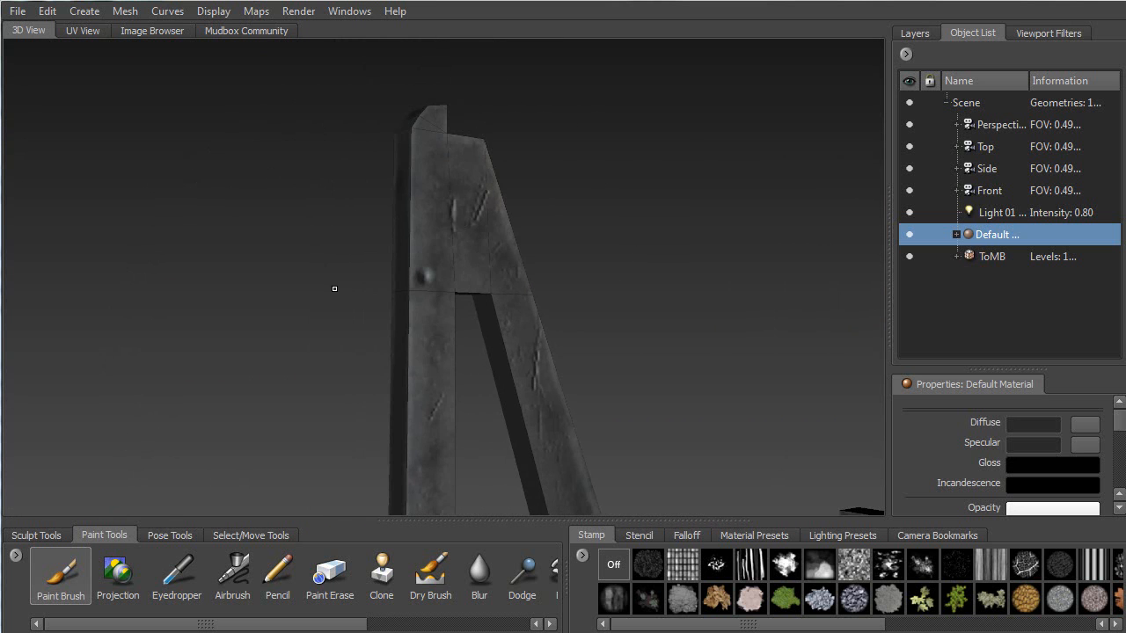
Examine the dents and gouges painted across the barrel, the lower tube and their clamp rings.
{"action": "middle_click_drag", "start_coordinate": [301, 304], "coordinate": [236, 154], "text": "alt"}
{"action": "mouse_move", "coordinate": [375, 304]}
{"action": "left_mouse_down", "text": "alt"}
{"action": "mouse_move", "coordinate": [272, 324]}
{"action": "mouse_move", "coordinate": [417, 332]}
{"action": "mouse_move", "coordinate": [153, 330]}
{"action": "mouse_move", "coordinate": [391, 332]}
{"action": "left_mouse_up", "text": "alt"}
{"action": "middle_click_drag", "start_coordinate": [867, 448], "coordinate": [462, 236], "text": "alt"}
{"action": "mouse_move", "coordinate": [615, 253]}
{"action": "left_mouse_down", "text": "alt"}
{"action": "mouse_move", "coordinate": [659, 255]}
{"action": "mouse_move", "coordinate": [629, 266]}
{"action": "left_mouse_up", "text": "alt"}
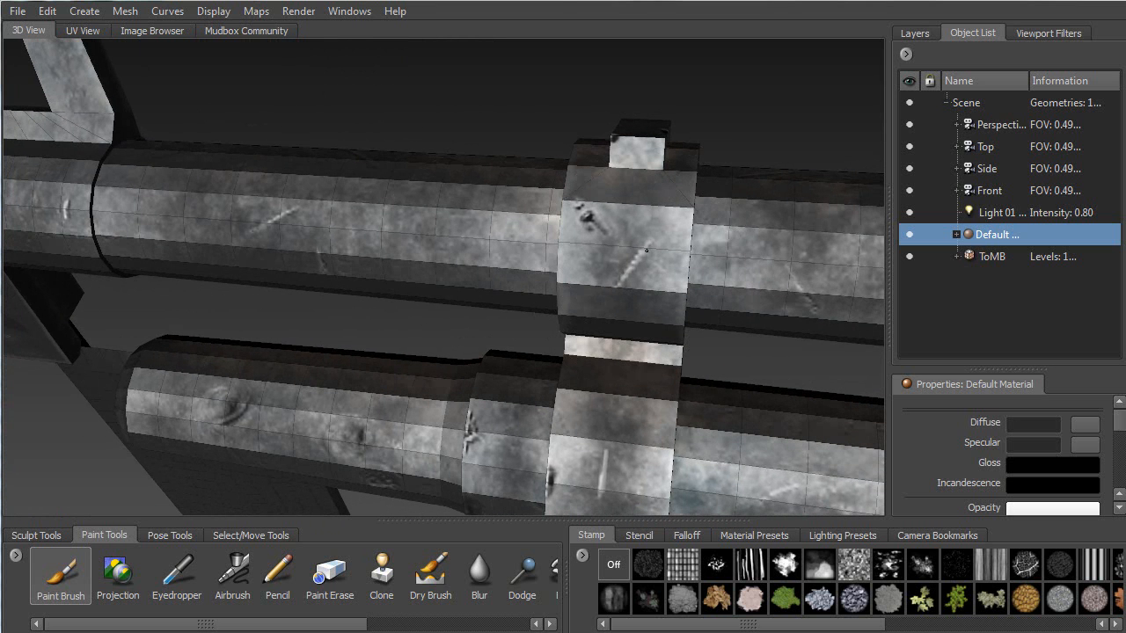
{"action": "left_click_drag", "start_coordinate": [648, 244], "coordinate": [611, 362], "text": "alt"}
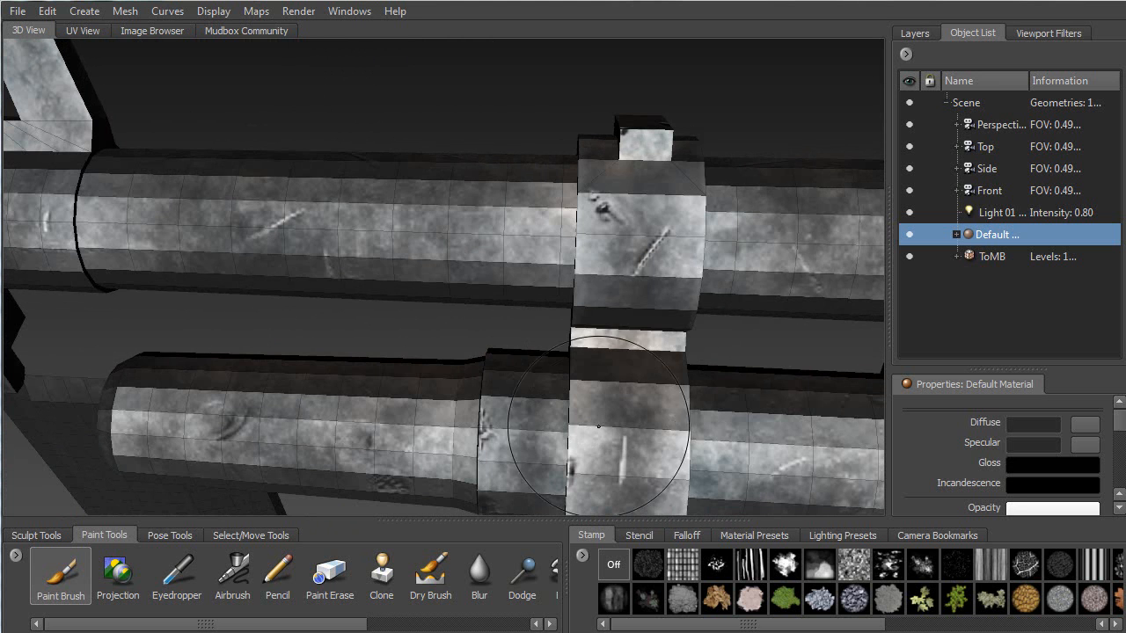
{"action": "left_click_drag", "start_coordinate": [617, 408], "coordinate": [673, 398], "text": "alt"}
{"action": "middle_click_drag", "start_coordinate": [683, 291], "coordinate": [189, 227], "text": "alt"}
{"action": "mouse_move", "coordinate": [378, 304]}
{"action": "left_mouse_down", "text": "alt"}
{"action": "mouse_move", "coordinate": [325, 271]}
{"action": "mouse_move", "coordinate": [426, 320]}
{"action": "left_mouse_up", "text": "alt"}
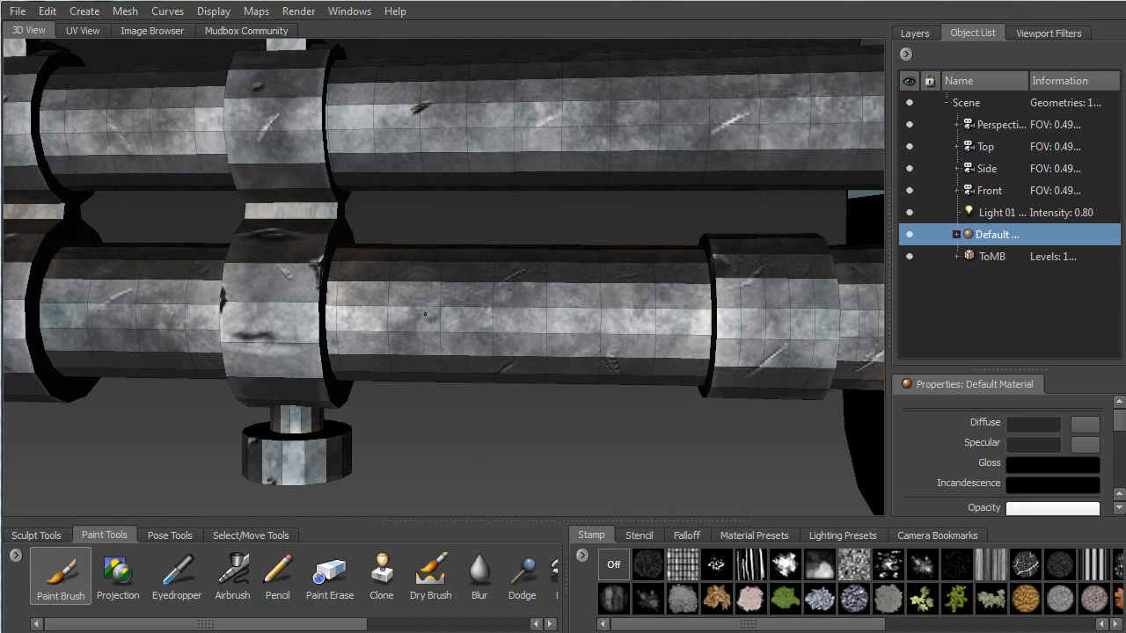
{"action": "left_click_drag", "start_coordinate": [481, 341], "coordinate": [525, 430], "text": "alt"}
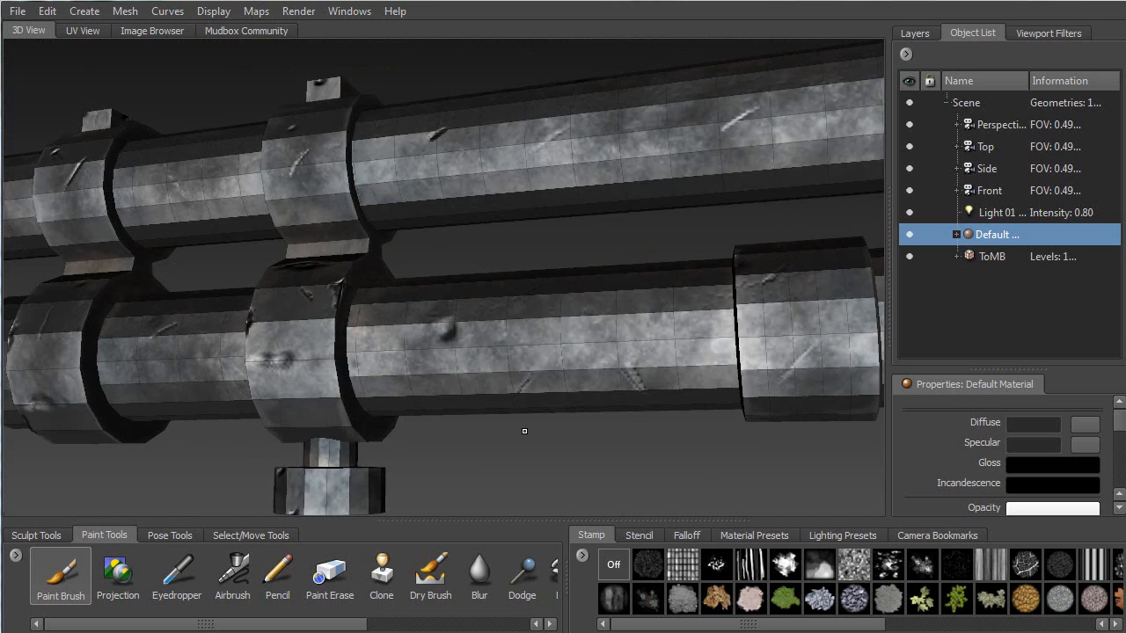
Paint a dent on the edge of the raised feed cover beside its angular recesses.
{"action": "right_click_drag", "start_coordinate": [525, 430], "coordinate": [387, 378], "text": "alt"}
{"action": "middle_click_drag", "start_coordinate": [792, 290], "coordinate": [366, 265], "text": "alt"}
{"action": "left_click_drag", "start_coordinate": [387, 279], "coordinate": [398, 313], "text": "alt"}
{"action": "middle_click_drag", "start_coordinate": [397, 313], "coordinate": [456, 290], "text": "alt"}
{"action": "left_click_drag", "start_coordinate": [422, 243], "coordinate": [428, 298], "text": "alt"}
{"action": "middle_click_drag", "start_coordinate": [401, 227], "coordinate": [477, 353], "text": "alt"}
{"action": "left_click_drag", "start_coordinate": [477, 354], "coordinate": [431, 304], "text": "alt"}
{"action": "mouse_move", "coordinate": [369, 279]}
{"action": "left_mouse_down", "text": "alt"}
{"action": "mouse_move", "coordinate": [331, 274]}
{"action": "mouse_move", "coordinate": [388, 252]}
{"action": "left_mouse_up", "text": "alt"}
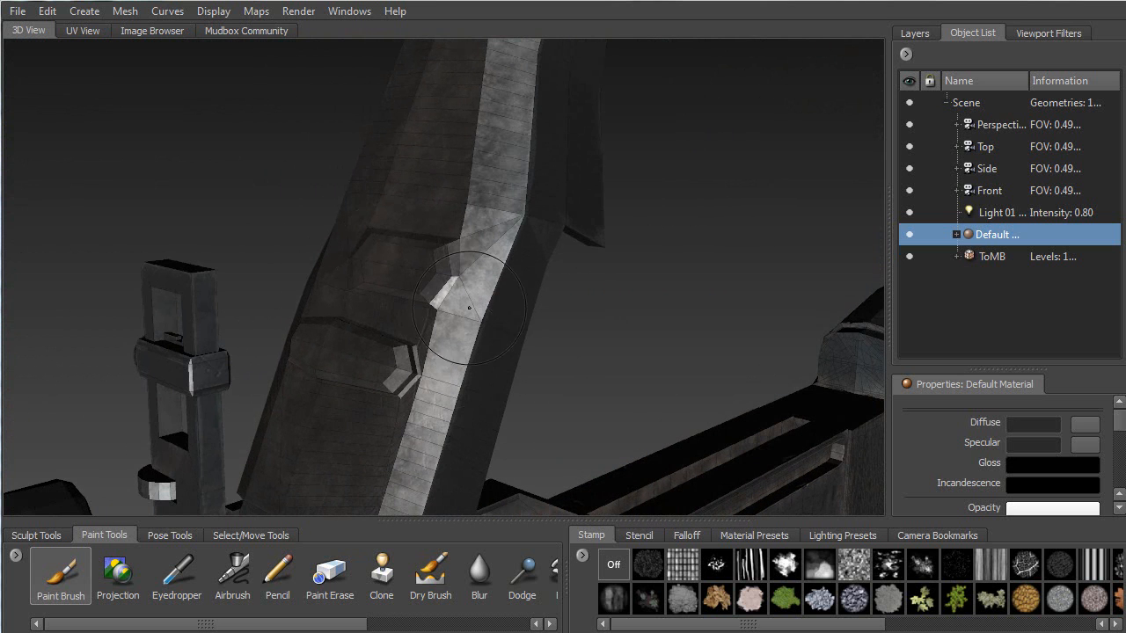
{"action": "left_click_drag", "start_coordinate": [464, 379], "coordinate": [453, 344], "text": "alt"}
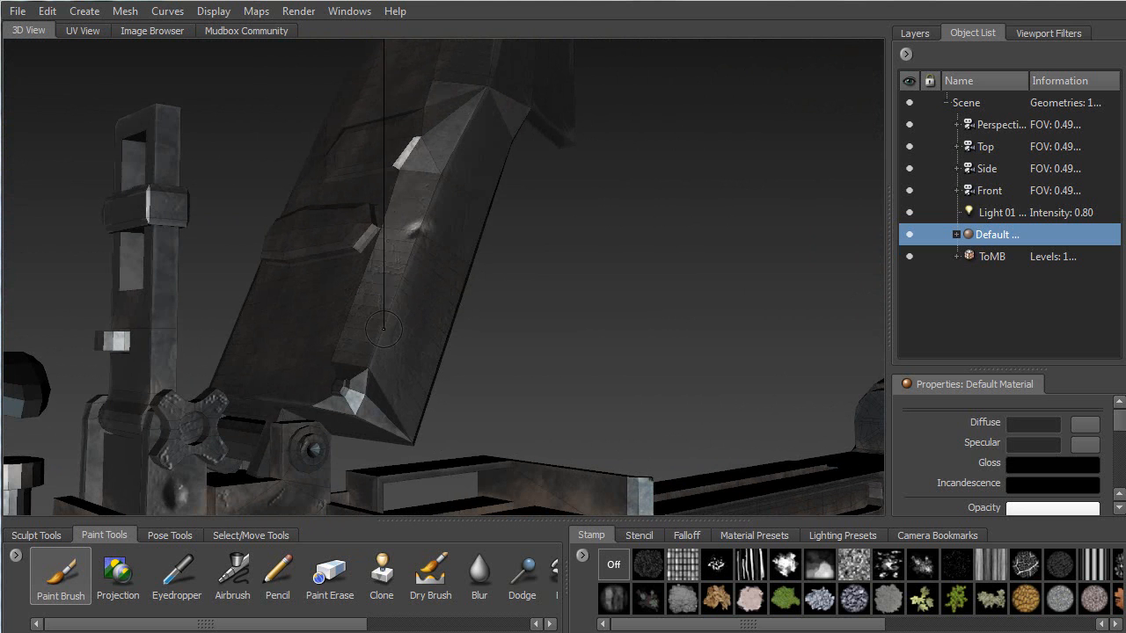
Paint nicks along the long corner edge of the raised feed cover.
{"action": "mouse_move", "coordinate": [380, 327]}
{"action": "left_mouse_down", "text": "alt"}
{"action": "mouse_move", "coordinate": [373, 252]}
{"action": "mouse_move", "coordinate": [445, 220]}
{"action": "left_mouse_up", "text": "alt"}
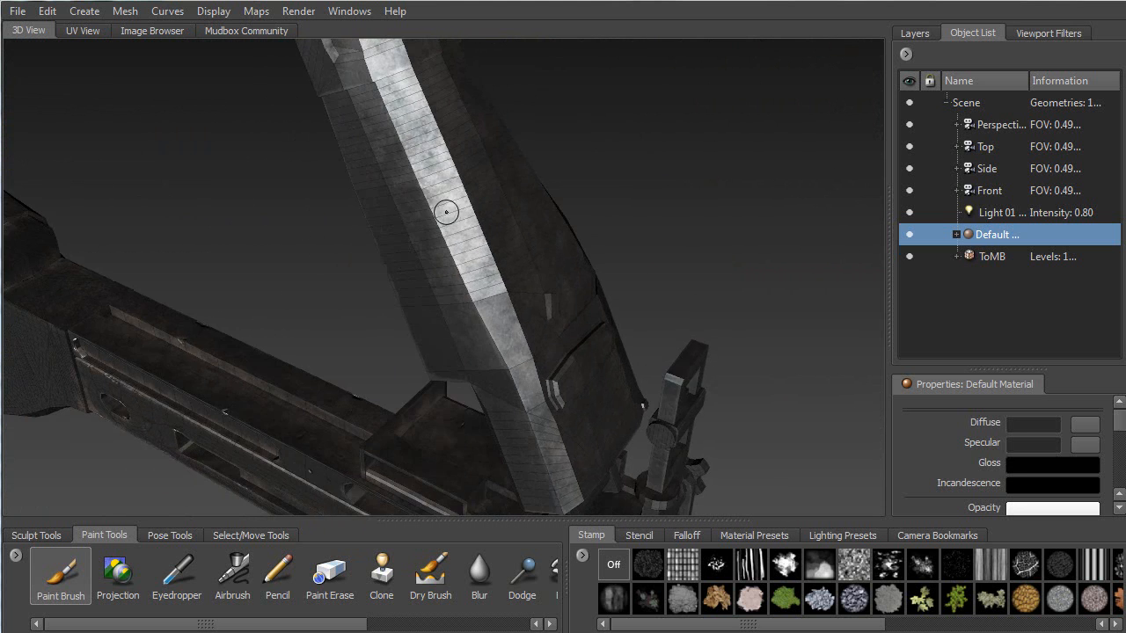
{"action": "right_click_drag", "start_coordinate": [445, 220], "coordinate": [463, 417], "text": "alt"}
{"action": "middle_click_drag", "start_coordinate": [349, 225], "coordinate": [389, 282], "text": "alt"}
{"action": "left_click_drag", "start_coordinate": [382, 259], "coordinate": [497, 254], "text": "alt"}
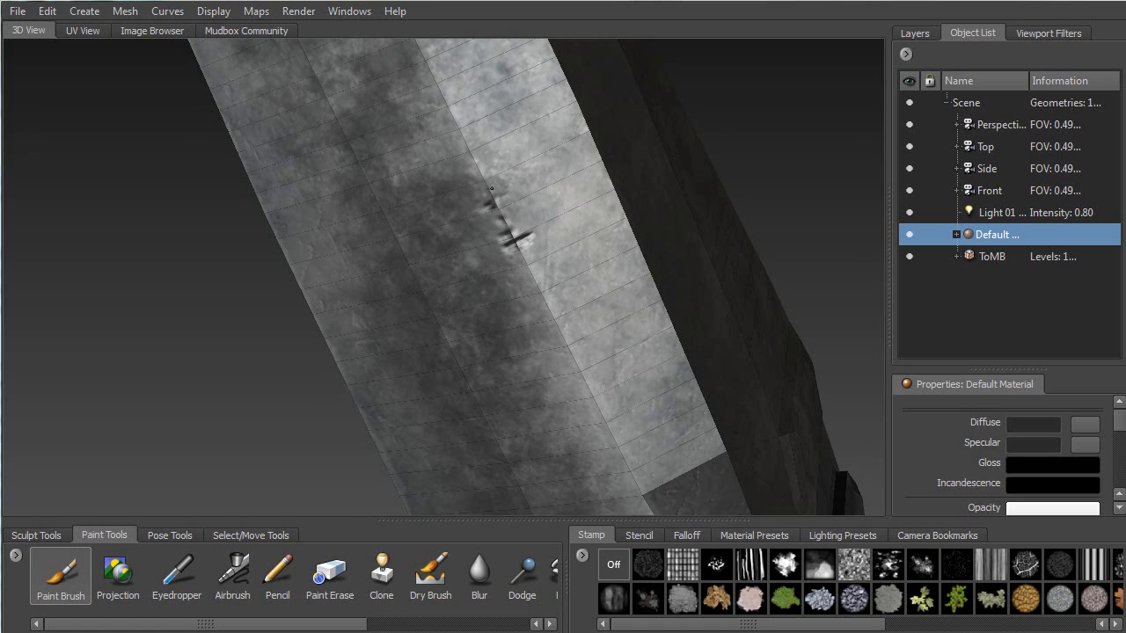
{"action": "left_click_drag", "start_coordinate": [469, 215], "coordinate": [342, 226], "text": "alt"}
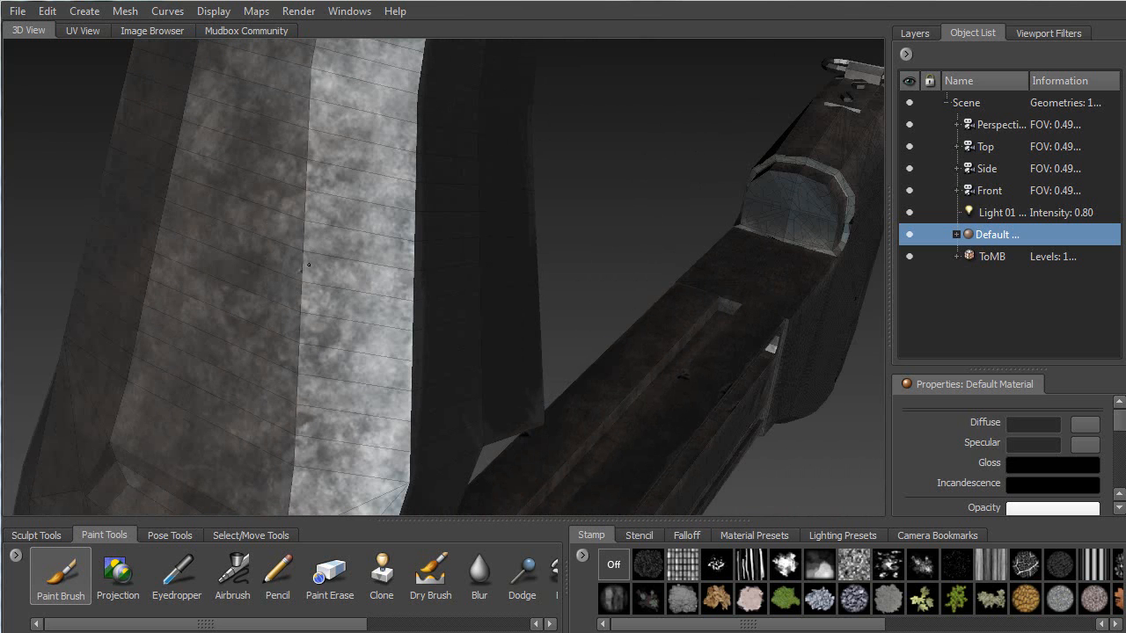
{"action": "mouse_move", "coordinate": [328, 277]}
{"action": "left_mouse_down", "text": "alt"}
{"action": "mouse_move", "coordinate": [301, 272]}
{"action": "mouse_move", "coordinate": [310, 304]}
{"action": "mouse_move", "coordinate": [523, 311]}
{"action": "mouse_move", "coordinate": [477, 308]}
{"action": "mouse_move", "coordinate": [377, 181]}
{"action": "mouse_move", "coordinate": [326, 250]}
{"action": "left_mouse_up", "text": "alt"}
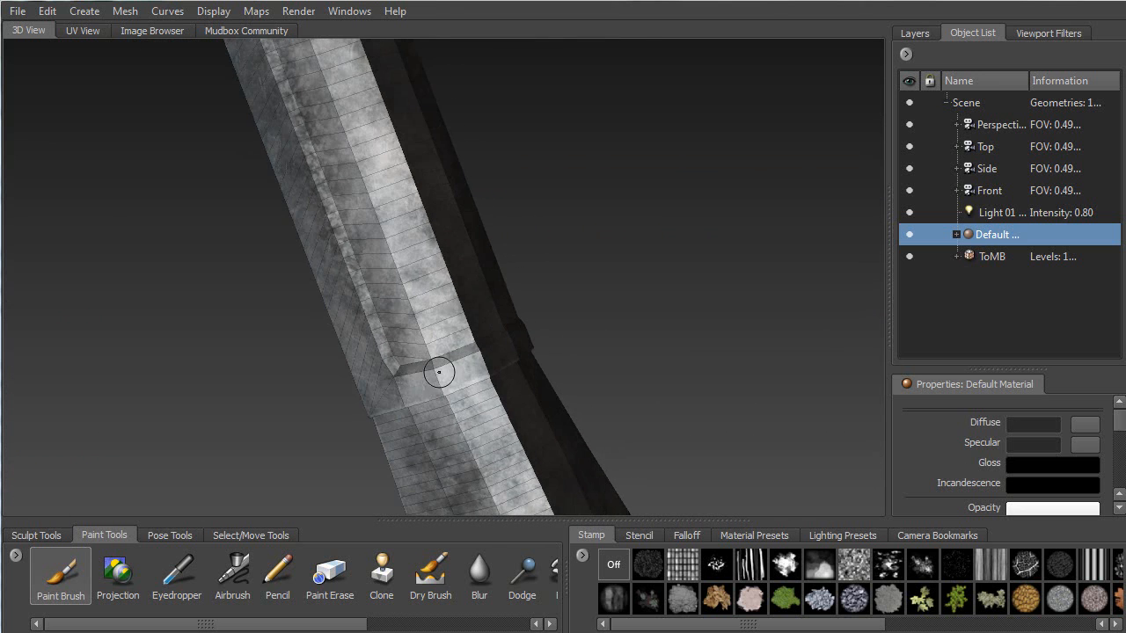
Paint a gouge across the corner of the stepped ledge on the raised feed cover.
{"action": "key", "text": "f"}
{"action": "left_click_drag", "start_coordinate": [407, 364], "coordinate": [402, 227], "text": "alt"}
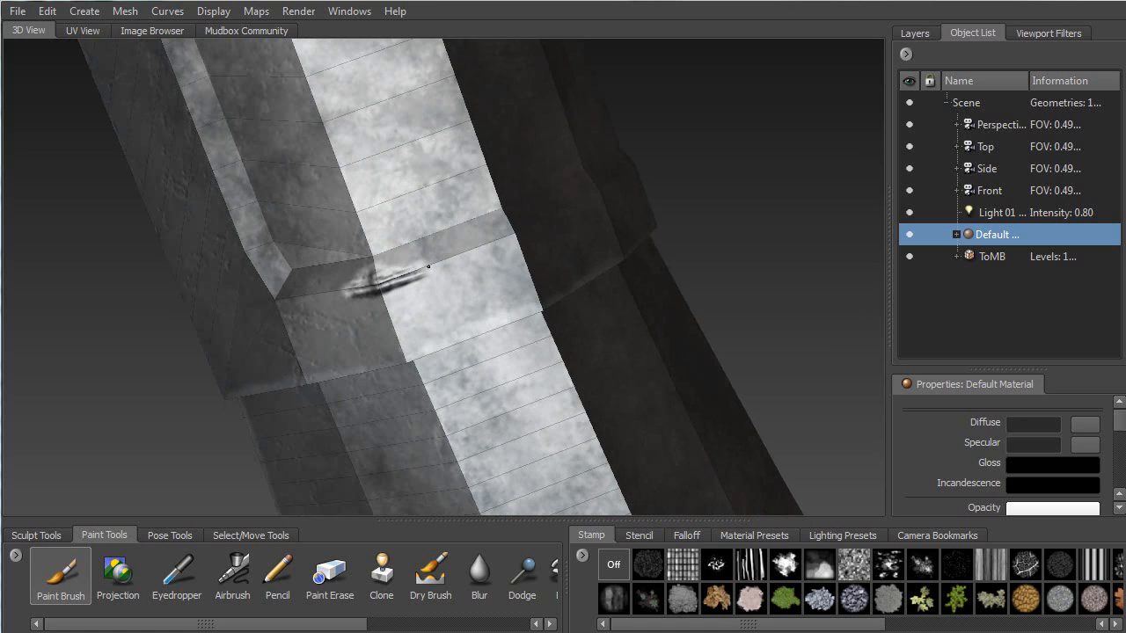
{"action": "left_click_drag", "start_coordinate": [342, 289], "coordinate": [139, 272], "text": "alt"}
{"action": "left_click_drag", "start_coordinate": [421, 341], "coordinate": [265, 153], "text": "alt"}
{"action": "left_click_drag", "start_coordinate": [180, 269], "coordinate": [176, 286], "text": "alt"}
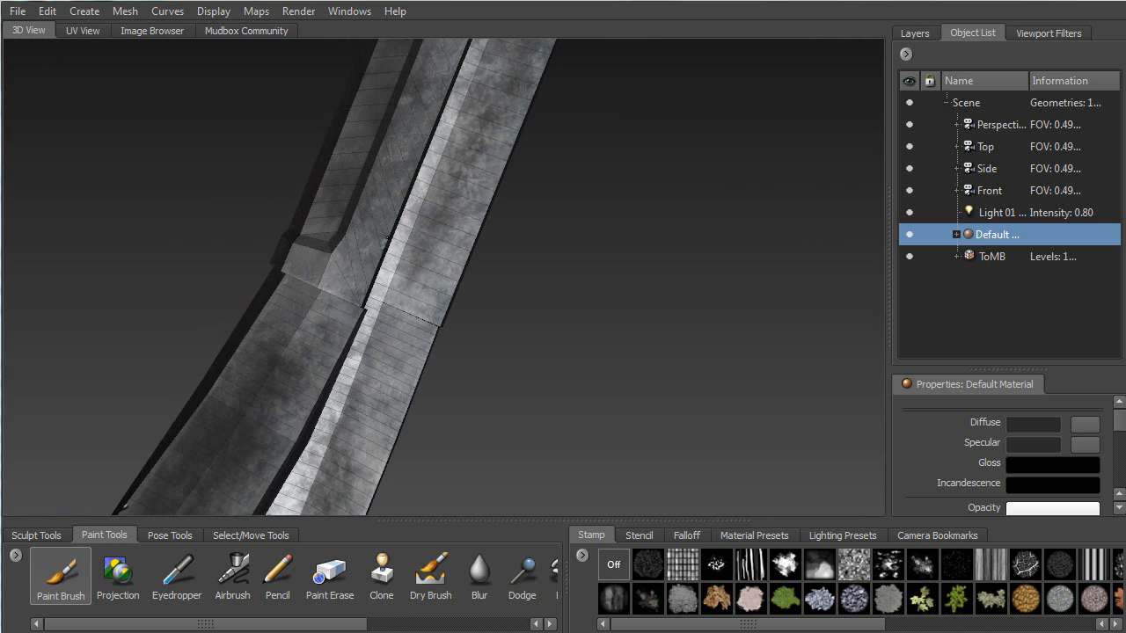
Paint a nick on the lower edge of the long groove in the receiver's side.
{"action": "left_click_drag", "start_coordinate": [396, 276], "coordinate": [357, 236], "text": "alt"}
{"action": "middle_click_drag", "start_coordinate": [356, 236], "coordinate": [543, 135], "text": "alt"}
{"action": "right_click_drag", "start_coordinate": [543, 136], "coordinate": [455, 329], "text": "alt"}
{"action": "left_click_drag", "start_coordinate": [285, 175], "coordinate": [440, 229], "text": "alt"}
{"action": "middle_click_drag", "start_coordinate": [334, 210], "coordinate": [472, 248], "text": "alt"}
{"action": "left_click_drag", "start_coordinate": [470, 247], "coordinate": [441, 258], "text": "alt"}
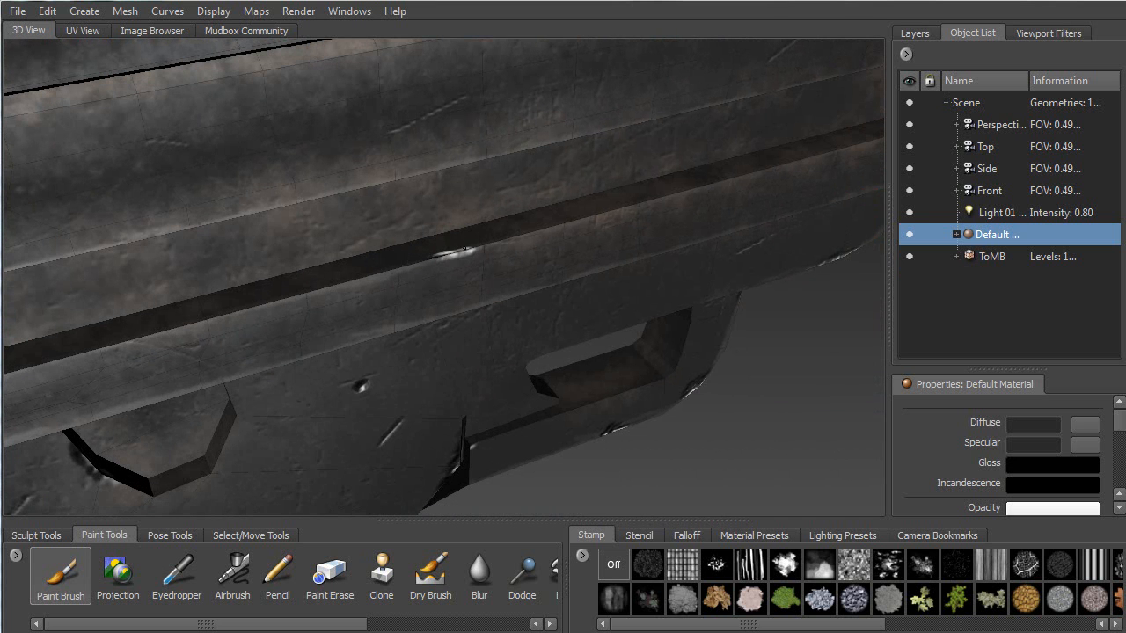
Paint rough lengthwise scratches along the inside of the charging handle slot in the receiver.
{"action": "mouse_move", "coordinate": [474, 250]}
{"action": "left_mouse_down", "text": "alt"}
{"action": "mouse_move", "coordinate": [486, 298]}
{"action": "mouse_move", "coordinate": [582, 208]}
{"action": "mouse_move", "coordinate": [308, 371]}
{"action": "left_mouse_up", "text": "alt"}
{"action": "left_click_drag", "start_coordinate": [273, 407], "coordinate": [481, 305], "text": "alt"}
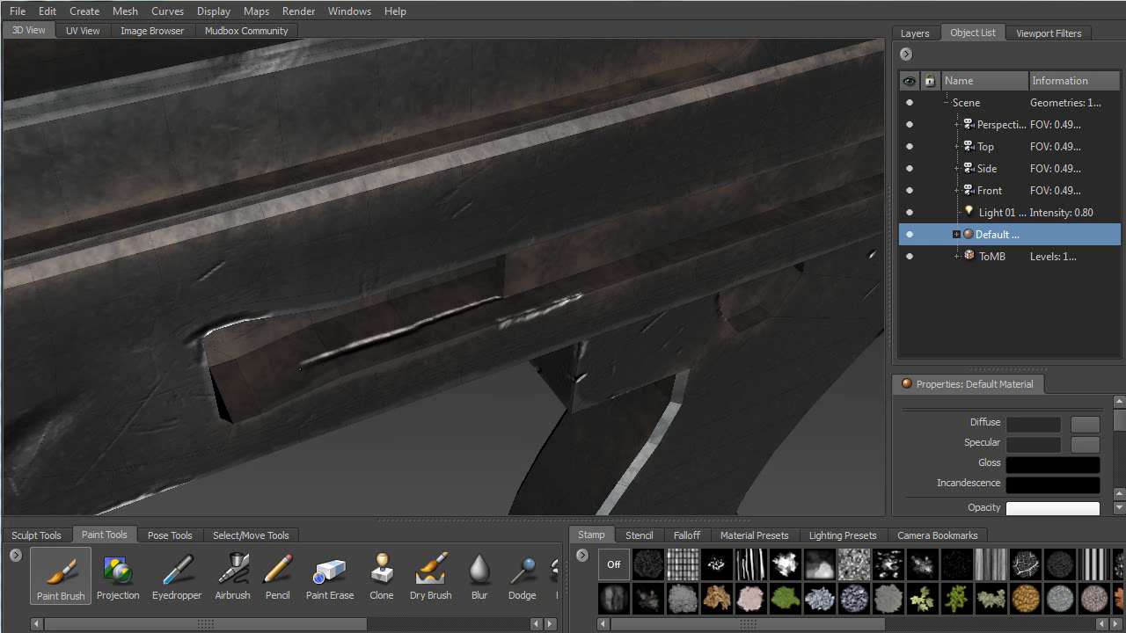
{"action": "mouse_move", "coordinate": [259, 387]}
{"action": "left_mouse_down"}
{"action": "mouse_move", "coordinate": [241, 395]}
{"action": "mouse_move", "coordinate": [290, 334]}
{"action": "mouse_move", "coordinate": [291, 235]}
{"action": "left_mouse_up"}
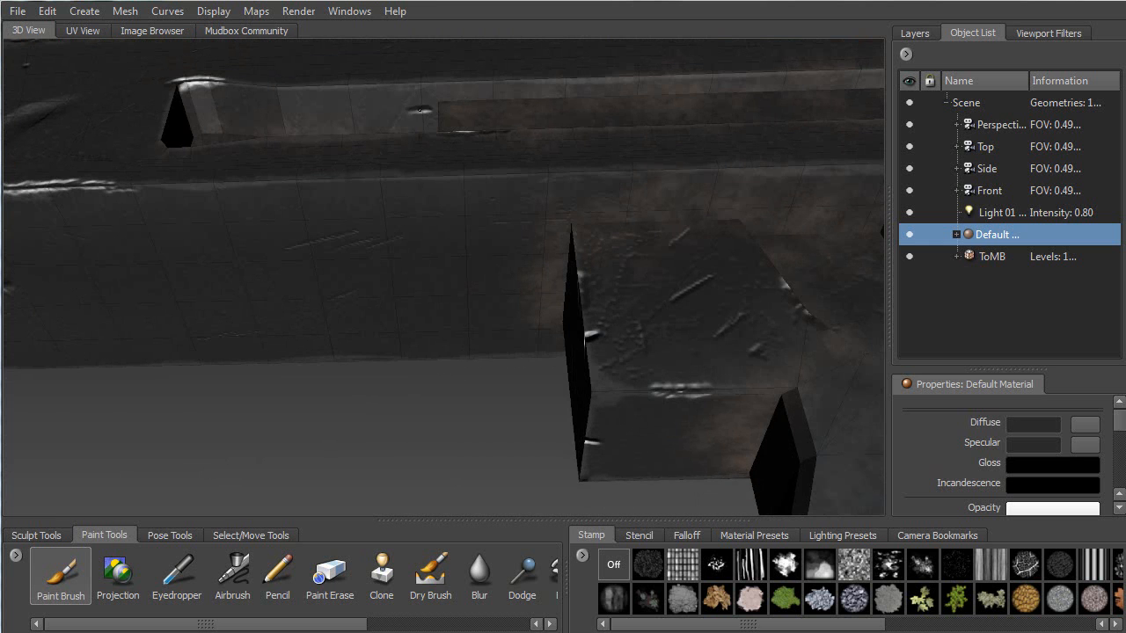
{"action": "left_click_drag", "start_coordinate": [406, 111], "coordinate": [353, 115]}
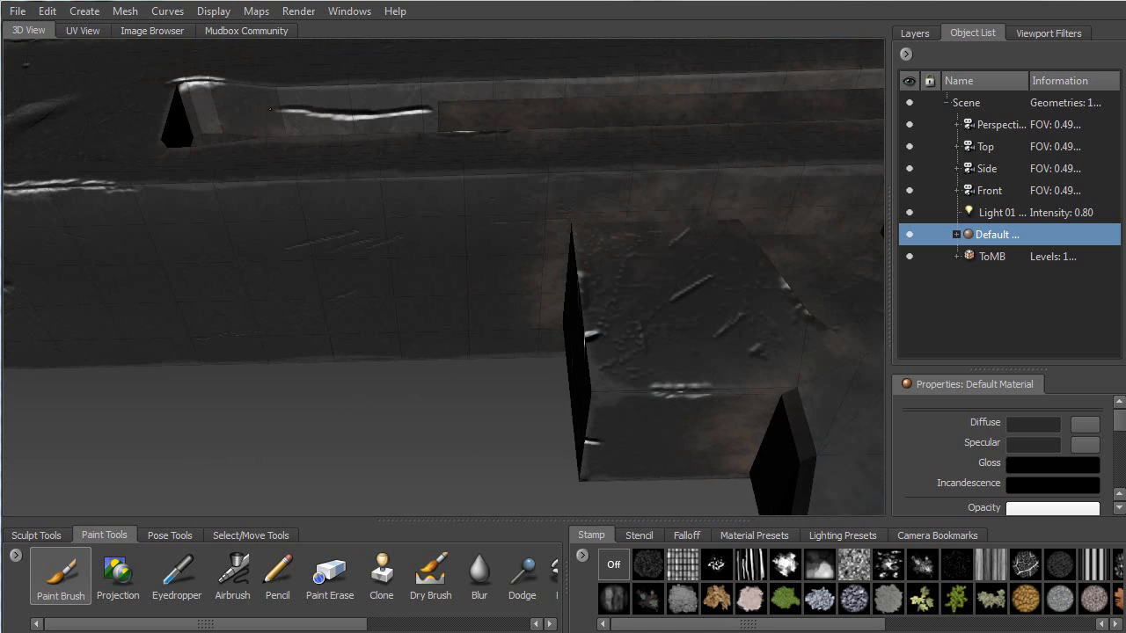
{"action": "left_click_drag", "start_coordinate": [192, 108], "coordinate": [362, 116]}
{"action": "left_click_drag", "start_coordinate": [429, 107], "coordinate": [461, 320], "text": "alt"}
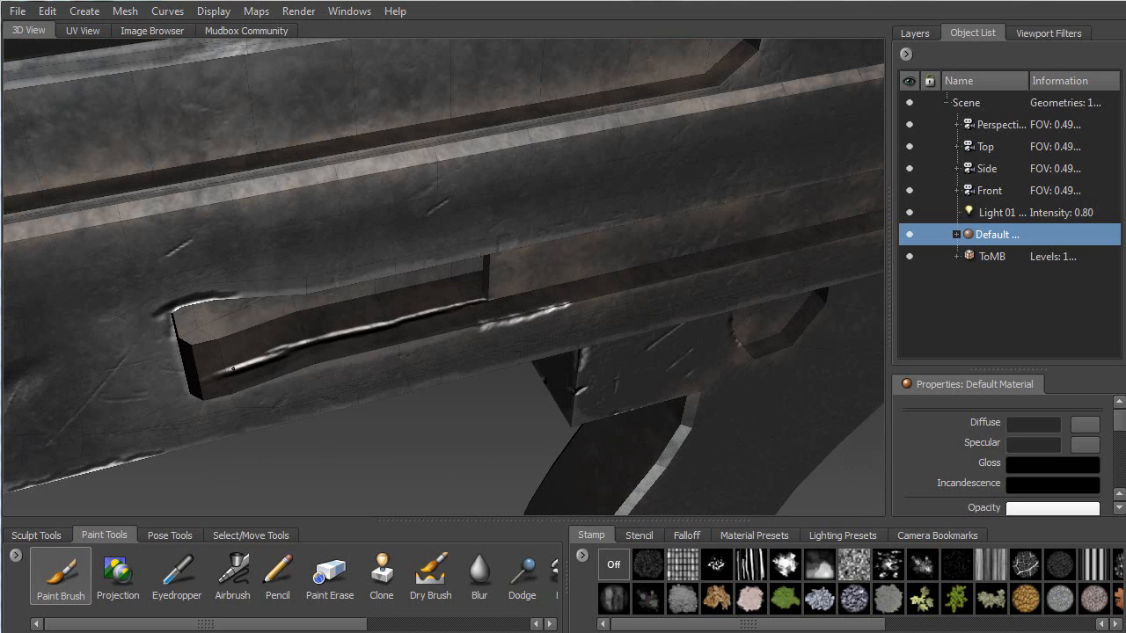
{"action": "mouse_move", "coordinate": [333, 326]}
{"action": "left_mouse_down", "text": "alt"}
{"action": "mouse_move", "coordinate": [278, 313]}
{"action": "mouse_move", "coordinate": [297, 294]}
{"action": "mouse_move", "coordinate": [475, 284]}
{"action": "mouse_move", "coordinate": [310, 306]}
{"action": "mouse_move", "coordinate": [238, 333]}
{"action": "mouse_move", "coordinate": [236, 293]}
{"action": "mouse_move", "coordinate": [287, 203]}
{"action": "left_mouse_up", "text": "alt"}
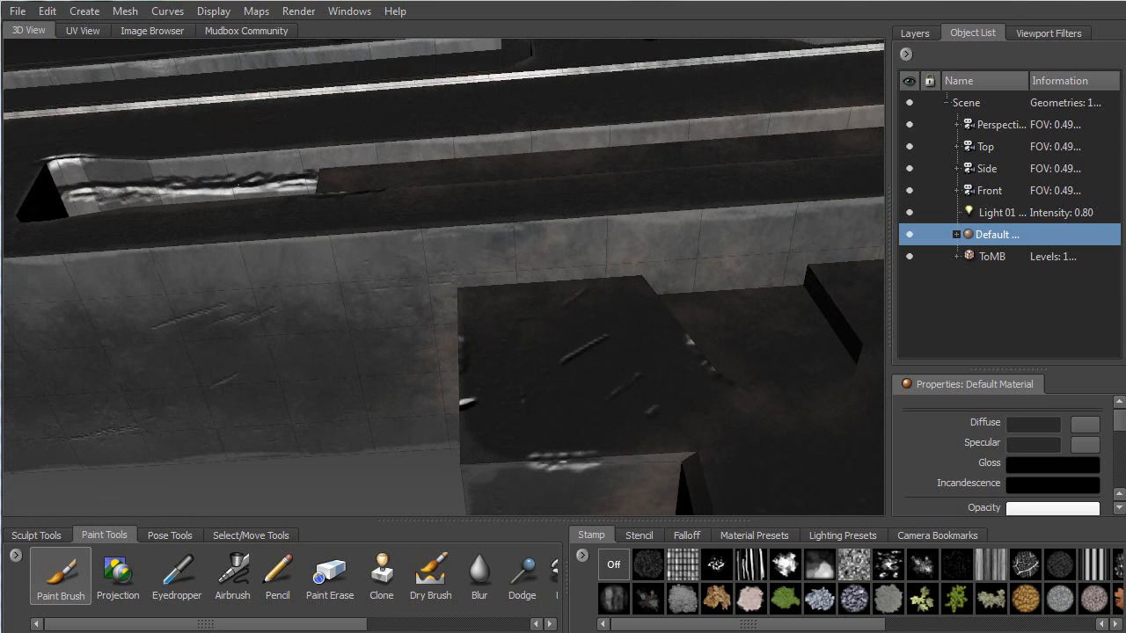
{"action": "left_click_drag", "start_coordinate": [292, 187], "coordinate": [336, 330], "text": "alt"}
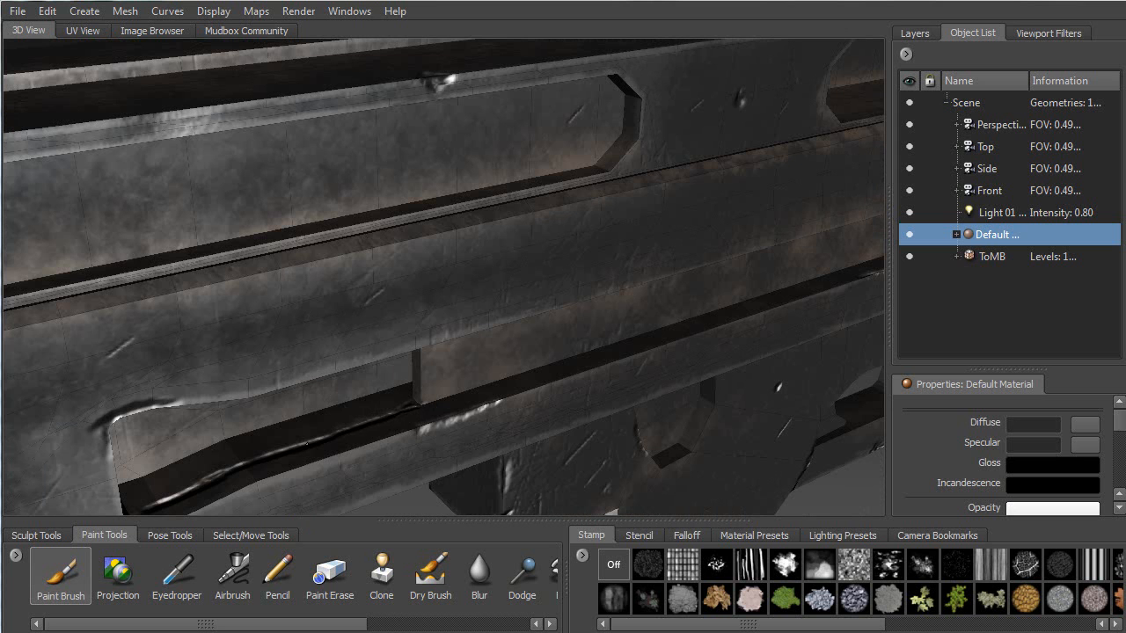
Paint dents around the base, along the shaft and on the knob of the charging handle.
{"action": "left_click_drag", "start_coordinate": [237, 434], "coordinate": [185, 442], "text": "alt"}
{"action": "left_click_drag", "start_coordinate": [223, 385], "coordinate": [314, 343], "text": "alt"}
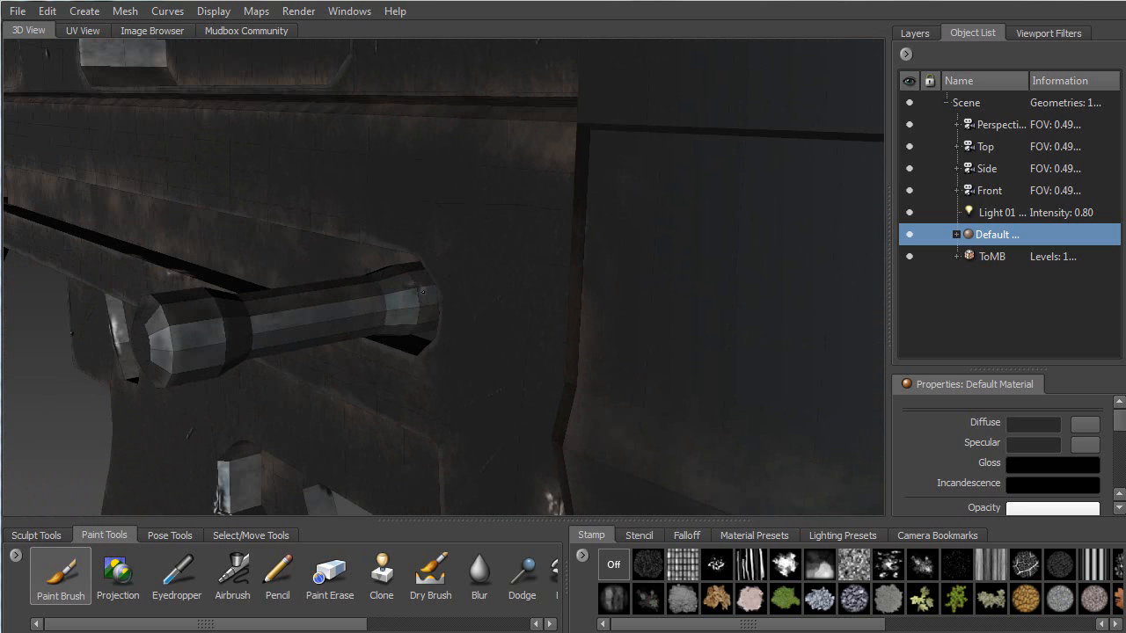
{"action": "left_click_drag", "start_coordinate": [416, 275], "coordinate": [437, 308], "text": "alt"}
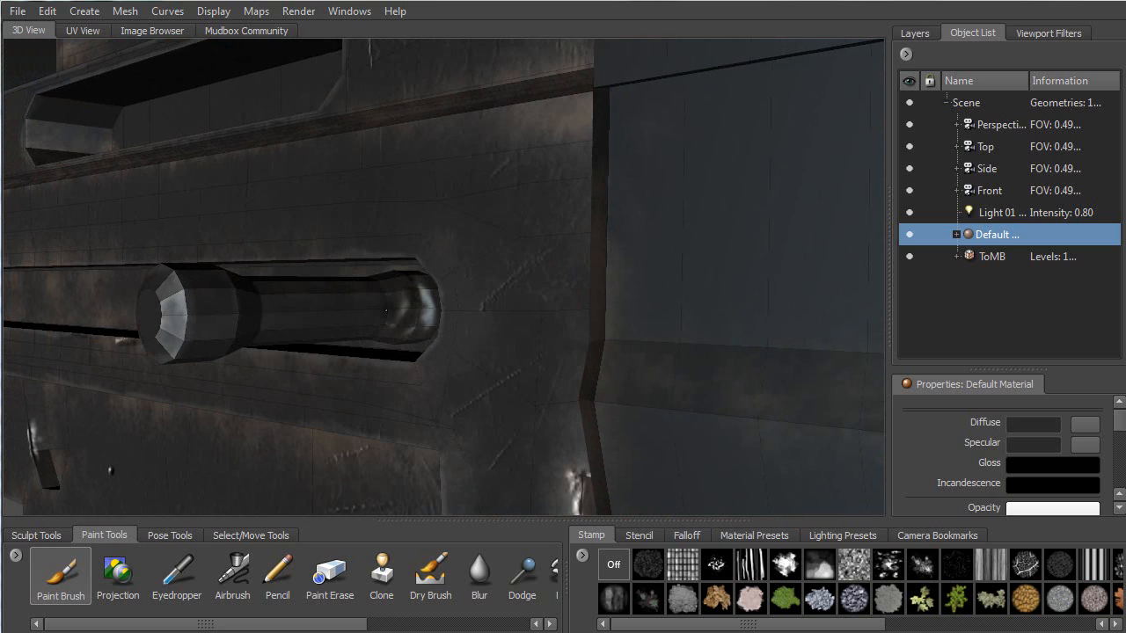
{"action": "left_click_drag", "start_coordinate": [410, 304], "coordinate": [417, 311], "text": "alt"}
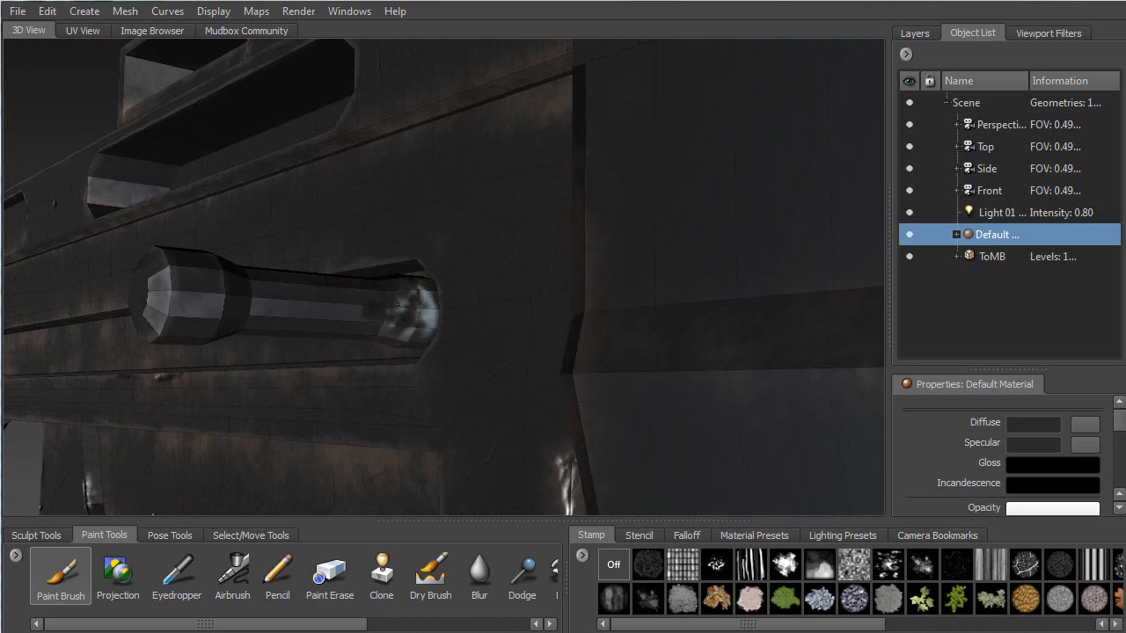
{"action": "mouse_move", "coordinate": [404, 285]}
{"action": "left_mouse_down", "text": "alt"}
{"action": "mouse_move", "coordinate": [453, 343]}
{"action": "mouse_move", "coordinate": [180, 326]}
{"action": "mouse_move", "coordinate": [307, 311]}
{"action": "mouse_move", "coordinate": [428, 346]}
{"action": "mouse_move", "coordinate": [578, 353]}
{"action": "left_mouse_up", "text": "alt"}
{"action": "key", "text": "b"}
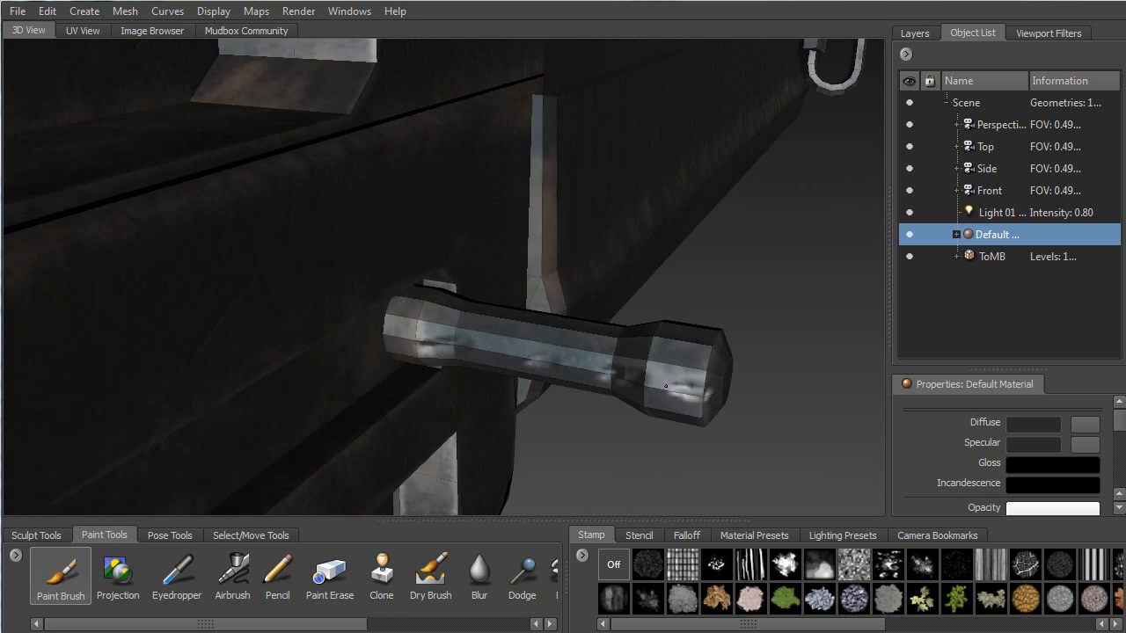
Paint a dent on the charging handle's end face, more dents on its remaining sides and a gouge on its shaft.
{"action": "left_click_drag", "start_coordinate": [693, 382], "coordinate": [468, 359], "text": "alt"}
{"action": "mouse_move", "coordinate": [490, 405]}
{"action": "left_mouse_down", "text": "alt"}
{"action": "mouse_move", "coordinate": [400, 394]}
{"action": "mouse_move", "coordinate": [410, 375]}
{"action": "mouse_move", "coordinate": [370, 360]}
{"action": "left_mouse_up", "text": "alt"}
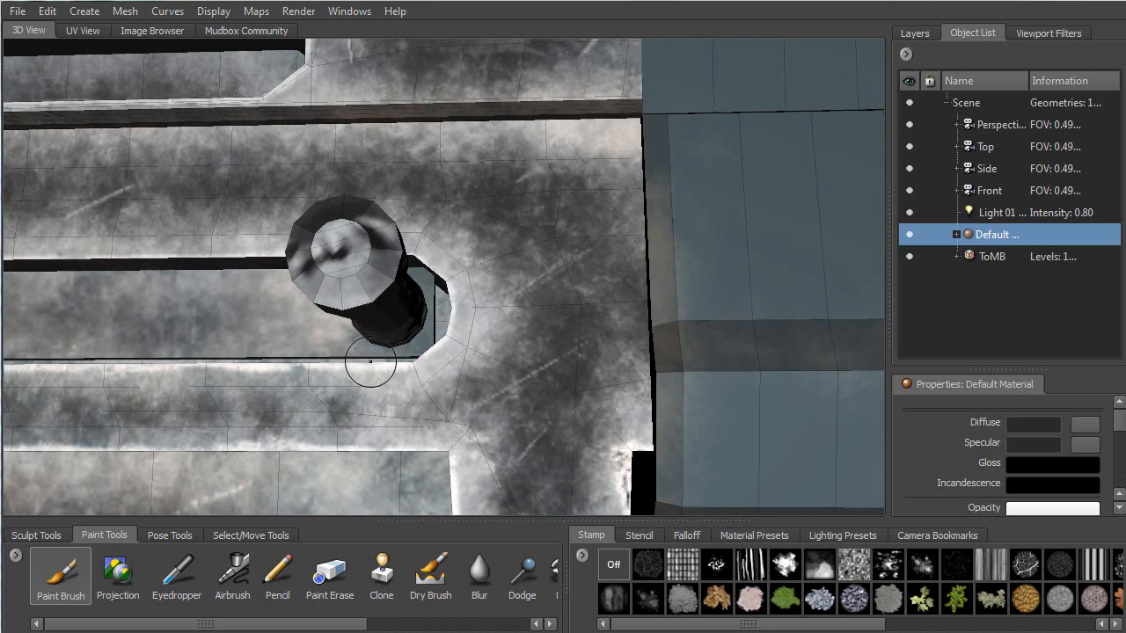
{"action": "mouse_move", "coordinate": [360, 300]}
{"action": "left_mouse_down", "text": "alt"}
{"action": "mouse_move", "coordinate": [279, 275]}
{"action": "mouse_move", "coordinate": [310, 334]}
{"action": "mouse_move", "coordinate": [332, 340]}
{"action": "left_mouse_up", "text": "alt"}
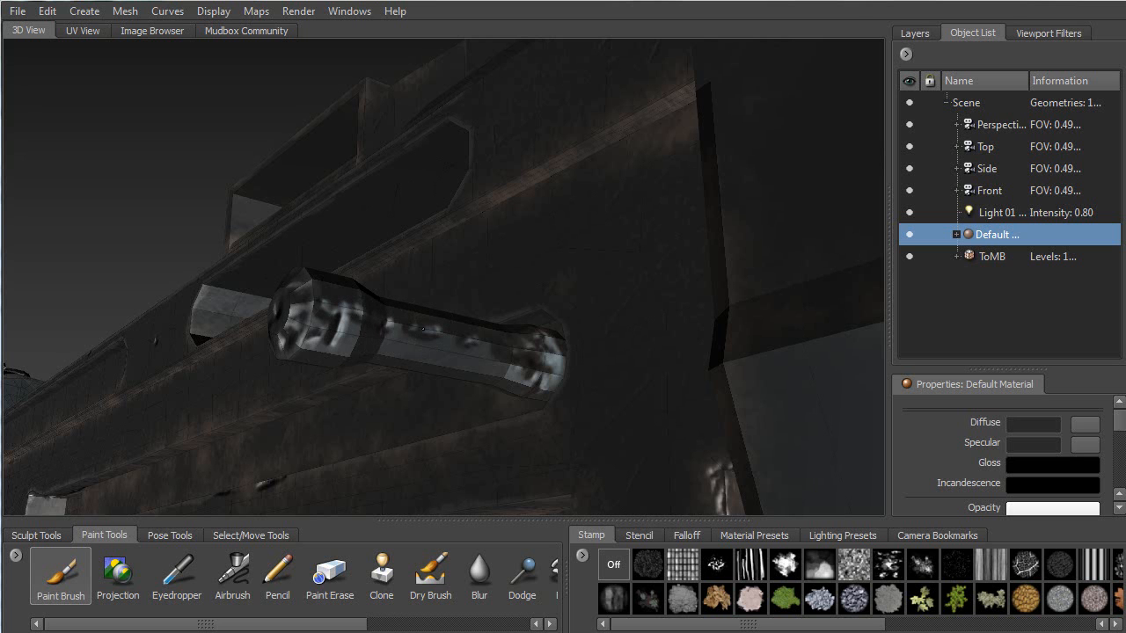
{"action": "mouse_move", "coordinate": [420, 339]}
{"action": "left_mouse_down", "text": "alt"}
{"action": "mouse_move", "coordinate": [417, 353]}
{"action": "mouse_move", "coordinate": [423, 343]}
{"action": "mouse_move", "coordinate": [548, 349]}
{"action": "mouse_move", "coordinate": [465, 354]}
{"action": "left_mouse_up", "text": "alt"}
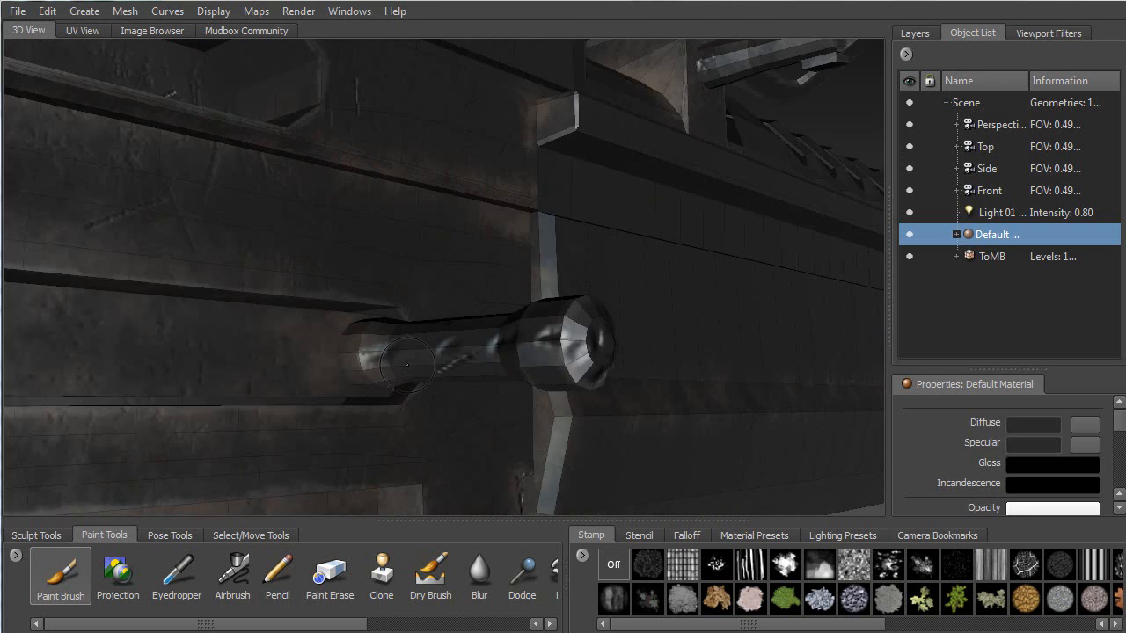
Paint dents on the flat bracket under the carrying handle and on its pivot cylinder.
{"action": "right_click_drag", "start_coordinate": [464, 353], "coordinate": [378, 360], "text": "alt"}
{"action": "middle_click_drag", "start_coordinate": [378, 360], "coordinate": [445, 266], "text": "alt"}
{"action": "mouse_move", "coordinate": [445, 265]}
{"action": "left_mouse_down", "text": "alt"}
{"action": "mouse_move", "coordinate": [322, 292]}
{"action": "mouse_move", "coordinate": [435, 276]}
{"action": "mouse_move", "coordinate": [420, 290]}
{"action": "mouse_move", "coordinate": [418, 319]}
{"action": "mouse_move", "coordinate": [433, 335]}
{"action": "left_mouse_up", "text": "alt"}
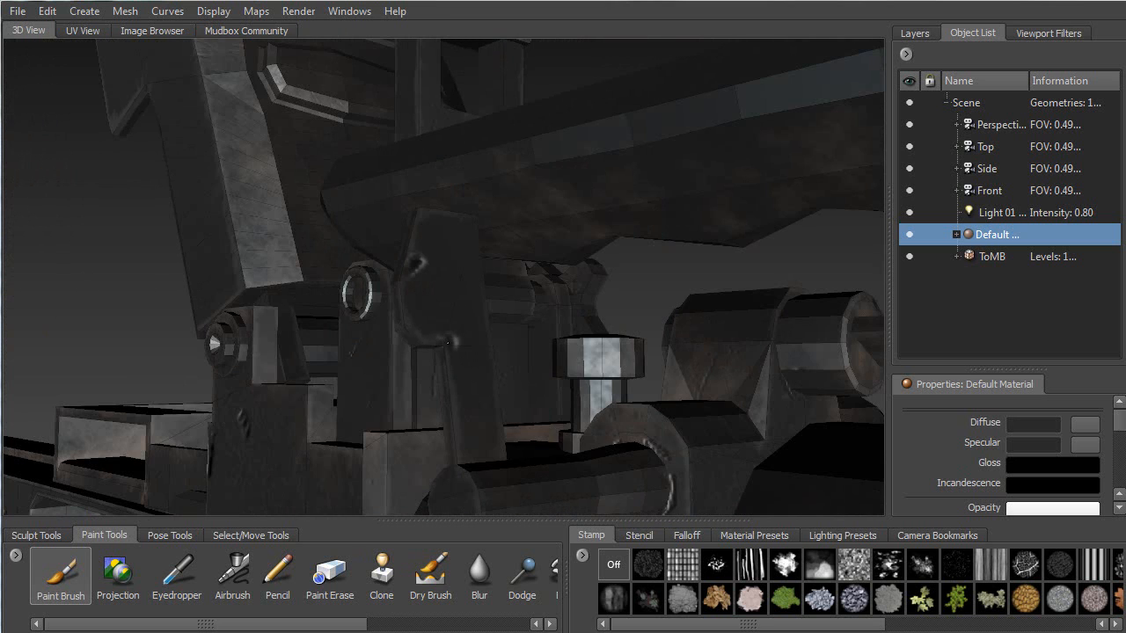
{"action": "mouse_move", "coordinate": [449, 386]}
{"action": "left_mouse_down", "text": "alt"}
{"action": "mouse_move", "coordinate": [499, 287]}
{"action": "mouse_move", "coordinate": [335, 315]}
{"action": "left_mouse_up", "text": "alt"}
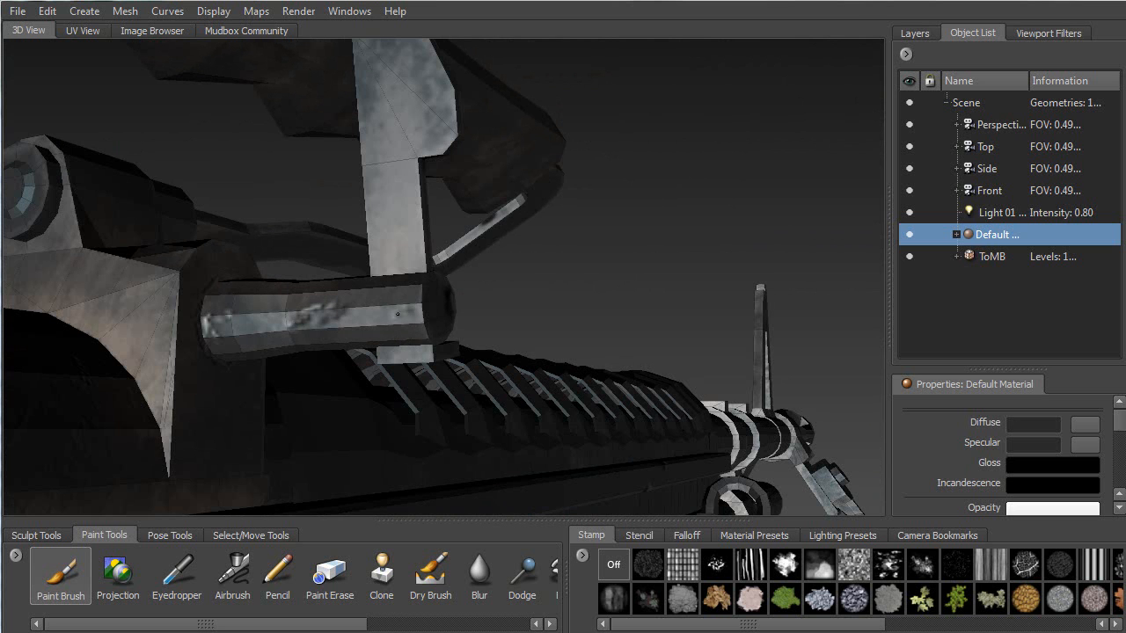
Paint dents and edge nicks on the rectangular rear sight frame.
{"action": "mouse_move", "coordinate": [212, 318]}
{"action": "left_mouse_down", "text": "alt"}
{"action": "mouse_move", "coordinate": [203, 257]}
{"action": "mouse_move", "coordinate": [282, 259]}
{"action": "mouse_move", "coordinate": [481, 312]}
{"action": "mouse_move", "coordinate": [372, 284]}
{"action": "mouse_move", "coordinate": [446, 290]}
{"action": "mouse_move", "coordinate": [453, 225]}
{"action": "mouse_move", "coordinate": [447, 254]}
{"action": "left_mouse_up", "text": "alt"}
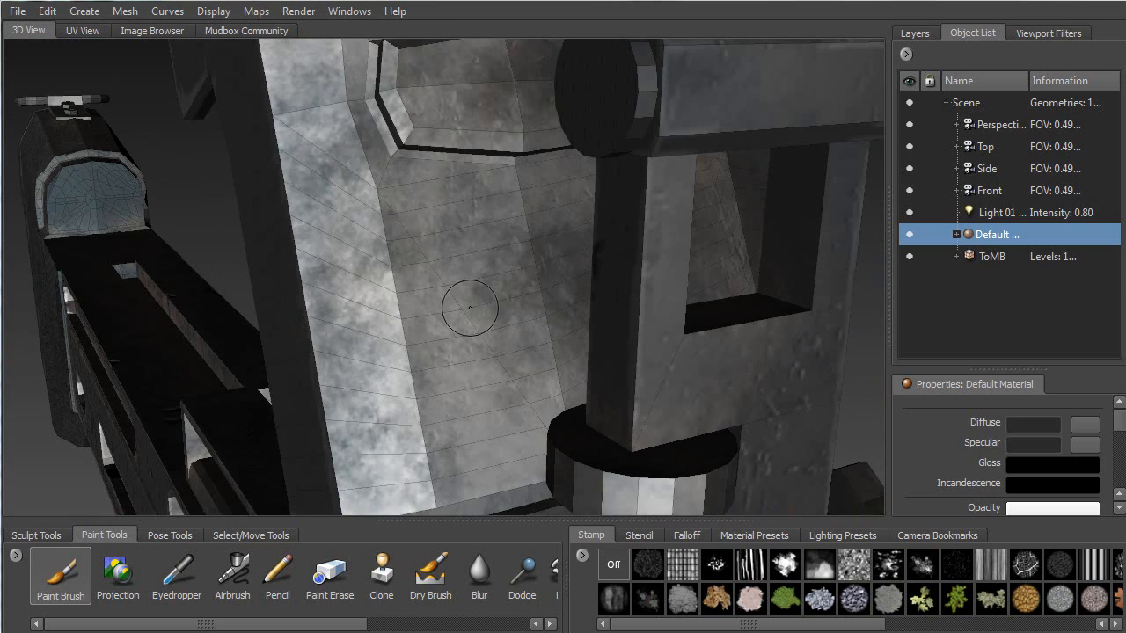
{"action": "mouse_move", "coordinate": [638, 310]}
{"action": "left_mouse_down"}
{"action": "mouse_move", "coordinate": [638, 387]}
{"action": "mouse_move", "coordinate": [649, 276]}
{"action": "left_mouse_up"}
{"action": "left_click_drag", "start_coordinate": [642, 273], "coordinate": [495, 232], "text": "alt"}
{"action": "mouse_move", "coordinate": [431, 187]}
{"action": "left_mouse_down"}
{"action": "mouse_move", "coordinate": [492, 187]}
{"action": "mouse_move", "coordinate": [391, 196]}
{"action": "left_mouse_up"}
{"action": "mouse_move", "coordinate": [576, 171]}
{"action": "left_mouse_down"}
{"action": "mouse_move", "coordinate": [649, 155]}
{"action": "mouse_move", "coordinate": [532, 198]}
{"action": "mouse_move", "coordinate": [536, 221]}
{"action": "mouse_move", "coordinate": [504, 197]}
{"action": "mouse_move", "coordinate": [471, 199]}
{"action": "left_mouse_up"}
Paint wear on the outer top corner of the rear sight frame.
{"action": "middle_click_drag", "start_coordinate": [476, 204], "coordinate": [447, 284], "text": "alt"}
{"action": "left_click_drag", "start_coordinate": [447, 284], "coordinate": [391, 303], "text": "alt"}
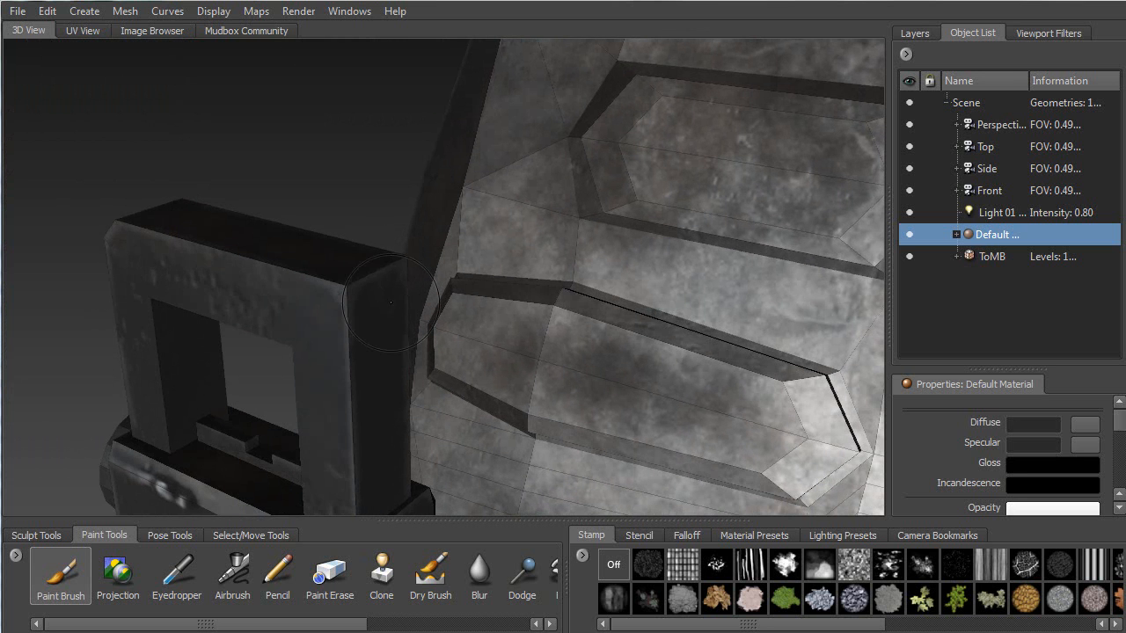
{"action": "left_click_drag", "start_coordinate": [334, 279], "coordinate": [353, 286]}
Paint nicks on both edges of the narrow face beside the feed cover's lower recess.
{"action": "mouse_move", "coordinate": [356, 325]}
{"action": "left_mouse_down", "text": "alt"}
{"action": "mouse_move", "coordinate": [458, 299]}
{"action": "mouse_move", "coordinate": [397, 285]}
{"action": "left_mouse_up", "text": "alt"}
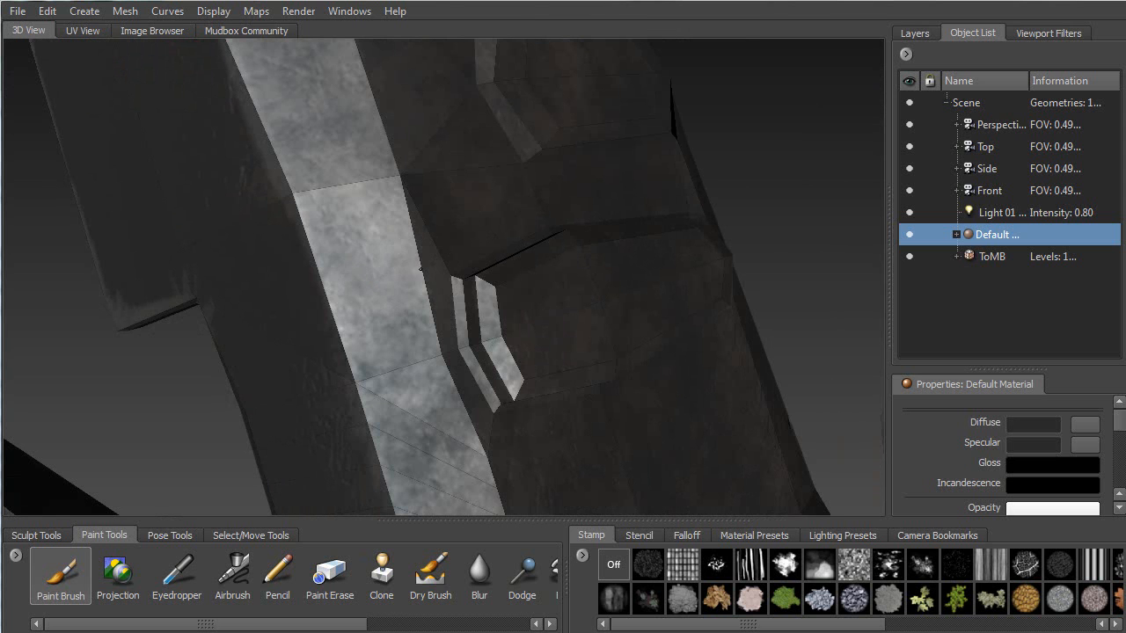
{"action": "left_click_drag", "start_coordinate": [437, 324], "coordinate": [418, 263]}
{"action": "mouse_move", "coordinate": [368, 291]}
{"action": "left_mouse_down", "text": "alt"}
{"action": "mouse_move", "coordinate": [403, 275]}
{"action": "mouse_move", "coordinate": [304, 314]}
{"action": "mouse_move", "coordinate": [304, 293]}
{"action": "mouse_move", "coordinate": [323, 350]}
{"action": "mouse_move", "coordinate": [299, 268]}
{"action": "mouse_move", "coordinate": [415, 284]}
{"action": "mouse_move", "coordinate": [455, 243]}
{"action": "left_mouse_up", "text": "alt"}
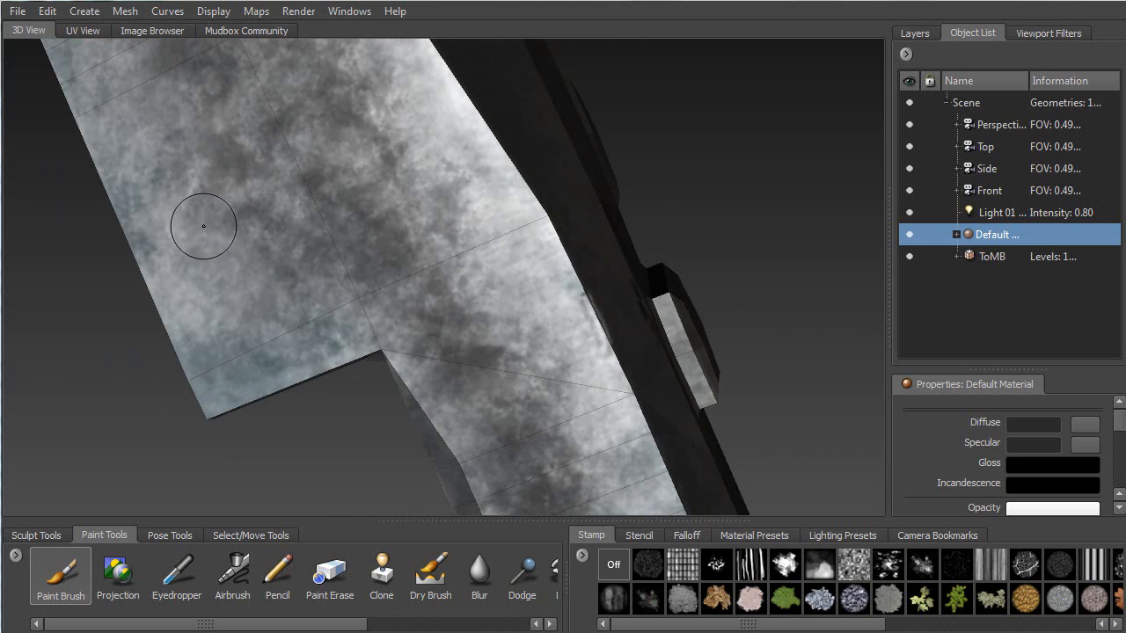
{"action": "mouse_move", "coordinate": [169, 259]}
{"action": "left_mouse_down"}
{"action": "mouse_move", "coordinate": [296, 213]}
{"action": "mouse_move", "coordinate": [436, 213]}
{"action": "mouse_move", "coordinate": [418, 204]}
{"action": "left_mouse_up"}
{"action": "left_click_drag", "start_coordinate": [256, 227], "coordinate": [437, 139]}
{"action": "left_click_drag", "start_coordinate": [298, 160], "coordinate": [269, 72]}
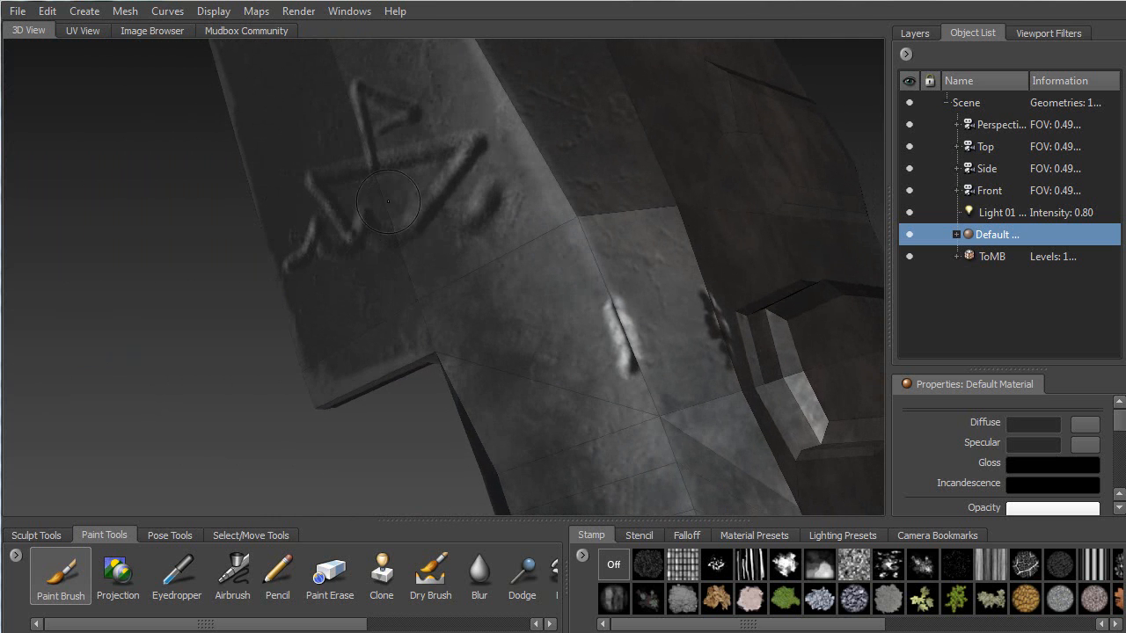
{"action": "key", "text": "ctrl+z"}
{"action": "key", "text": "ctrl+z"}
{"action": "key", "text": "ctrl+z"}
Paint nicks on the corners of the feed cover's side flange and on the long edge above the notch.
{"action": "left_click_drag", "start_coordinate": [384, 199], "coordinate": [357, 231], "text": "alt"}
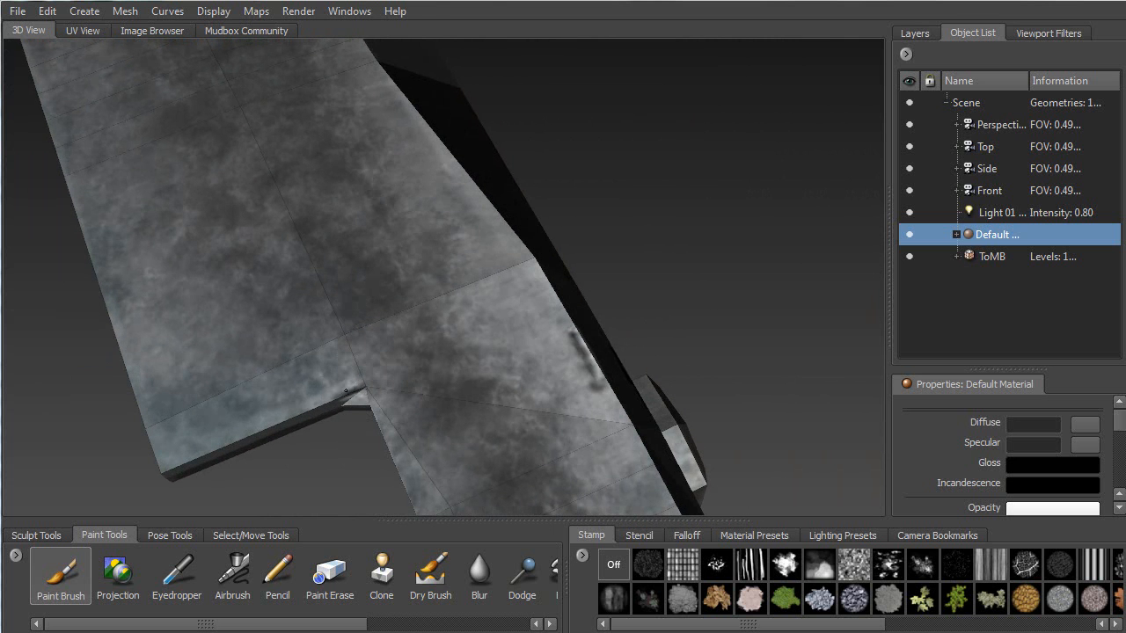
{"action": "mouse_move", "coordinate": [346, 391]}
{"action": "left_mouse_down"}
{"action": "mouse_move", "coordinate": [375, 393]}
{"action": "mouse_move", "coordinate": [361, 388]}
{"action": "mouse_move", "coordinate": [371, 373]}
{"action": "mouse_move", "coordinate": [383, 393]}
{"action": "mouse_move", "coordinate": [183, 338]}
{"action": "mouse_move", "coordinate": [208, 316]}
{"action": "mouse_move", "coordinate": [230, 354]}
{"action": "mouse_move", "coordinate": [201, 357]}
{"action": "left_mouse_up"}
{"action": "left_click_drag", "start_coordinate": [201, 357], "coordinate": [504, 178], "text": "alt"}
{"action": "mouse_move", "coordinate": [538, 110]}
{"action": "left_mouse_down"}
{"action": "mouse_move", "coordinate": [550, 141]}
{"action": "mouse_move", "coordinate": [523, 95]}
{"action": "mouse_move", "coordinate": [518, 128]}
{"action": "mouse_move", "coordinate": [548, 155]}
{"action": "mouse_move", "coordinate": [532, 97]}
{"action": "left_mouse_up"}
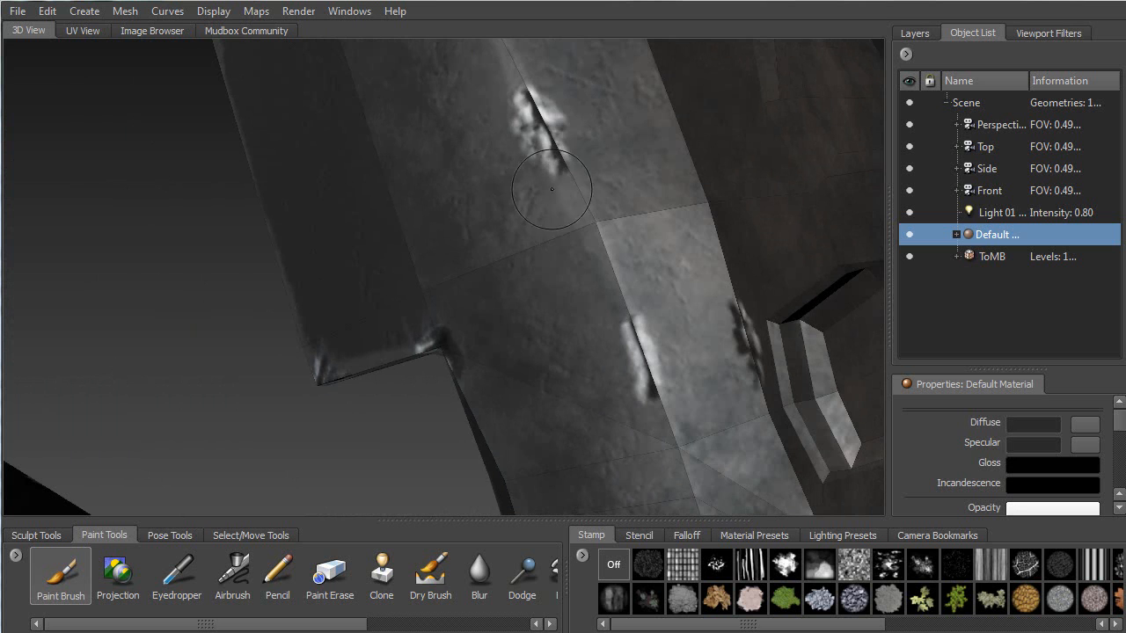
Paint small scratches and nicks across the long facet edges on the feed cover's upper faces.
{"action": "right_click_drag", "start_coordinate": [429, 326], "coordinate": [475, 188], "text": "alt"}
{"action": "mouse_move", "coordinate": [475, 188]}
{"action": "left_mouse_down", "text": "alt"}
{"action": "mouse_move", "coordinate": [256, 377]}
{"action": "mouse_move", "coordinate": [545, 382]}
{"action": "left_mouse_up", "text": "alt"}
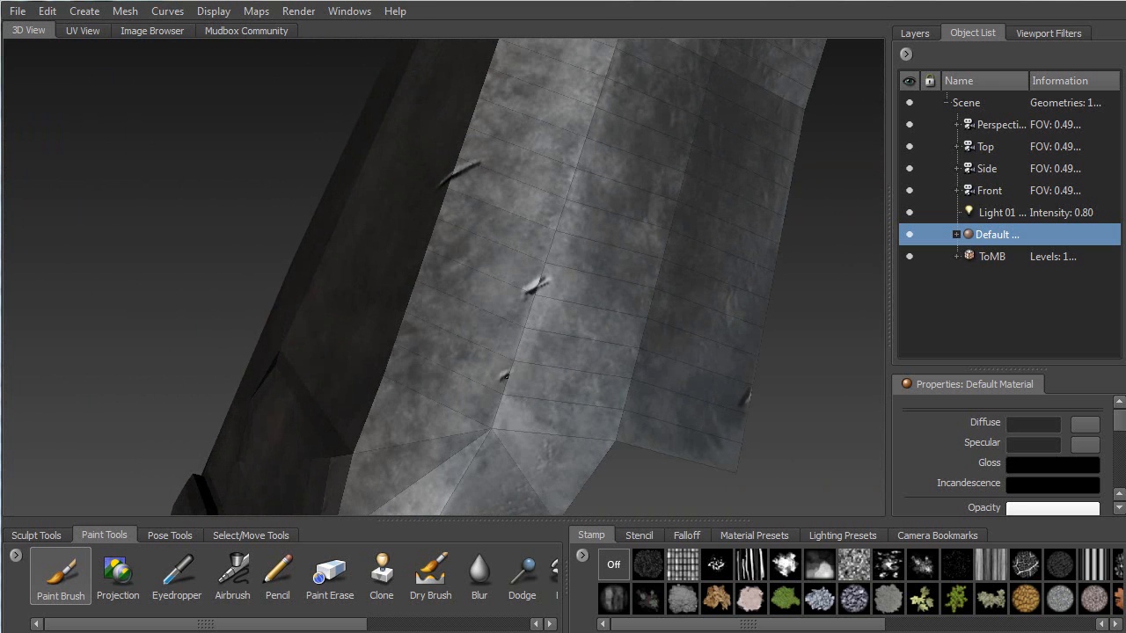
{"action": "left_click_drag", "start_coordinate": [489, 350], "coordinate": [361, 272], "text": "alt"}
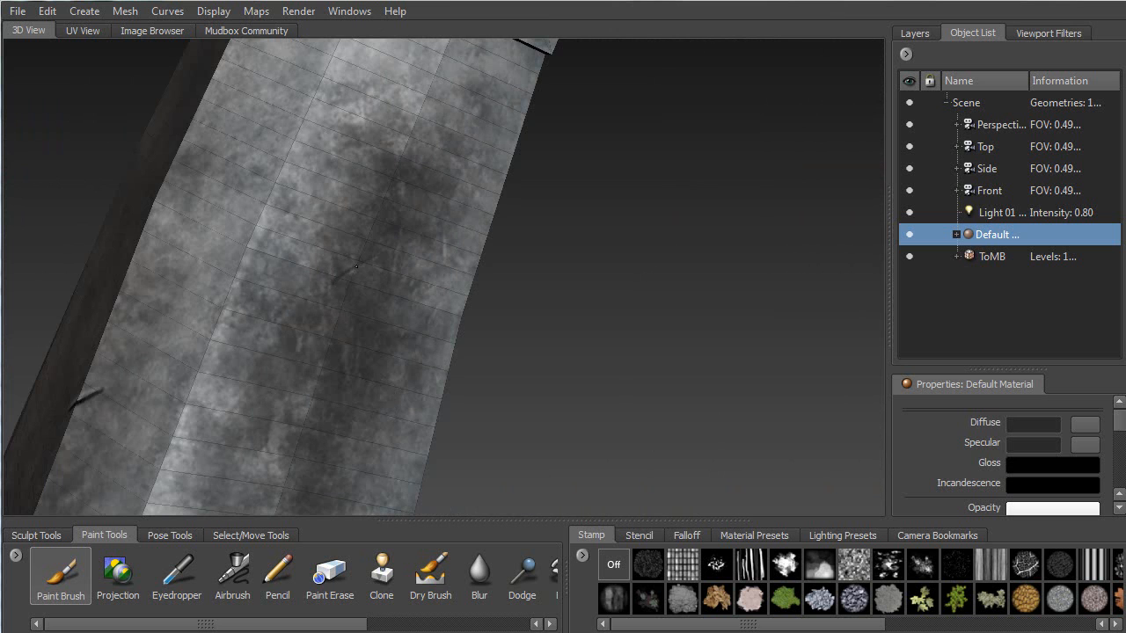
{"action": "left_click_drag", "start_coordinate": [266, 305], "coordinate": [364, 255], "text": "alt"}
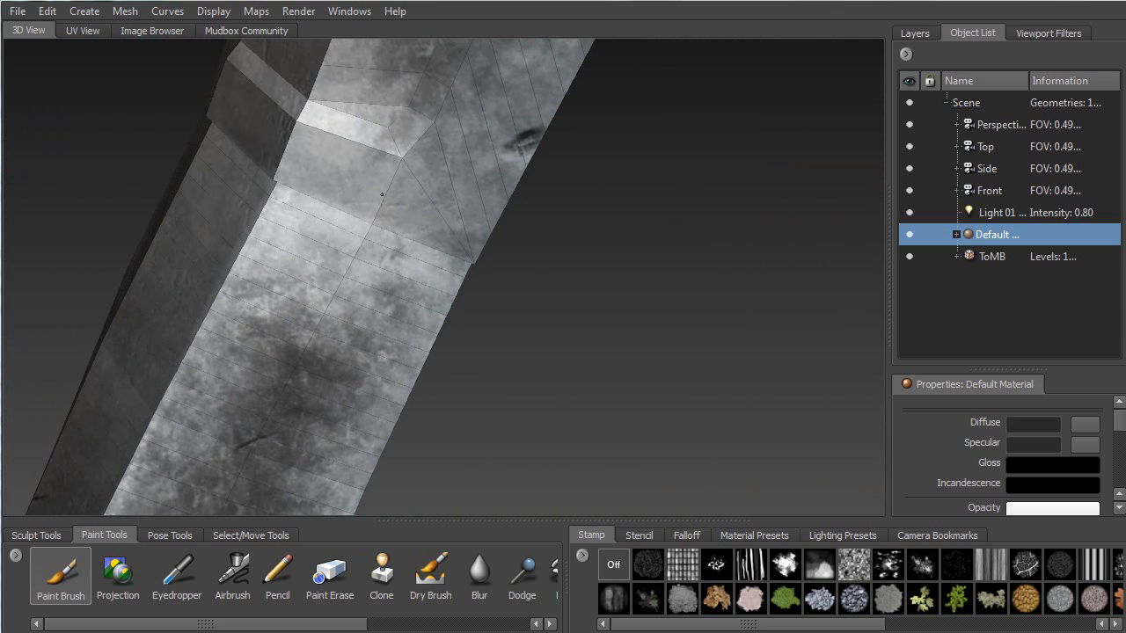
{"action": "mouse_move", "coordinate": [374, 206]}
{"action": "left_mouse_down", "text": "alt"}
{"action": "mouse_move", "coordinate": [630, 239]}
{"action": "mouse_move", "coordinate": [440, 151]}
{"action": "mouse_move", "coordinate": [373, 259]}
{"action": "left_mouse_up", "text": "alt"}
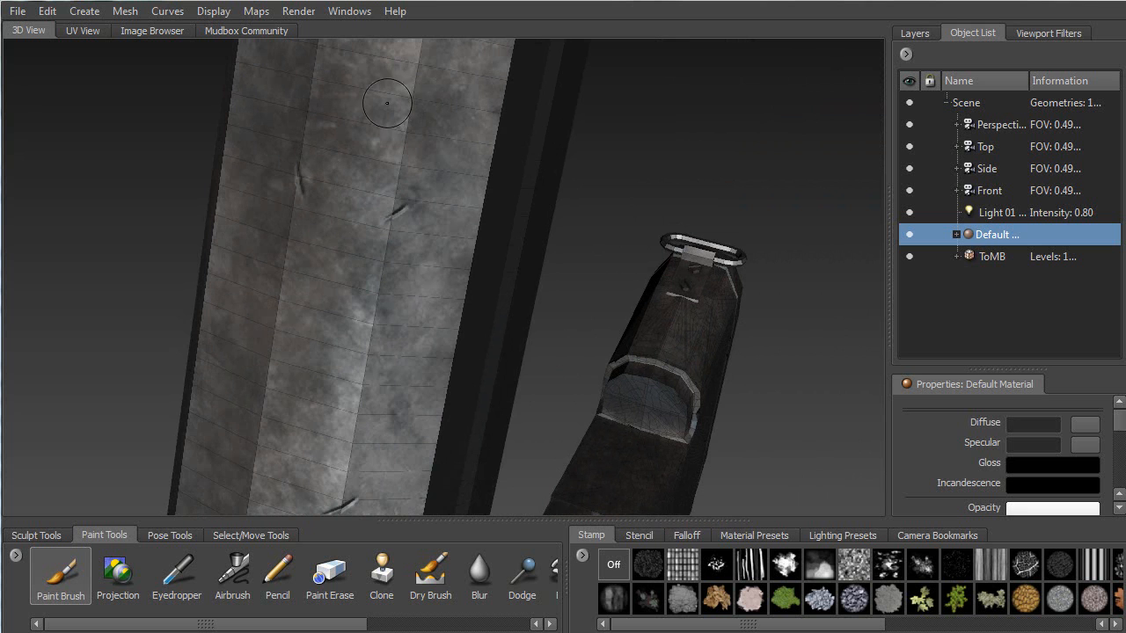
Paint scratches on the feed cover's facet edges and raised ridge, plus a dent on the end edge of its long recess.
{"action": "mouse_move", "coordinate": [394, 88]}
{"action": "left_mouse_down", "text": "alt"}
{"action": "mouse_move", "coordinate": [423, 212]}
{"action": "mouse_move", "coordinate": [448, 202]}
{"action": "left_mouse_up", "text": "alt"}
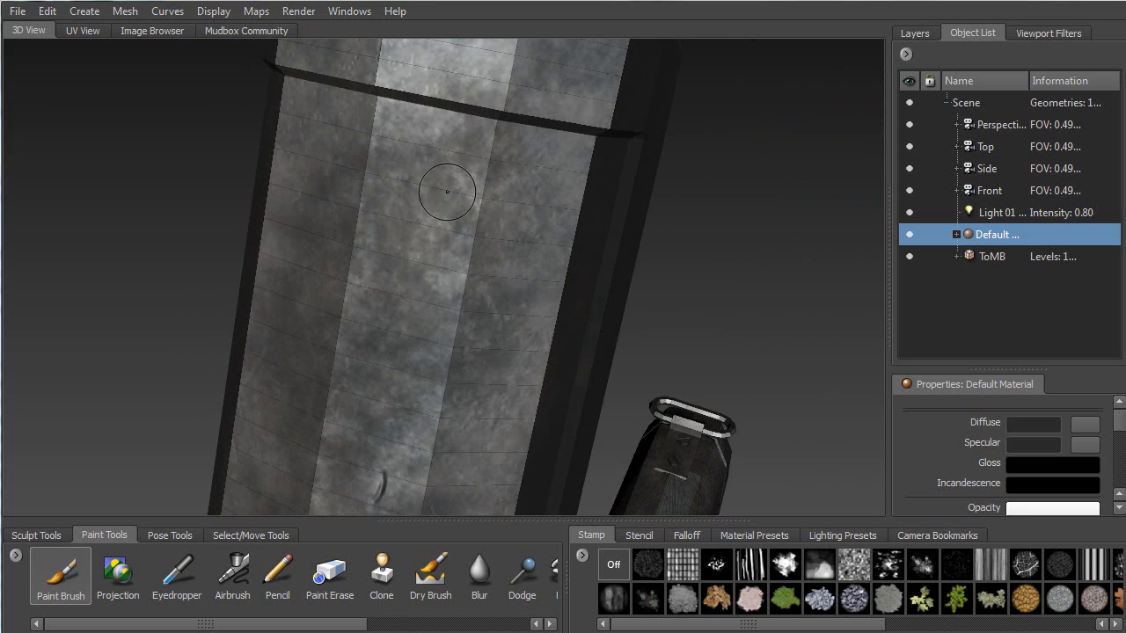
{"action": "left_click_drag", "start_coordinate": [381, 219], "coordinate": [651, 175], "text": "alt"}
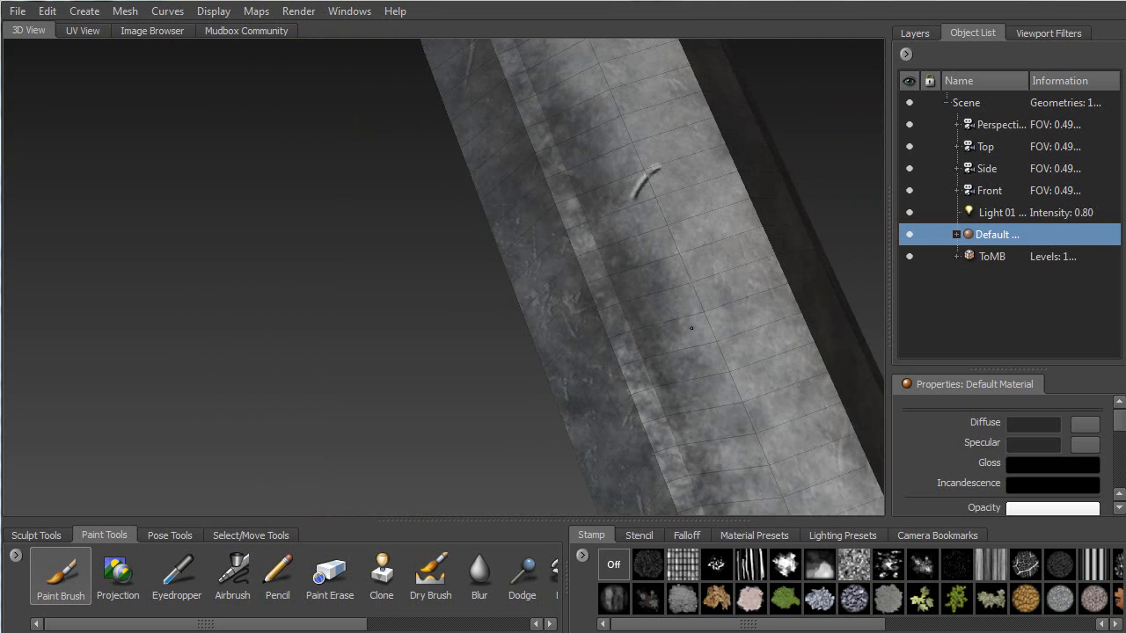
{"action": "left_click_drag", "start_coordinate": [665, 325], "coordinate": [637, 256], "text": "alt"}
{"action": "left_click_drag", "start_coordinate": [602, 319], "coordinate": [555, 337], "text": "alt"}
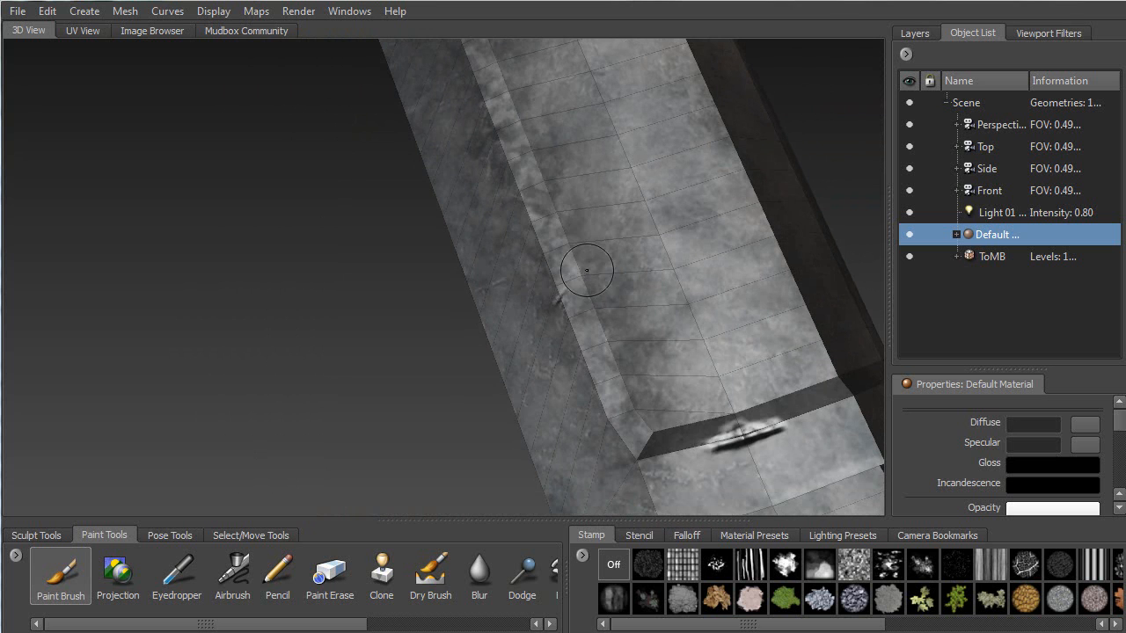
{"action": "left_click_drag", "start_coordinate": [574, 281], "coordinate": [535, 273], "text": "alt"}
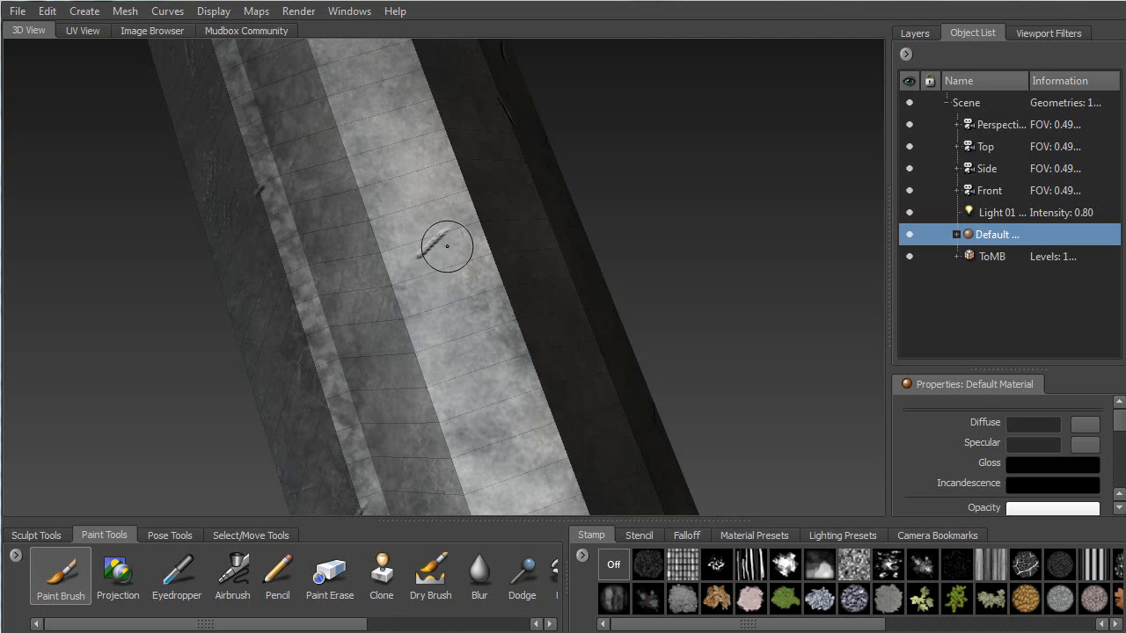
Paint further scratches along the feed cover's long edges and a broad dent across the facet edge near the octagonal recess.
{"action": "mouse_move", "coordinate": [467, 337]}
{"action": "left_mouse_down", "text": "alt"}
{"action": "mouse_move", "coordinate": [420, 275]}
{"action": "mouse_move", "coordinate": [363, 296]}
{"action": "left_mouse_up", "text": "alt"}
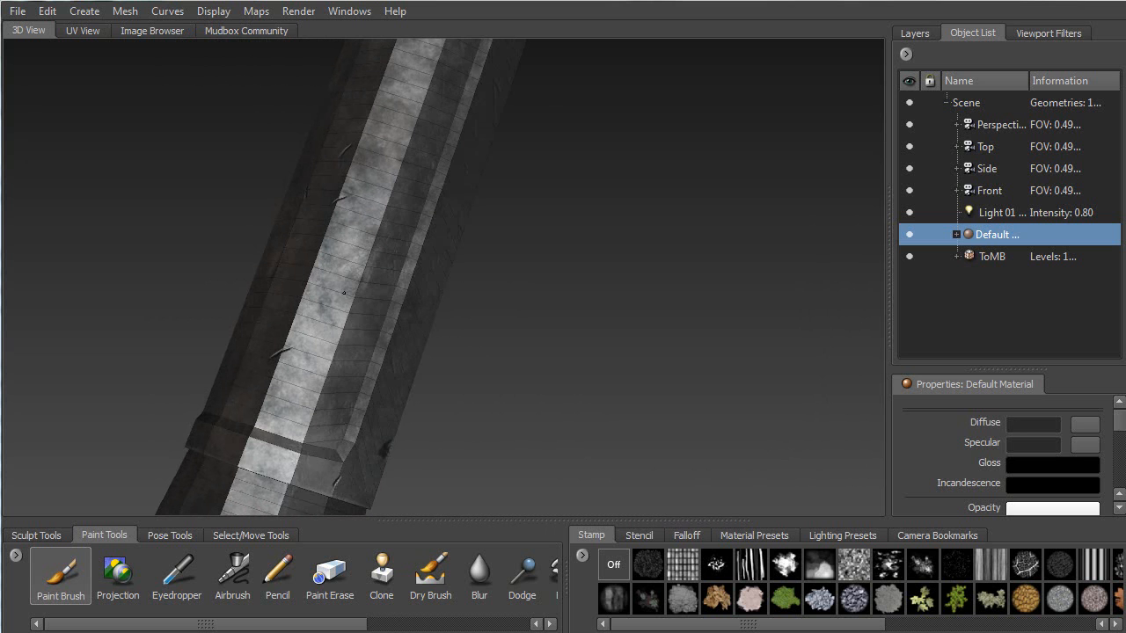
{"action": "left_click_drag", "start_coordinate": [371, 221], "coordinate": [328, 217], "text": "alt"}
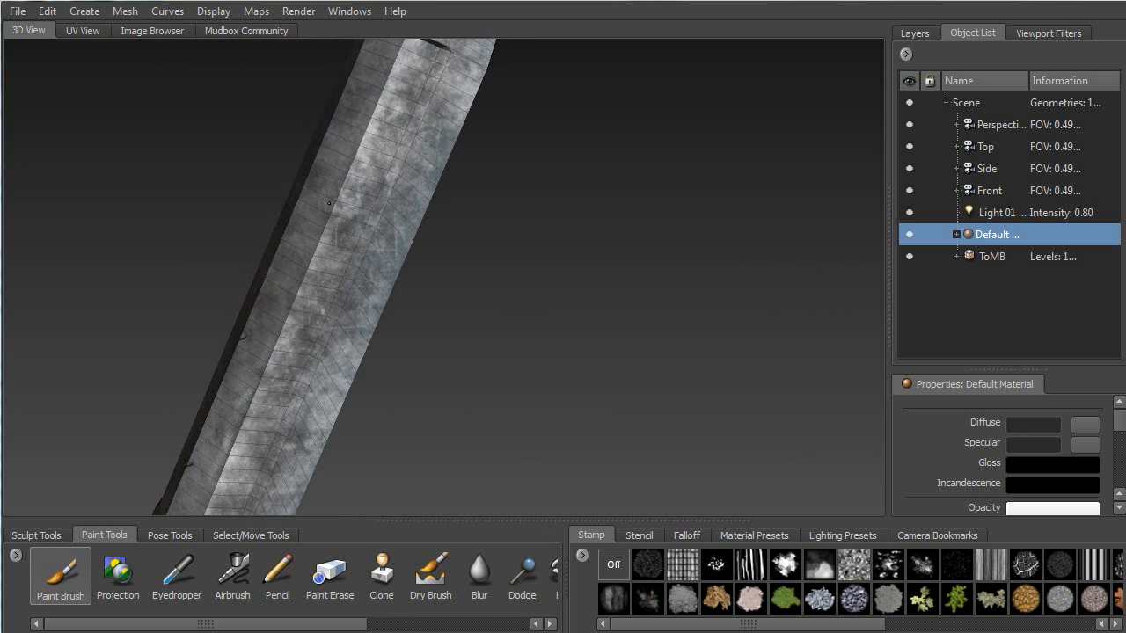
{"action": "mouse_move", "coordinate": [340, 199]}
{"action": "left_mouse_down", "text": "alt"}
{"action": "mouse_move", "coordinate": [665, 223]}
{"action": "mouse_move", "coordinate": [326, 141]}
{"action": "left_mouse_up", "text": "alt"}
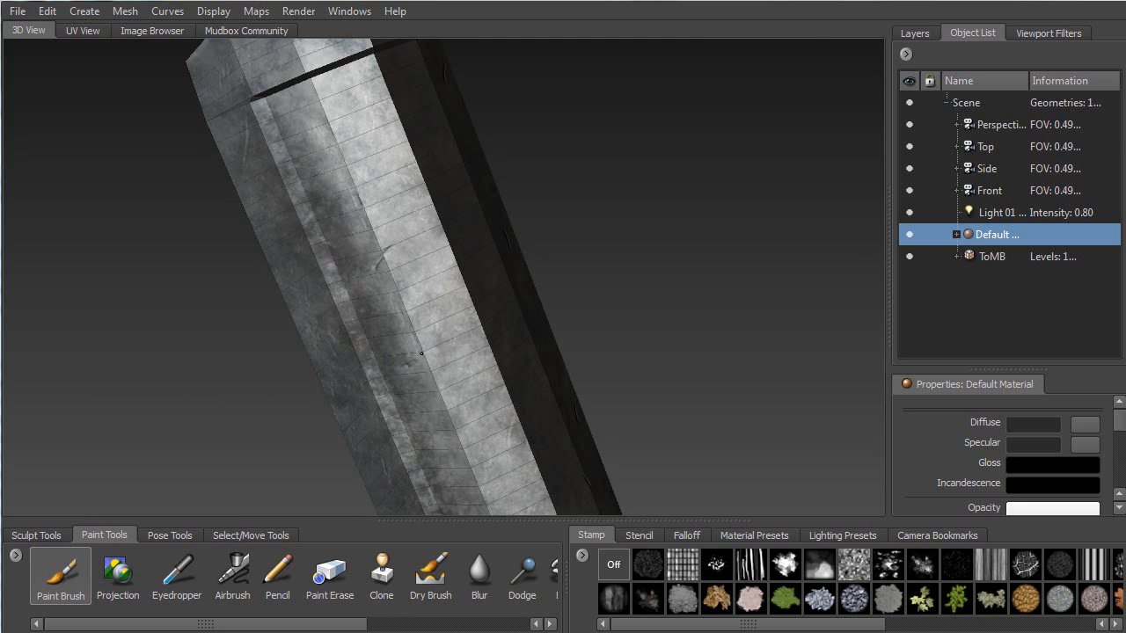
{"action": "mouse_move", "coordinate": [427, 431]}
{"action": "left_mouse_down", "text": "alt"}
{"action": "mouse_move", "coordinate": [414, 188]}
{"action": "mouse_move", "coordinate": [435, 247]}
{"action": "left_mouse_up", "text": "alt"}
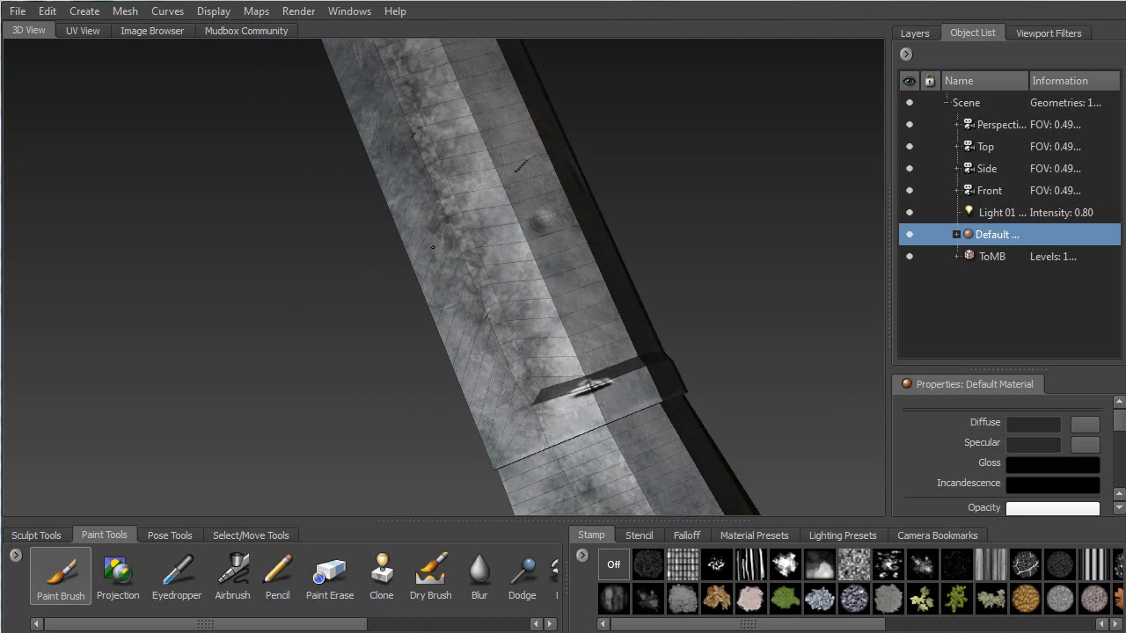
{"action": "mouse_move", "coordinate": [470, 346]}
{"action": "left_mouse_down", "text": "alt"}
{"action": "mouse_move", "coordinate": [415, 364]}
{"action": "mouse_move", "coordinate": [442, 375]}
{"action": "left_mouse_up", "text": "alt"}
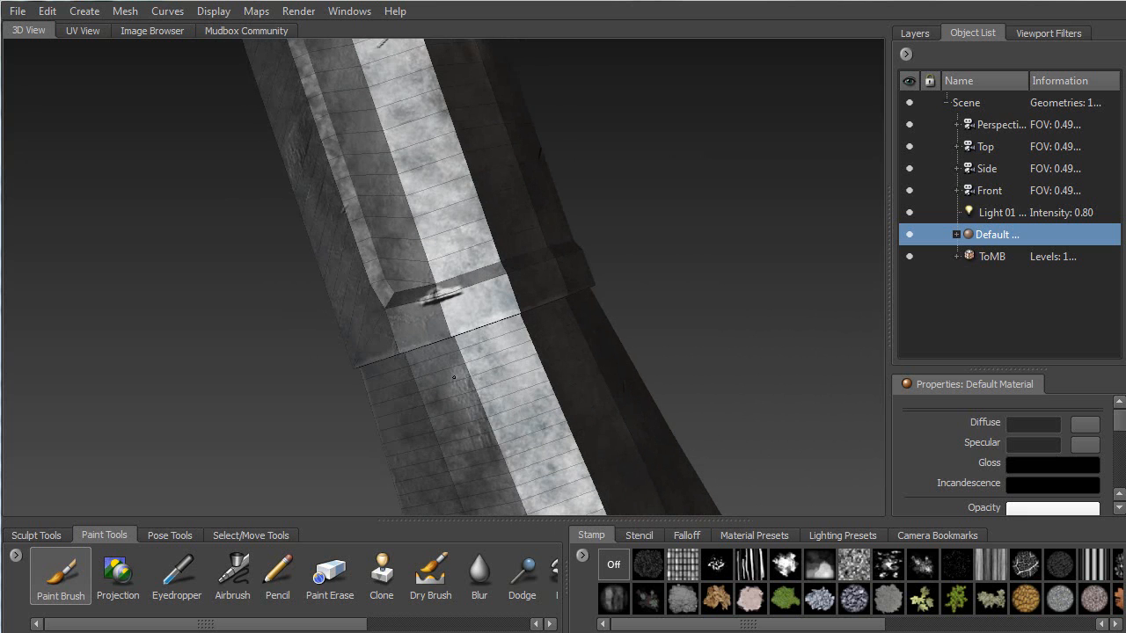
{"action": "mouse_move", "coordinate": [501, 414]}
{"action": "left_mouse_down", "text": "alt"}
{"action": "mouse_move", "coordinate": [322, 214]}
{"action": "mouse_move", "coordinate": [253, 311]}
{"action": "left_mouse_up", "text": "alt"}
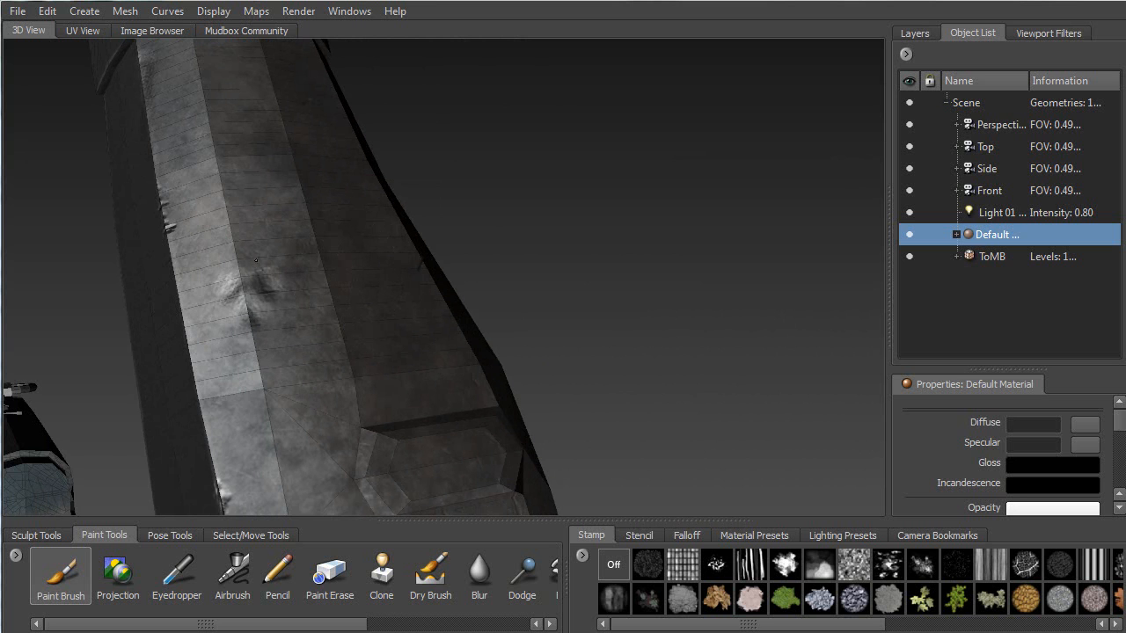
Paint a rough round dent on the flat feed cover face below the elongated recess.
{"action": "mouse_move", "coordinate": [267, 307]}
{"action": "left_mouse_down", "text": "alt"}
{"action": "mouse_move", "coordinate": [152, 326]}
{"action": "mouse_move", "coordinate": [344, 375]}
{"action": "mouse_move", "coordinate": [337, 387]}
{"action": "left_mouse_up", "text": "alt"}
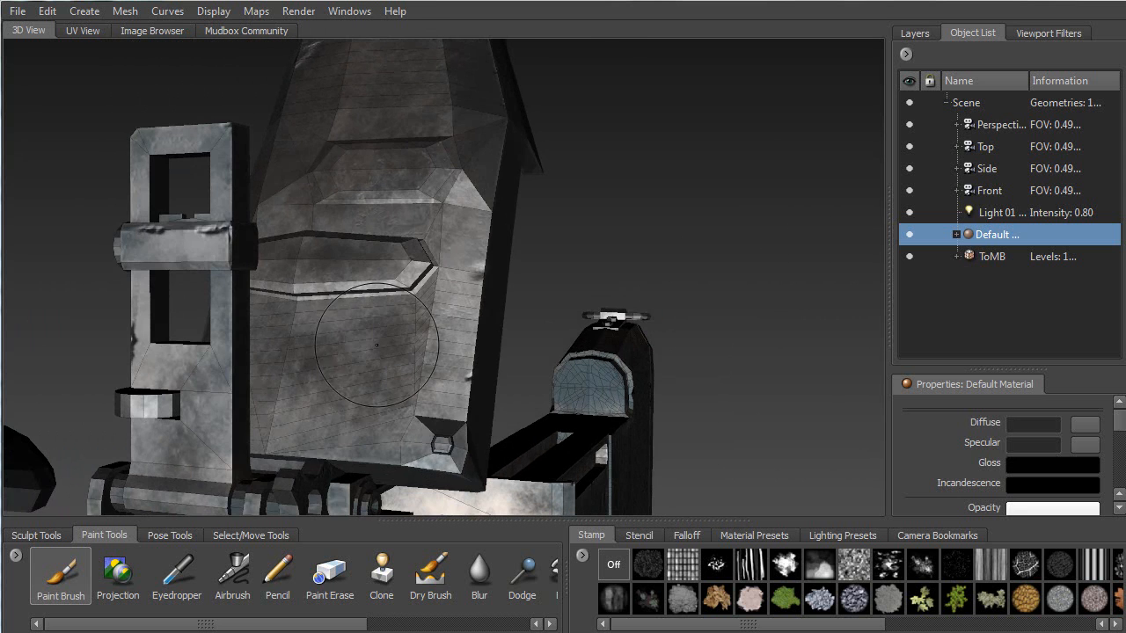
{"action": "right_click_drag", "start_coordinate": [338, 343], "coordinate": [366, 341], "text": "alt"}
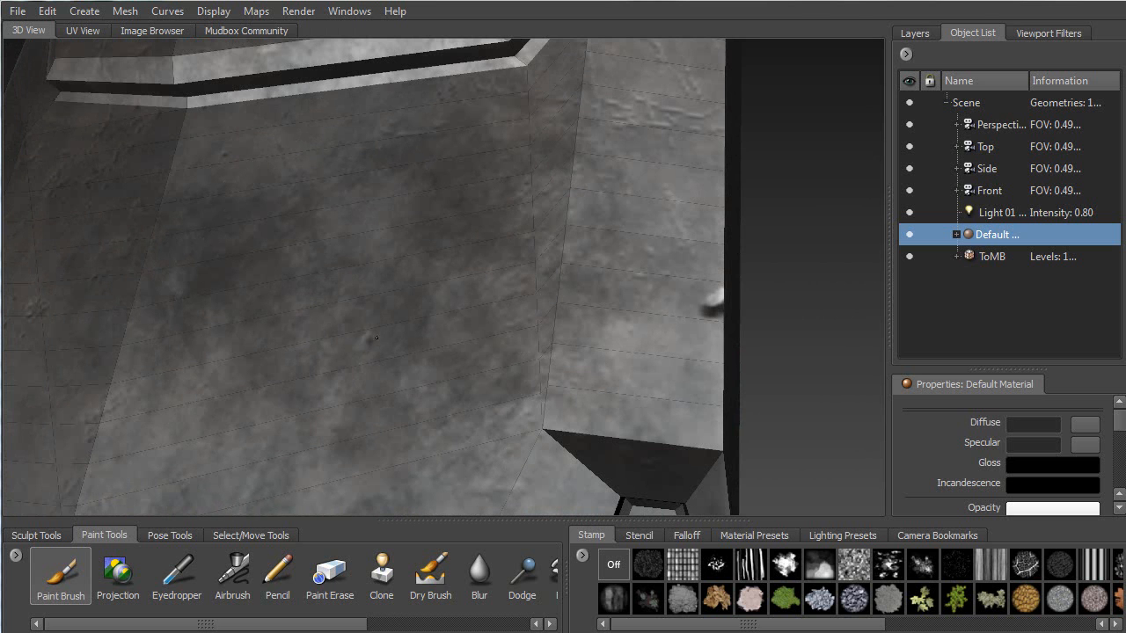
{"action": "left_click_drag", "start_coordinate": [352, 344], "coordinate": [362, 317]}
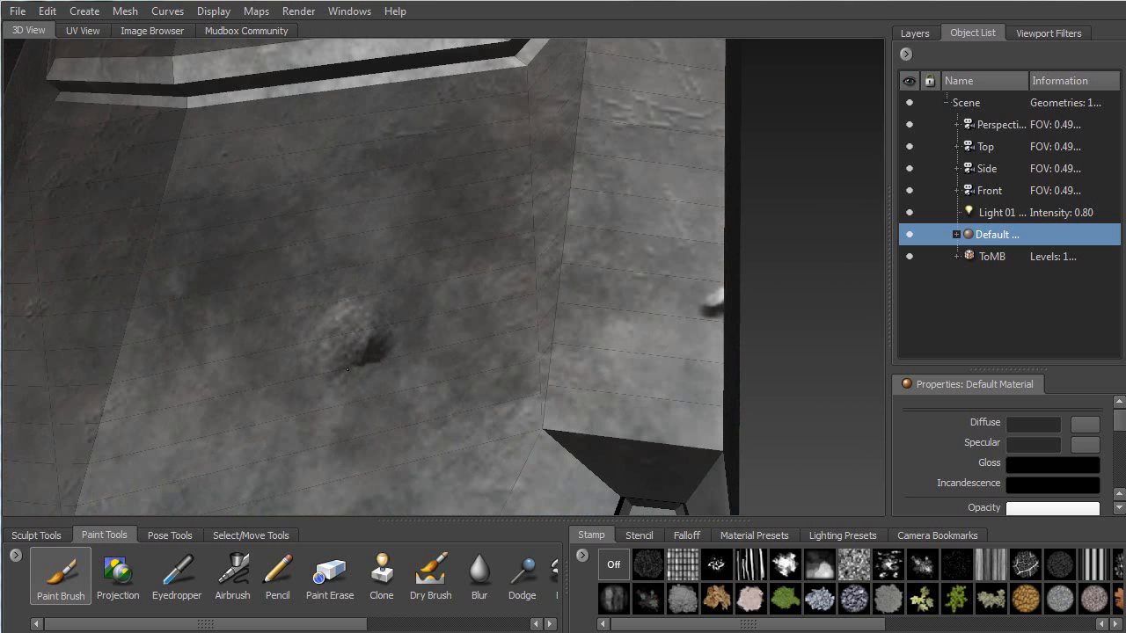
{"action": "left_click_drag", "start_coordinate": [349, 369], "coordinate": [370, 367]}
{"action": "left_click_drag", "start_coordinate": [375, 289], "coordinate": [364, 265]}
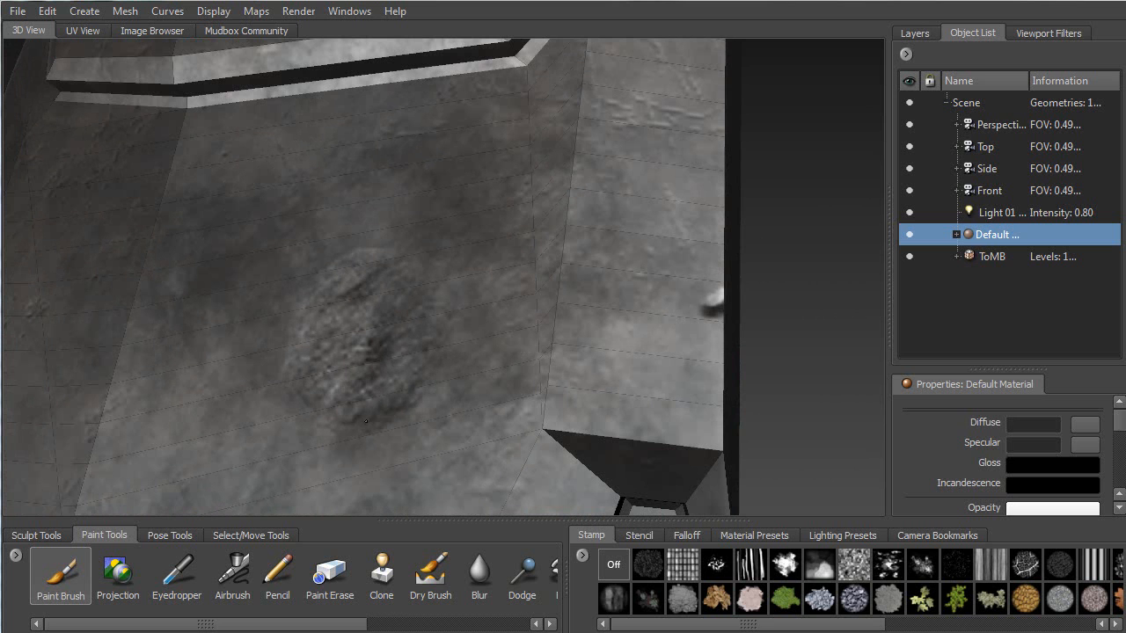
Examine the side of the raised feed cover and the grooved side of the receiver for painted wear.
{"action": "left_click_drag", "start_coordinate": [360, 402], "coordinate": [490, 390], "text": "alt"}
{"action": "right_click_drag", "start_coordinate": [490, 389], "coordinate": [461, 297], "text": "alt"}
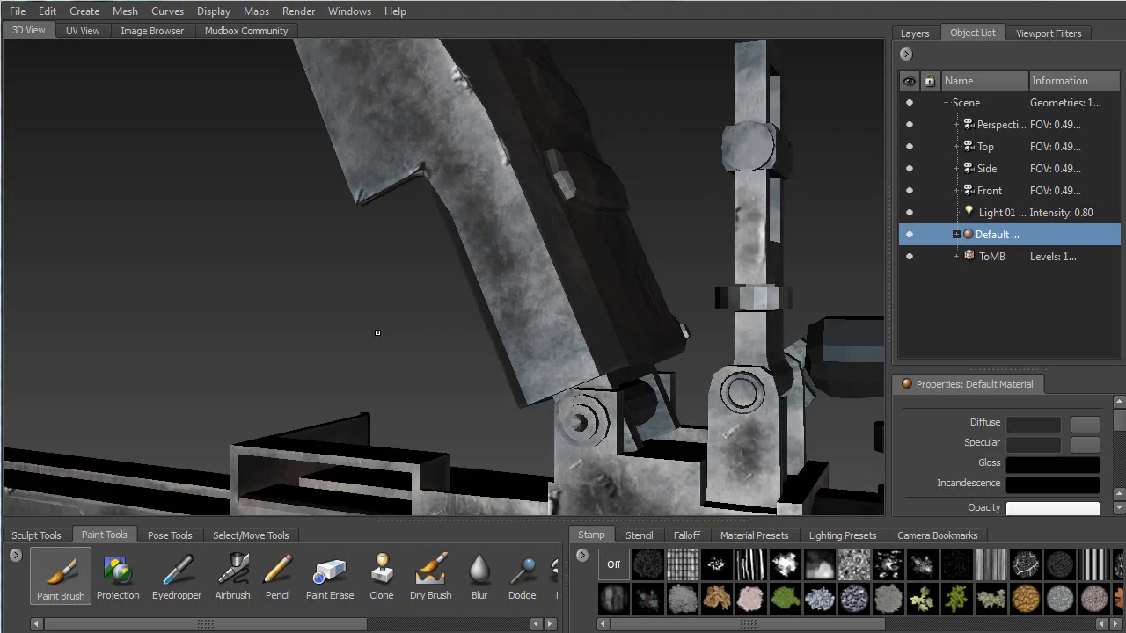
{"action": "left_click_drag", "start_coordinate": [398, 345], "coordinate": [537, 364], "text": "alt"}
{"action": "right_click_drag", "start_coordinate": [536, 364], "coordinate": [509, 349], "text": "alt"}
{"action": "mouse_move", "coordinate": [508, 348]}
{"action": "left_mouse_down", "text": "alt"}
{"action": "mouse_move", "coordinate": [398, 329]}
{"action": "mouse_move", "coordinate": [377, 298]}
{"action": "mouse_move", "coordinate": [401, 275]}
{"action": "mouse_move", "coordinate": [400, 309]}
{"action": "left_mouse_up", "text": "alt"}
{"action": "middle_click_drag", "start_coordinate": [400, 309], "coordinate": [475, 180], "text": "alt"}
{"action": "mouse_move", "coordinate": [475, 180]}
{"action": "left_mouse_down", "text": "alt"}
{"action": "mouse_move", "coordinate": [433, 189]}
{"action": "mouse_move", "coordinate": [457, 187]}
{"action": "left_mouse_up", "text": "alt"}
{"action": "left_click_drag", "start_coordinate": [450, 380], "coordinate": [456, 344], "text": "alt"}
{"action": "right_click_drag", "start_coordinate": [488, 319], "coordinate": [480, 418], "text": "alt"}
{"action": "middle_click_drag", "start_coordinate": [480, 418], "coordinate": [487, 326], "text": "alt"}
{"action": "left_click_drag", "start_coordinate": [486, 326], "coordinate": [501, 340], "text": "alt"}
{"action": "right_click_drag", "start_coordinate": [448, 233], "coordinate": [387, 382], "text": "alt"}
{"action": "left_click_drag", "start_coordinate": [335, 264], "coordinate": [385, 267], "text": "alt"}
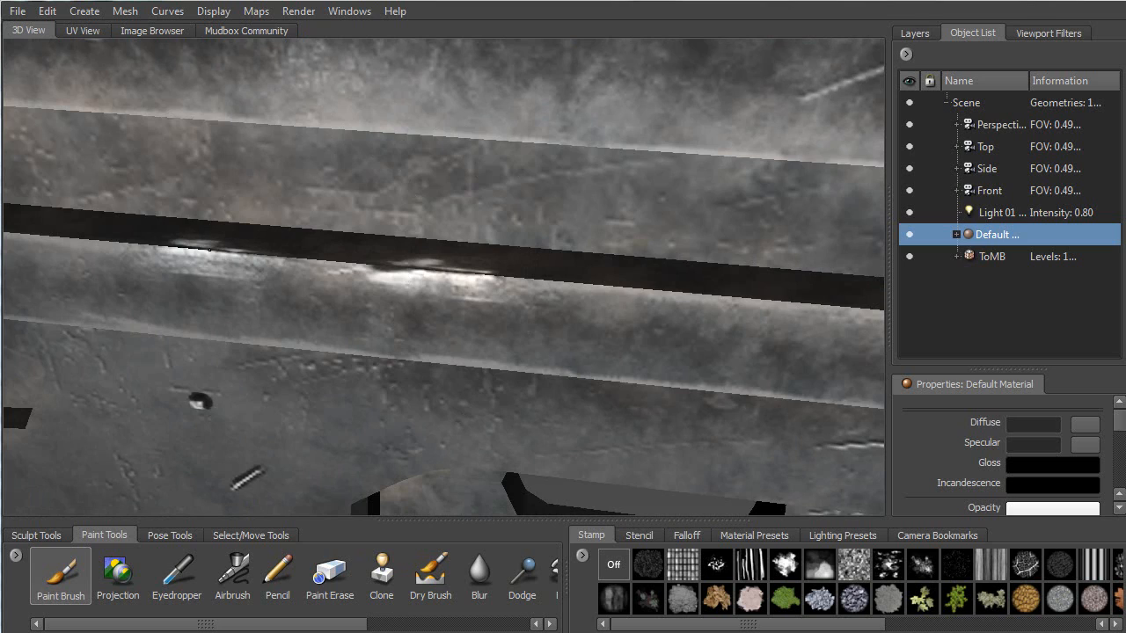
Soften the round dent and the short scratch on the receiver above the pistol grip with the Blur tool.
{"action": "right_click_drag", "start_coordinate": [343, 419], "coordinate": [357, 322], "text": "alt"}
{"action": "left_click_drag", "start_coordinate": [403, 348], "coordinate": [452, 277], "text": "alt"}
{"action": "left_click", "coordinate": [479, 574]}
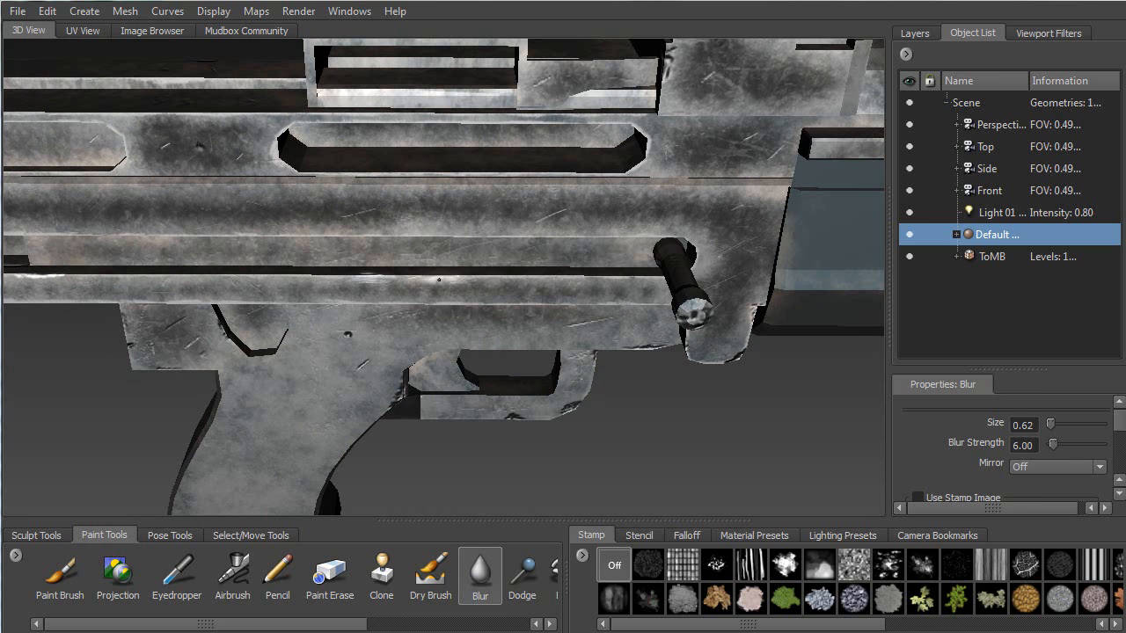
{"action": "mouse_move", "coordinate": [352, 281]}
{"action": "left_mouse_down", "text": "alt"}
{"action": "mouse_move", "coordinate": [316, 242]}
{"action": "mouse_move", "coordinate": [358, 222]}
{"action": "mouse_move", "coordinate": [423, 243]}
{"action": "mouse_move", "coordinate": [419, 282]}
{"action": "mouse_move", "coordinate": [424, 273]}
{"action": "left_mouse_up", "text": "alt"}
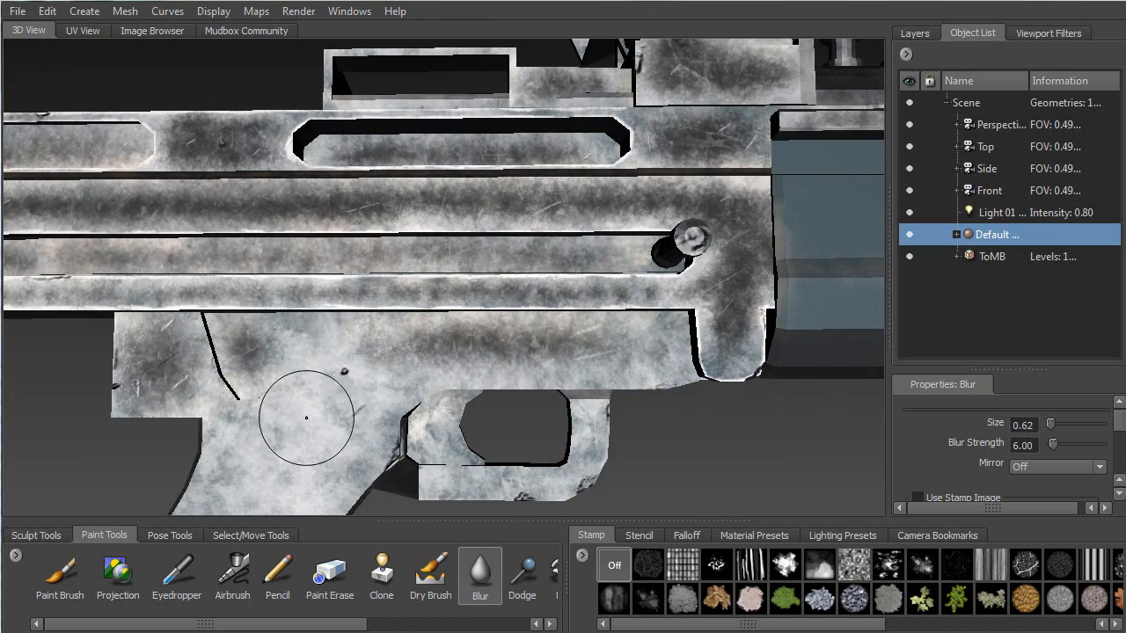
{"action": "right_click_drag", "start_coordinate": [343, 341], "coordinate": [440, 308], "text": "alt"}
{"action": "middle_click_drag", "start_coordinate": [289, 466], "coordinate": [489, 272], "text": "alt"}
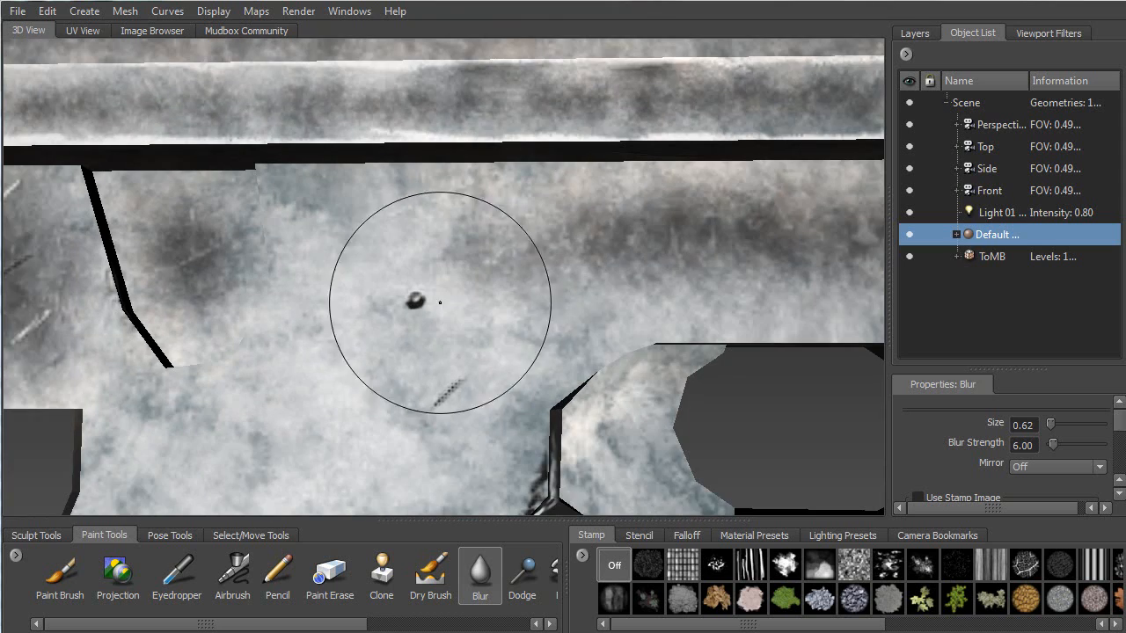
{"action": "left_click_drag", "start_coordinate": [418, 298], "coordinate": [365, 299]}
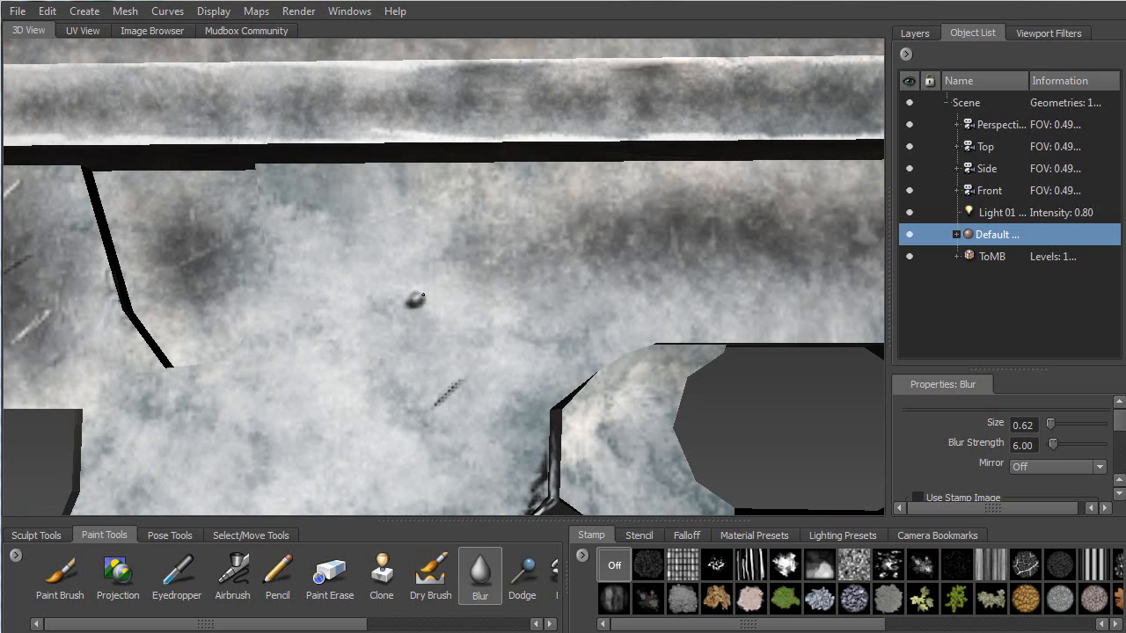
{"action": "left_click_drag", "start_coordinate": [412, 302], "coordinate": [458, 317], "text": "alt"}
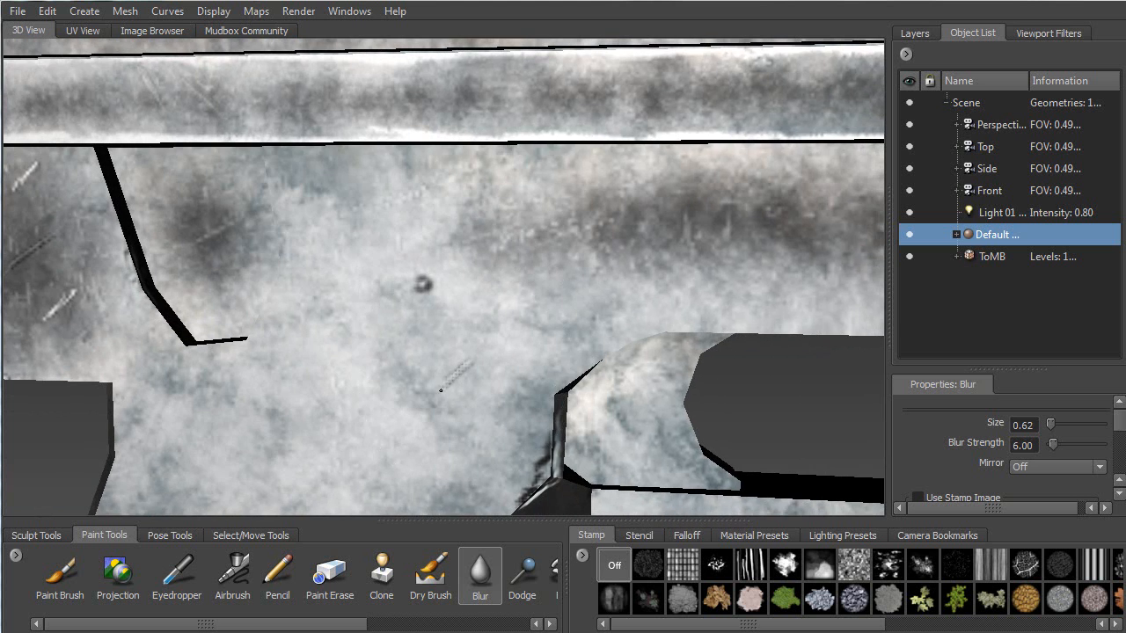
{"action": "mouse_move", "coordinate": [458, 382]}
{"action": "left_mouse_down", "text": "alt"}
{"action": "mouse_move", "coordinate": [375, 385]}
{"action": "mouse_move", "coordinate": [447, 387]}
{"action": "left_mouse_up", "text": "alt"}
Examine the softened marks above the grip, the trigger guard, and the receiver's opposite side back to the stock.
{"action": "left_click_drag", "start_coordinate": [406, 428], "coordinate": [465, 414], "text": "alt"}
{"action": "right_click_drag", "start_coordinate": [465, 414], "coordinate": [482, 205], "text": "alt"}
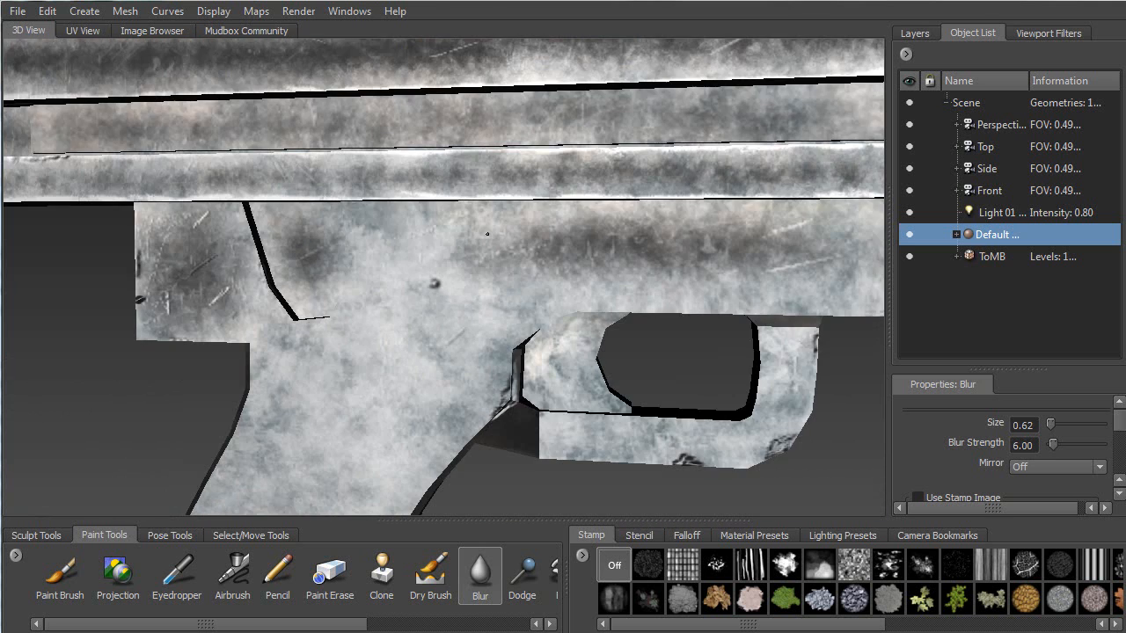
{"action": "mouse_move", "coordinate": [417, 263]}
{"action": "left_mouse_down", "text": "alt"}
{"action": "mouse_move", "coordinate": [483, 273]}
{"action": "mouse_move", "coordinate": [373, 294]}
{"action": "mouse_move", "coordinate": [378, 319]}
{"action": "mouse_move", "coordinate": [417, 325]}
{"action": "left_mouse_up", "text": "alt"}
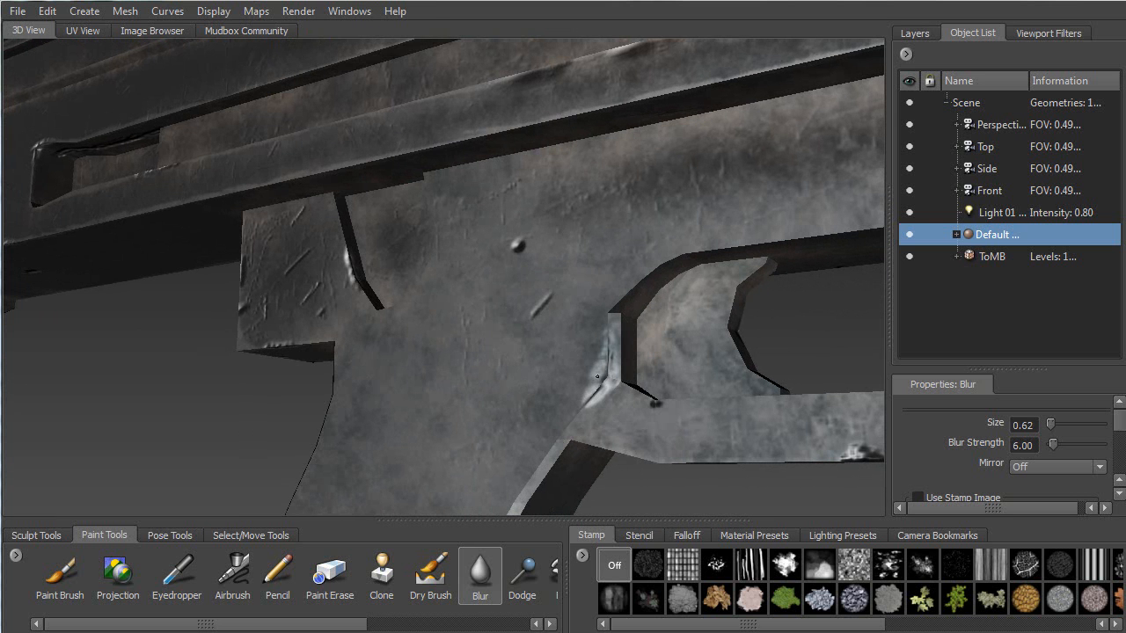
{"action": "left_click_drag", "start_coordinate": [603, 364], "coordinate": [547, 354], "text": "alt"}
{"action": "right_click_drag", "start_coordinate": [547, 353], "coordinate": [492, 350], "text": "alt"}
{"action": "left_click_drag", "start_coordinate": [492, 350], "coordinate": [541, 339], "text": "alt"}
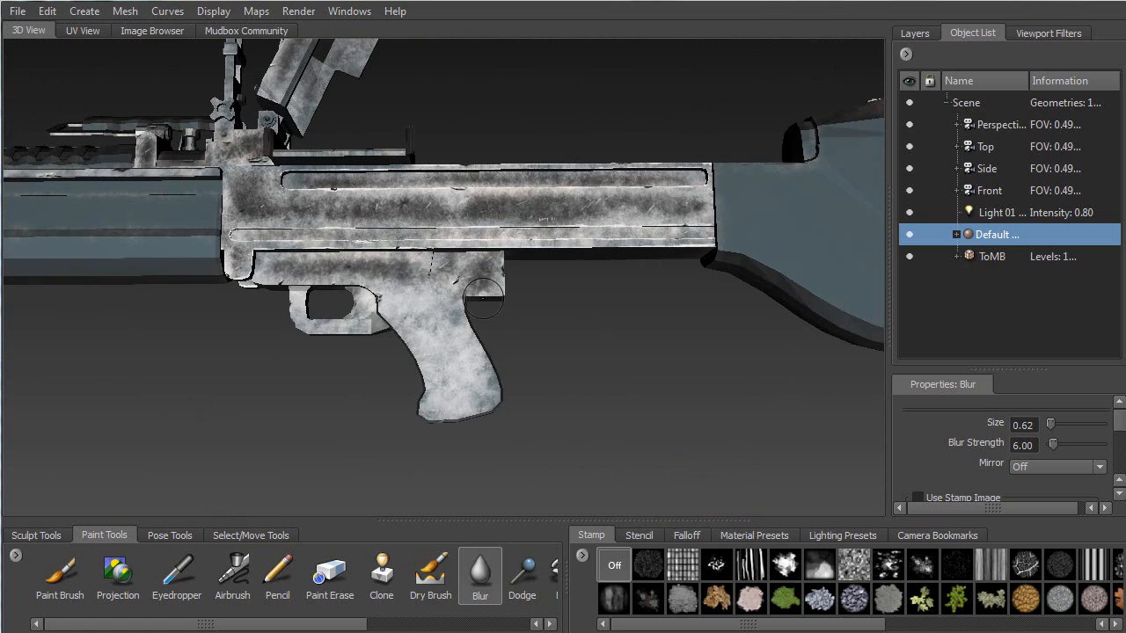
{"action": "middle_click_drag", "start_coordinate": [455, 296], "coordinate": [676, 300], "text": "alt"}
{"action": "left_click_drag", "start_coordinate": [390, 309], "coordinate": [424, 307], "text": "alt"}
{"action": "middle_click_drag", "start_coordinate": [449, 262], "coordinate": [378, 332], "text": "alt"}
{"action": "left_click_drag", "start_coordinate": [378, 333], "coordinate": [468, 337], "text": "alt"}
{"action": "right_click_drag", "start_coordinate": [434, 290], "coordinate": [498, 294], "text": "alt"}
{"action": "mouse_move", "coordinate": [440, 295]}
{"action": "left_mouse_down", "text": "alt"}
{"action": "mouse_move", "coordinate": [356, 296]}
{"action": "mouse_move", "coordinate": [373, 318]}
{"action": "mouse_move", "coordinate": [391, 310]}
{"action": "mouse_move", "coordinate": [338, 327]}
{"action": "left_mouse_up", "text": "alt"}
{"action": "mouse_move", "coordinate": [365, 371]}
{"action": "left_mouse_down", "text": "alt"}
{"action": "mouse_move", "coordinate": [411, 303]}
{"action": "mouse_move", "coordinate": [377, 289]}
{"action": "mouse_move", "coordinate": [386, 299]}
{"action": "mouse_move", "coordinate": [288, 306]}
{"action": "mouse_move", "coordinate": [253, 346]}
{"action": "mouse_move", "coordinate": [227, 322]}
{"action": "mouse_move", "coordinate": [190, 192]}
{"action": "mouse_move", "coordinate": [305, 214]}
{"action": "mouse_move", "coordinate": [363, 289]}
{"action": "mouse_move", "coordinate": [419, 220]}
{"action": "mouse_move", "coordinate": [591, 337]}
{"action": "mouse_move", "coordinate": [560, 344]}
{"action": "left_mouse_up", "text": "alt"}
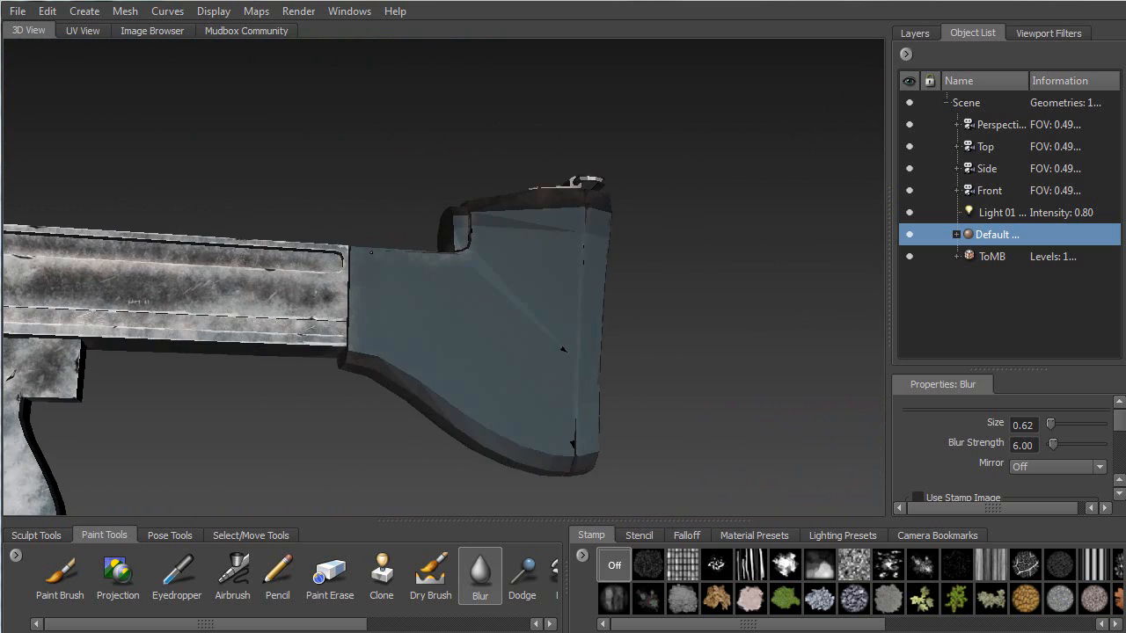
Examine the shoulder stock's side faces and its junction with the receiver under changing light angles.
{"action": "left_click_drag", "start_coordinate": [373, 259], "coordinate": [349, 221], "text": "alt"}
{"action": "right_click_drag", "start_coordinate": [349, 221], "coordinate": [342, 332], "text": "alt"}
{"action": "middle_click_drag", "start_coordinate": [341, 333], "coordinate": [334, 192], "text": "alt"}
{"action": "left_click_drag", "start_coordinate": [334, 192], "coordinate": [329, 306], "text": "alt"}
{"action": "right_click_drag", "start_coordinate": [328, 306], "coordinate": [346, 202], "text": "alt"}
{"action": "left_click_drag", "start_coordinate": [347, 201], "coordinate": [360, 251], "text": "alt"}
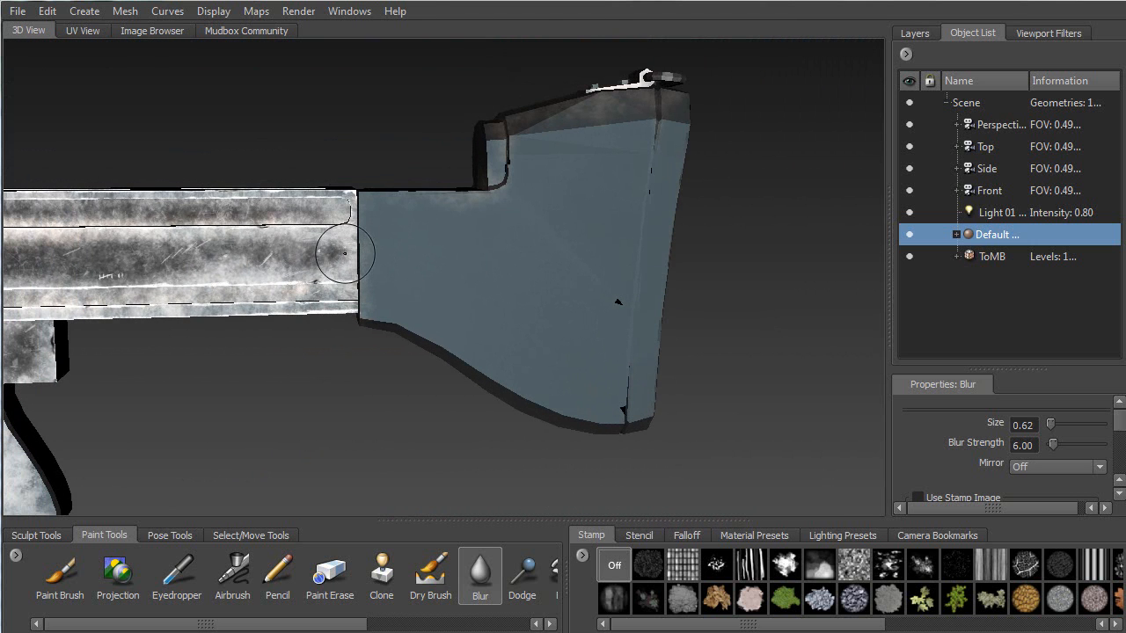
{"action": "mouse_move", "coordinate": [431, 324]}
{"action": "left_mouse_down", "text": "alt"}
{"action": "mouse_move", "coordinate": [414, 373]}
{"action": "mouse_move", "coordinate": [368, 363]}
{"action": "mouse_move", "coordinate": [331, 322]}
{"action": "mouse_move", "coordinate": [484, 262]}
{"action": "left_mouse_up", "text": "alt"}
{"action": "mouse_move", "coordinate": [536, 291]}
{"action": "left_mouse_down", "text": "alt"}
{"action": "mouse_move", "coordinate": [475, 258]}
{"action": "mouse_move", "coordinate": [657, 236]}
{"action": "mouse_move", "coordinate": [623, 288]}
{"action": "mouse_move", "coordinate": [622, 339]}
{"action": "left_mouse_up", "text": "alt"}
{"action": "left_click_drag", "start_coordinate": [543, 317], "coordinate": [591, 293], "text": "alt"}
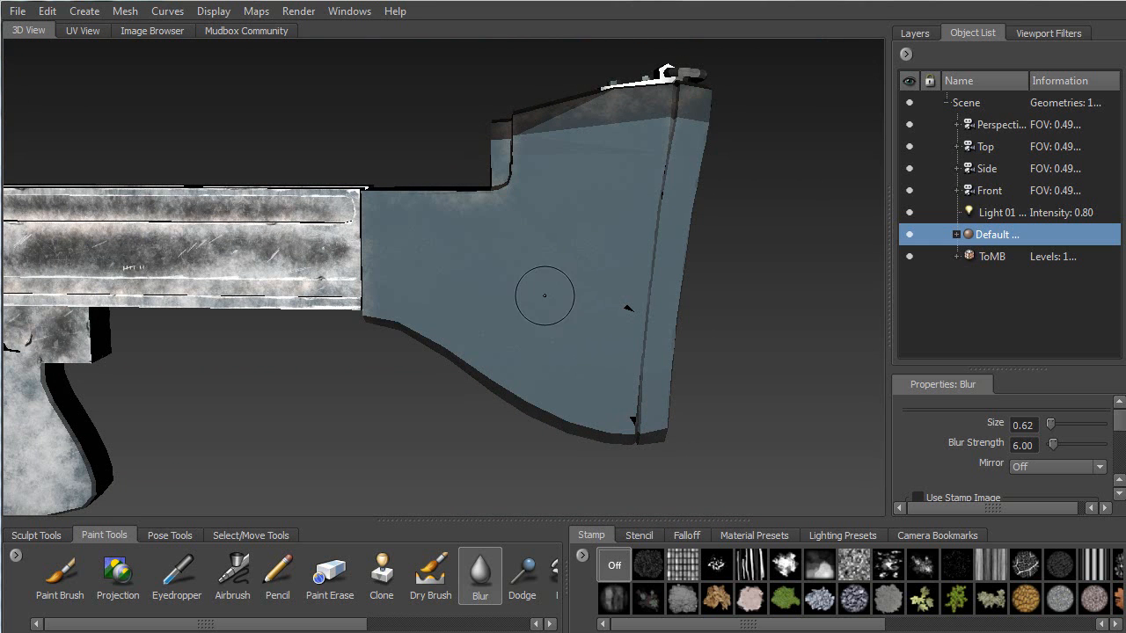
{"action": "mouse_move", "coordinate": [492, 329]}
{"action": "left_mouse_down", "text": "alt"}
{"action": "mouse_move", "coordinate": [137, 373]}
{"action": "mouse_move", "coordinate": [496, 268]}
{"action": "mouse_move", "coordinate": [536, 284]}
{"action": "mouse_move", "coordinate": [426, 314]}
{"action": "left_mouse_up", "text": "alt"}
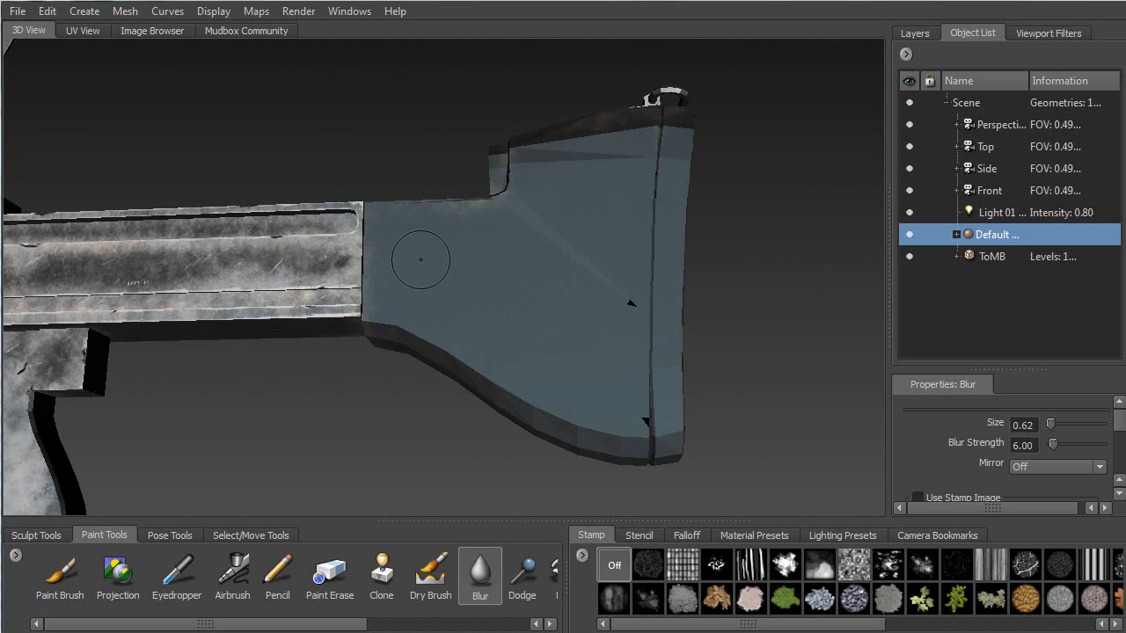
{"action": "left_click_drag", "start_coordinate": [567, 349], "coordinate": [475, 343], "text": "alt"}
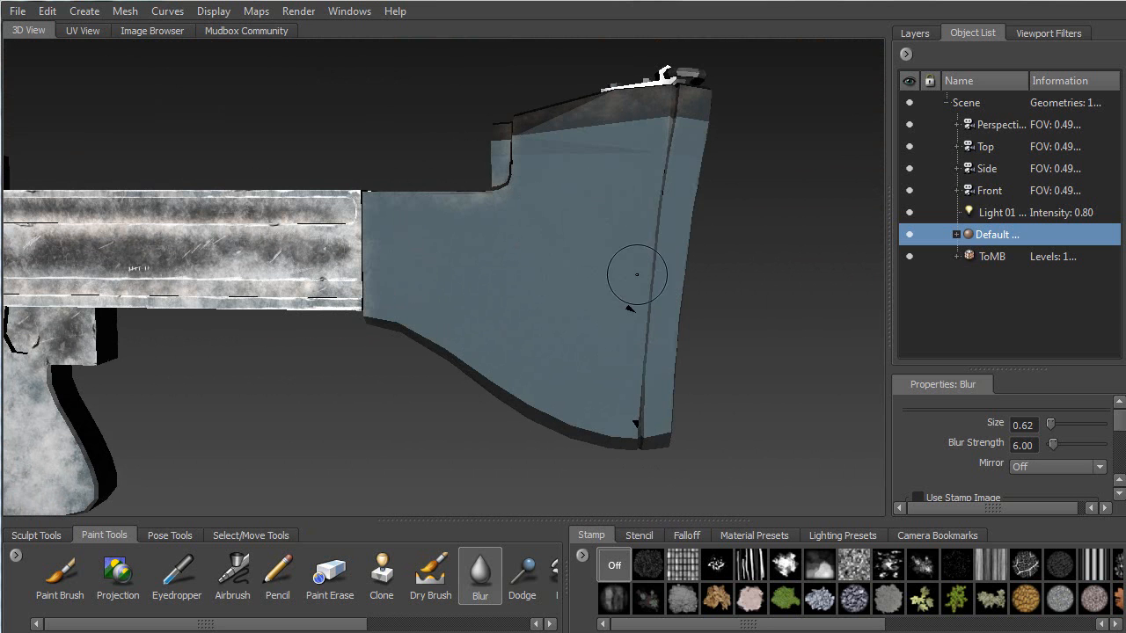
{"action": "left_click_drag", "start_coordinate": [476, 366], "coordinate": [502, 360], "text": "alt"}
{"action": "right_click_drag", "start_coordinate": [430, 309], "coordinate": [399, 327], "text": "alt"}
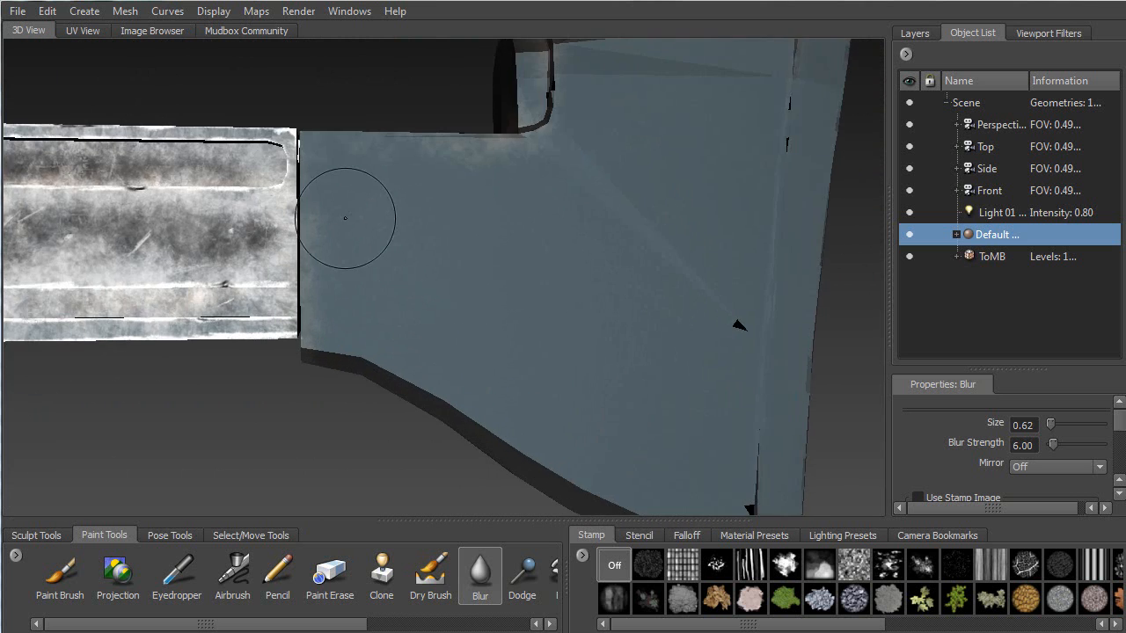
{"action": "middle_click_drag", "start_coordinate": [400, 326], "coordinate": [317, 347], "text": "alt"}
{"action": "left_click_drag", "start_coordinate": [317, 347], "coordinate": [643, 188], "text": "alt"}
{"action": "left_click_drag", "start_coordinate": [281, 128], "coordinate": [623, 340], "text": "alt"}
{"action": "left_click_drag", "start_coordinate": [525, 202], "coordinate": [504, 280], "text": "alt"}
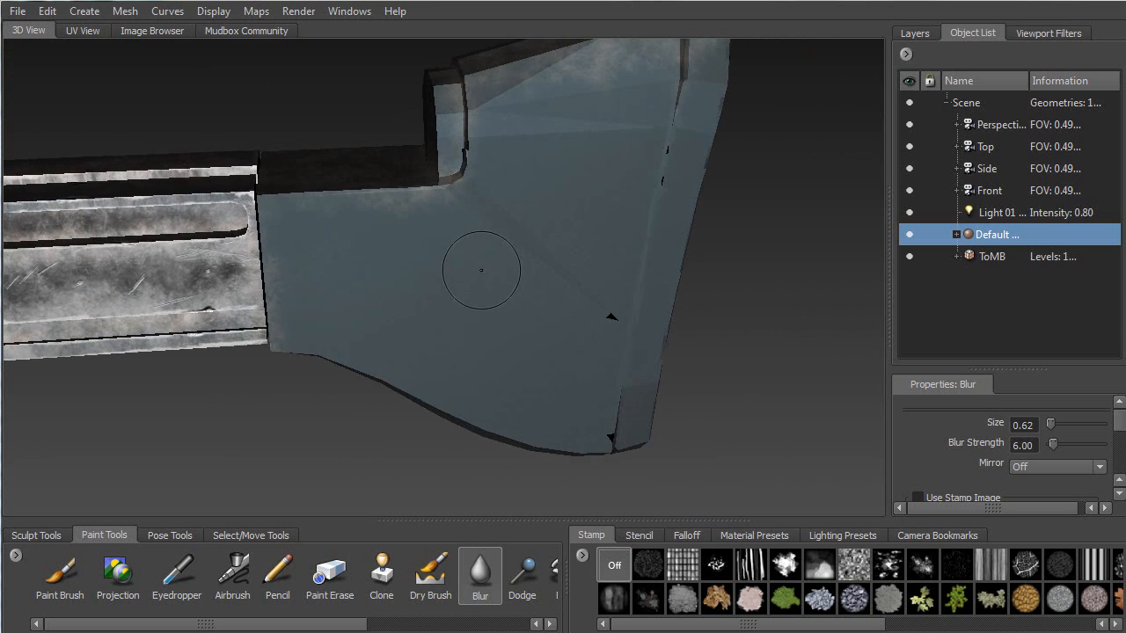
Examine the scratches, dents and edge nicks on the receiver's rear side beside the stock under changing light angles.
{"action": "left_click_drag", "start_coordinate": [404, 218], "coordinate": [345, 233], "text": "alt"}
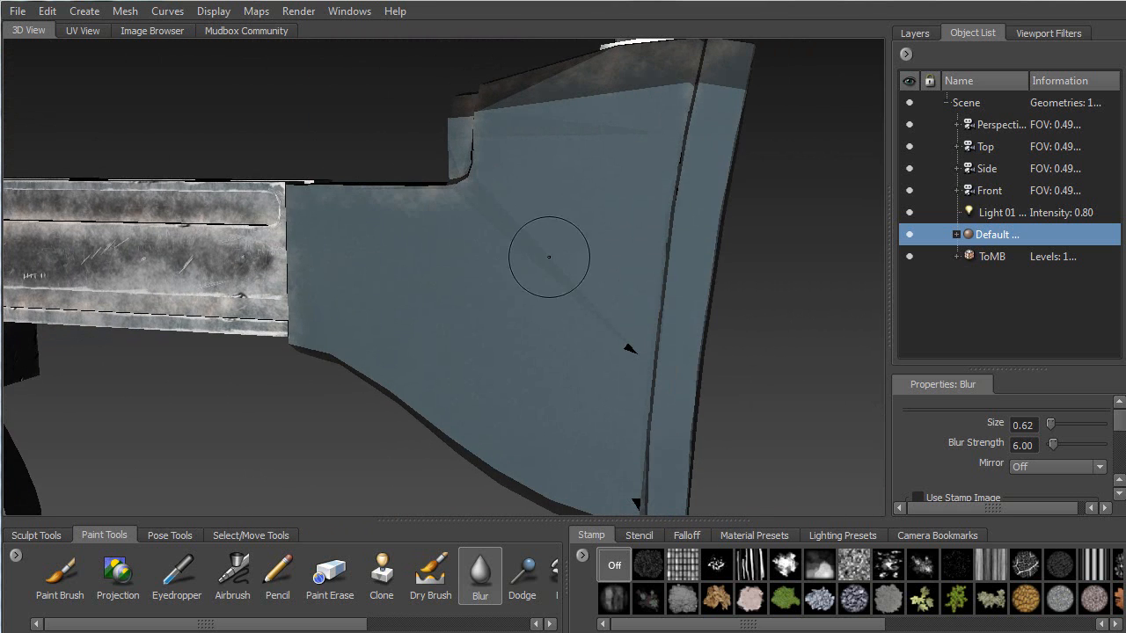
{"action": "mouse_move", "coordinate": [481, 298]}
{"action": "left_mouse_down", "text": "alt"}
{"action": "mouse_move", "coordinate": [426, 302]}
{"action": "mouse_move", "coordinate": [478, 295]}
{"action": "mouse_move", "coordinate": [414, 321]}
{"action": "mouse_move", "coordinate": [441, 323]}
{"action": "left_mouse_up", "text": "alt"}
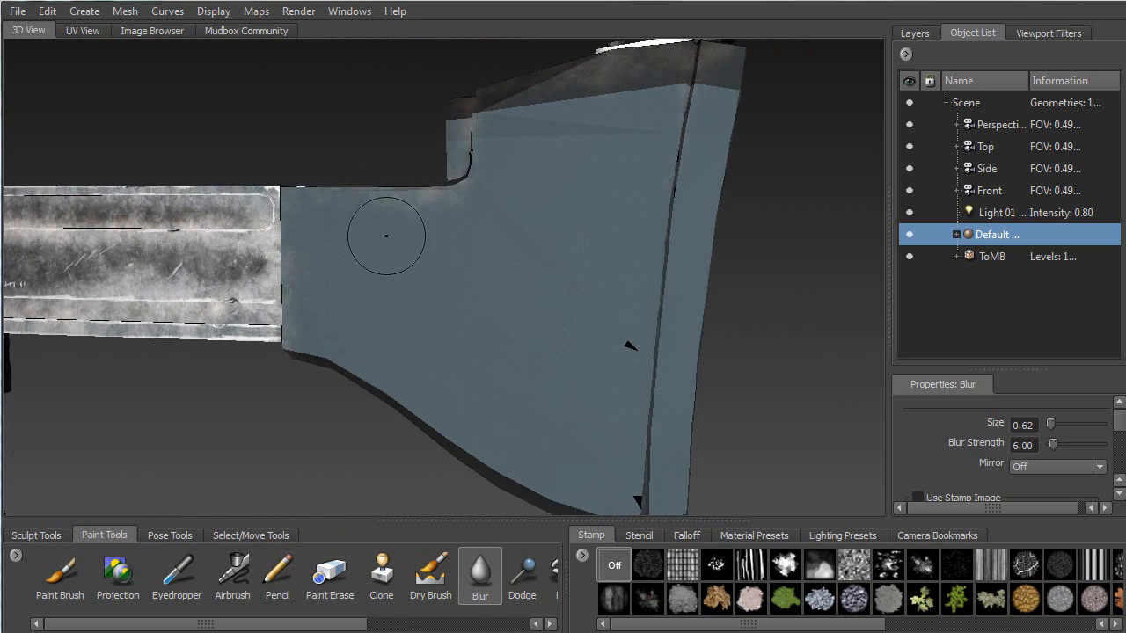
{"action": "left_click_drag", "start_coordinate": [530, 405], "coordinate": [524, 368], "text": "alt"}
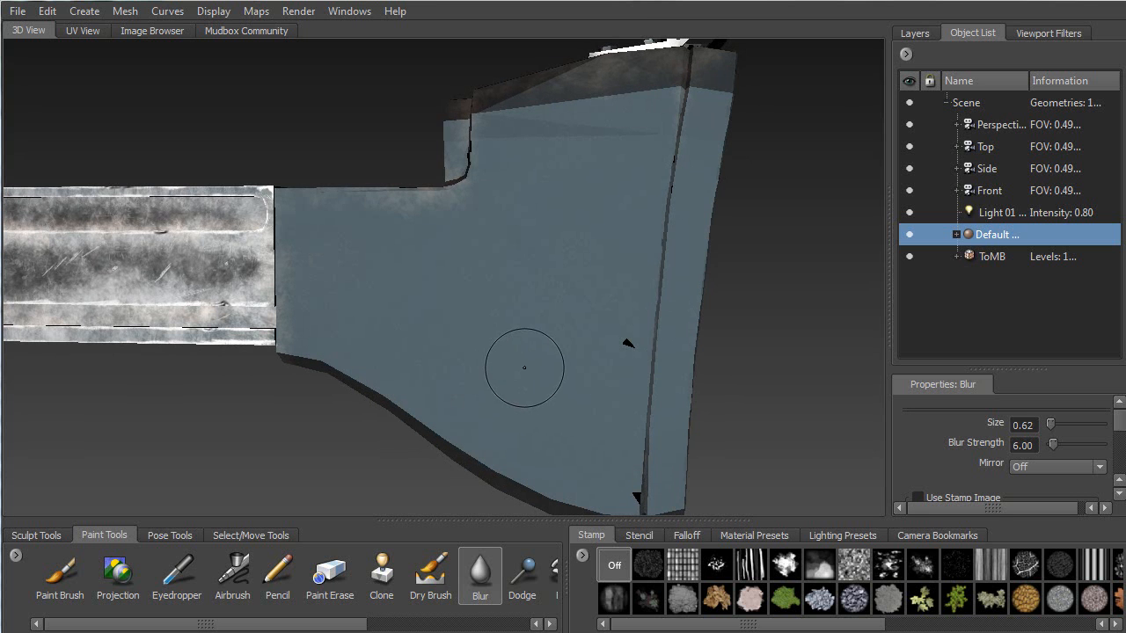
{"action": "middle_click_drag", "start_coordinate": [447, 169], "coordinate": [543, 143], "text": "alt"}
{"action": "right_click_drag", "start_coordinate": [546, 132], "coordinate": [517, 277], "text": "alt"}
{"action": "middle_click_drag", "start_coordinate": [475, 180], "coordinate": [559, 224], "text": "alt"}
{"action": "right_click_drag", "start_coordinate": [558, 223], "coordinate": [495, 351], "text": "alt"}
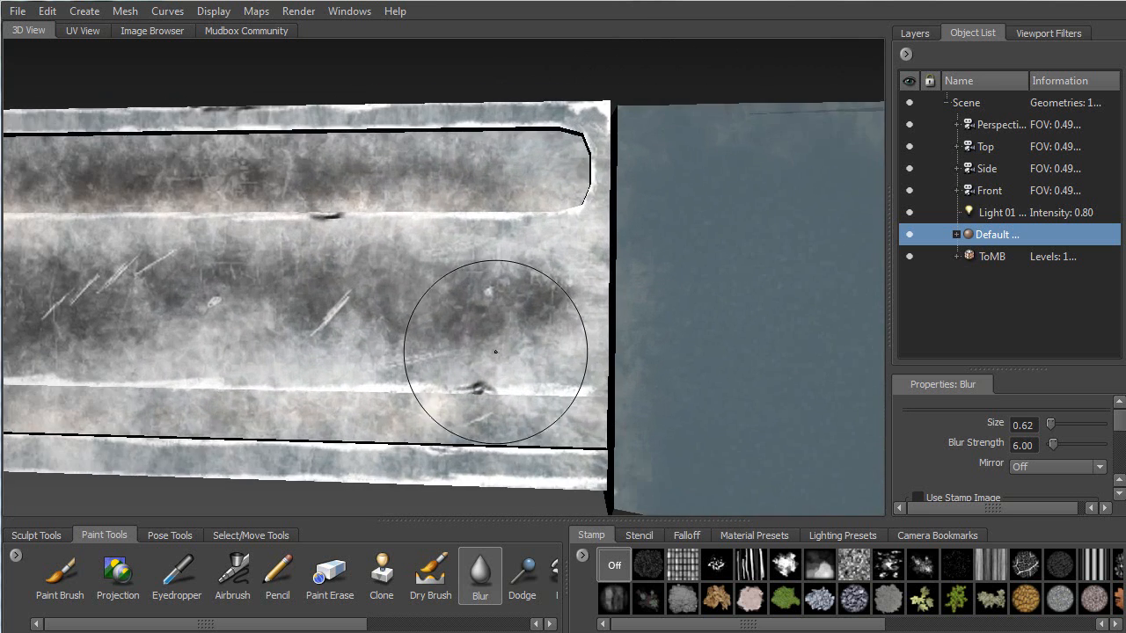
{"action": "mouse_move", "coordinate": [432, 340]}
{"action": "left_mouse_down", "text": "alt"}
{"action": "mouse_move", "coordinate": [352, 294]}
{"action": "mouse_move", "coordinate": [337, 338]}
{"action": "mouse_move", "coordinate": [350, 341]}
{"action": "left_mouse_up", "text": "alt"}
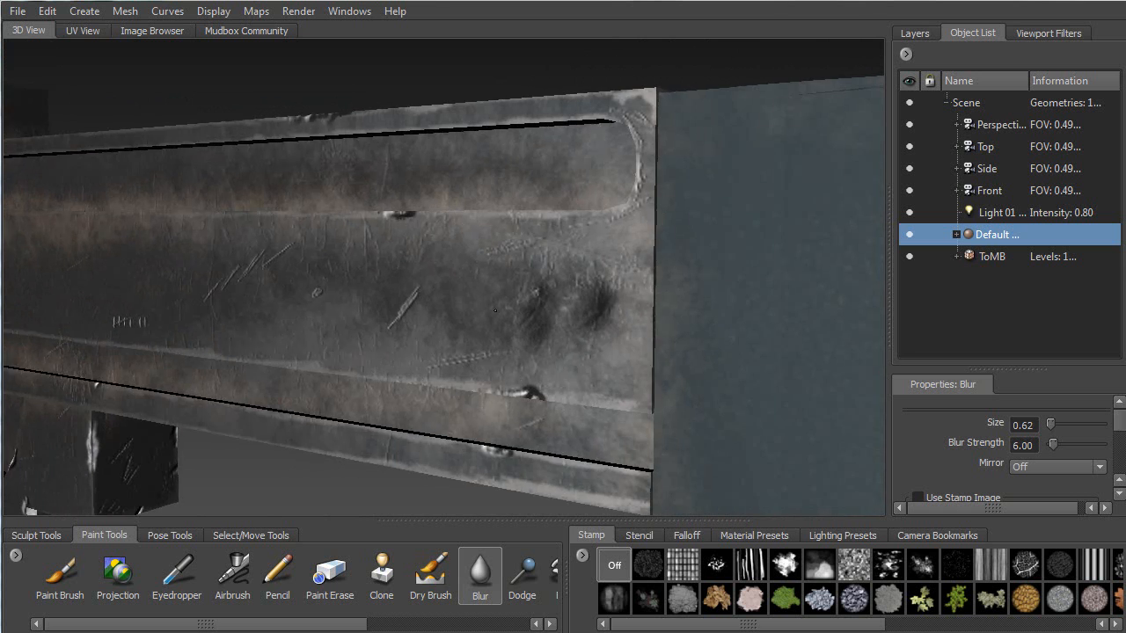
{"action": "left_click_drag", "start_coordinate": [489, 313], "coordinate": [393, 282], "text": "alt"}
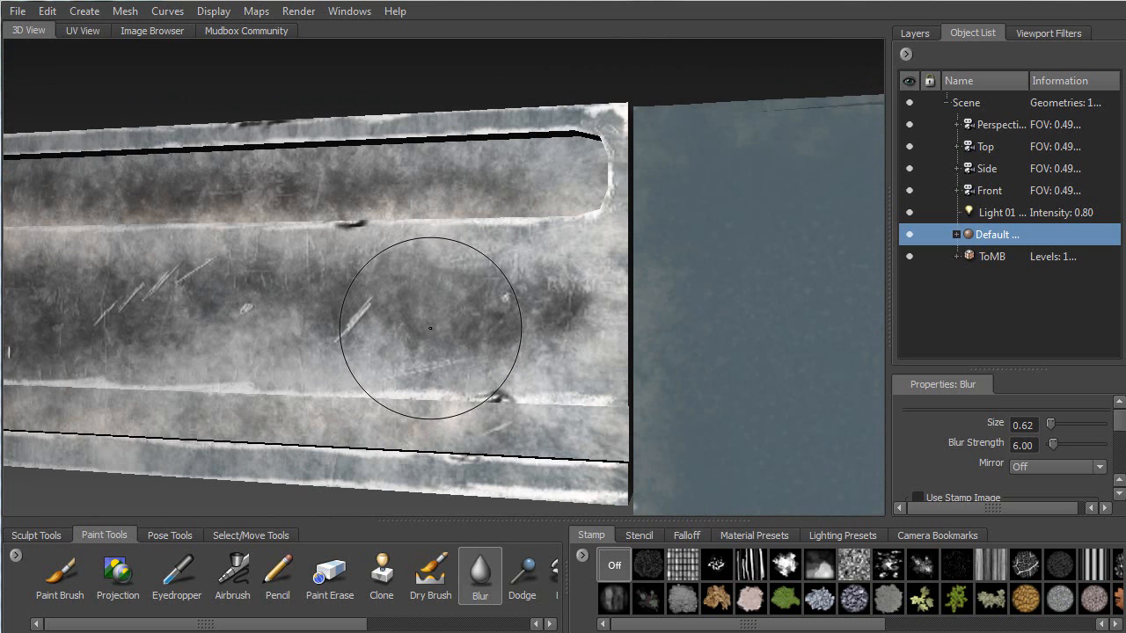
{"action": "left_click_drag", "start_coordinate": [448, 327], "coordinate": [532, 346], "text": "alt"}
{"action": "right_click_drag", "start_coordinate": [489, 376], "coordinate": [479, 232], "text": "alt"}
{"action": "middle_click_drag", "start_coordinate": [478, 232], "coordinate": [338, 255], "text": "alt"}
{"action": "left_click_drag", "start_coordinate": [340, 282], "coordinate": [263, 318], "text": "alt"}
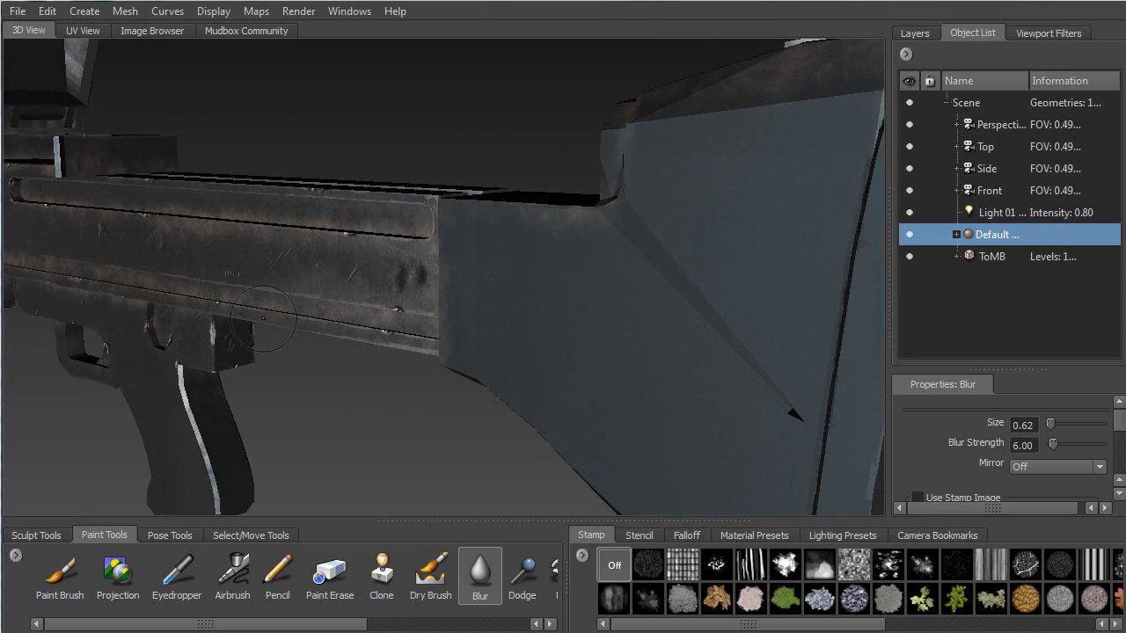
Examine the seam between receiver and shoulder stock, the stock's lower edge and its plain side face.
{"action": "left_click_drag", "start_coordinate": [356, 278], "coordinate": [415, 321], "text": "alt"}
{"action": "left_click_drag", "start_coordinate": [351, 291], "coordinate": [373, 217], "text": "alt"}
{"action": "right_click_drag", "start_coordinate": [373, 216], "coordinate": [414, 418], "text": "alt"}
{"action": "left_click_drag", "start_coordinate": [365, 222], "coordinate": [381, 330], "text": "alt"}
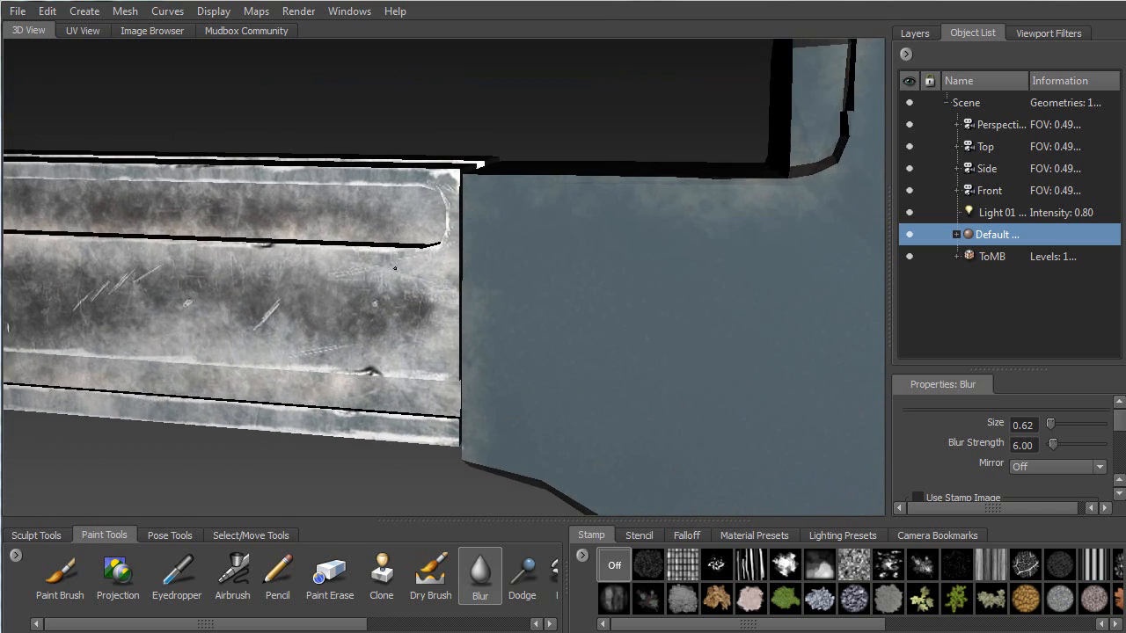
{"action": "right_click_drag", "start_coordinate": [404, 242], "coordinate": [430, 455], "text": "alt"}
{"action": "mouse_move", "coordinate": [410, 396]}
{"action": "middle_mouse_down", "text": "alt"}
{"action": "mouse_move", "coordinate": [340, 327]}
{"action": "mouse_move", "coordinate": [214, 290]}
{"action": "middle_mouse_up", "text": "alt"}
{"action": "right_click_drag", "start_coordinate": [350, 359], "coordinate": [373, 144], "text": "alt"}
{"action": "mouse_move", "coordinate": [359, 230]}
{"action": "middle_mouse_down", "text": "alt"}
{"action": "mouse_move", "coordinate": [287, 195]}
{"action": "mouse_move", "coordinate": [271, 200]}
{"action": "middle_mouse_up", "text": "alt"}
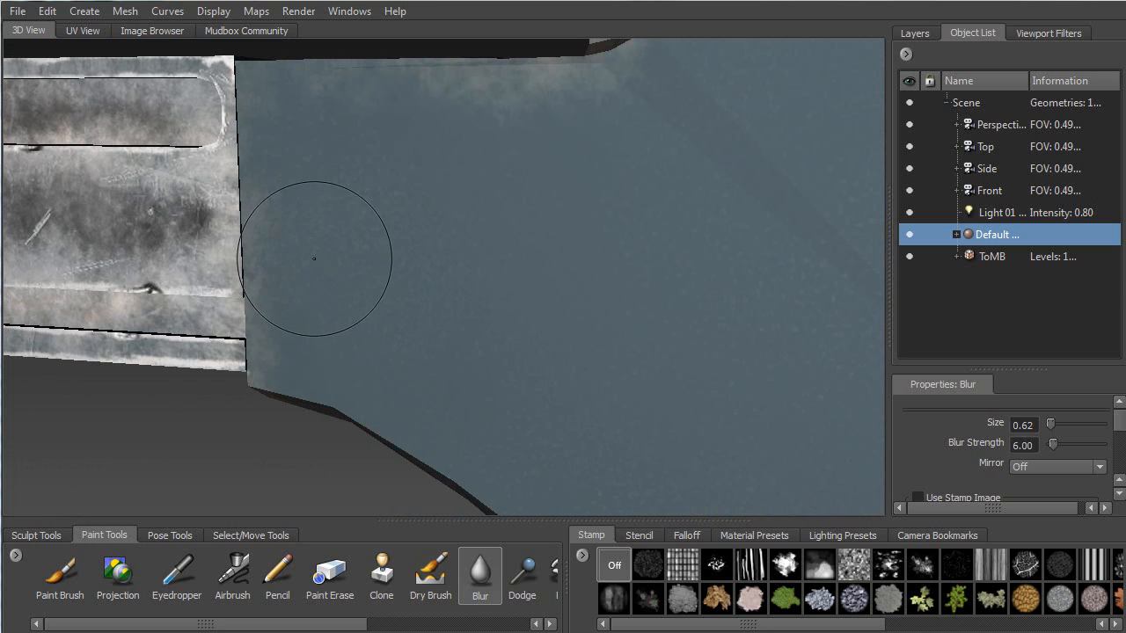
{"action": "mouse_move", "coordinate": [343, 255]}
{"action": "left_mouse_down", "text": "alt"}
{"action": "mouse_move", "coordinate": [440, 311]}
{"action": "mouse_move", "coordinate": [403, 327]}
{"action": "left_mouse_up", "text": "alt"}
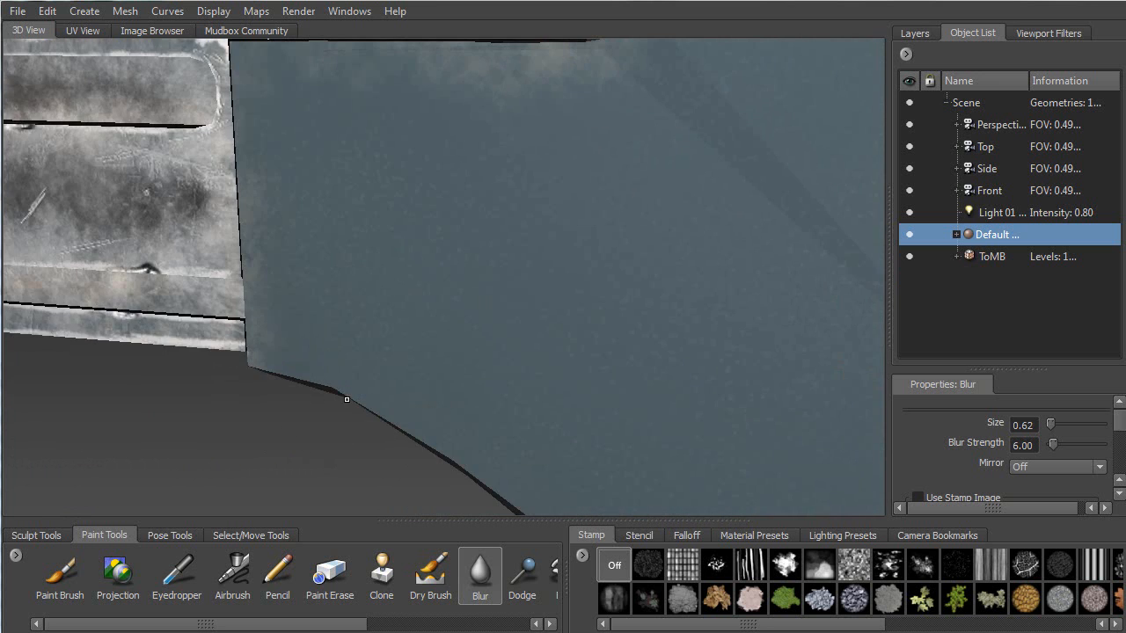
{"action": "right_click_drag", "start_coordinate": [346, 419], "coordinate": [396, 190], "text": "alt"}
{"action": "middle_click_drag", "start_coordinate": [397, 244], "coordinate": [344, 276], "text": "alt"}
{"action": "right_click_drag", "start_coordinate": [344, 374], "coordinate": [376, 237], "text": "alt"}
{"action": "middle_click_drag", "start_coordinate": [397, 231], "coordinate": [320, 300], "text": "alt"}
{"action": "mouse_move", "coordinate": [507, 315]}
{"action": "left_mouse_down", "text": "alt"}
{"action": "mouse_move", "coordinate": [277, 304]}
{"action": "mouse_move", "coordinate": [497, 300]}
{"action": "mouse_move", "coordinate": [371, 313]}
{"action": "left_mouse_up", "text": "alt"}
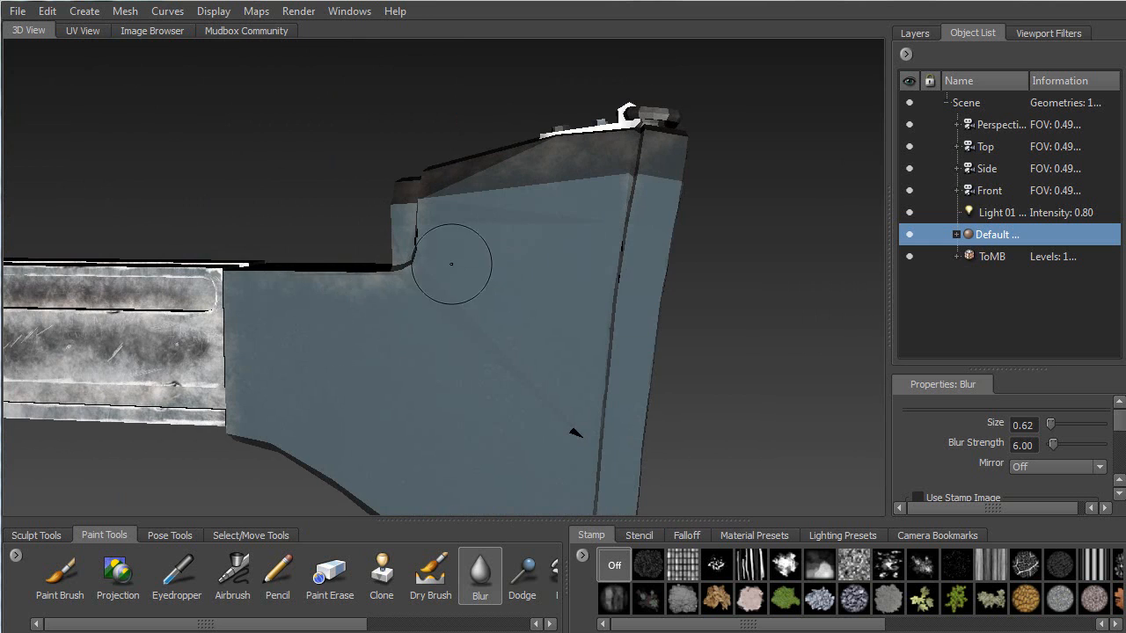
Examine the handguard's lower side panel and the carrying handle with its bent metal rod.
{"action": "left_click_drag", "start_coordinate": [453, 355], "coordinate": [97, 348], "text": "alt"}
{"action": "mouse_move", "coordinate": [395, 250]}
{"action": "left_mouse_down", "text": "alt"}
{"action": "mouse_move", "coordinate": [276, 318]}
{"action": "mouse_move", "coordinate": [398, 243]}
{"action": "left_mouse_up", "text": "alt"}
{"action": "middle_click_drag", "start_coordinate": [400, 242], "coordinate": [748, 235], "text": "alt"}
{"action": "middle_click_drag", "start_coordinate": [221, 228], "coordinate": [465, 216], "text": "alt"}
{"action": "right_click_drag", "start_coordinate": [465, 217], "coordinate": [500, 234], "text": "alt"}
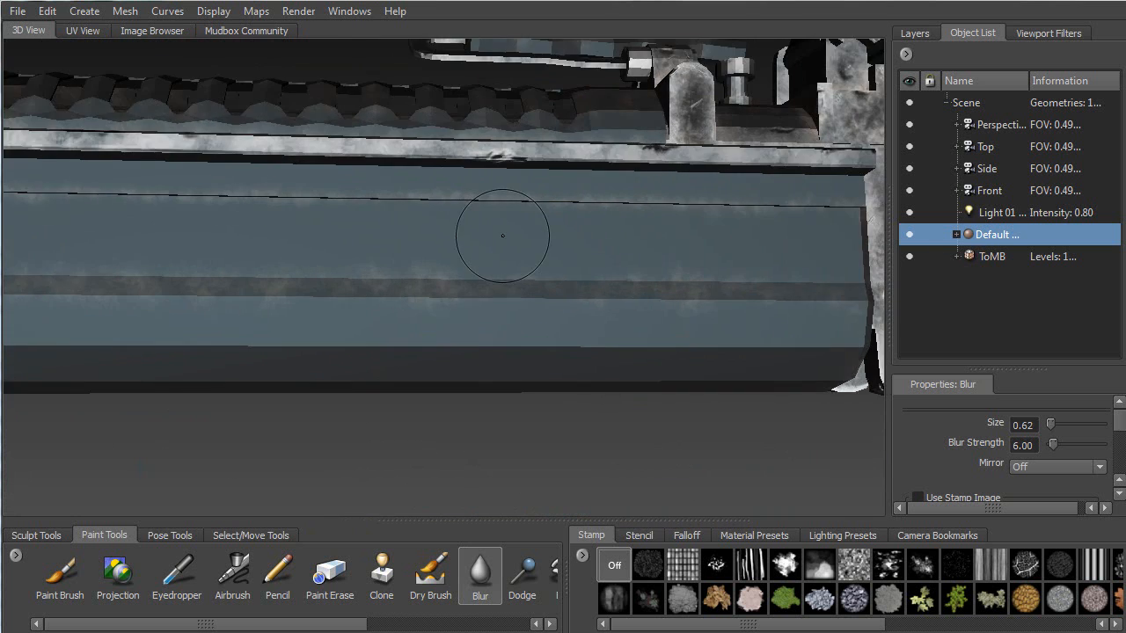
{"action": "middle_click_drag", "start_coordinate": [500, 234], "coordinate": [482, 352], "text": "alt"}
{"action": "left_click_drag", "start_coordinate": [493, 187], "coordinate": [503, 269], "text": "alt"}
{"action": "right_click_drag", "start_coordinate": [503, 268], "coordinate": [549, 275], "text": "alt"}
{"action": "middle_click_drag", "start_coordinate": [548, 275], "coordinate": [357, 447], "text": "alt"}
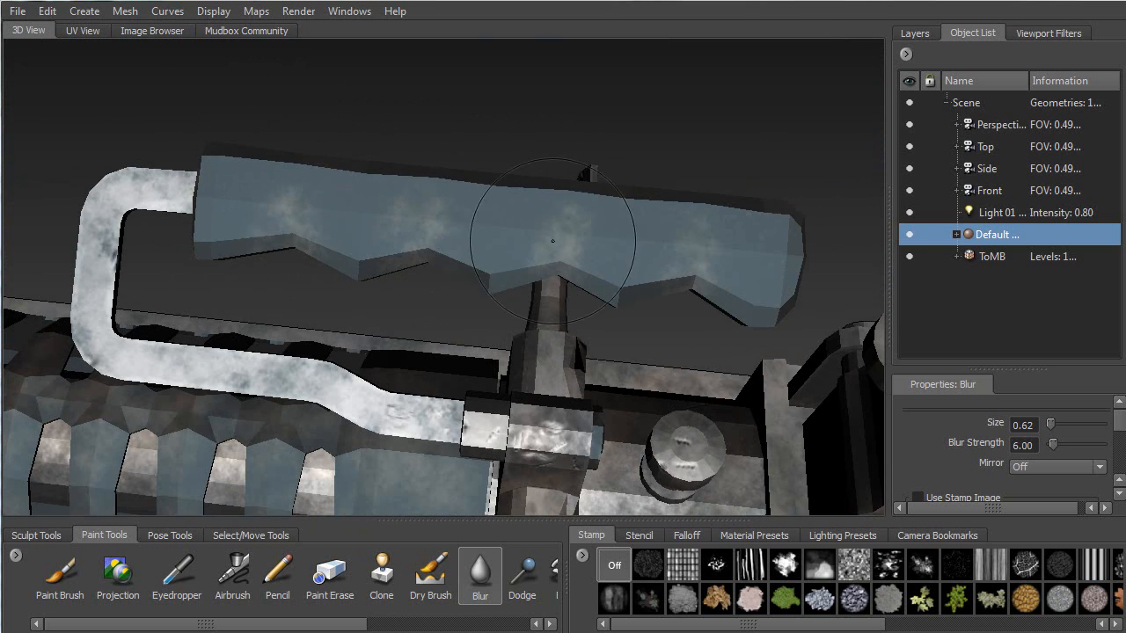
Compare the worn rear end of the receiver with the shoulder stock's side, from close up and farther away.
{"action": "mouse_move", "coordinate": [555, 280]}
{"action": "left_mouse_down", "text": "alt"}
{"action": "mouse_move", "coordinate": [488, 327]}
{"action": "mouse_move", "coordinate": [366, 309]}
{"action": "mouse_move", "coordinate": [521, 222]}
{"action": "mouse_move", "coordinate": [343, 213]}
{"action": "left_mouse_up", "text": "alt"}
{"action": "middle_click_drag", "start_coordinate": [344, 213], "coordinate": [186, 339], "text": "alt"}
{"action": "right_click_drag", "start_coordinate": [186, 339], "coordinate": [413, 492], "text": "alt"}
{"action": "middle_click_drag", "start_coordinate": [413, 492], "coordinate": [382, 327], "text": "alt"}
{"action": "mouse_move", "coordinate": [302, 224]}
{"action": "left_mouse_down", "text": "alt"}
{"action": "mouse_move", "coordinate": [369, 262]}
{"action": "mouse_move", "coordinate": [350, 254]}
{"action": "left_mouse_up", "text": "alt"}
{"action": "right_click_drag", "start_coordinate": [350, 255], "coordinate": [383, 281], "text": "alt"}
{"action": "mouse_move", "coordinate": [380, 294]}
{"action": "middle_mouse_down", "text": "alt"}
{"action": "mouse_move", "coordinate": [382, 367]}
{"action": "mouse_move", "coordinate": [419, 415]}
{"action": "mouse_move", "coordinate": [380, 434]}
{"action": "mouse_move", "coordinate": [327, 432]}
{"action": "mouse_move", "coordinate": [423, 335]}
{"action": "mouse_move", "coordinate": [447, 326]}
{"action": "mouse_move", "coordinate": [469, 391]}
{"action": "mouse_move", "coordinate": [435, 384]}
{"action": "middle_mouse_up", "text": "alt"}
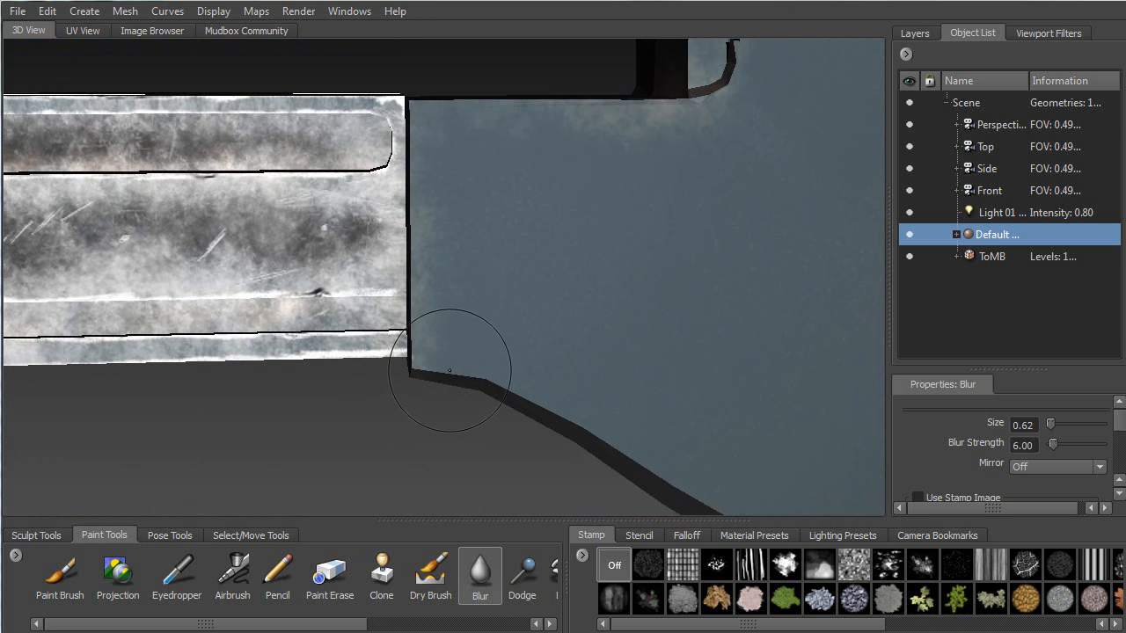
{"action": "right_click_drag", "start_coordinate": [378, 446], "coordinate": [330, 440], "text": "alt"}
{"action": "left_click_drag", "start_coordinate": [434, 301], "coordinate": [309, 332], "text": "alt"}
{"action": "left_click_drag", "start_coordinate": [745, 407], "coordinate": [668, 330], "text": "alt"}
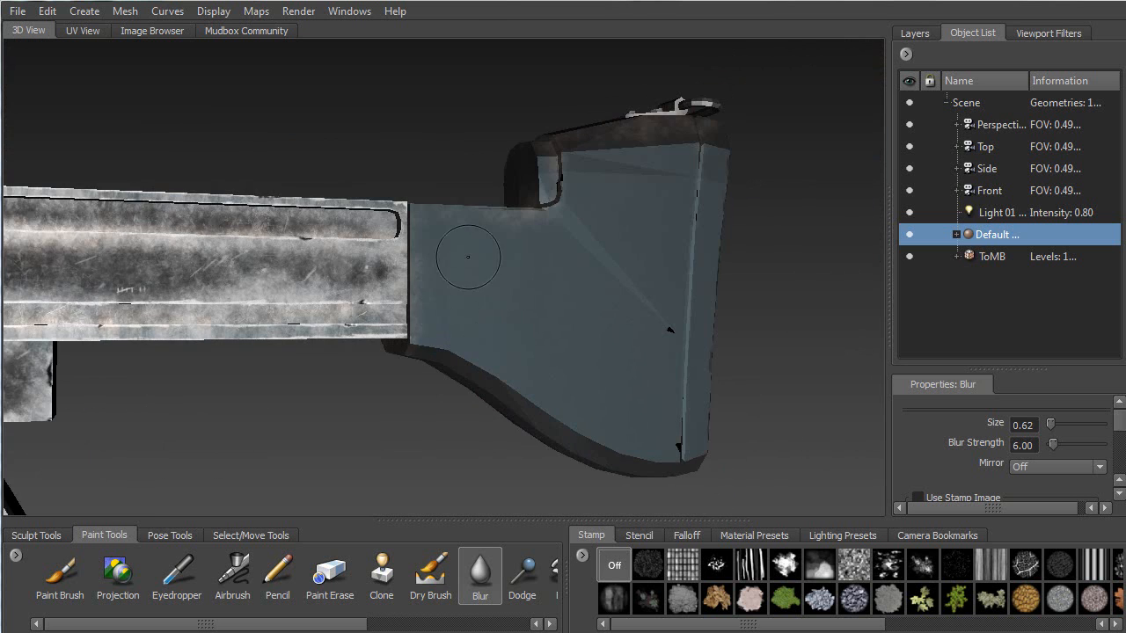